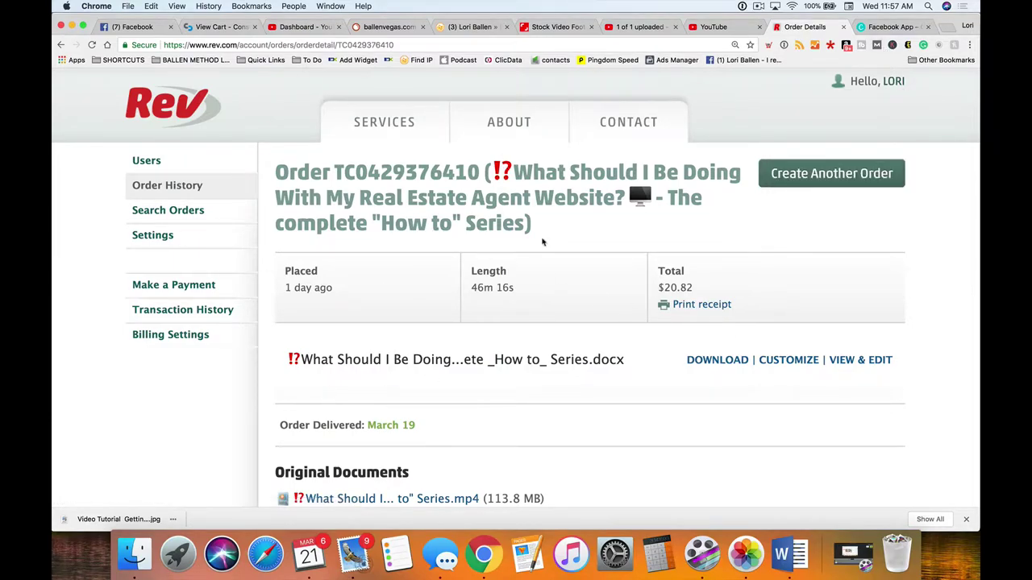
Step: Download the order's "What Should I Be Doing" transcript to the Desktop as a Word document and open the downloaded file
scroll(557, 234, down, 2)
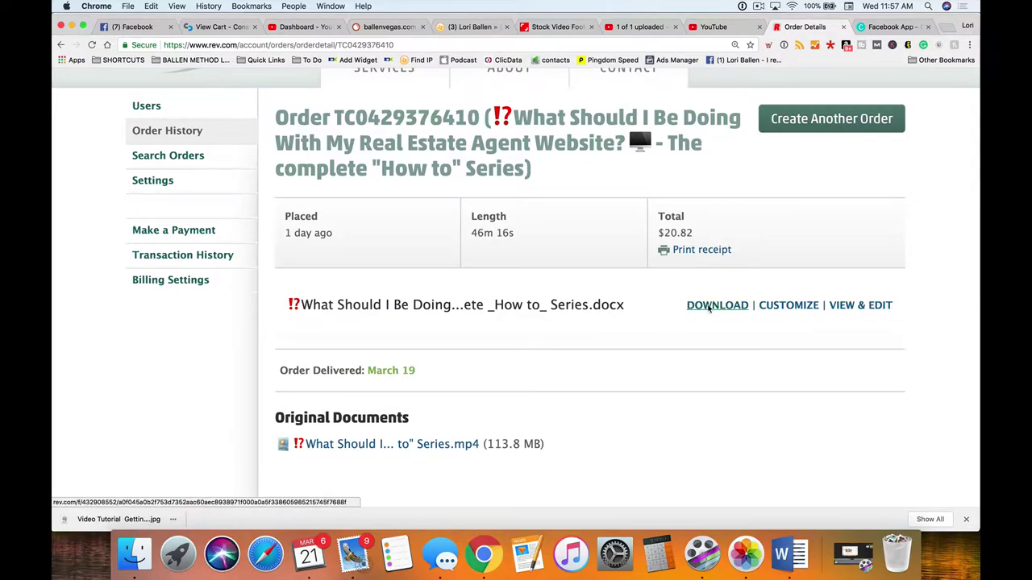
click(709, 305)
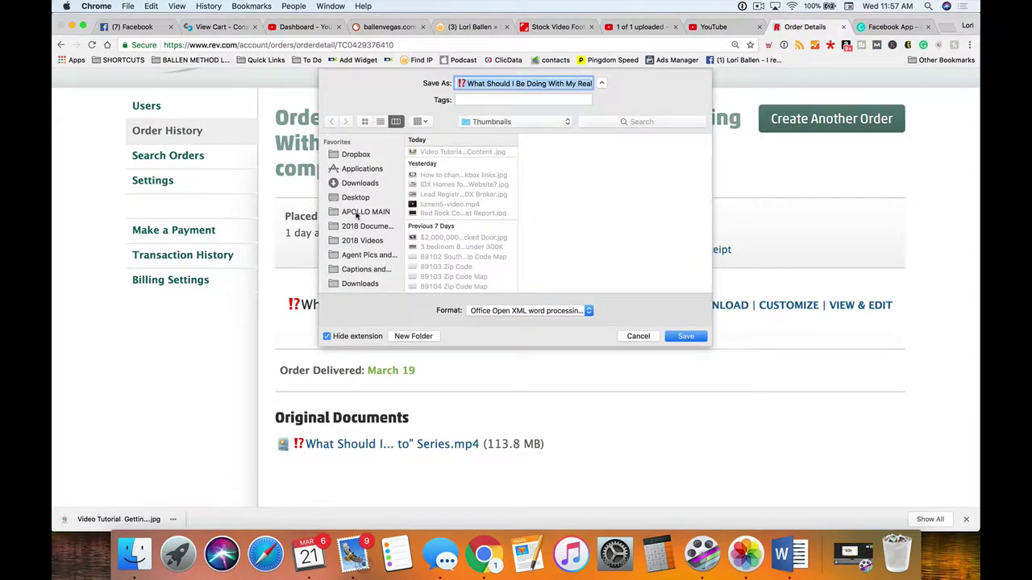
click(355, 197)
click(682, 338)
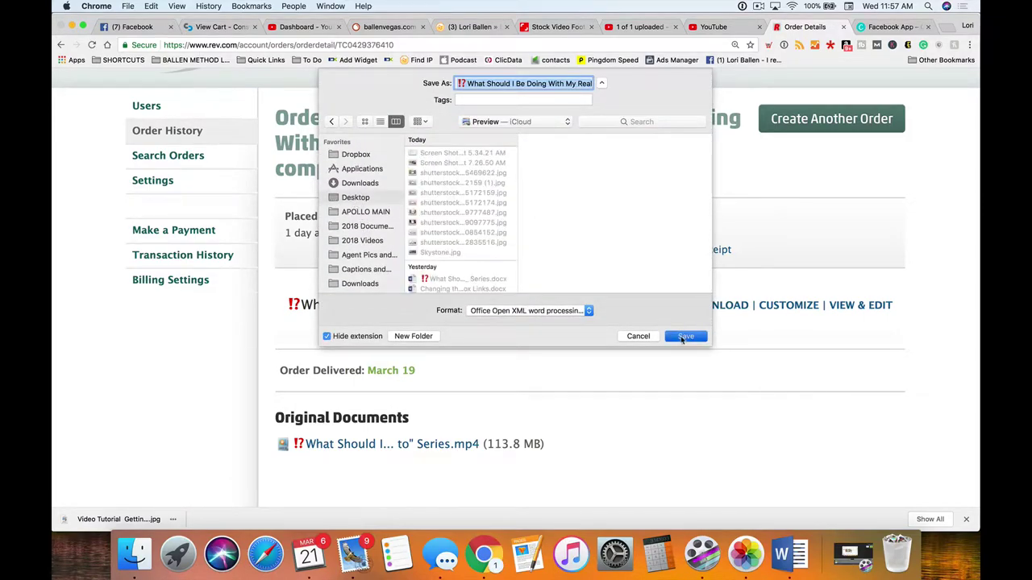
click(601, 155)
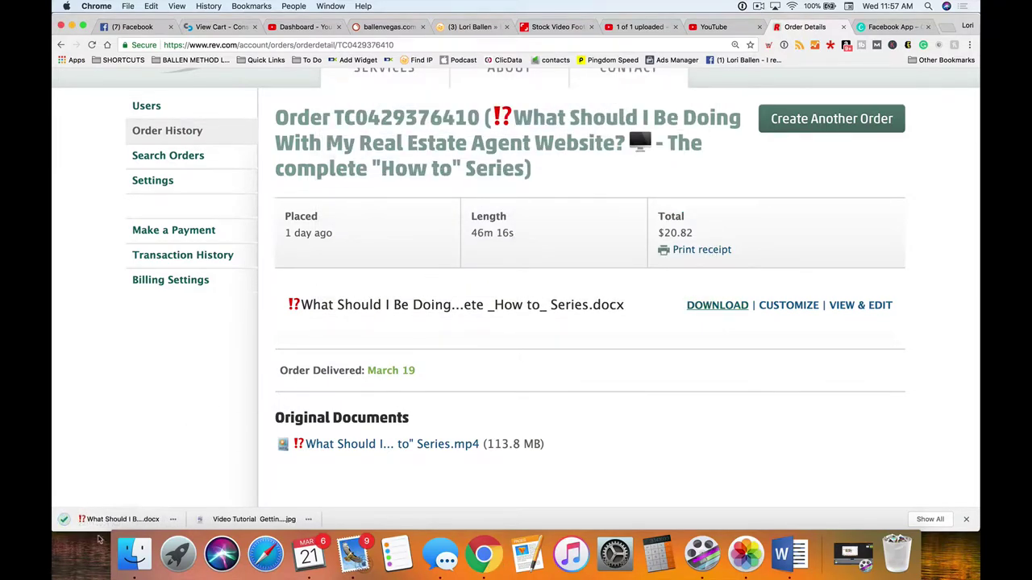
click(150, 524)
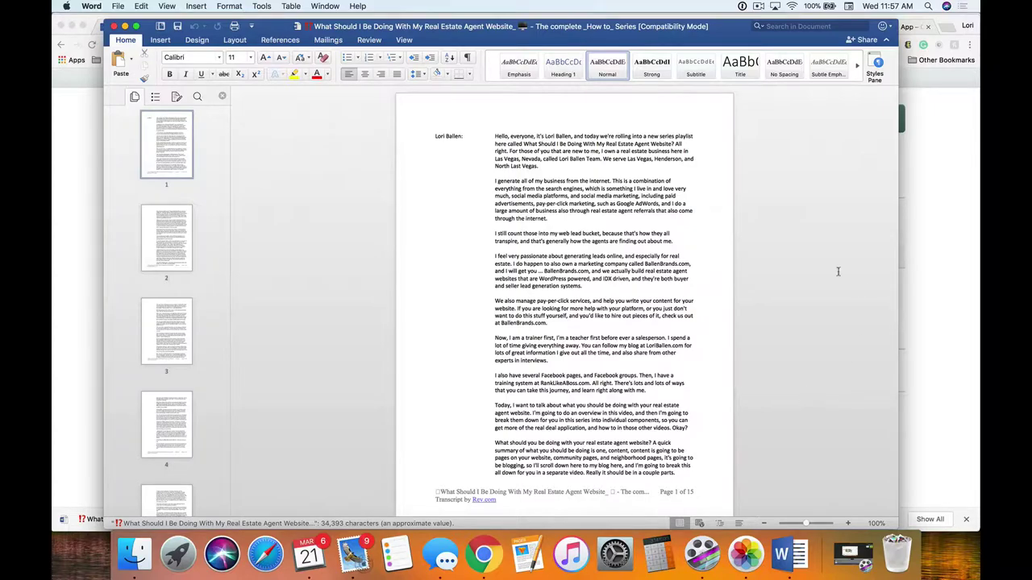
Step: Switch back to Chrome and load loriballen.com in place of the finished YouTube upload page
click(966, 335)
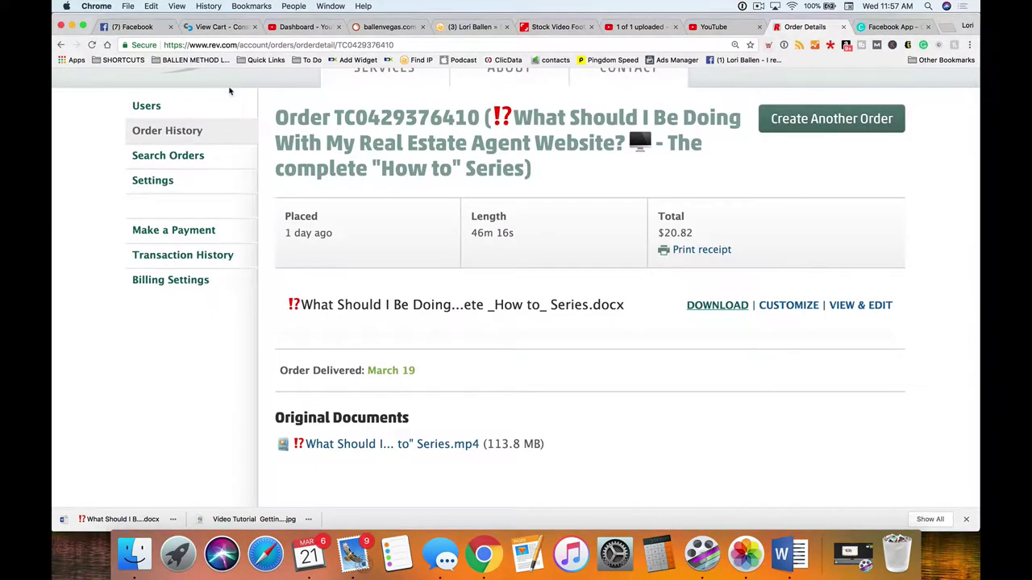
click(689, 28)
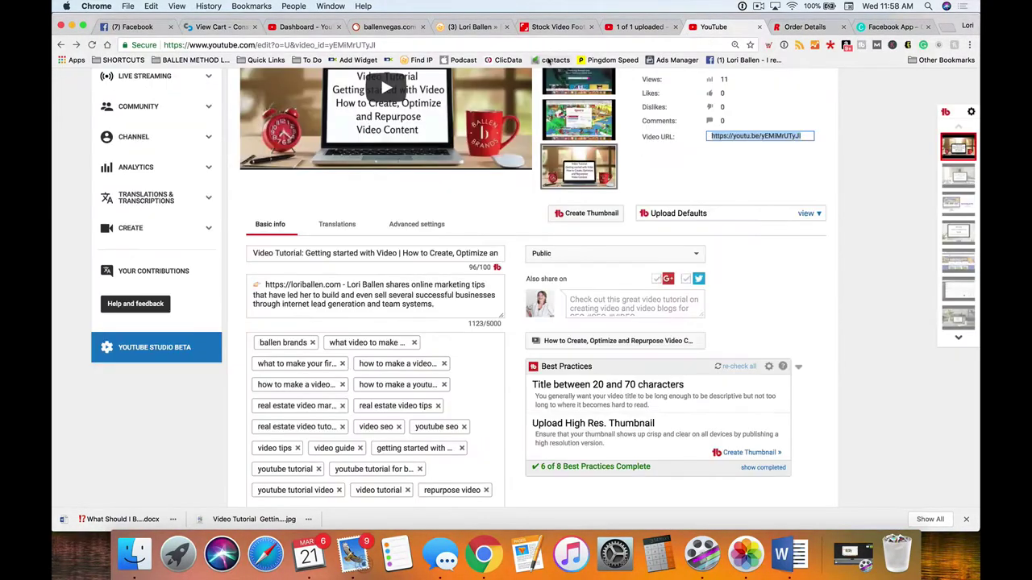
click(641, 27)
click(457, 45)
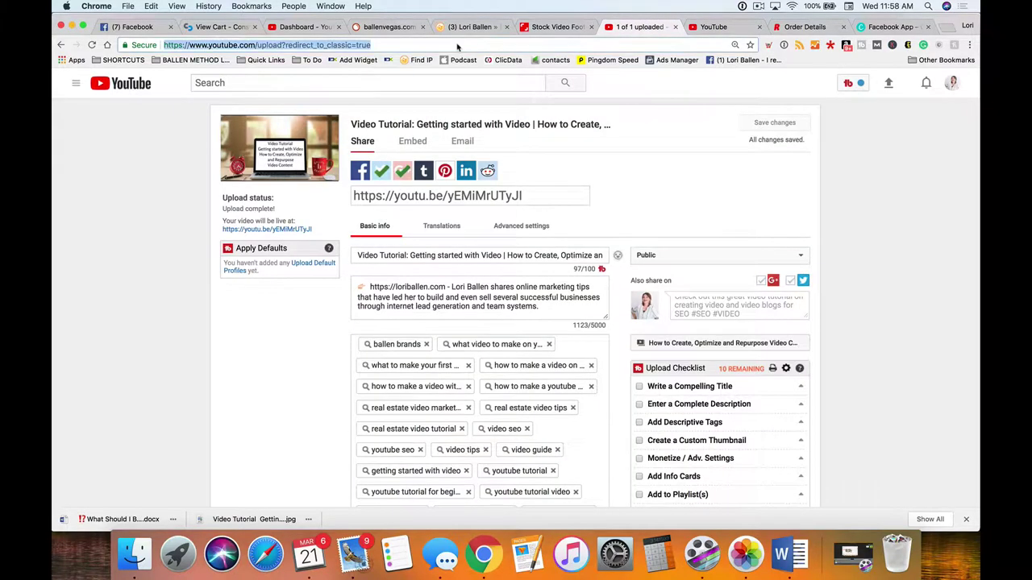
text(loriballen.com)
key(Return)
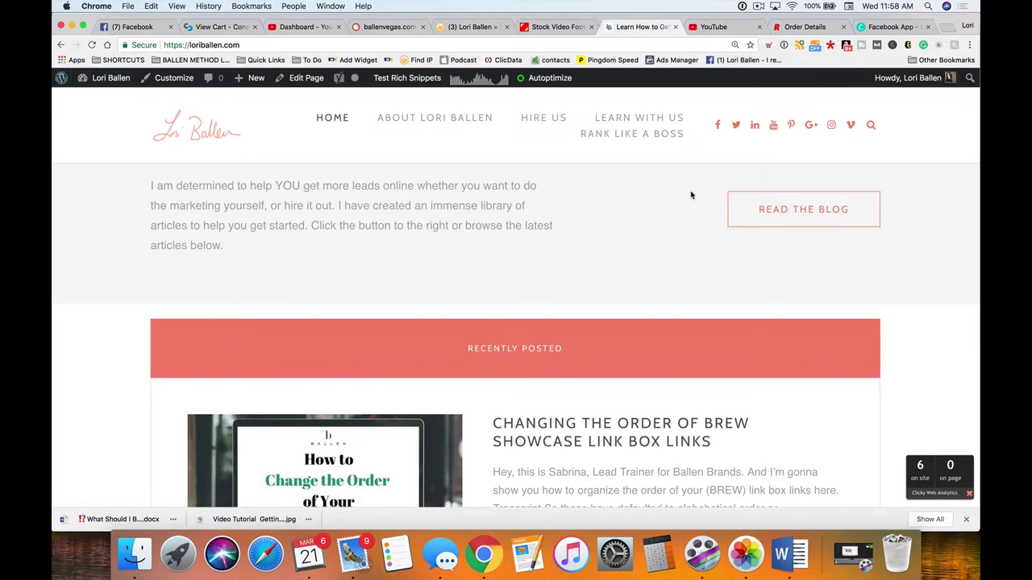
Step: Open the recently posted article "Lead Registration Options with IDX Broker" and look through its video and text
scroll(691, 194, down, 3)
scroll(691, 194, down, 10)
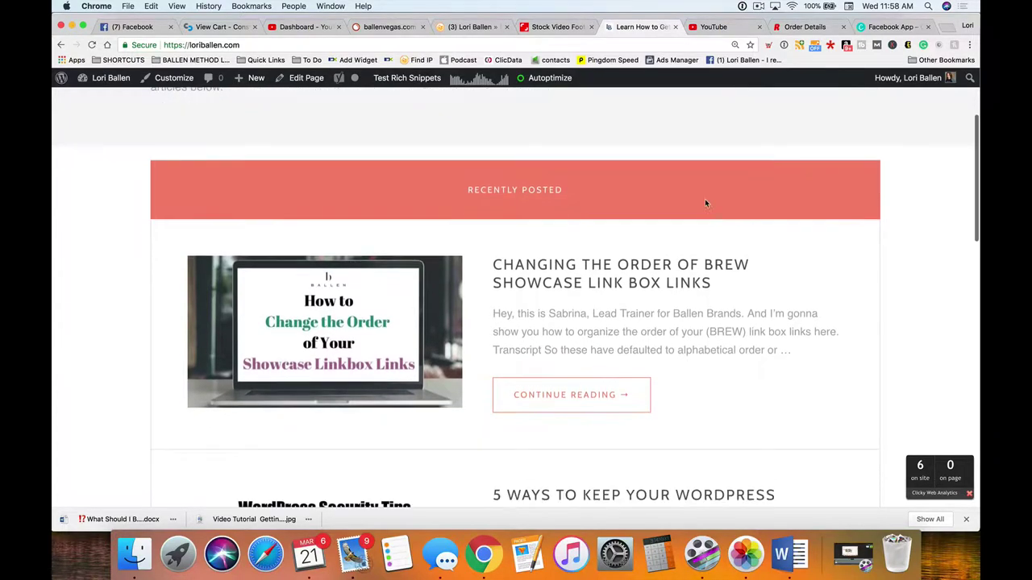
scroll(844, 256, down, 3)
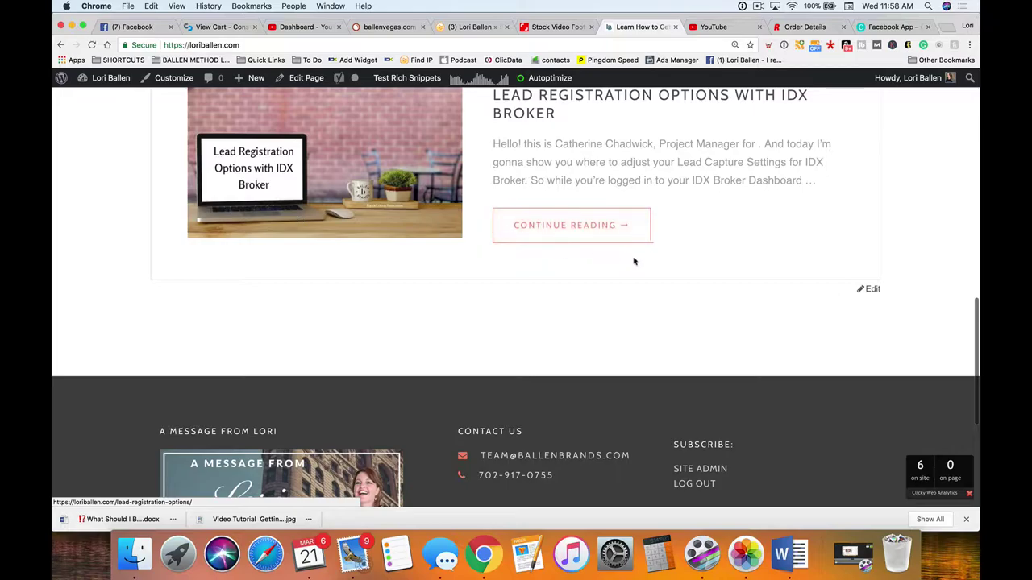
click(553, 232)
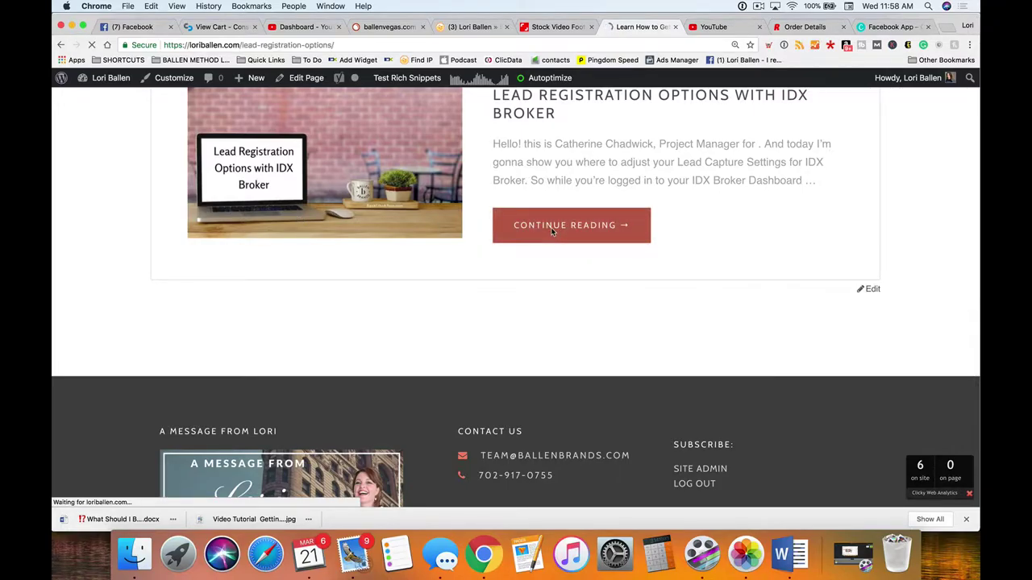
scroll(484, 224, down, 15)
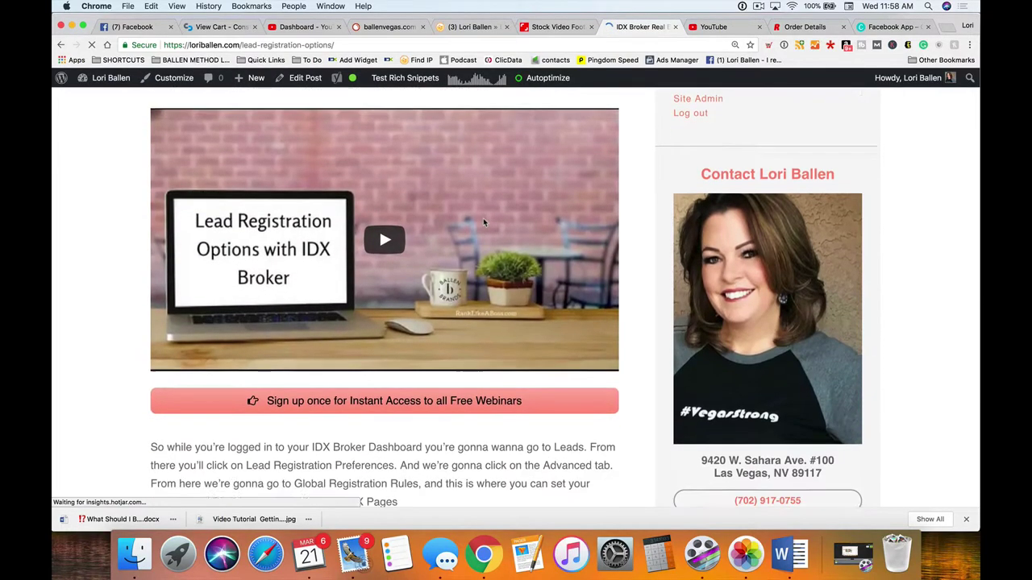
scroll(484, 224, down, 10)
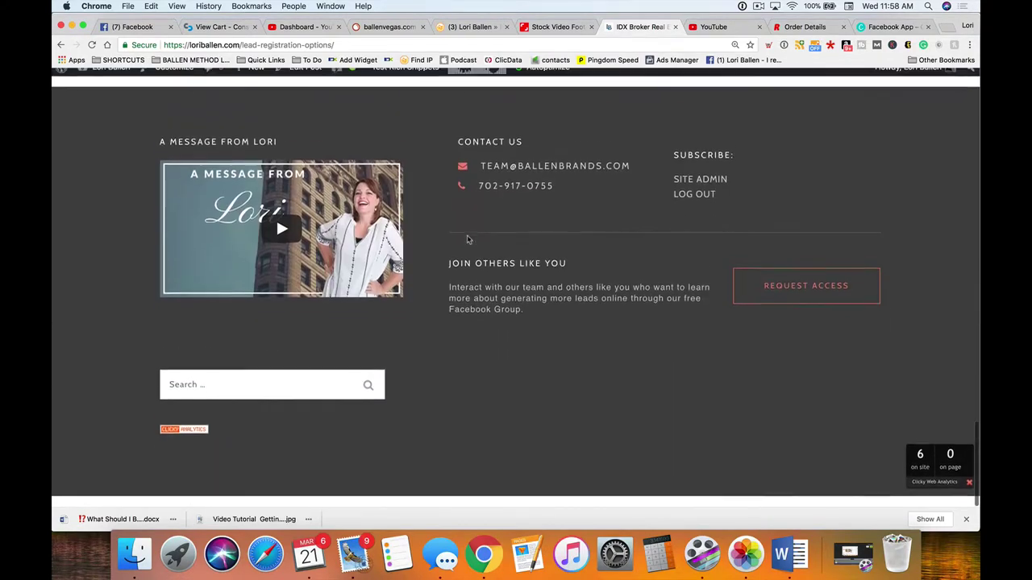
Step: Return to the home page, go to the full blog listing and open the "Build to Expand" post
click(61, 44)
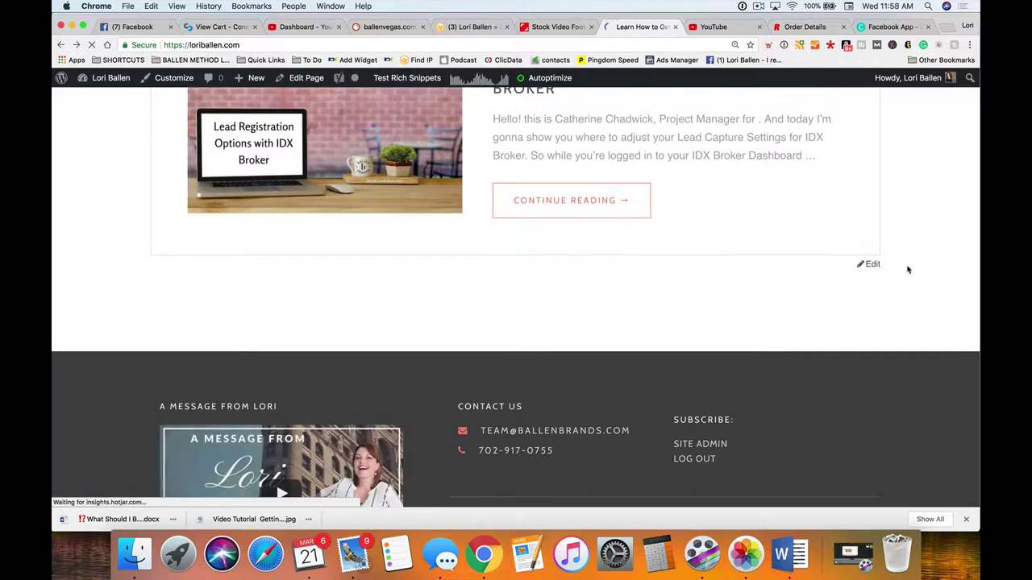
scroll(675, 346, up, 5)
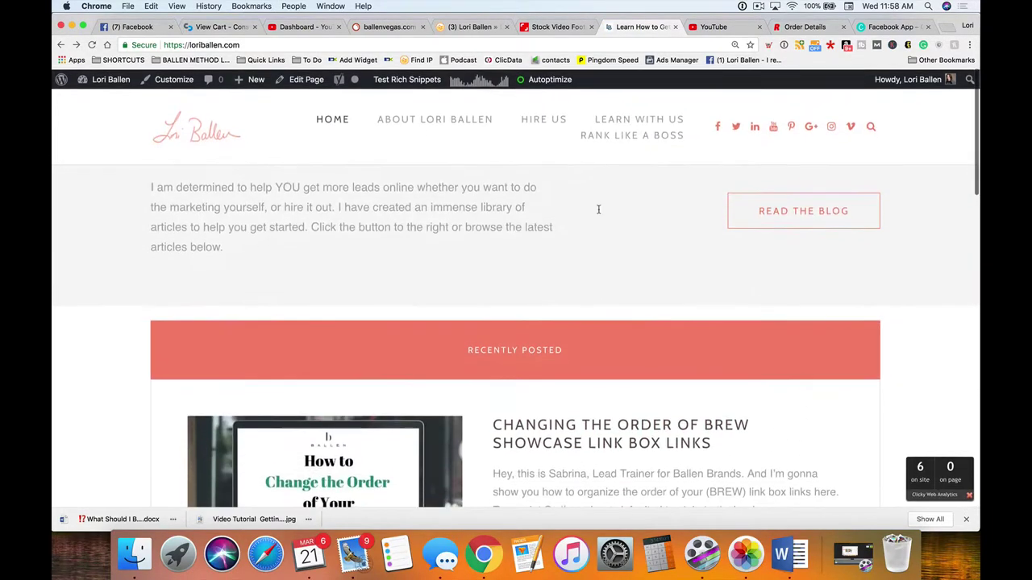
click(822, 217)
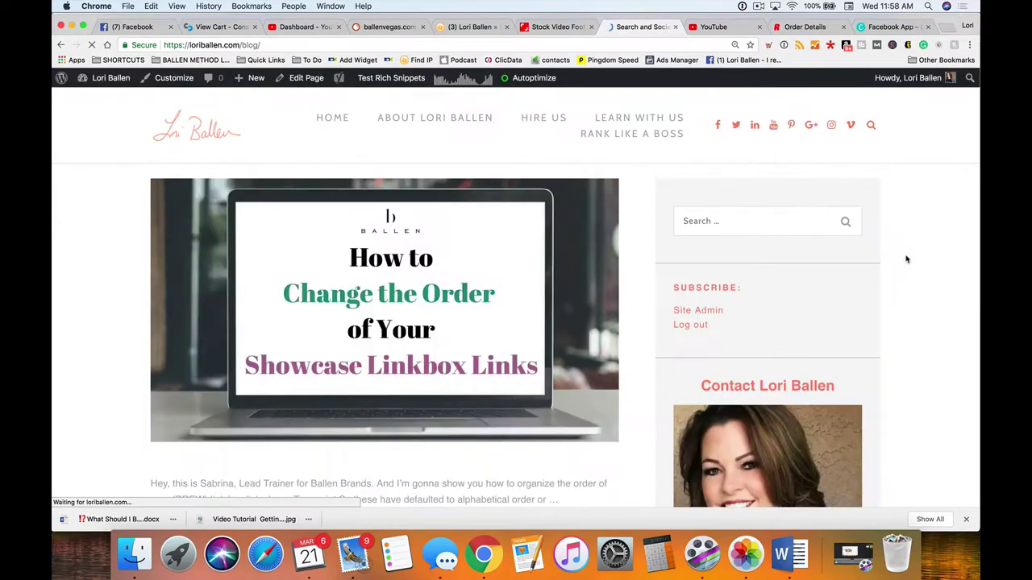
scroll(502, 331, down, 15)
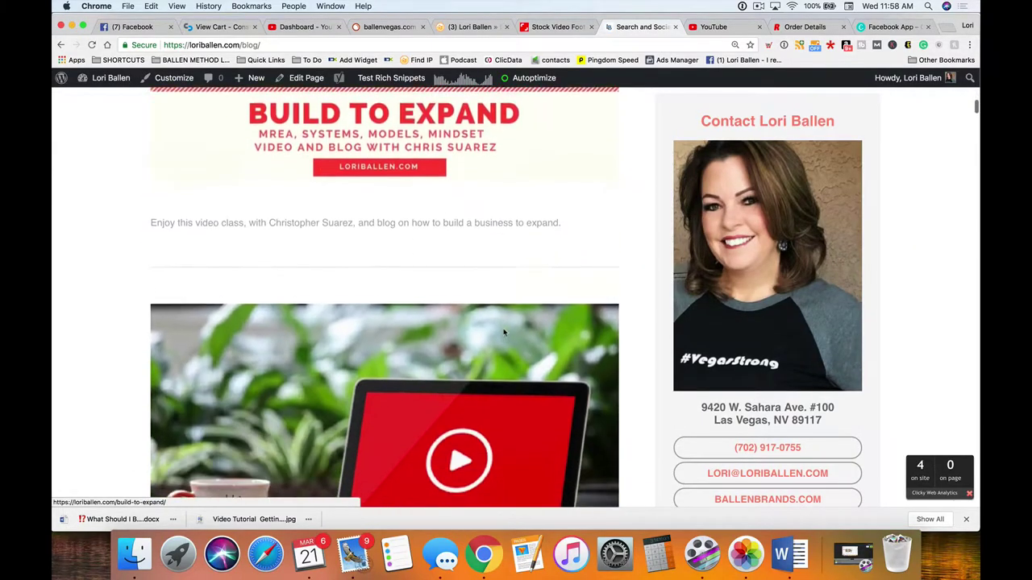
scroll(502, 331, up, 7)
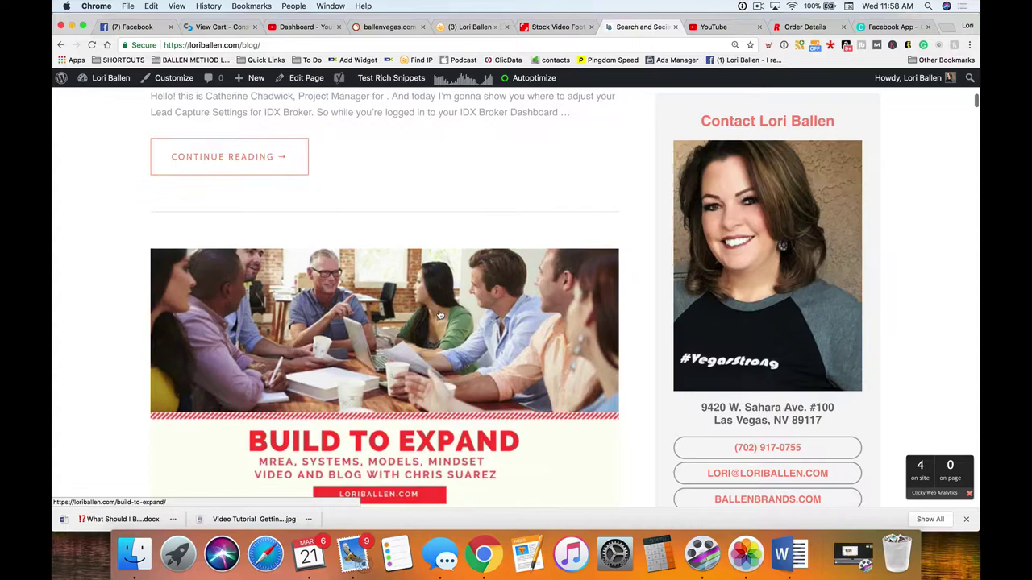
click(441, 316)
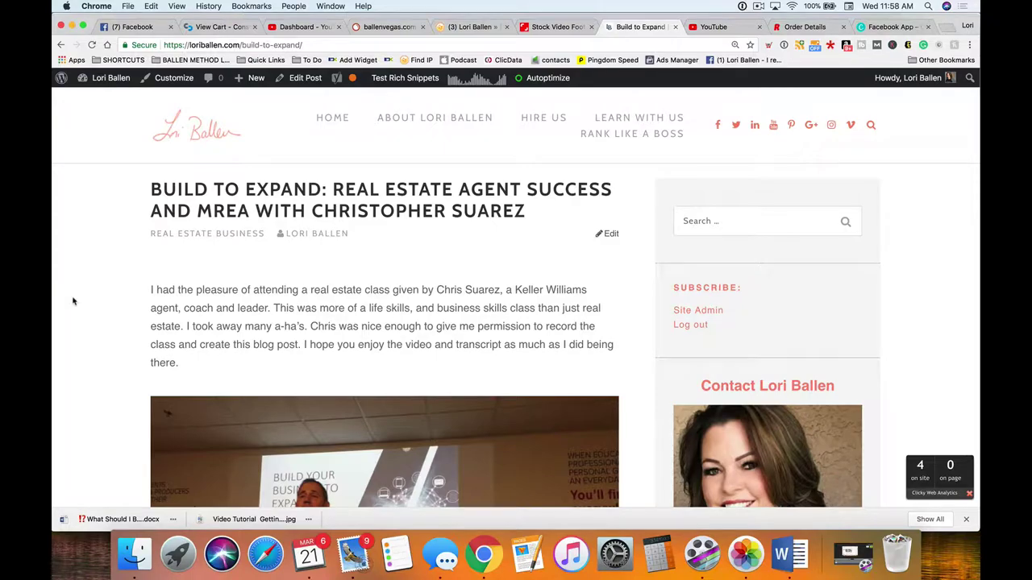
Step: Examine how the "Build to Expand" post arranges its video, quick links and transcript sections
scroll(73, 302, down, 5)
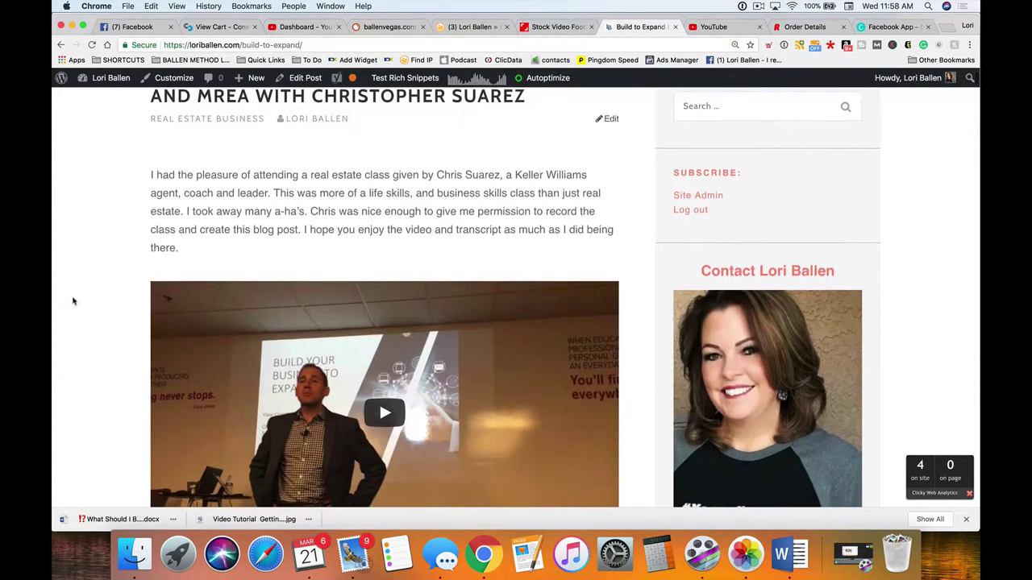
scroll(73, 302, down, 5)
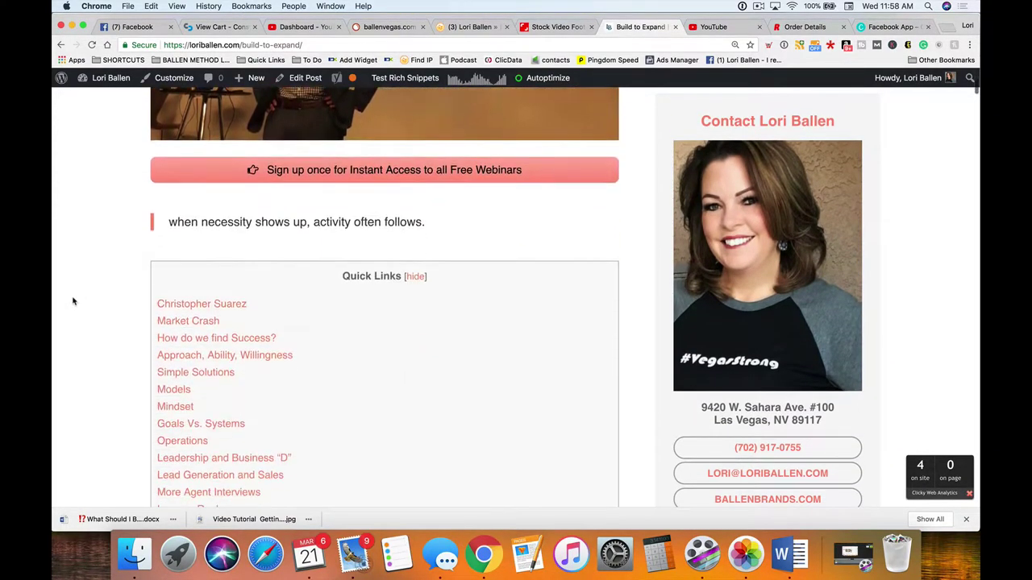
scroll(72, 302, up, 5)
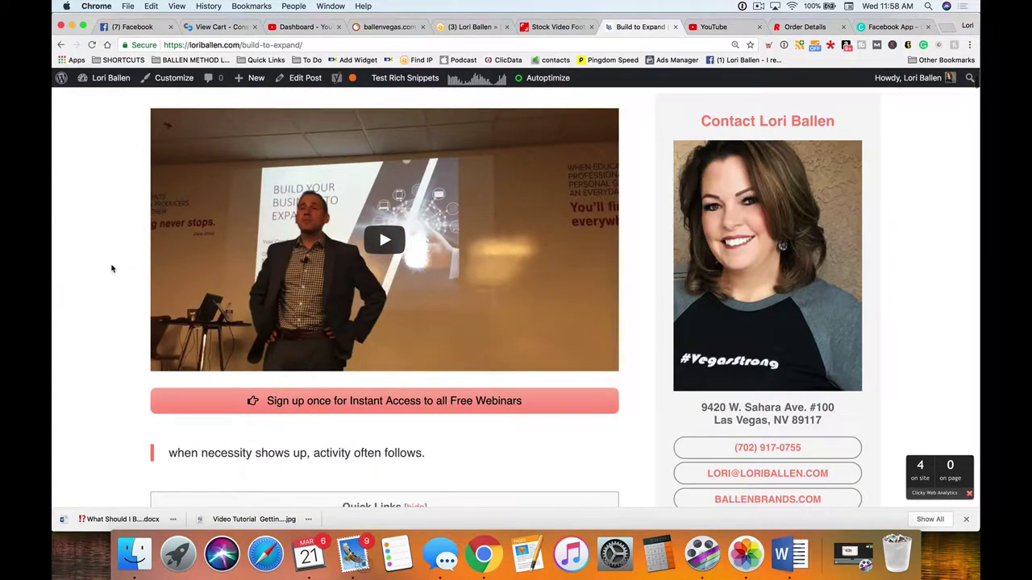
scroll(112, 268, down, 5)
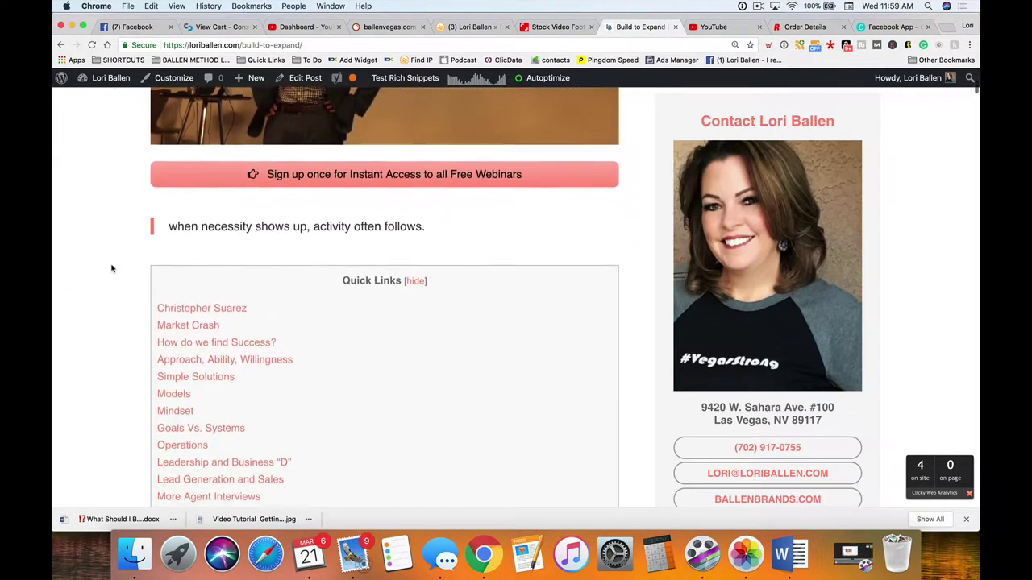
scroll(112, 268, down, 1)
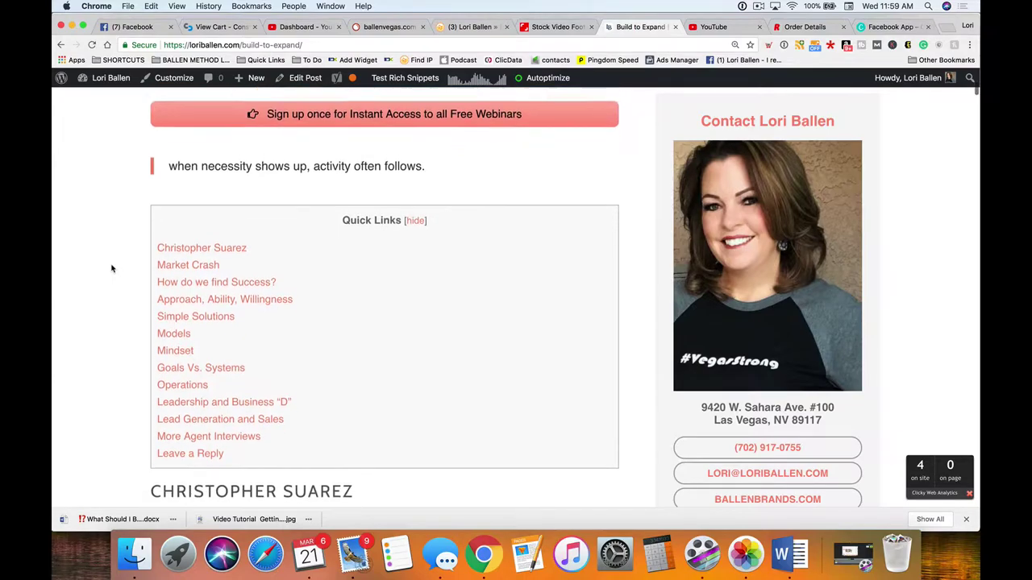
scroll(112, 268, down, 3)
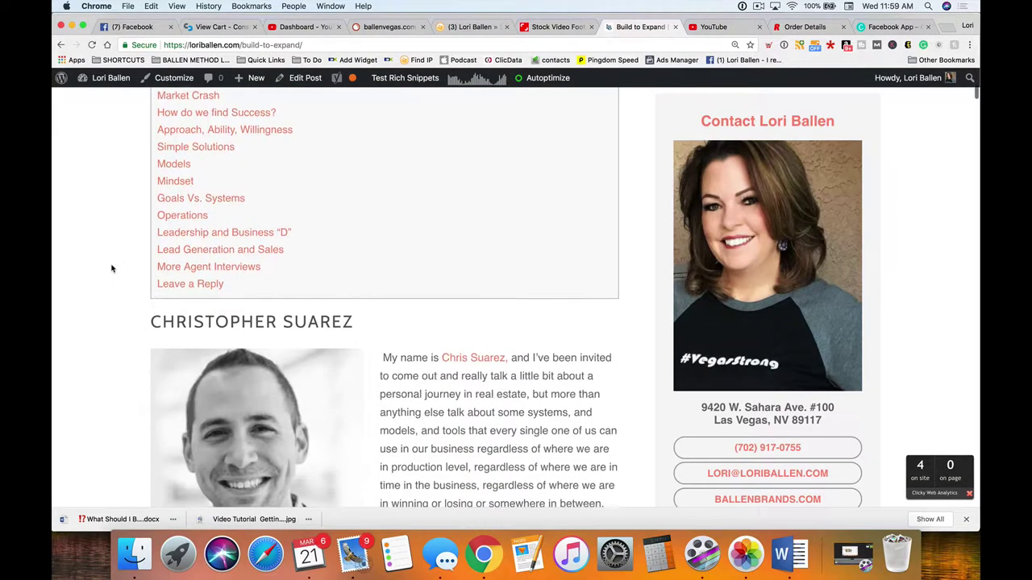
scroll(112, 268, up, 10)
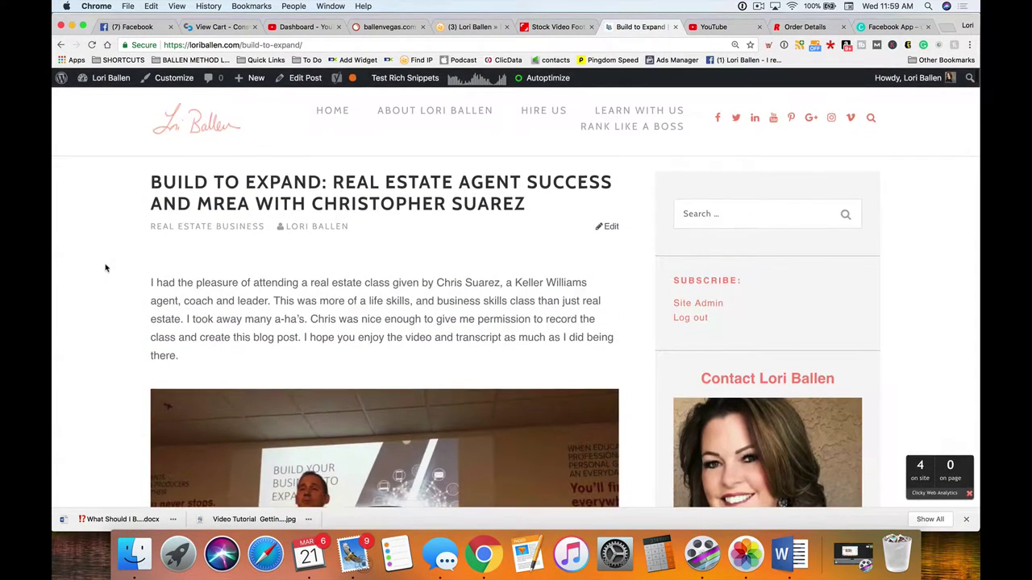
Step: Review the post's introductory paragraph and the embedded class video beneath it
scroll(111, 267, down, 2)
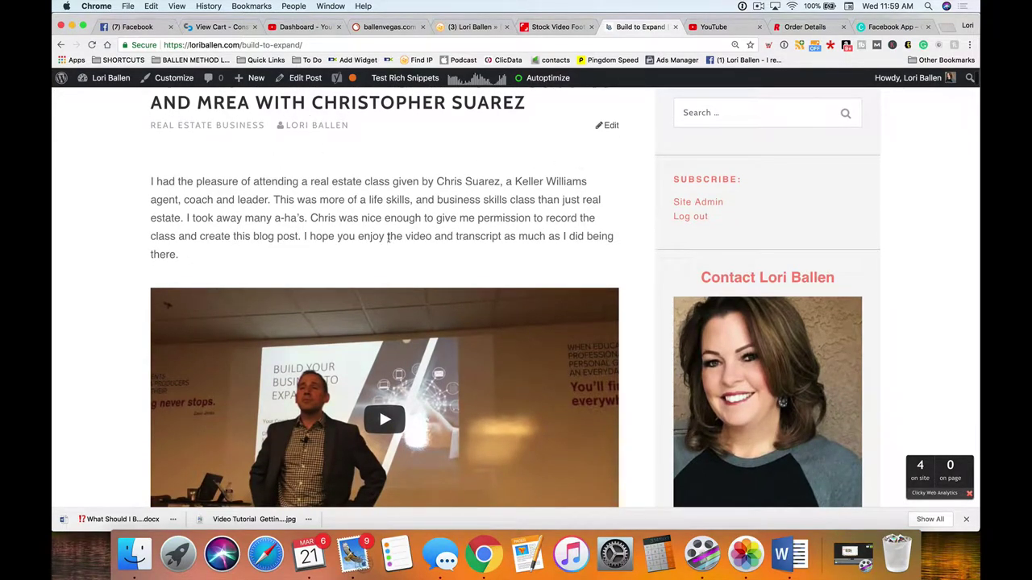
scroll(242, 258, down, 1)
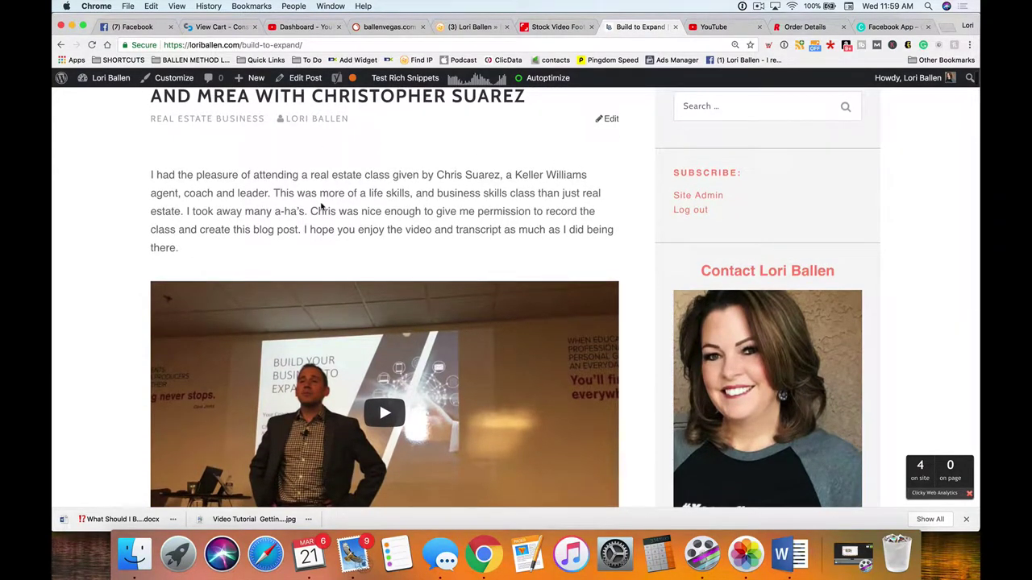
drag(197, 250, 177, 192)
scroll(176, 193, down, 3)
scroll(176, 193, down, 3)
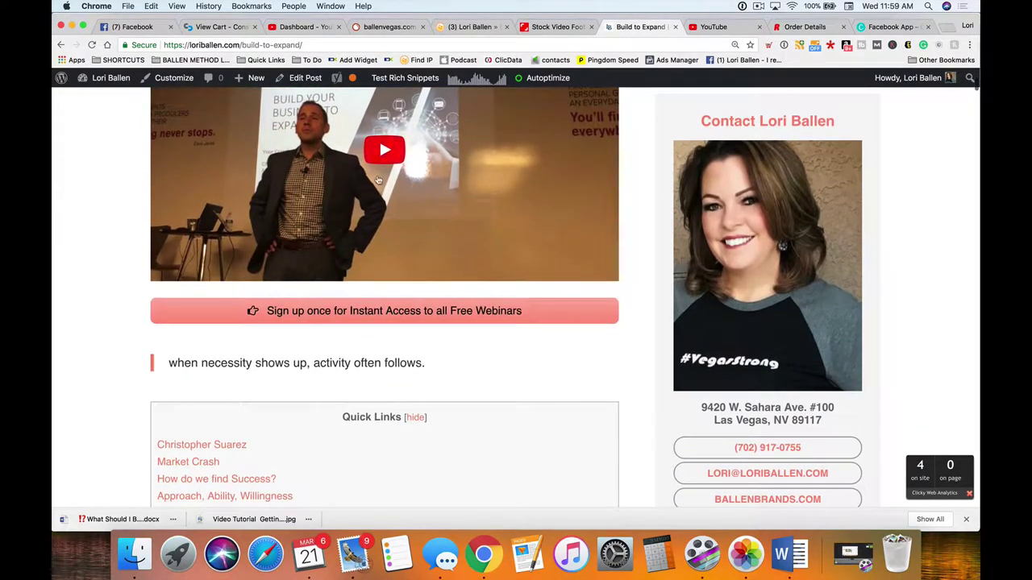
scroll(597, 279, up, 3)
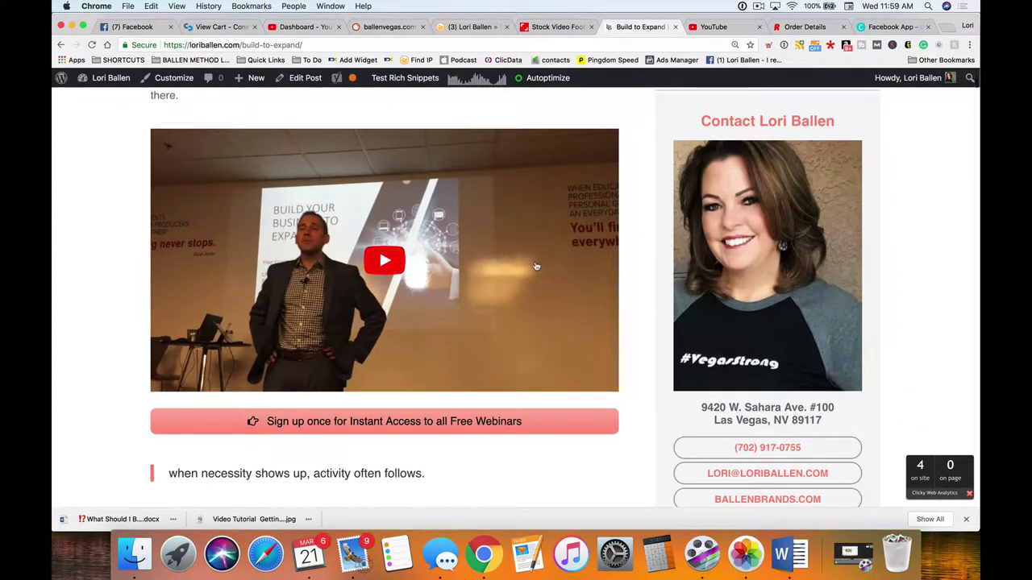
scroll(439, 268, down, 3)
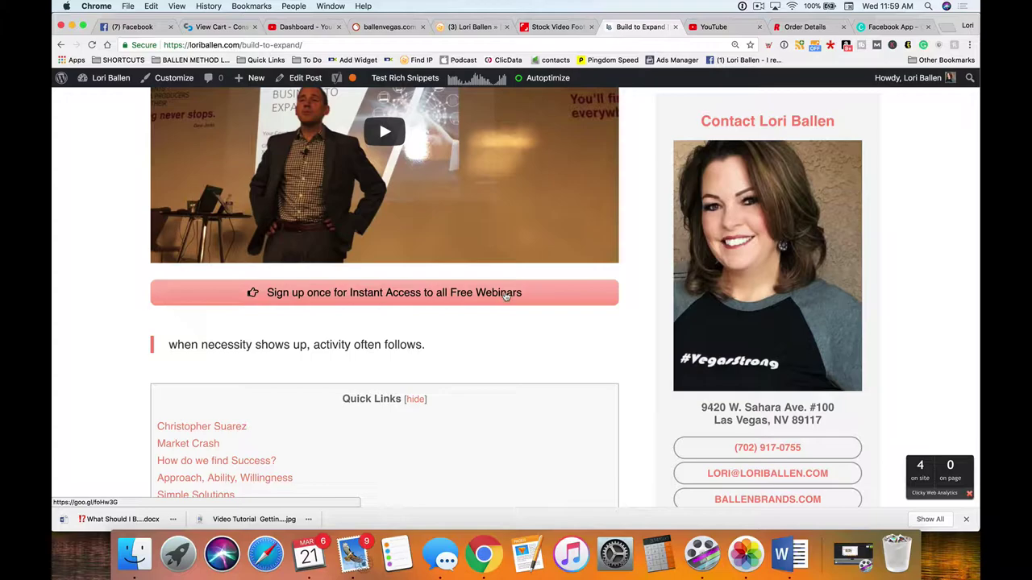
Step: View the free webinars sign-up page linked below the video, and return to the post's quick links
click(419, 299)
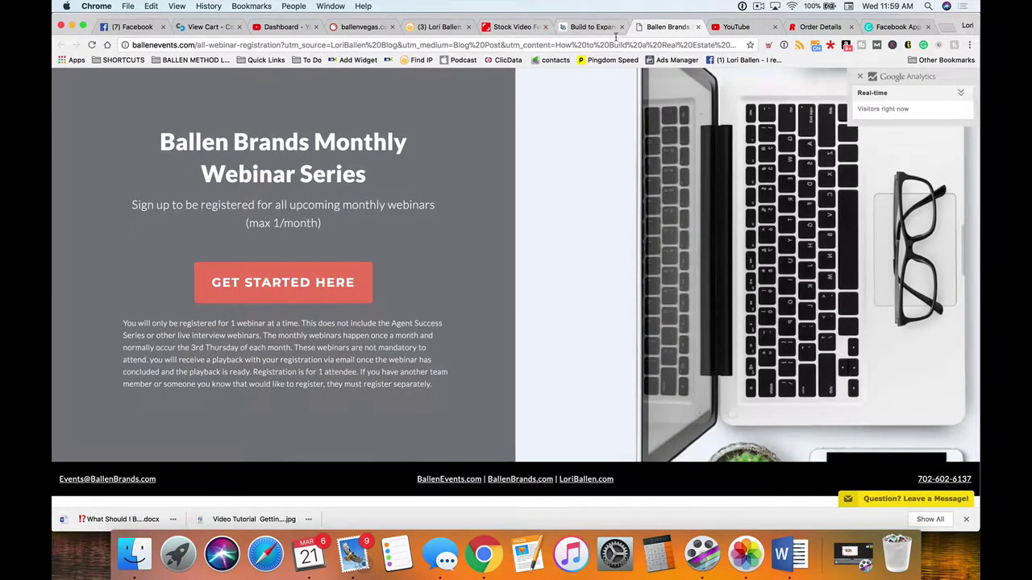
click(590, 28)
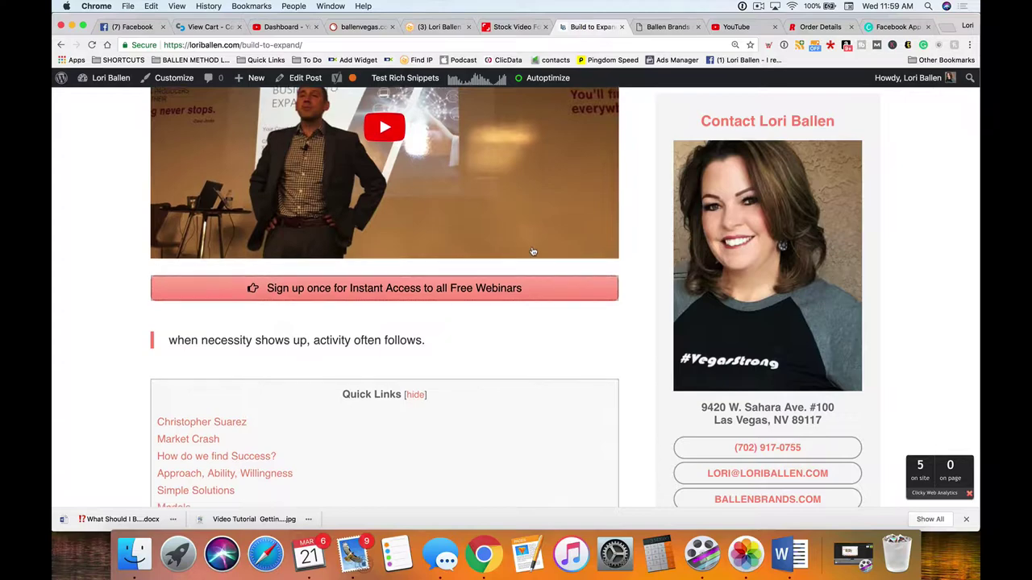
scroll(424, 236, down, 2)
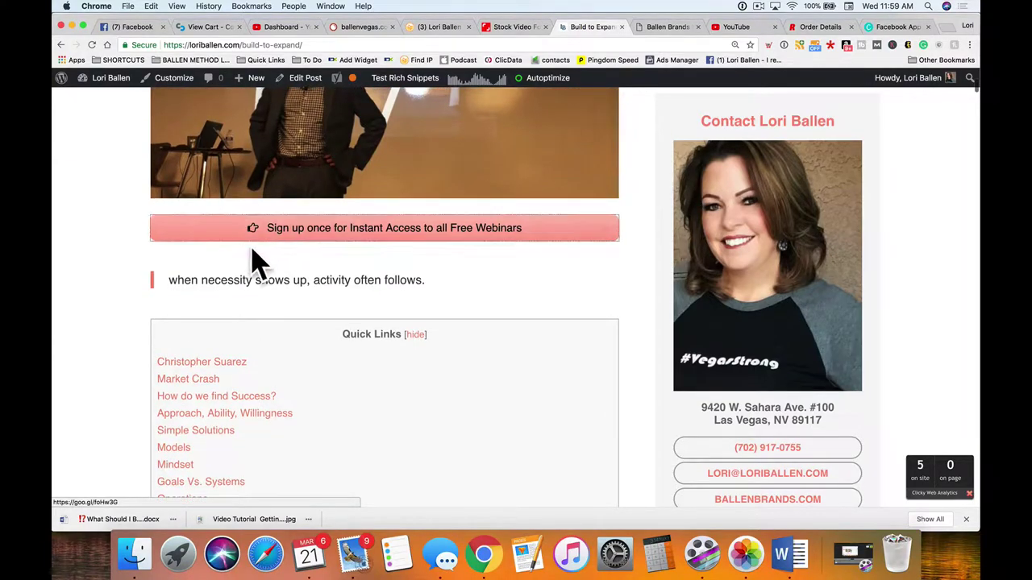
Step: Highlight the quote "when necessity shows up, activity often follows." above the quick links, then clear the selection
scroll(85, 239, down, 2)
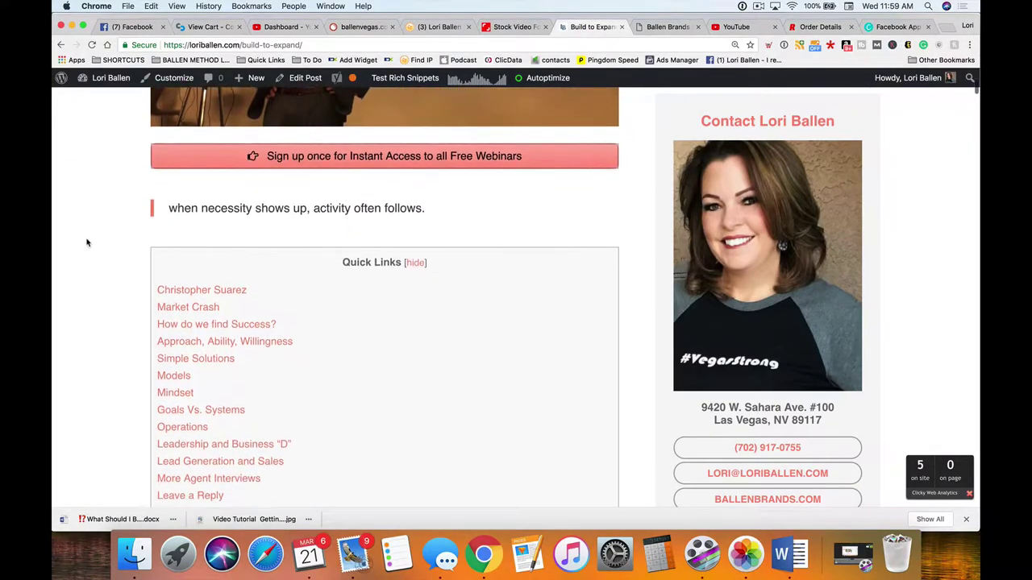
drag(426, 207, 164, 211)
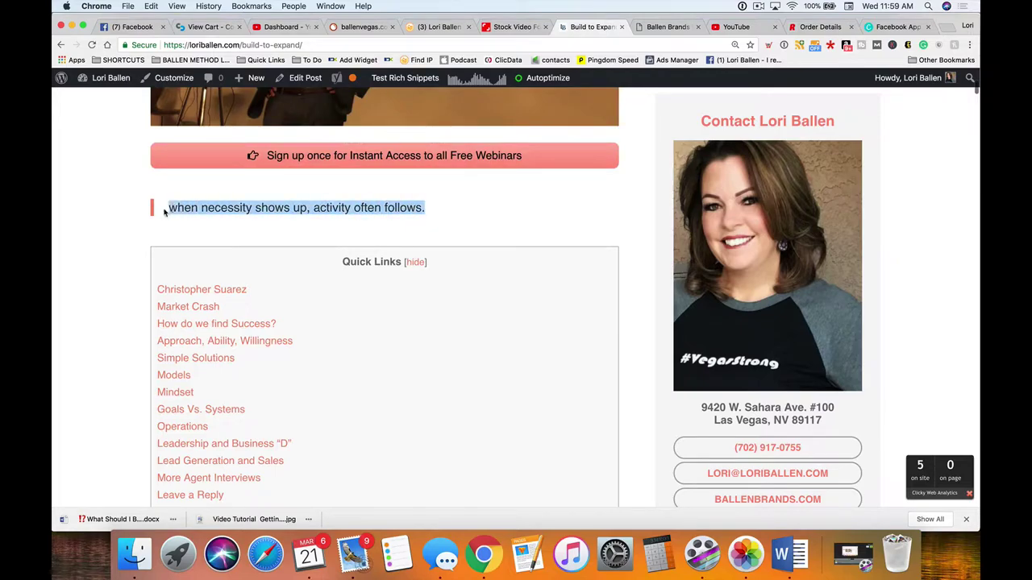
click(81, 234)
Step: Compare the placement of the embedded video, webinar sign-up link, quote and quick links in the post
scroll(81, 233, up, 5)
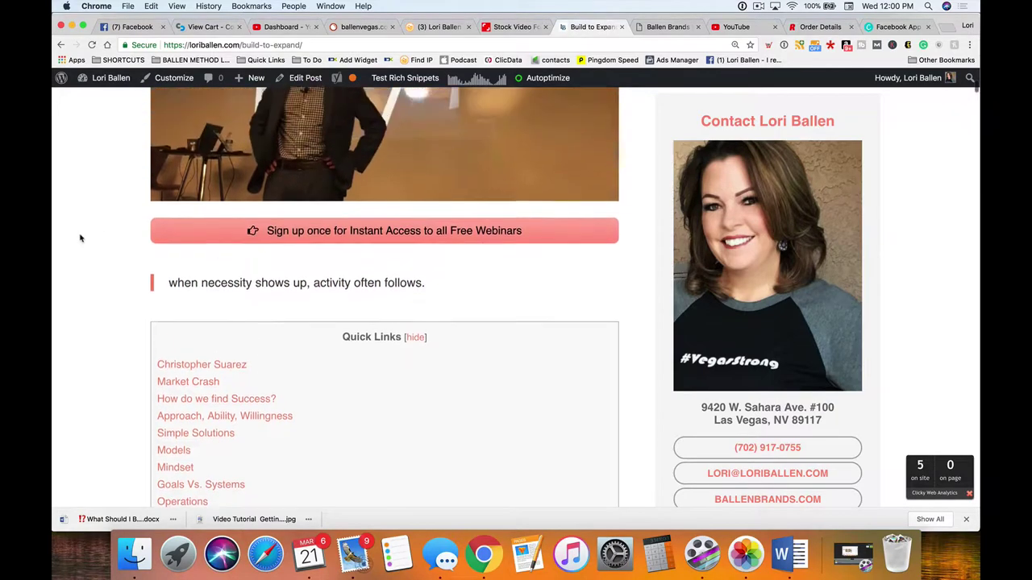
scroll(178, 231, up, 1)
scroll(186, 230, down, 6)
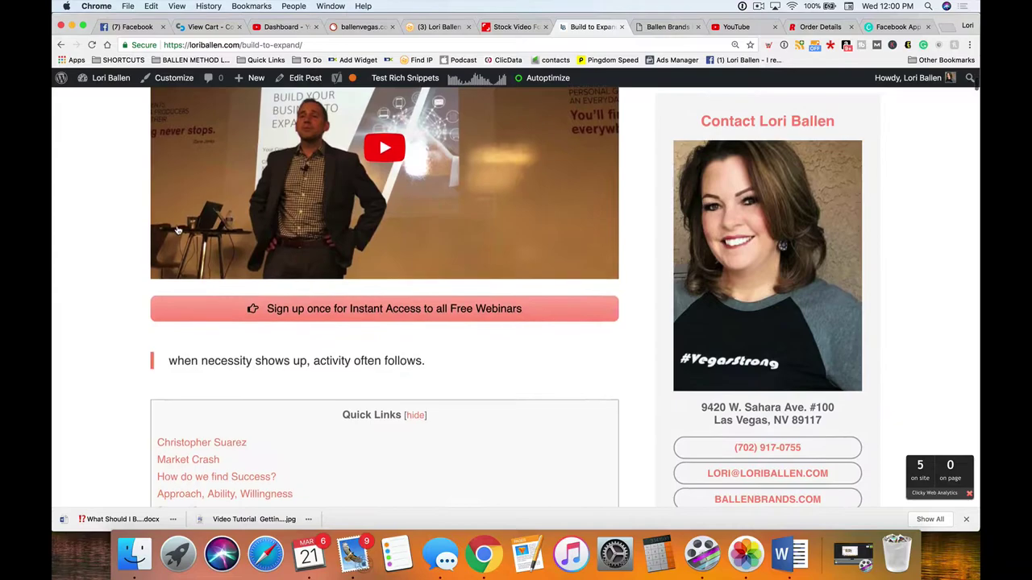
scroll(189, 229, down, 1)
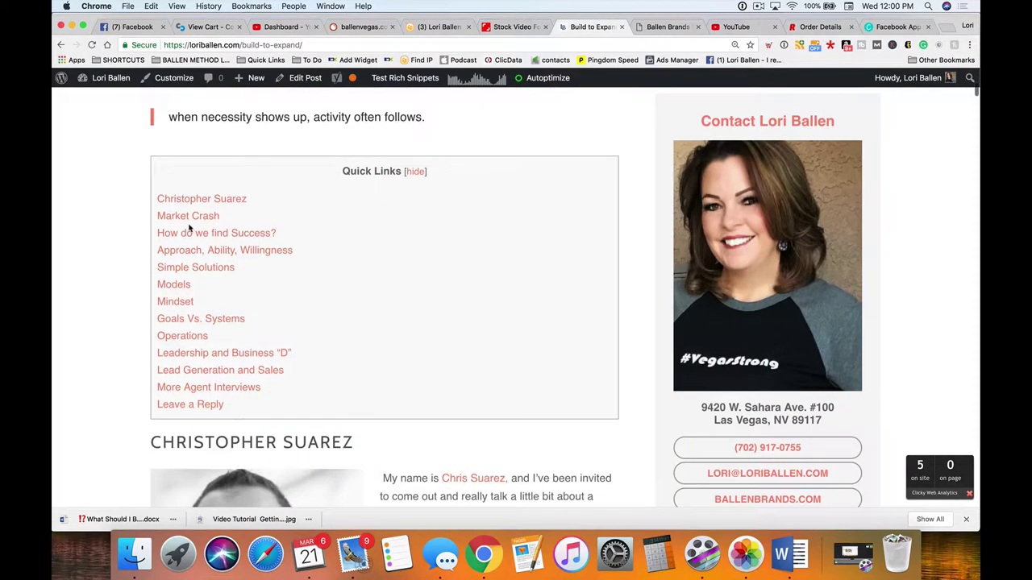
scroll(189, 229, down, 2)
scroll(188, 224, up, 6)
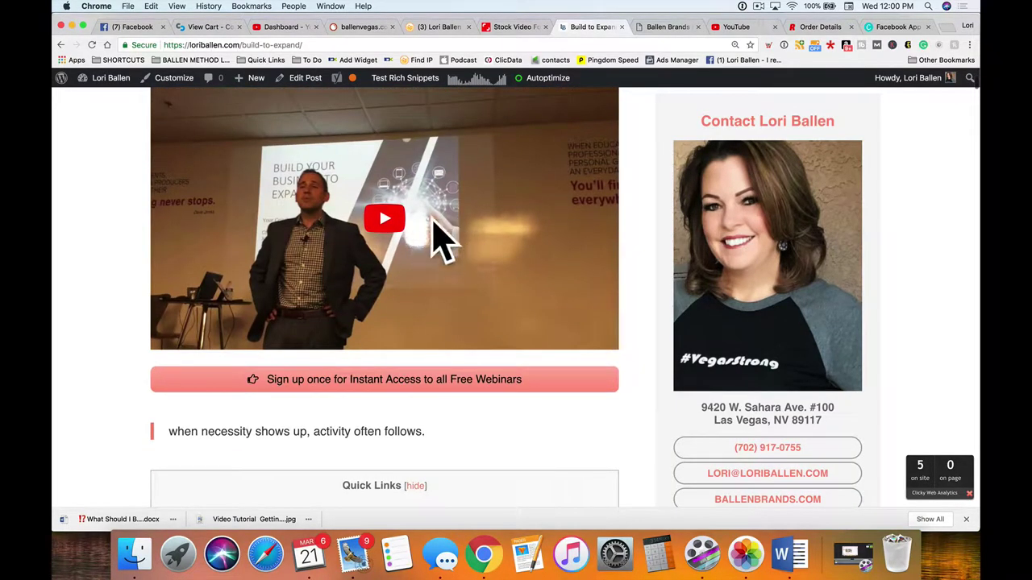
scroll(119, 275, down, 5)
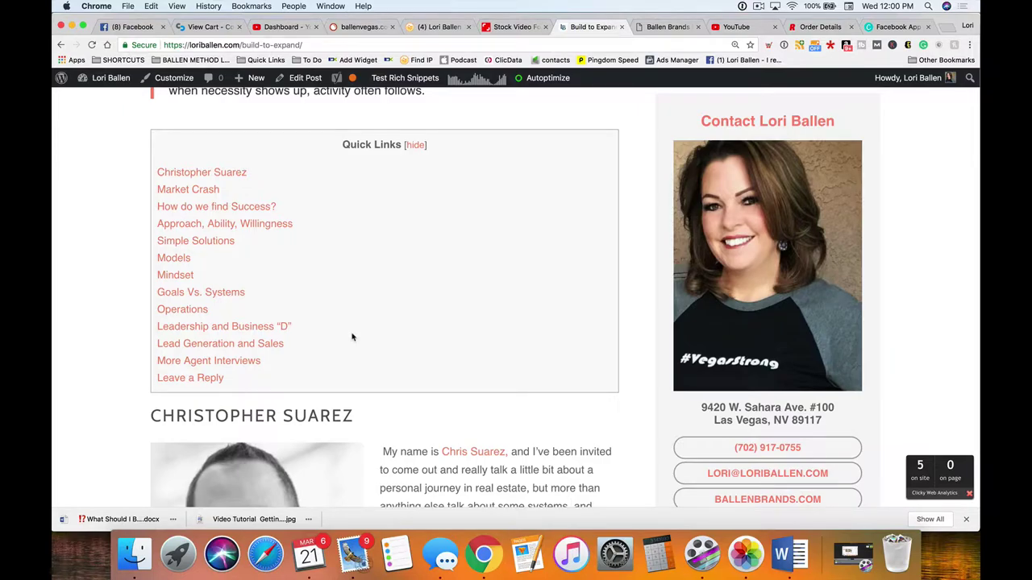
Step: Go to the post's Models section through its quick links
scroll(355, 337, down, 2)
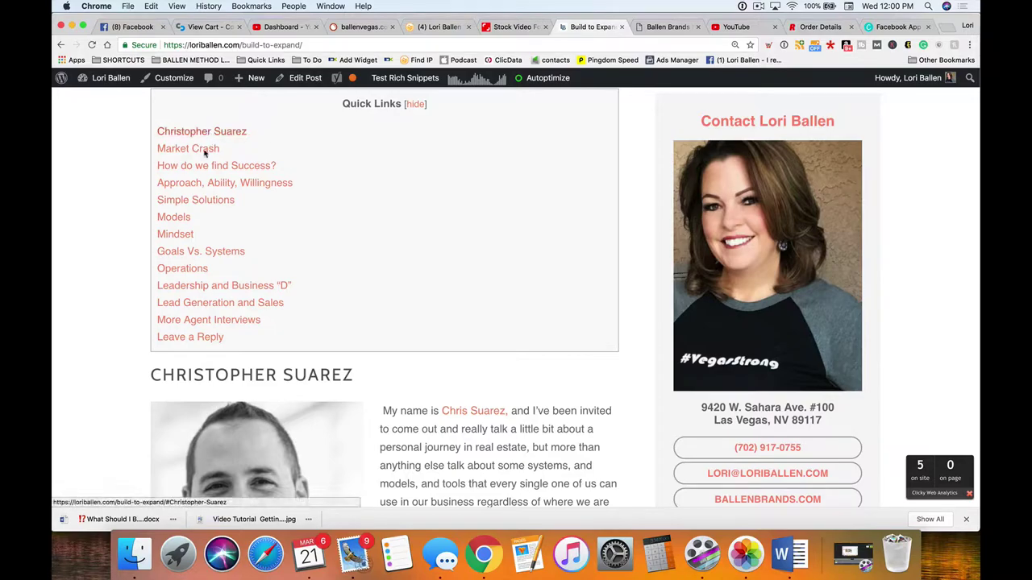
click(199, 200)
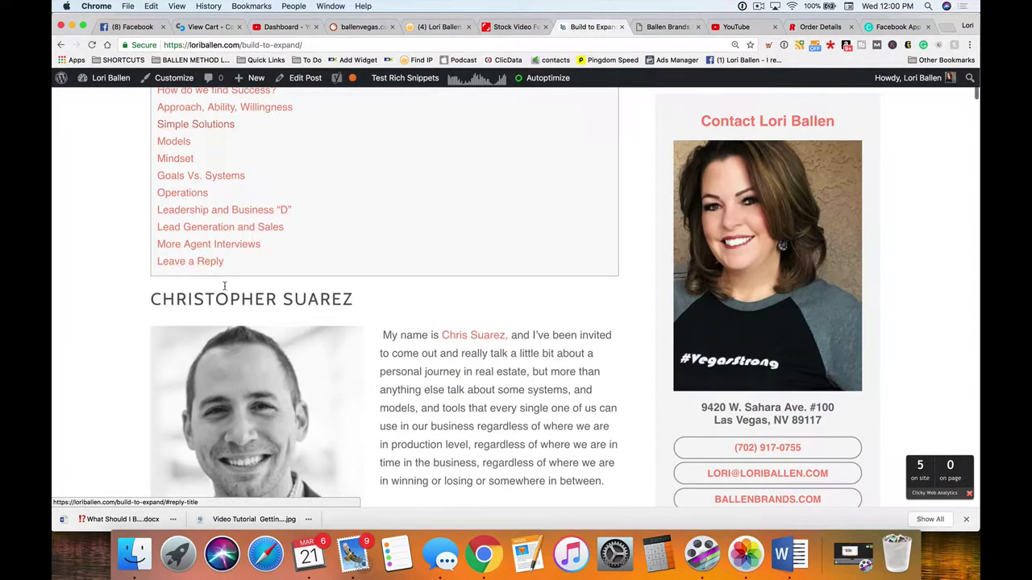
scroll(199, 278, up, 2)
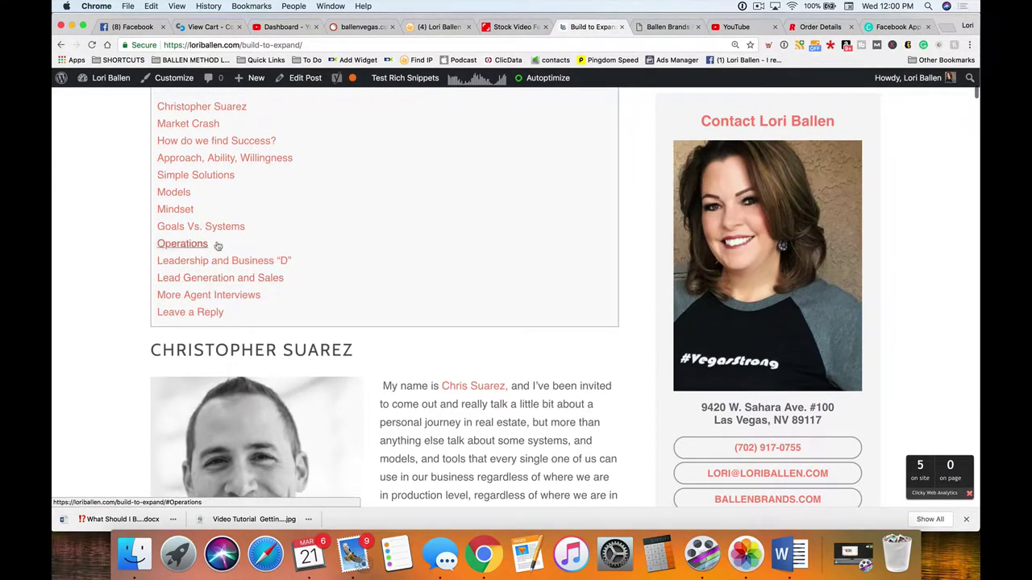
click(171, 193)
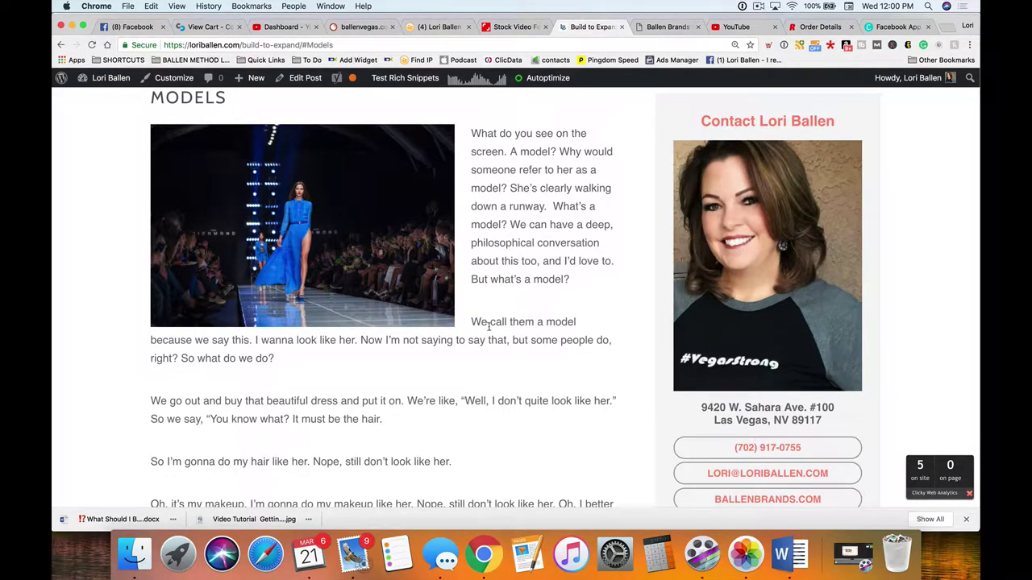
Step: Return to the start of the post and review the video and quick links again
scroll(488, 325, up, 20)
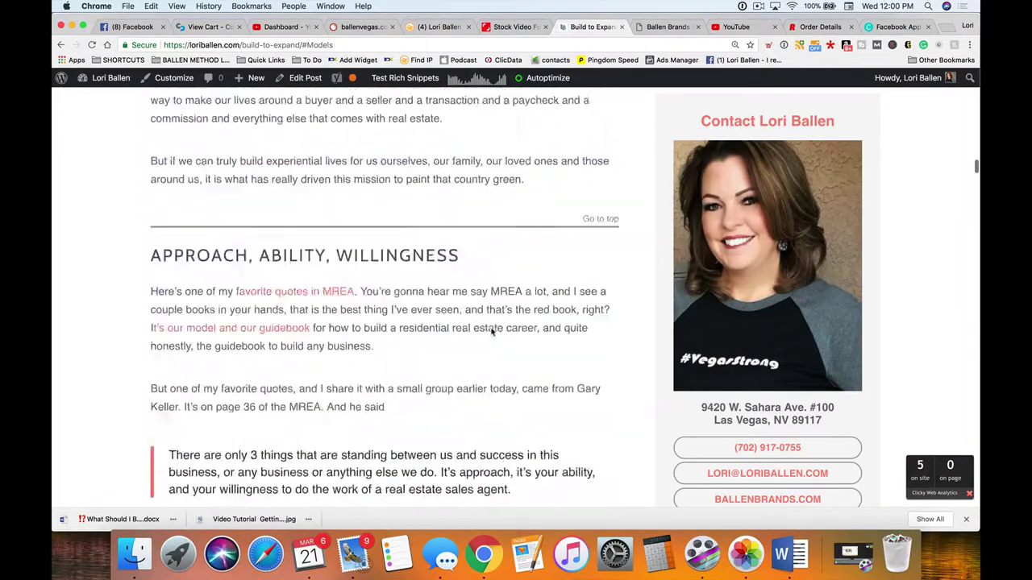
scroll(490, 329, down, 8)
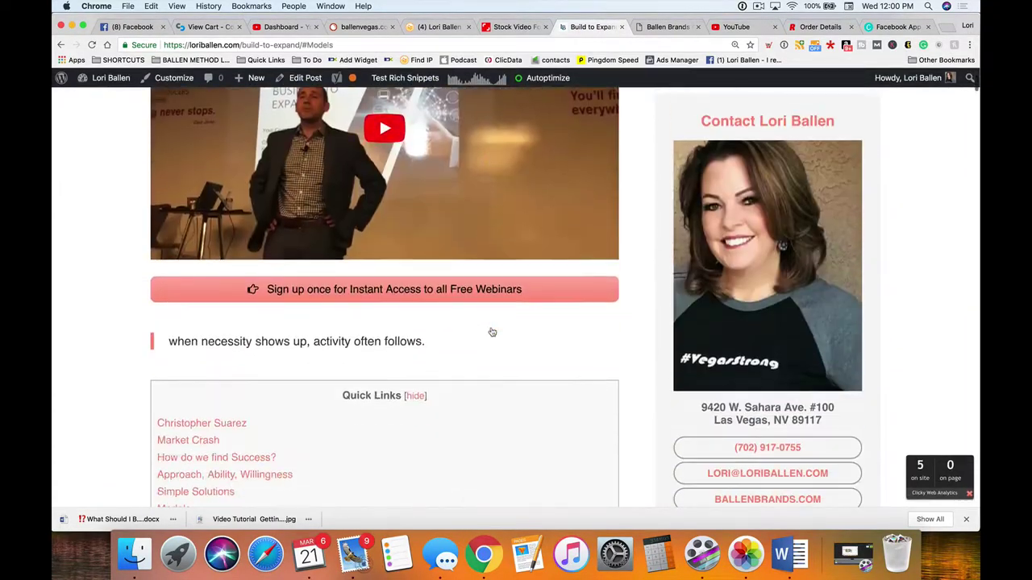
scroll(490, 329, up, 6)
scroll(491, 331, down, 6)
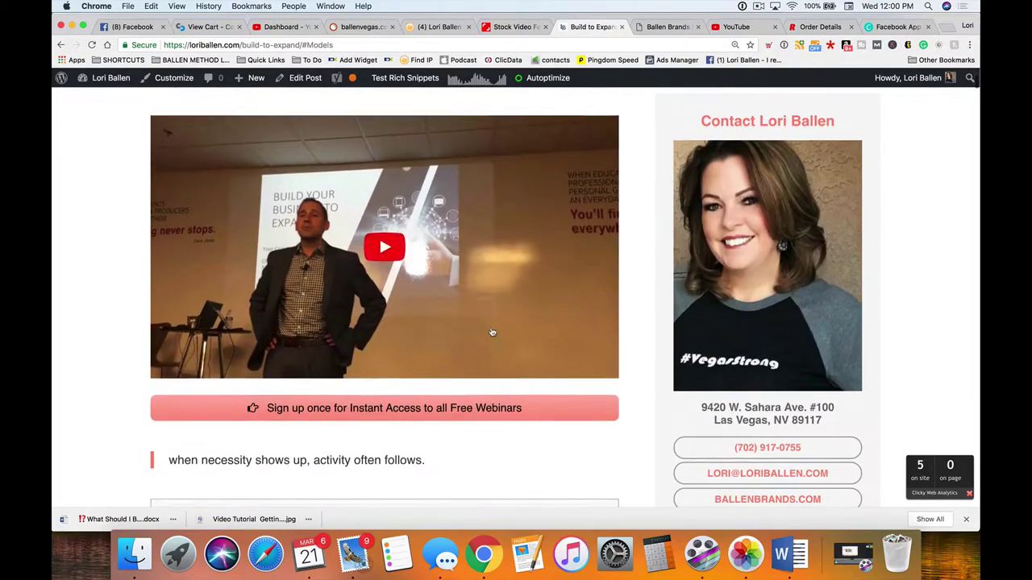
scroll(491, 331, down, 5)
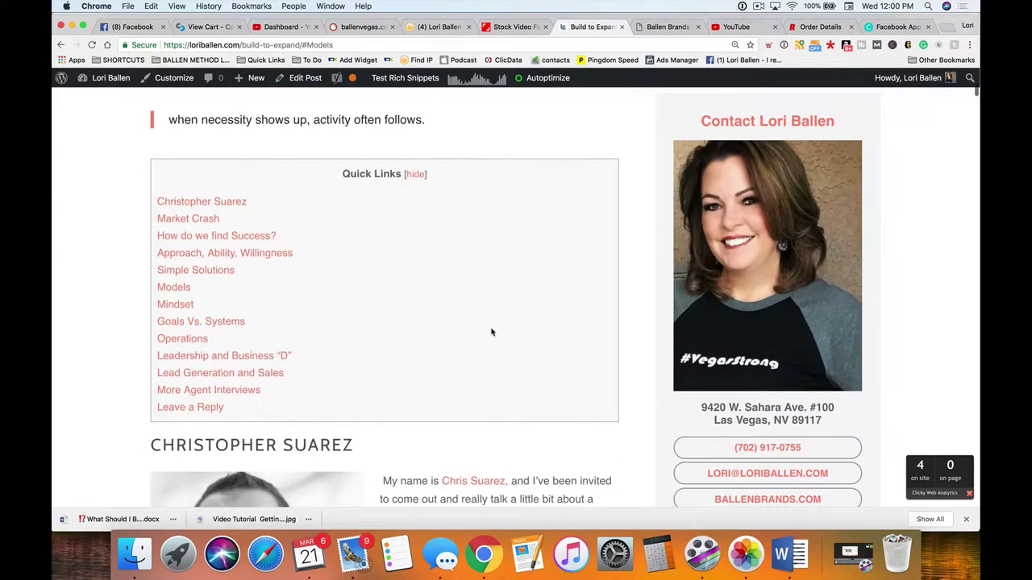
scroll(489, 332, down, 1)
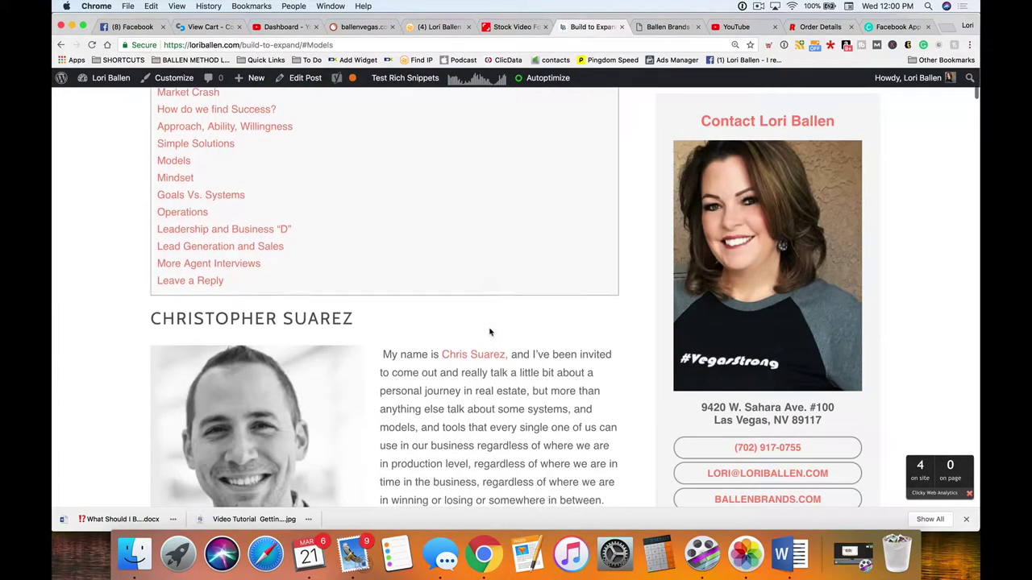
Step: Examine the speaker's section of the post, with its photo, introduction and contact details
scroll(489, 331, down, 5)
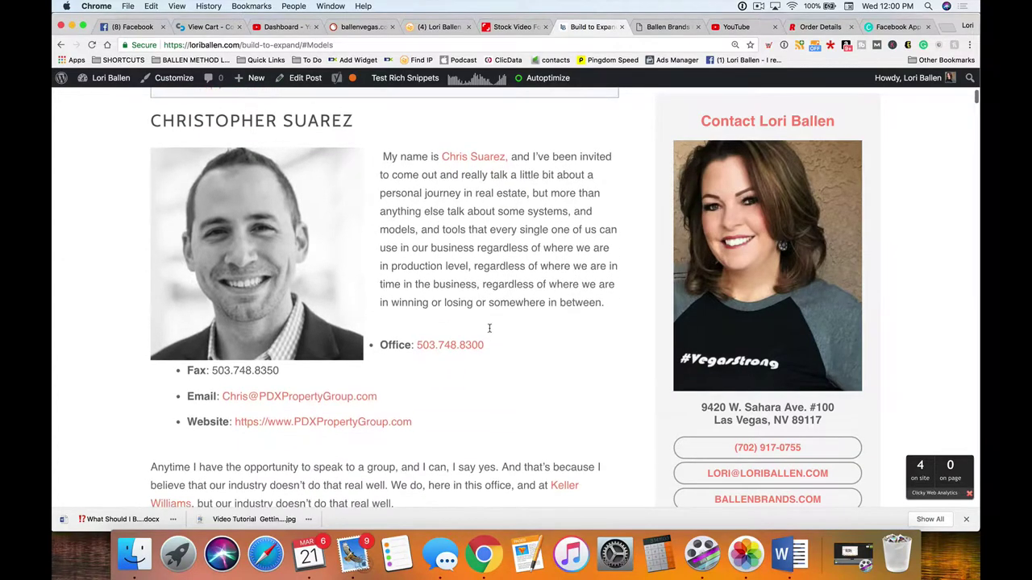
scroll(476, 318, up, 2)
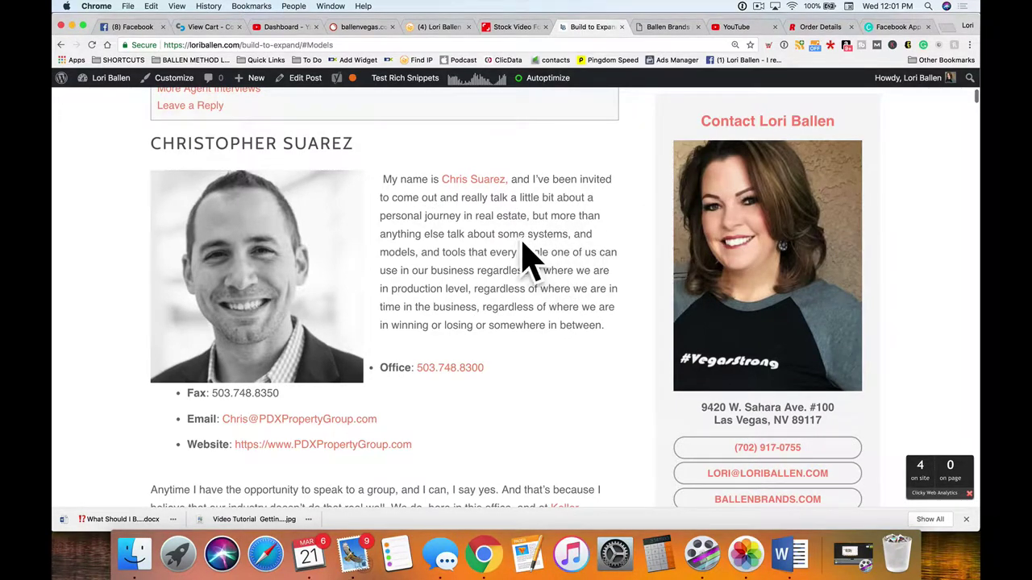
scroll(507, 283, down, 3)
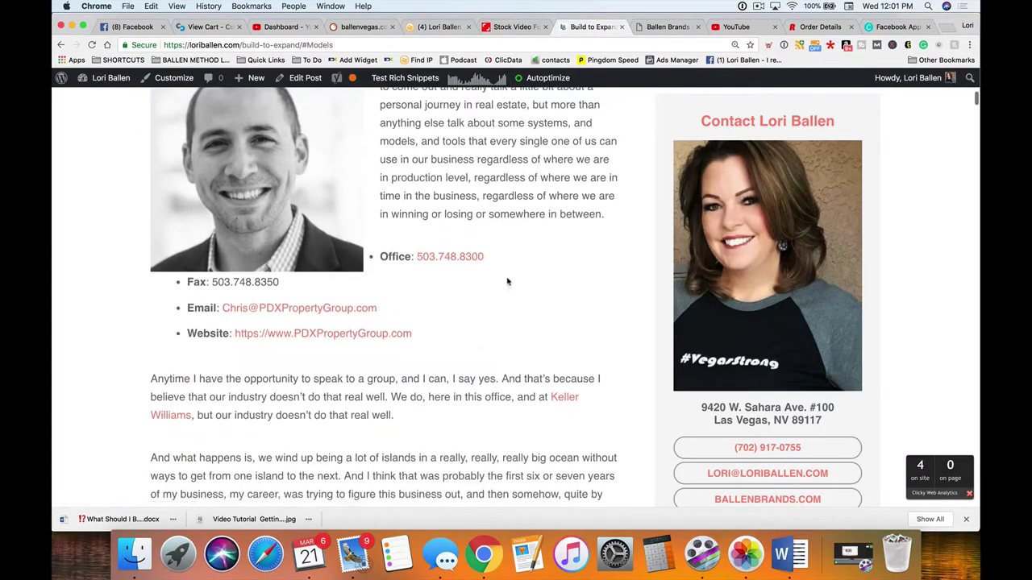
scroll(564, 314, up, 3)
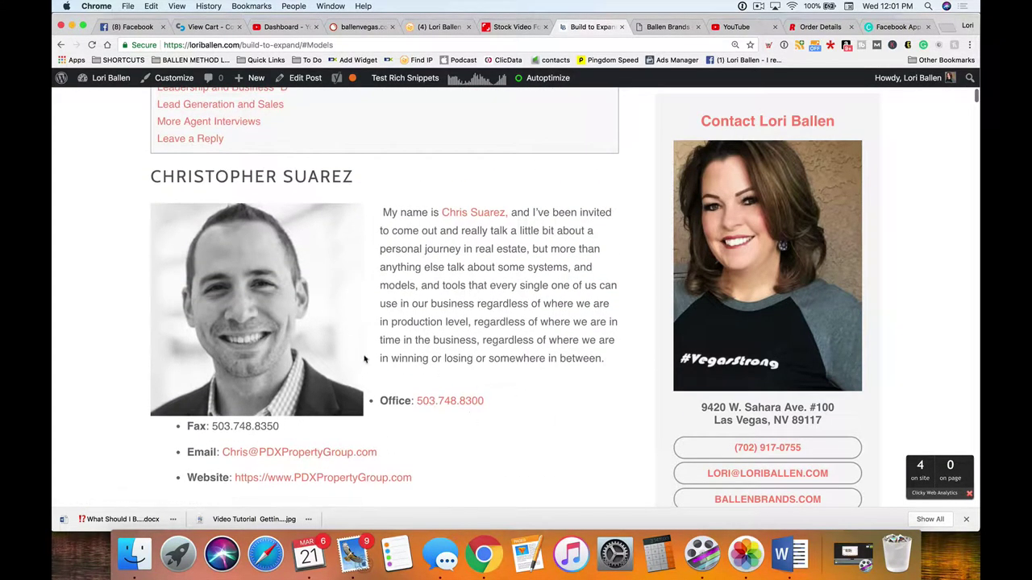
scroll(418, 348, down, 2)
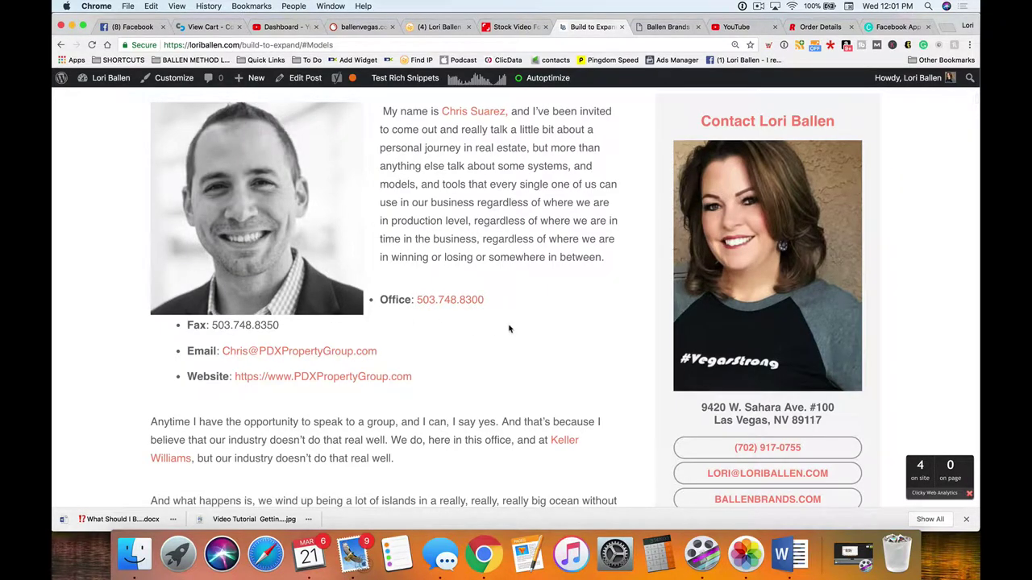
Step: Examine the transcript's short paragraphs and highlight the block quote about a decade at Keller Williams, then clear the selection
scroll(439, 323, down, 5)
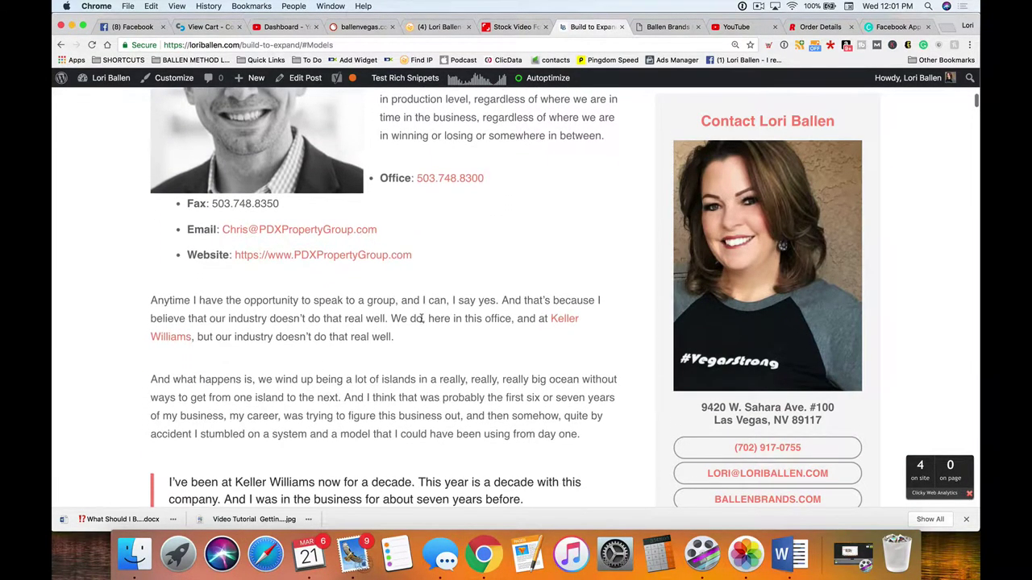
scroll(421, 316, down, 3)
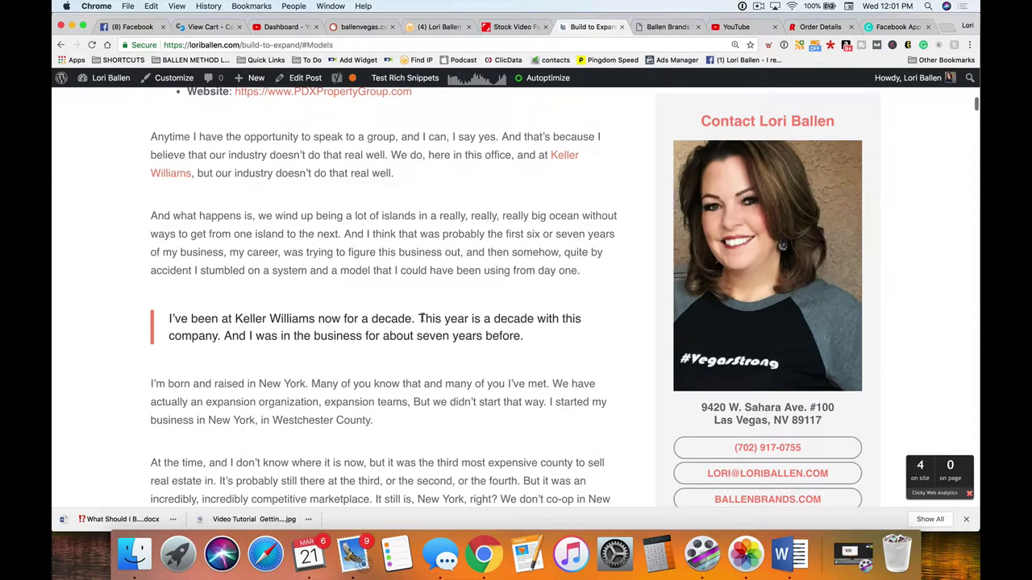
scroll(420, 319, up, 2)
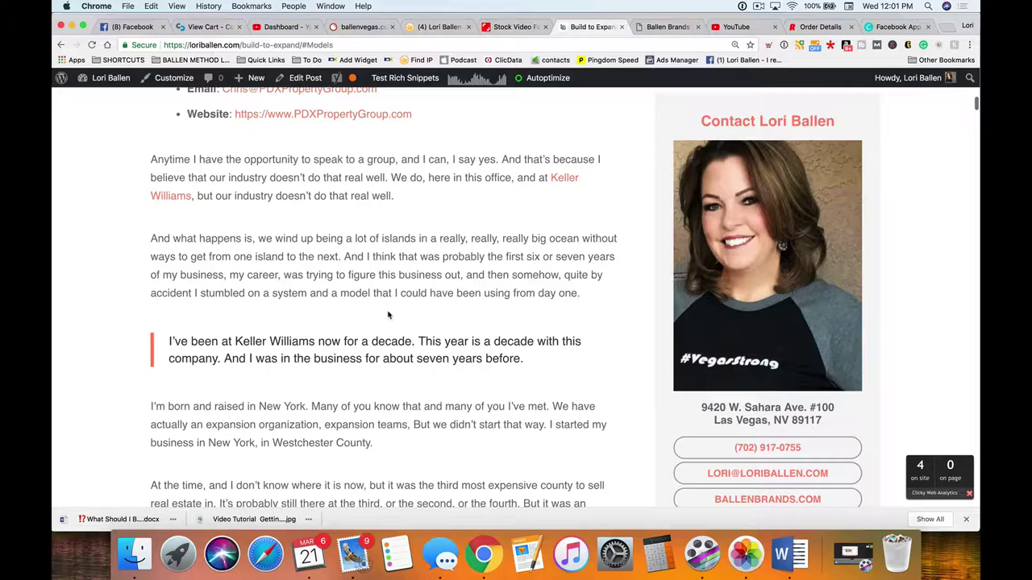
scroll(388, 316, down, 1)
drag(171, 301, 551, 330)
click(123, 320)
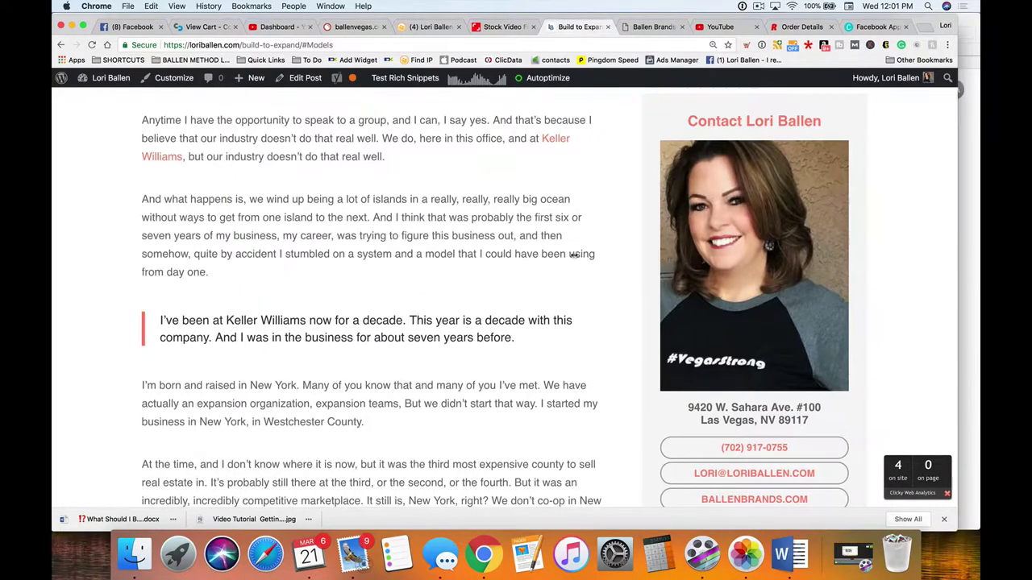
Step: Narrow the browser window to a phone-like width and examine the post's paragraphs and quotes, then restore the full width
drag(977, 281, 272, 257)
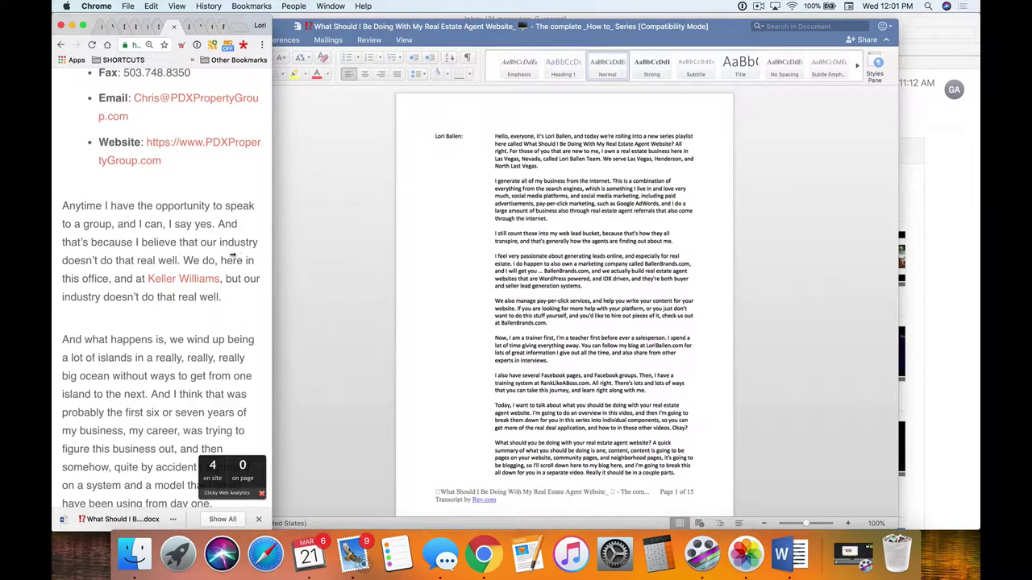
scroll(161, 260, down, 15)
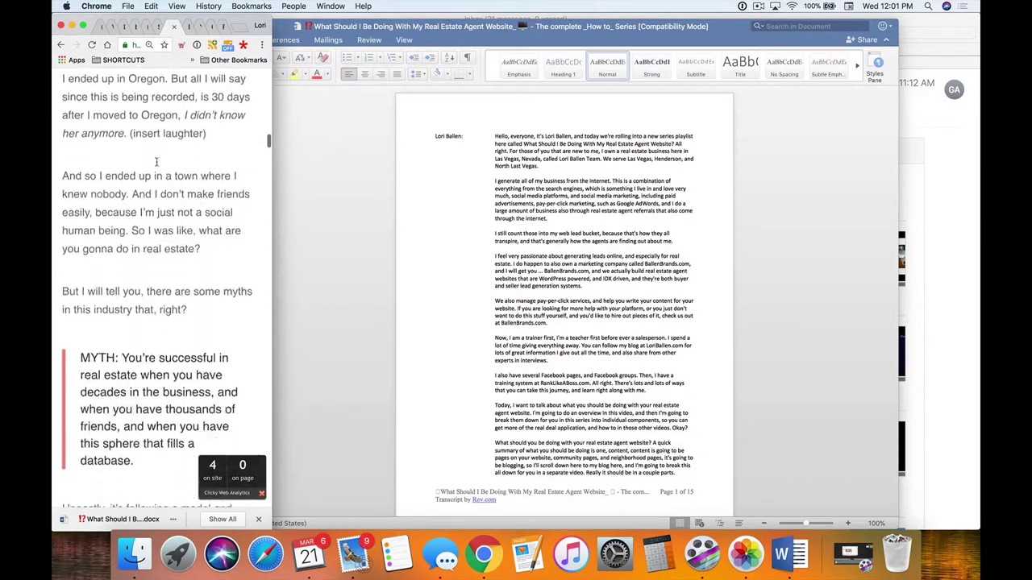
scroll(158, 167, down, 15)
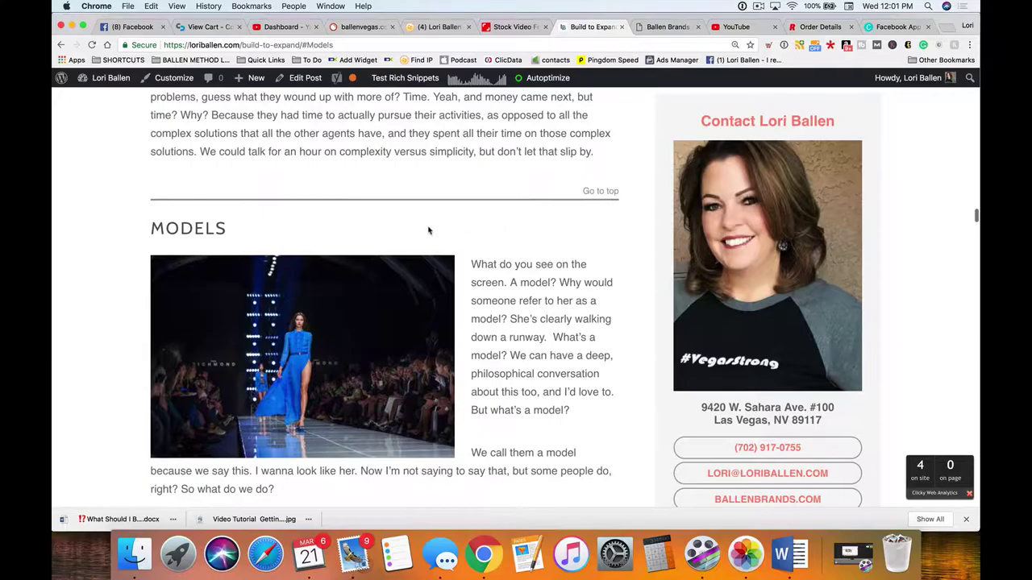
Step: Review the post from its title through the Market Crash section, checking the headings, paragraph breaks, quotes and highlighted box
scroll(428, 231, up, 20)
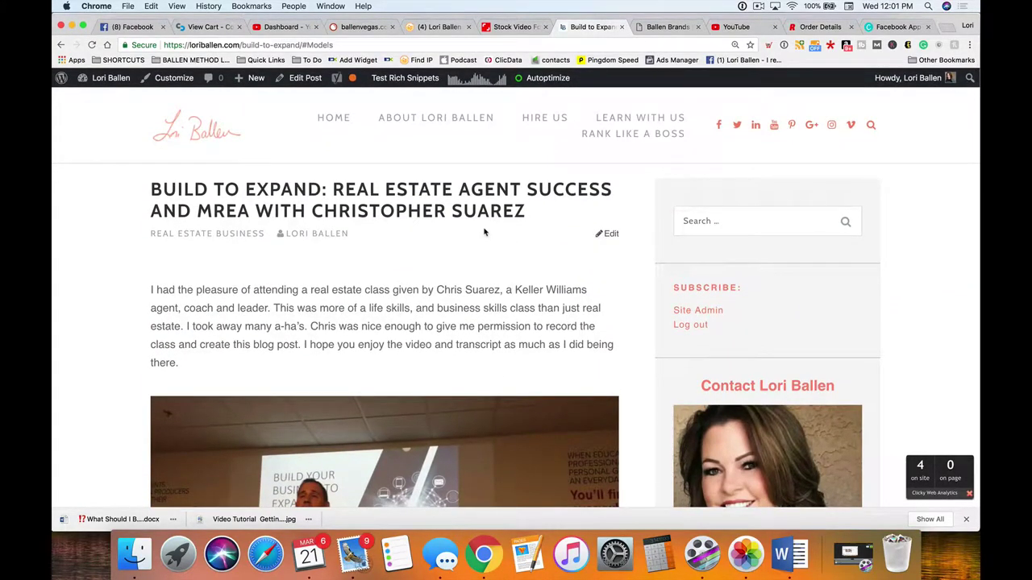
scroll(484, 233, down, 15)
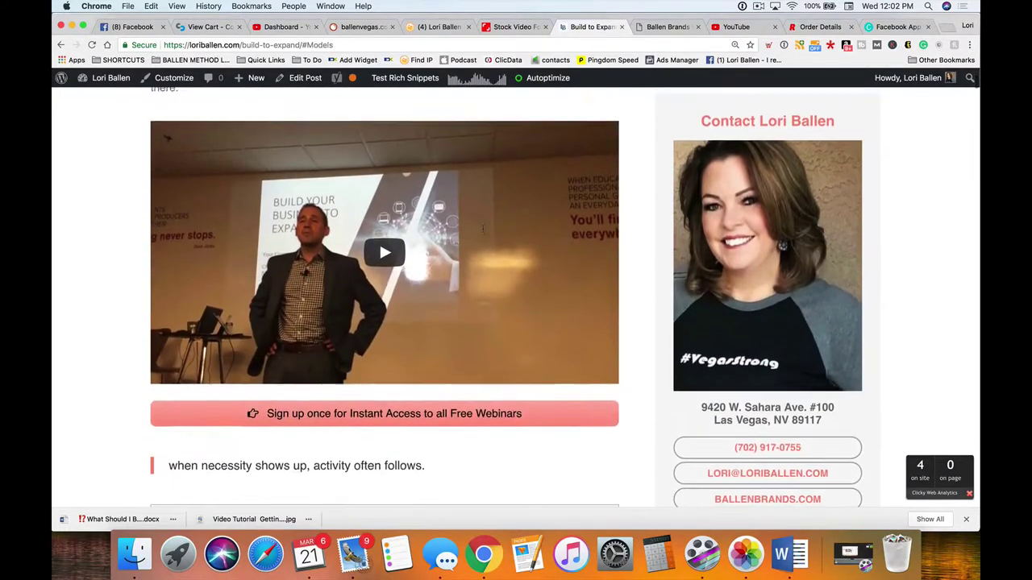
scroll(483, 233, down, 7)
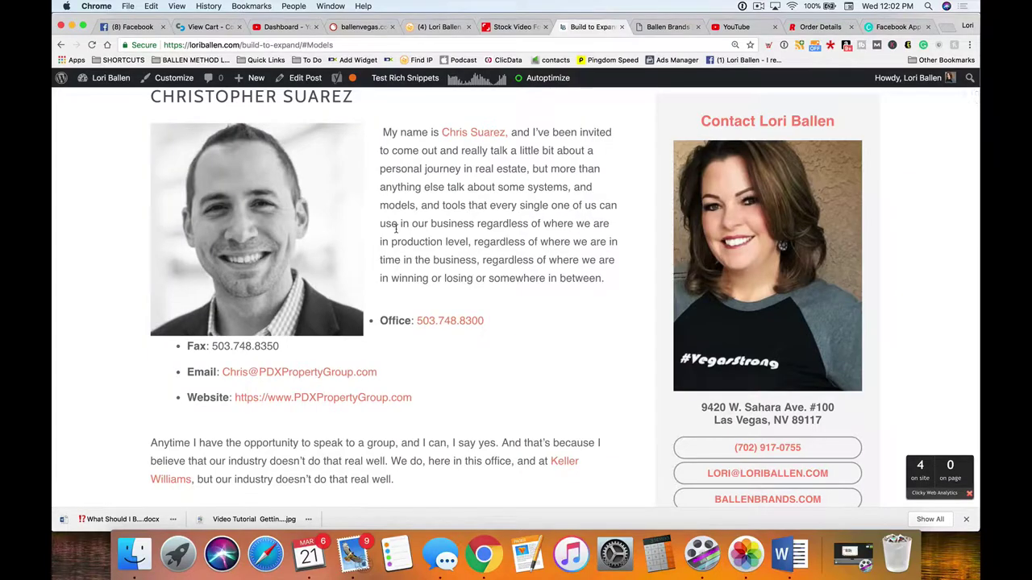
scroll(439, 223, down, 10)
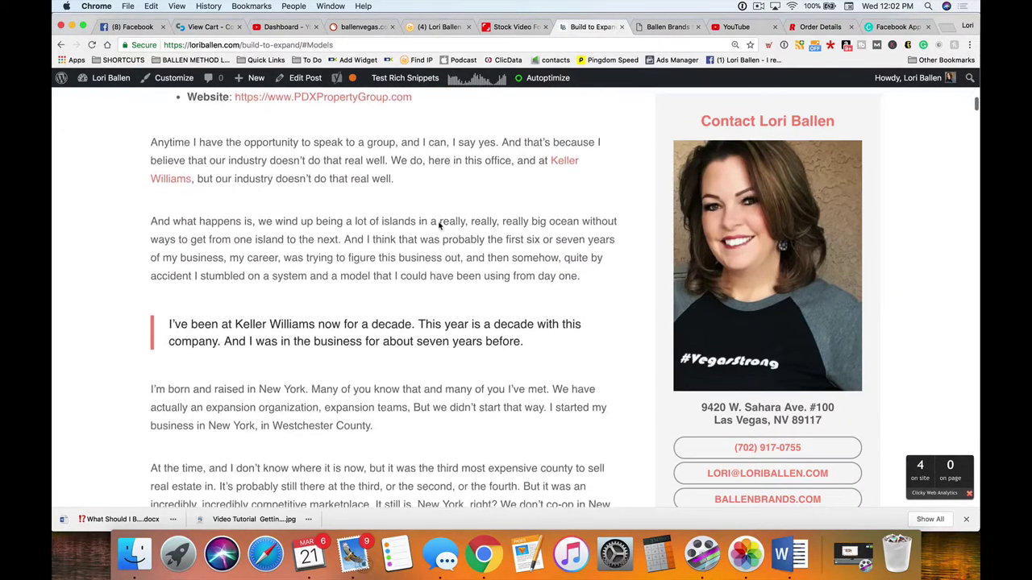
scroll(439, 226, down, 10)
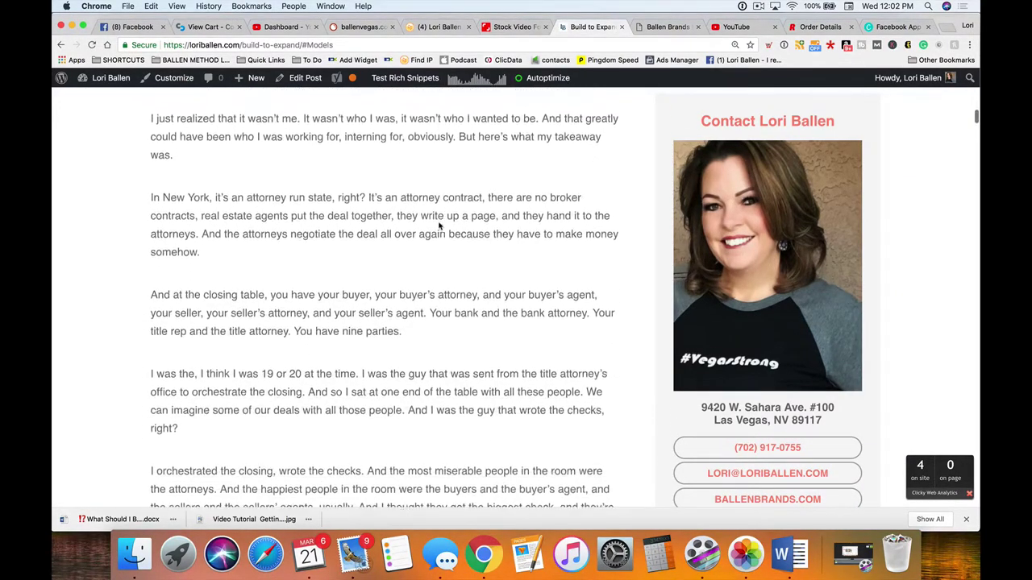
scroll(439, 223, down, 5)
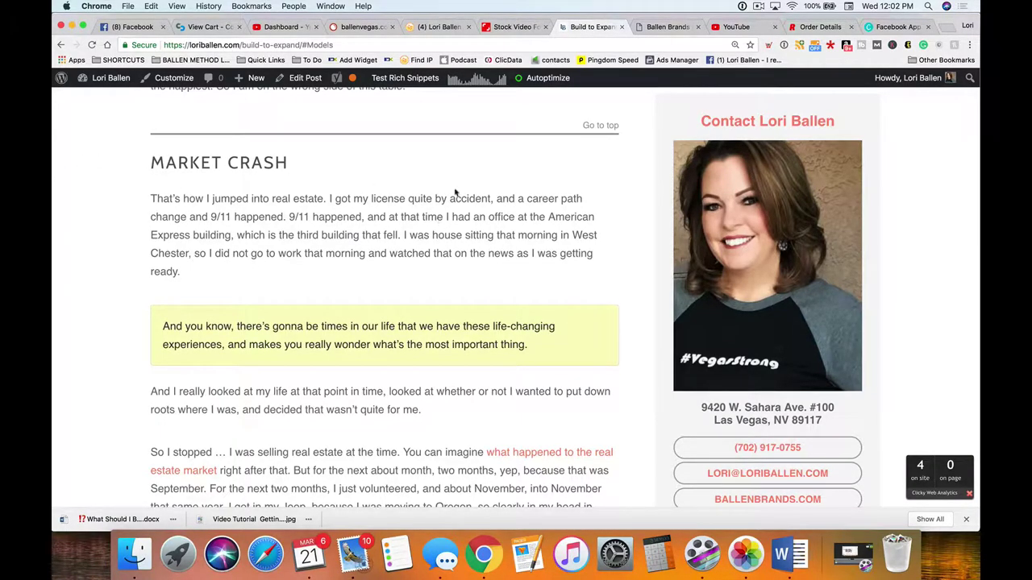
scroll(437, 262, down, 10)
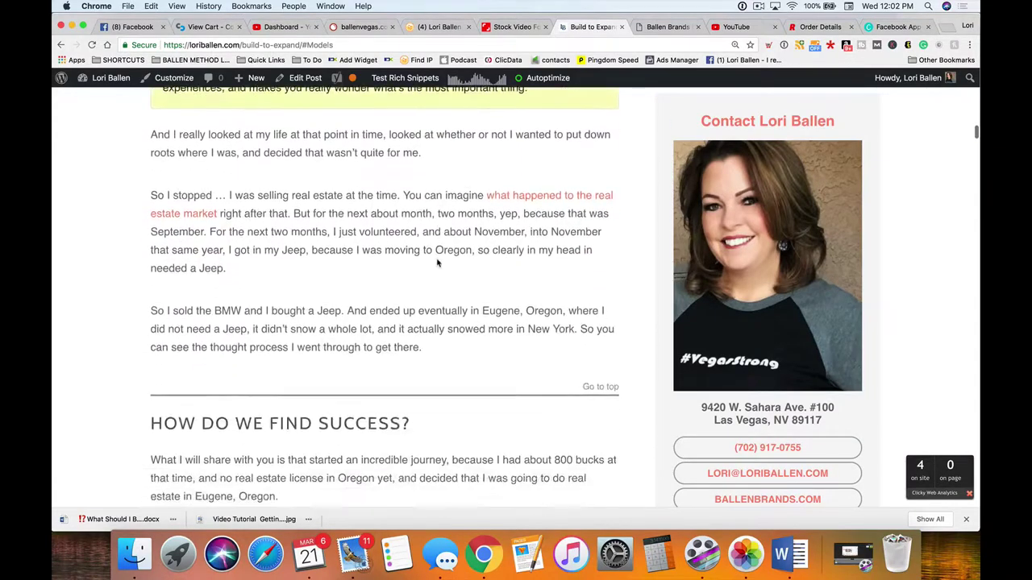
Step: Examine the remaining sections of the post down to More Agent Interviews, checking the section headings, short paragraphs and return-to-top links
scroll(437, 259, down, 15)
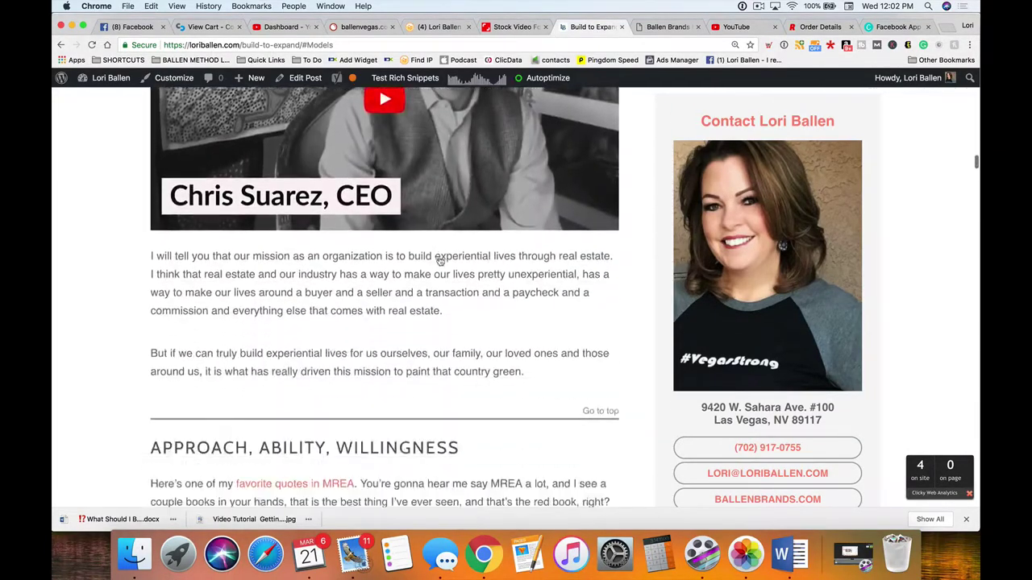
scroll(439, 262, up, 20)
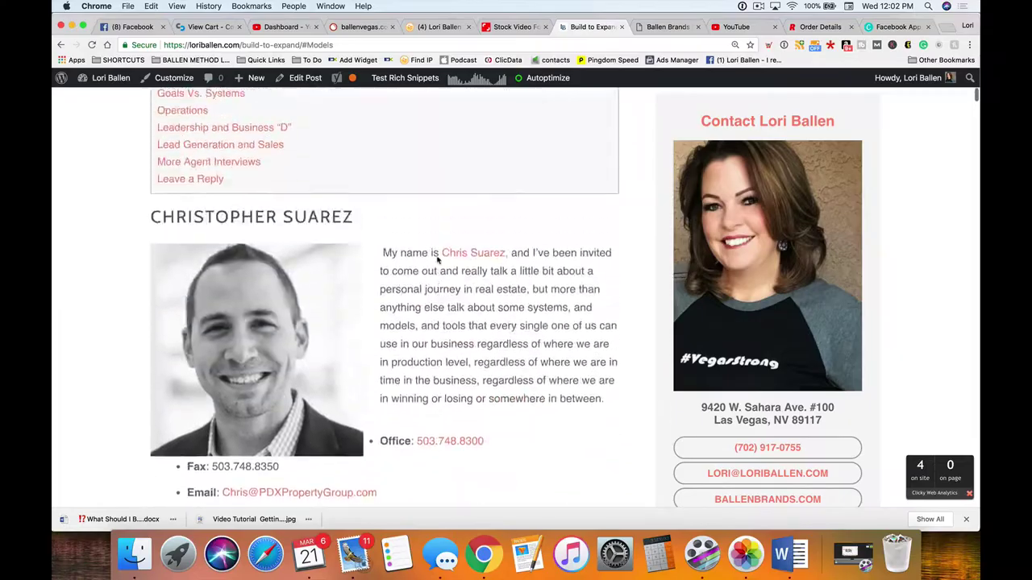
scroll(435, 262, down, 20)
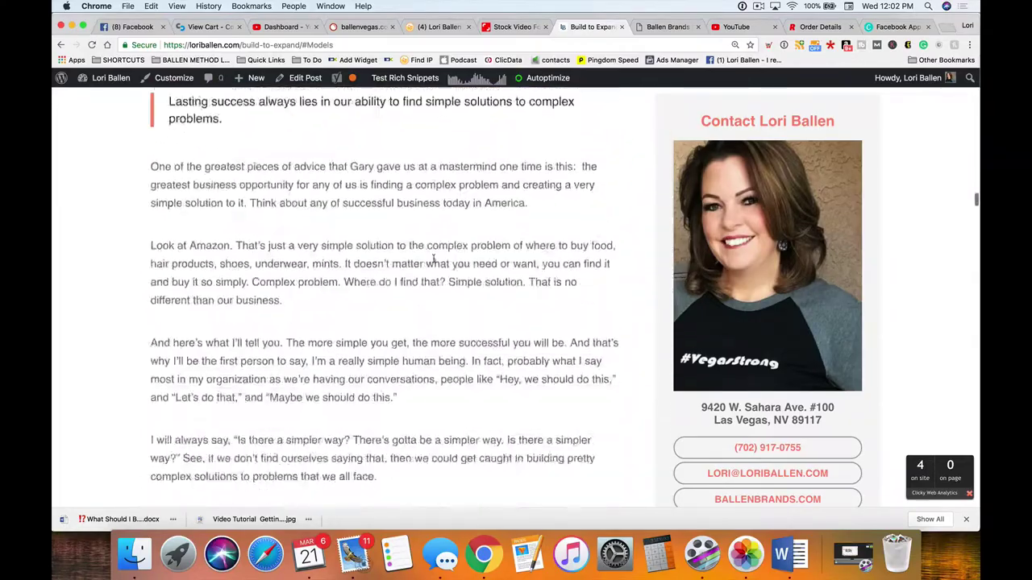
scroll(432, 261, down, 20)
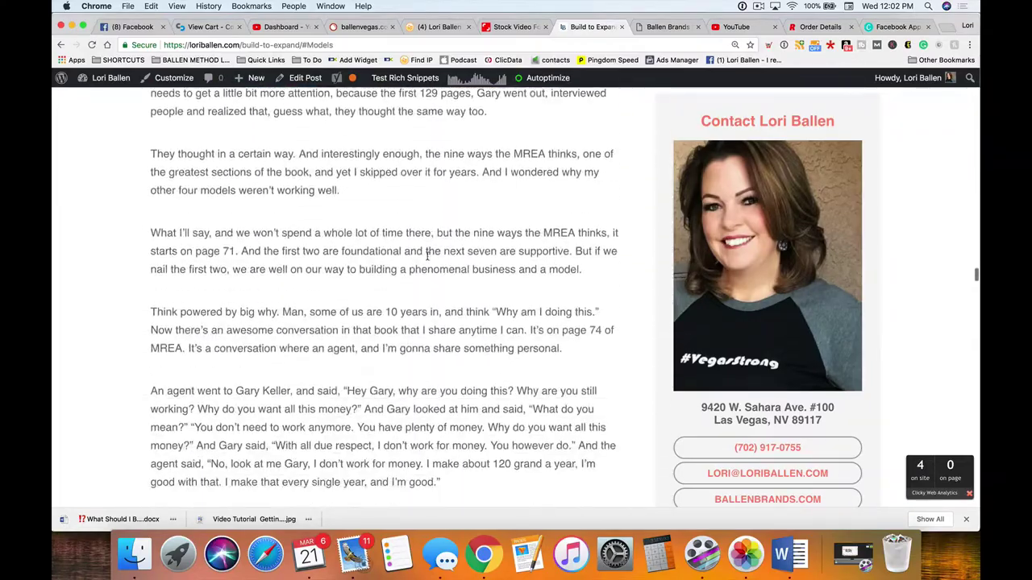
scroll(427, 260, down, 15)
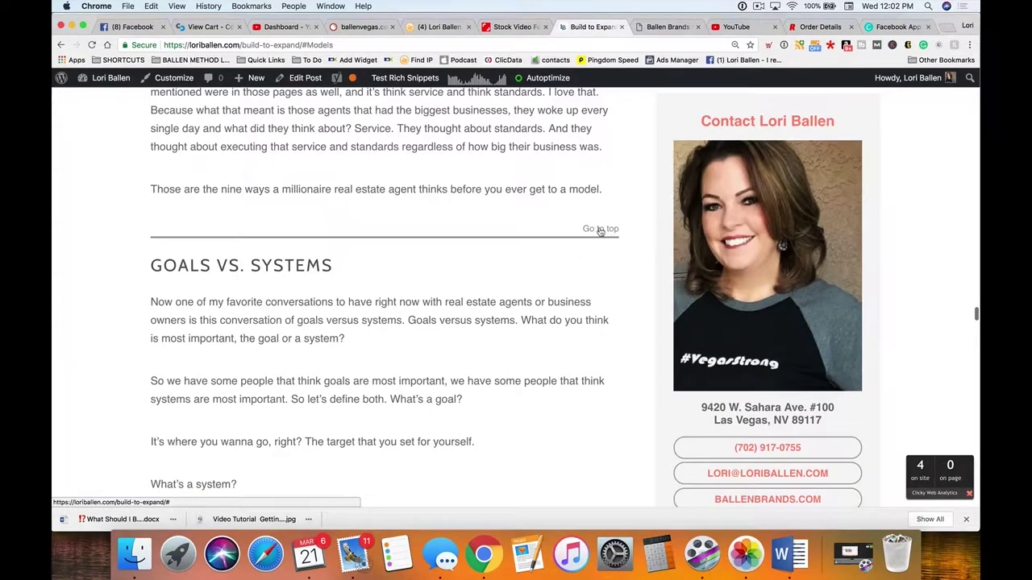
scroll(598, 232, down, 20)
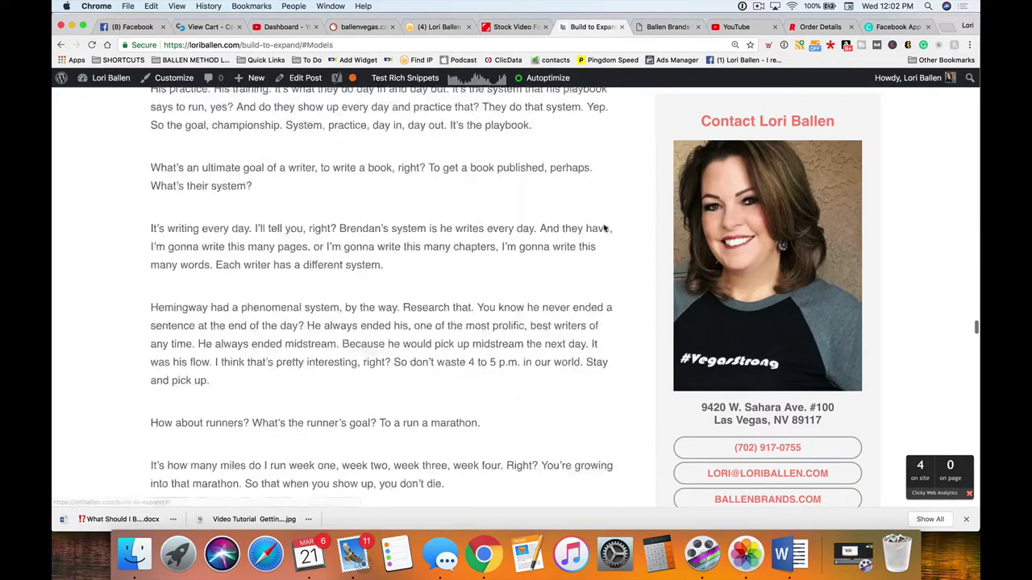
scroll(597, 235, down, 20)
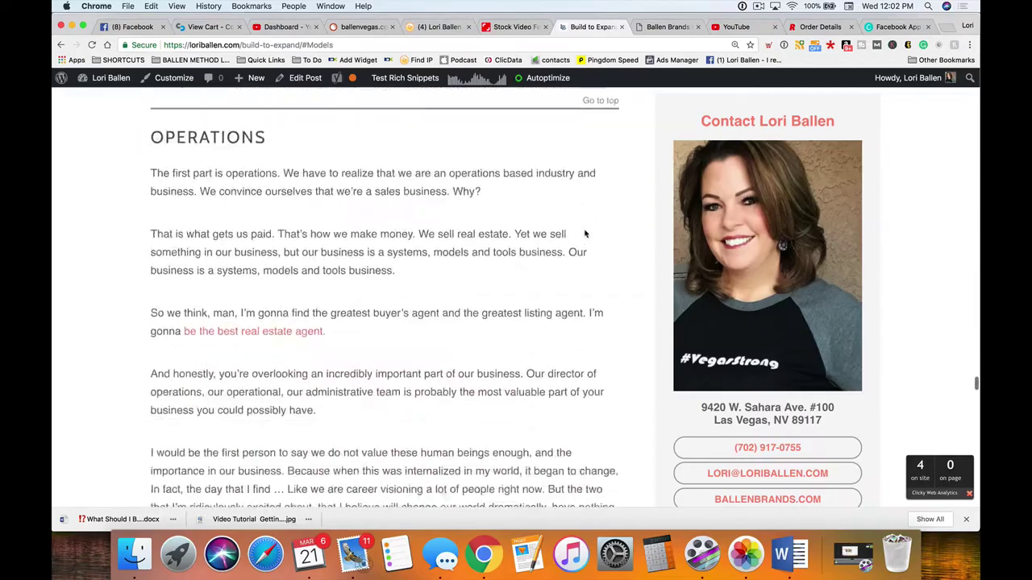
scroll(584, 230, down, 20)
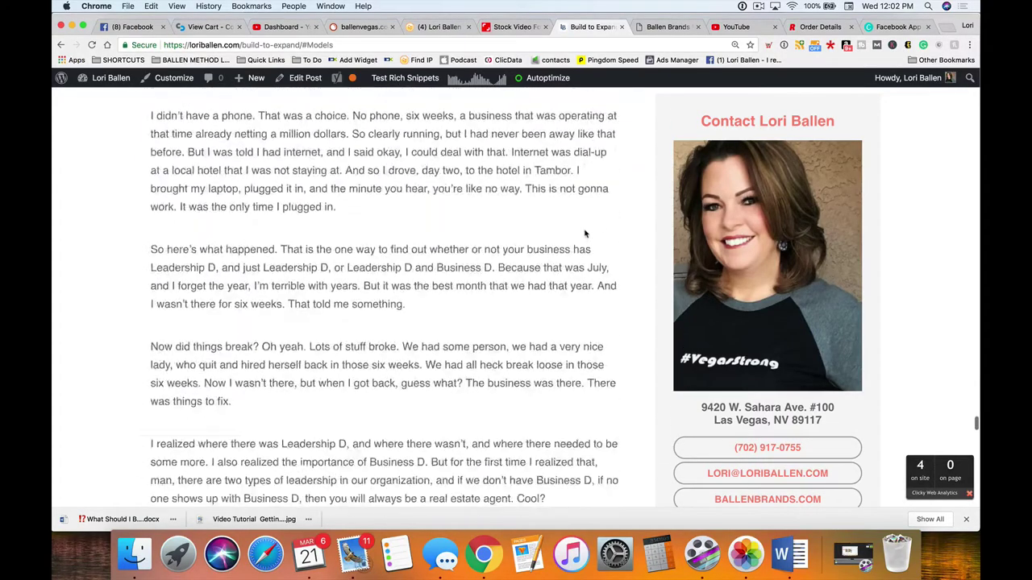
scroll(585, 232, down, 20)
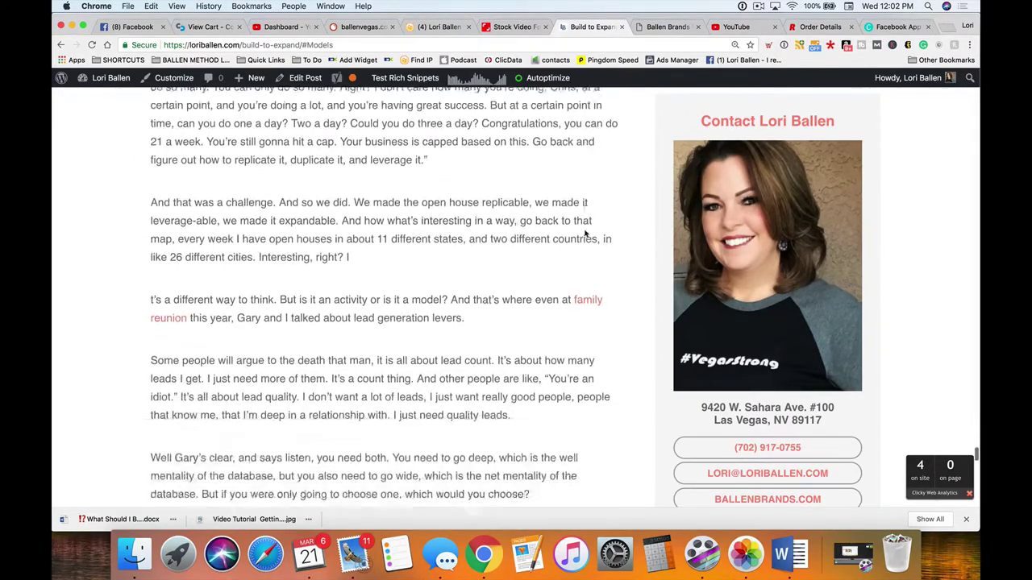
scroll(585, 233, down, 10)
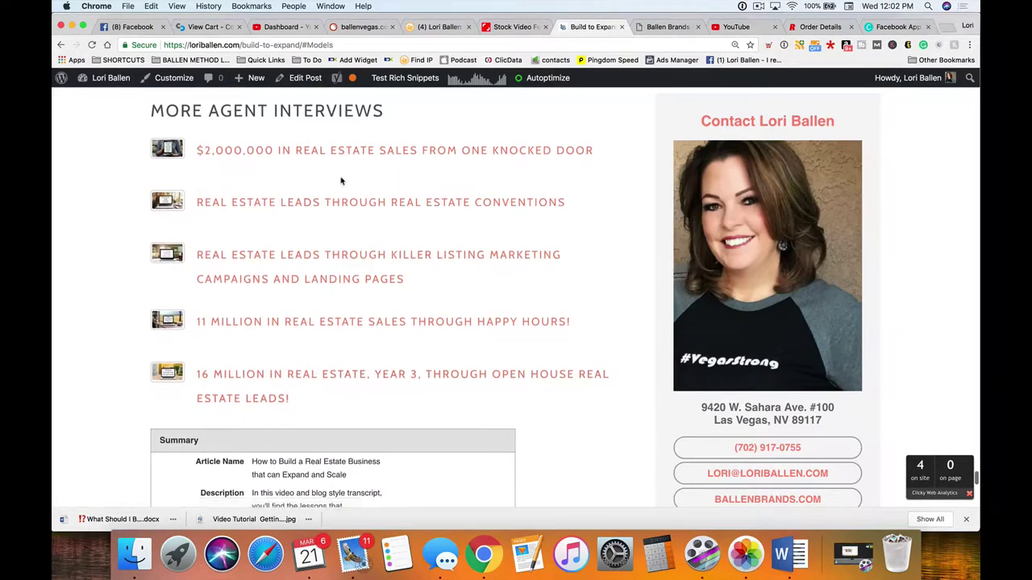
Step: Examine the related interview links and closing coaching paragraph, then review the post back up through its Quick Links to the title
scroll(198, 173, up, 1)
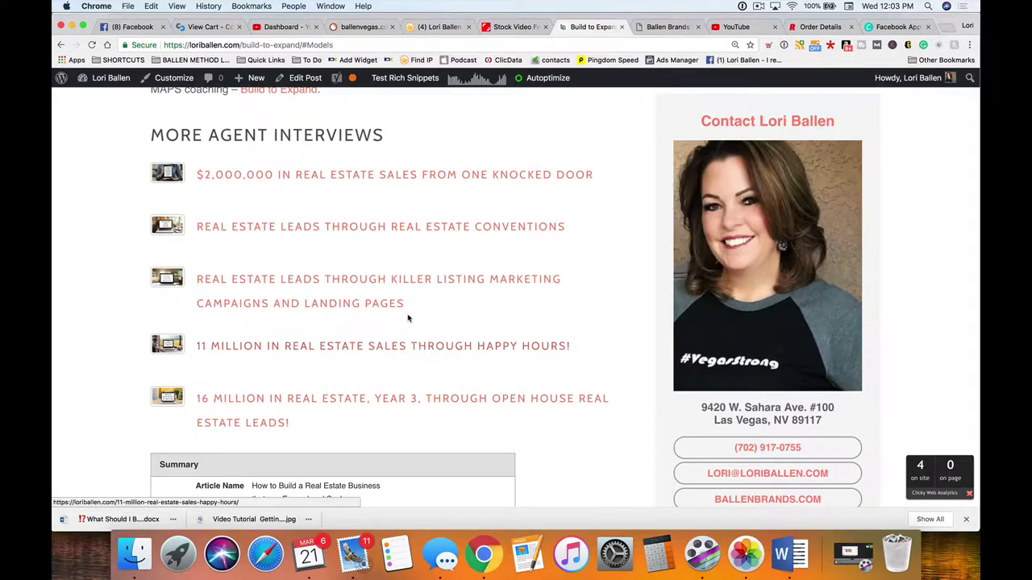
scroll(408, 318, up, 5)
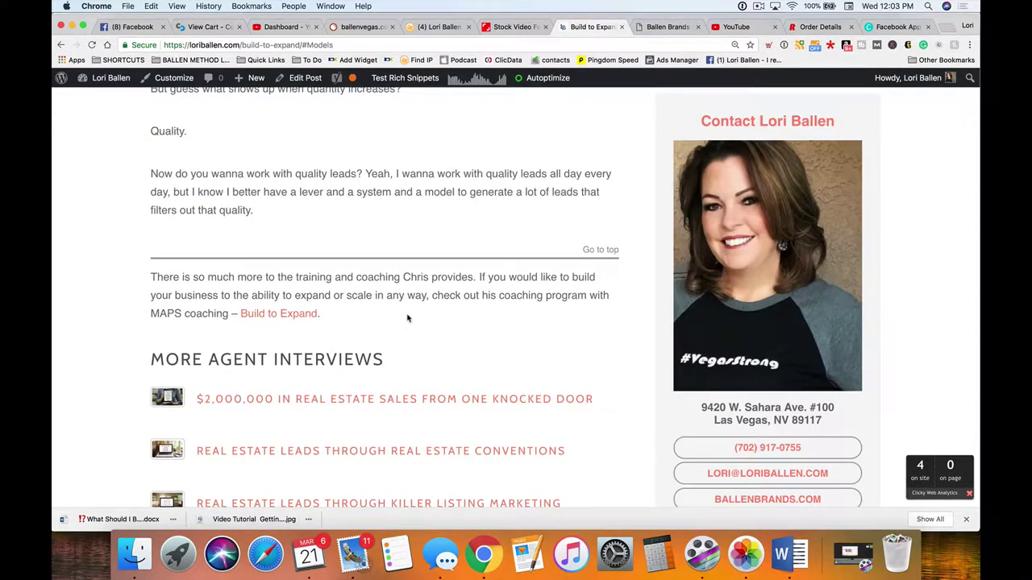
scroll(407, 318, up, 15)
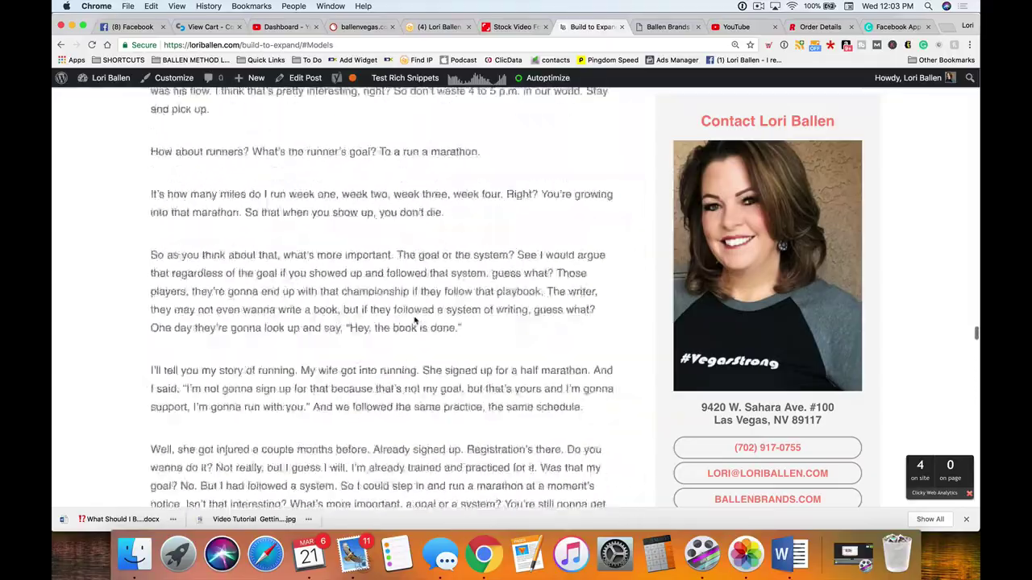
scroll(415, 321, up, 20)
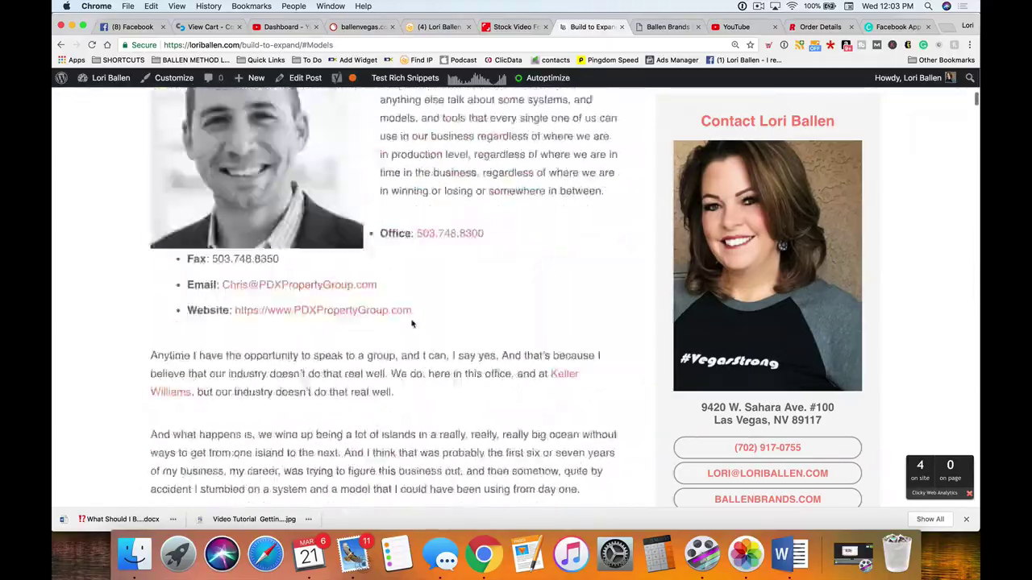
scroll(412, 323, up, 10)
scroll(411, 325, down, 10)
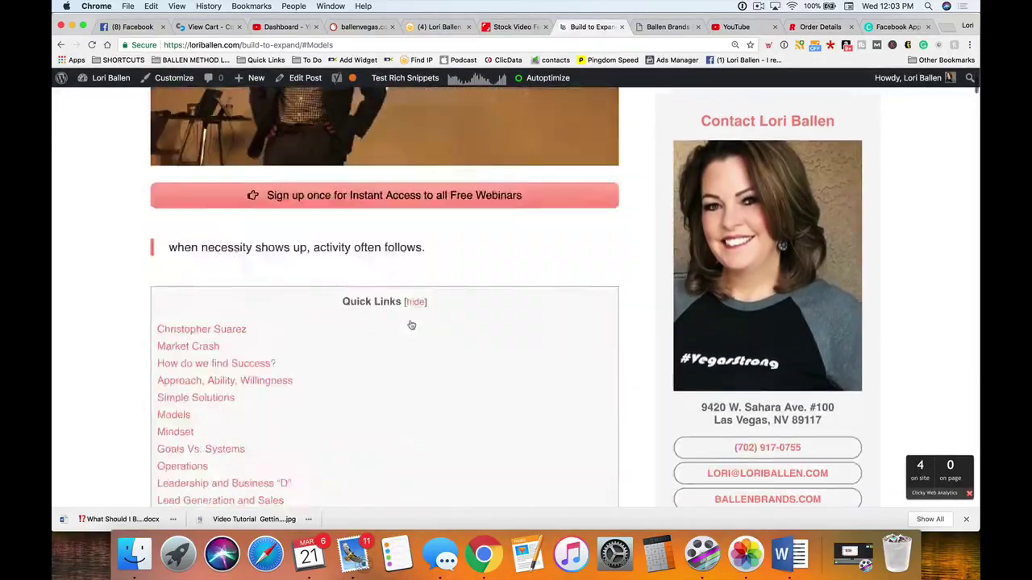
scroll(411, 325, down, 10)
scroll(427, 311, up, 20)
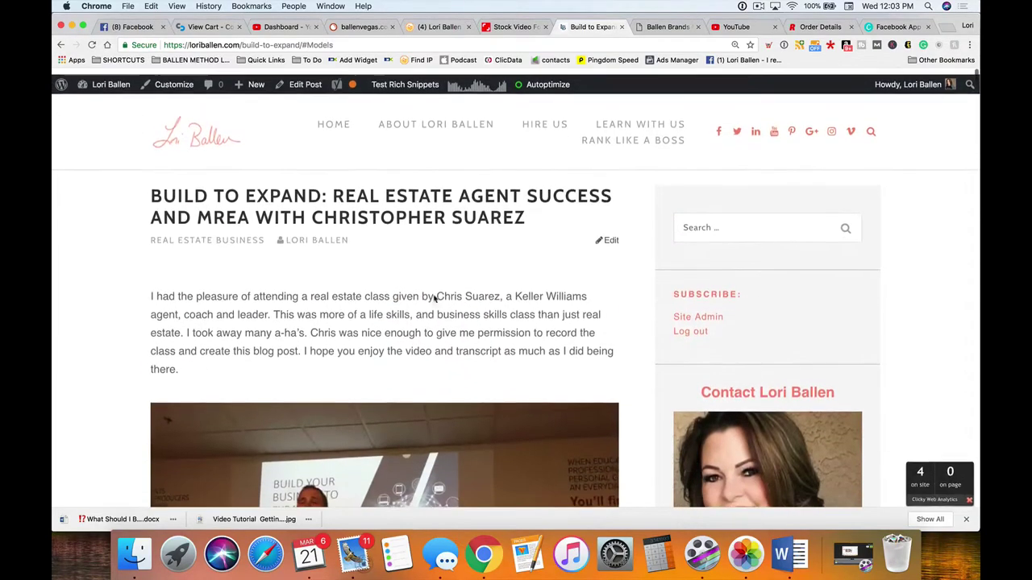
Step: Create a new post titled "Video Tutorial: Getting started with Video | How to Create, Optimize and Repurpose Video Content", copied from the YouTube video
mouse_move(248, 78)
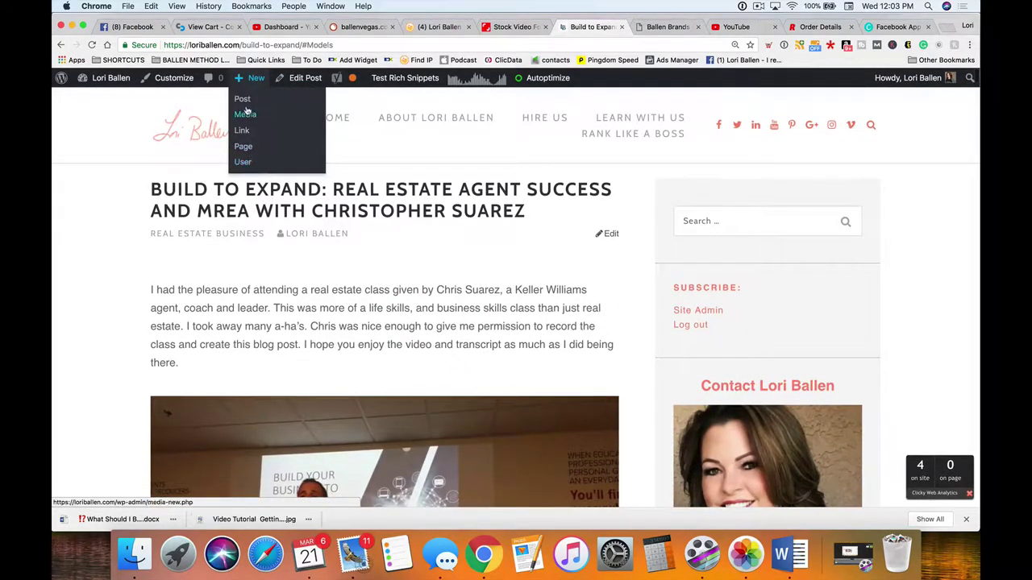
click(245, 101)
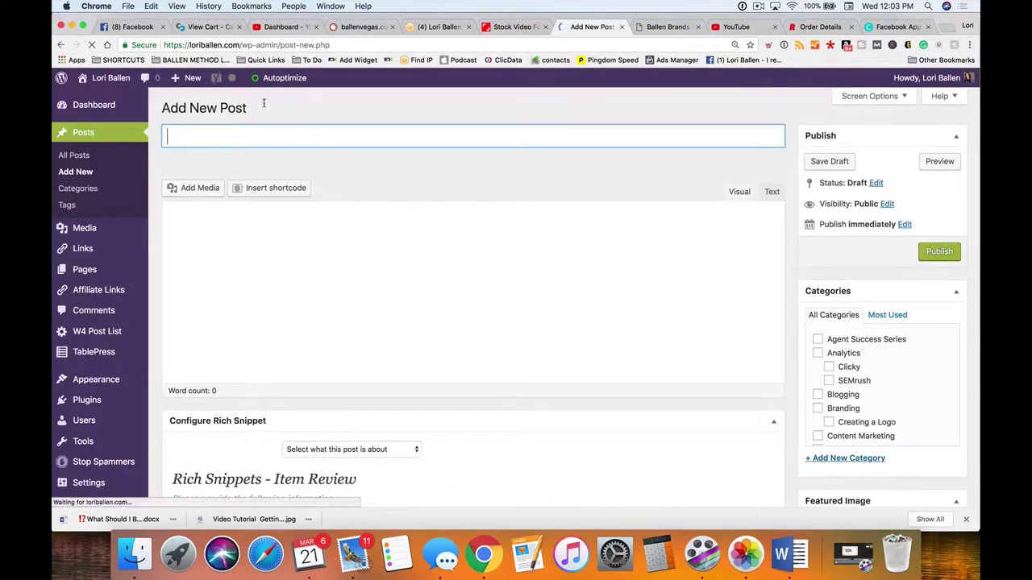
click(734, 28)
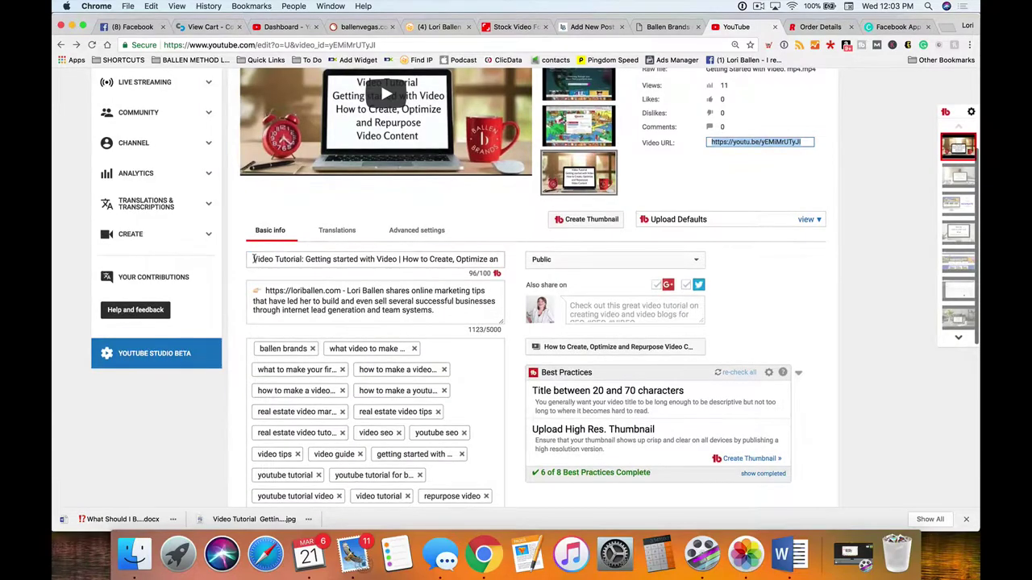
drag(253, 259, 525, 266)
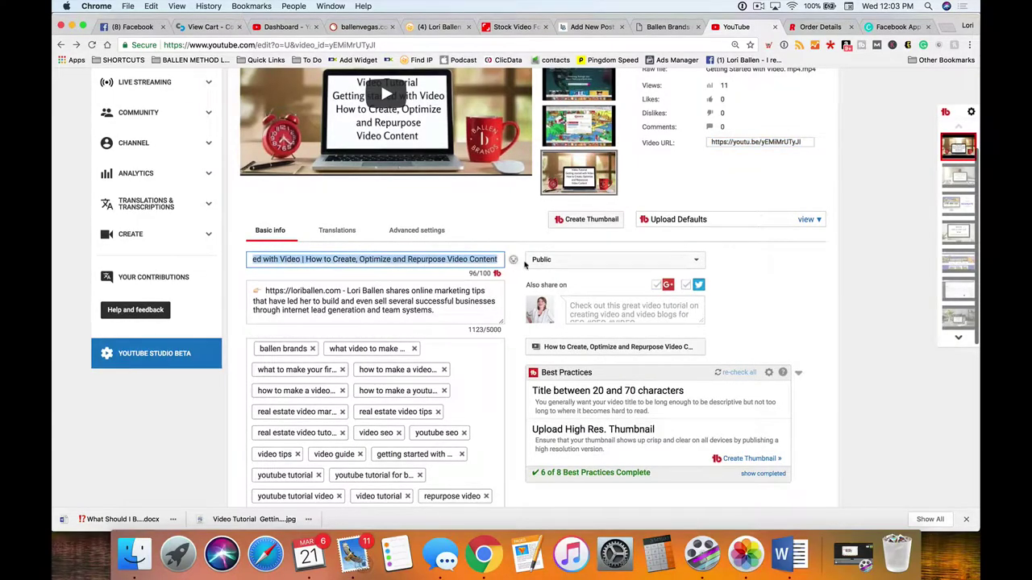
key(super+c)
click(667, 27)
click(592, 27)
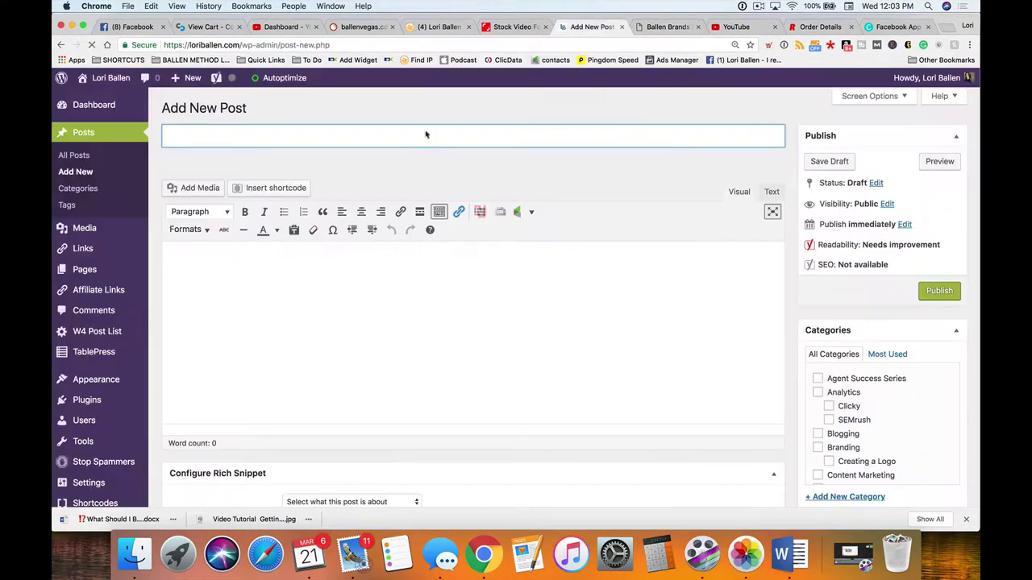
key(super+v)
click(333, 295)
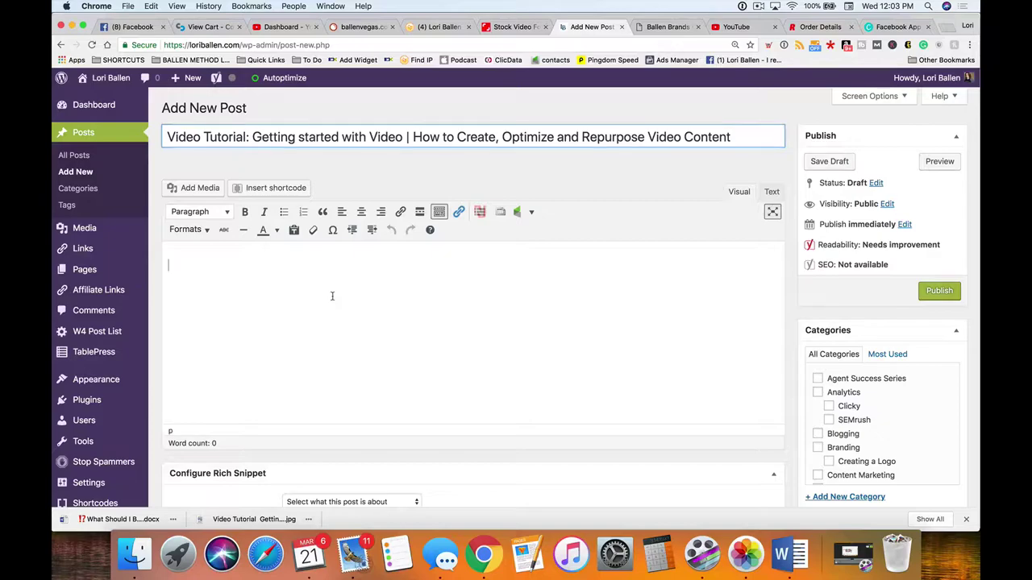
scroll(391, 279, down, 1)
scroll(390, 279, up, 1)
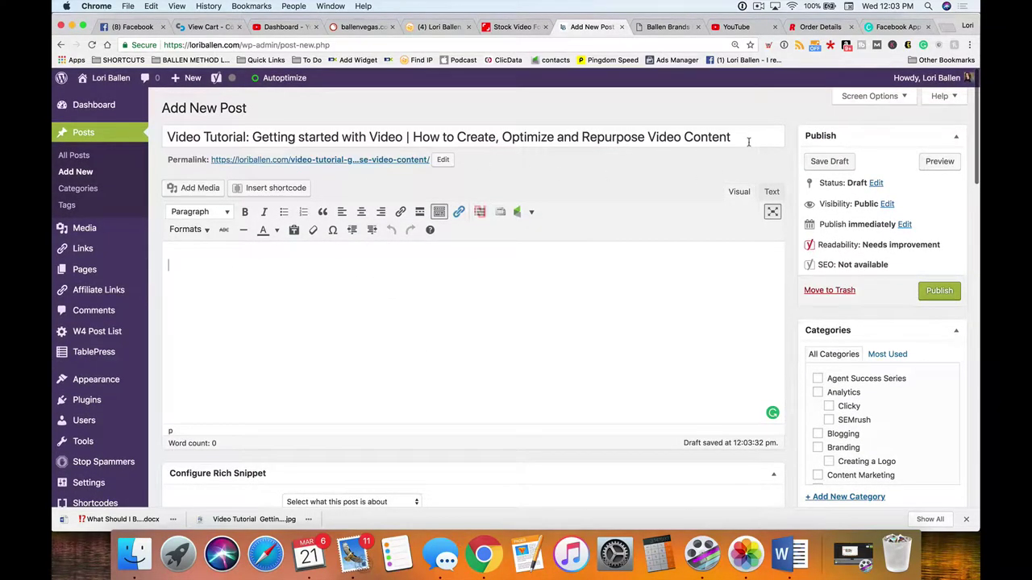
Step: Highlight the new post's title and compare it with the long permalink generated below it
drag(748, 141, 157, 138)
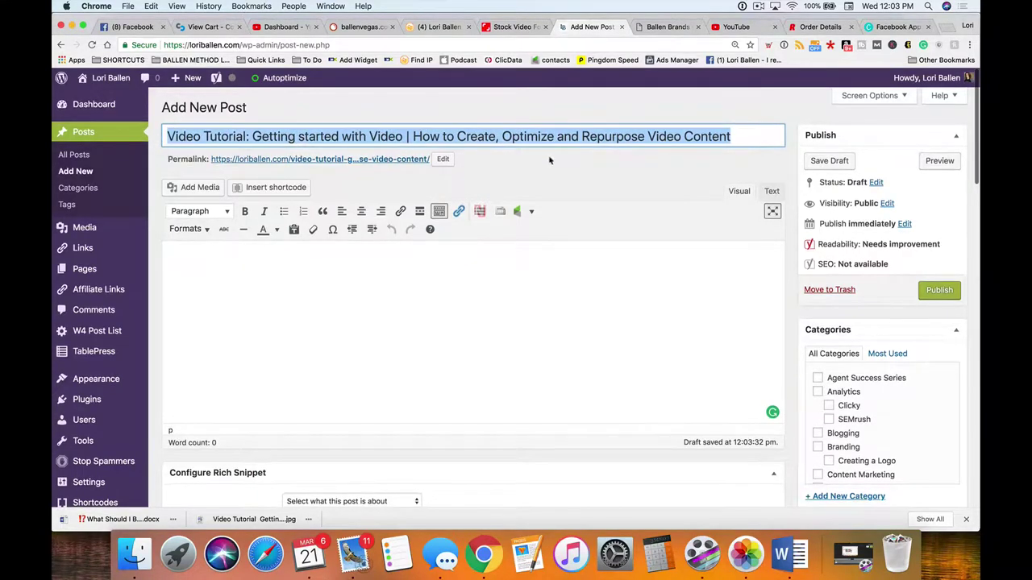
click(758, 130)
drag(407, 137, 161, 142)
click(158, 146)
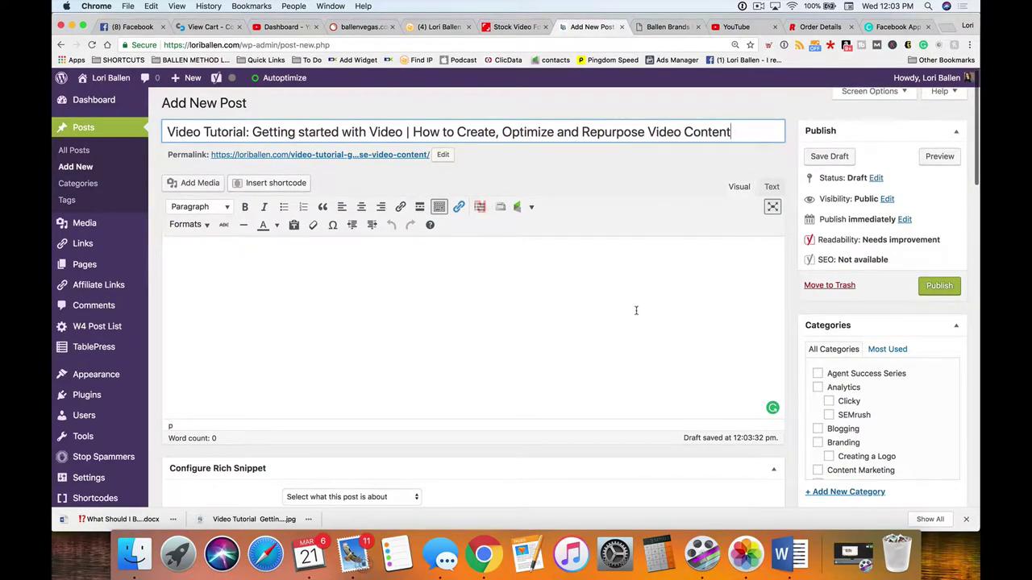
scroll(636, 309, up, 1)
click(562, 338)
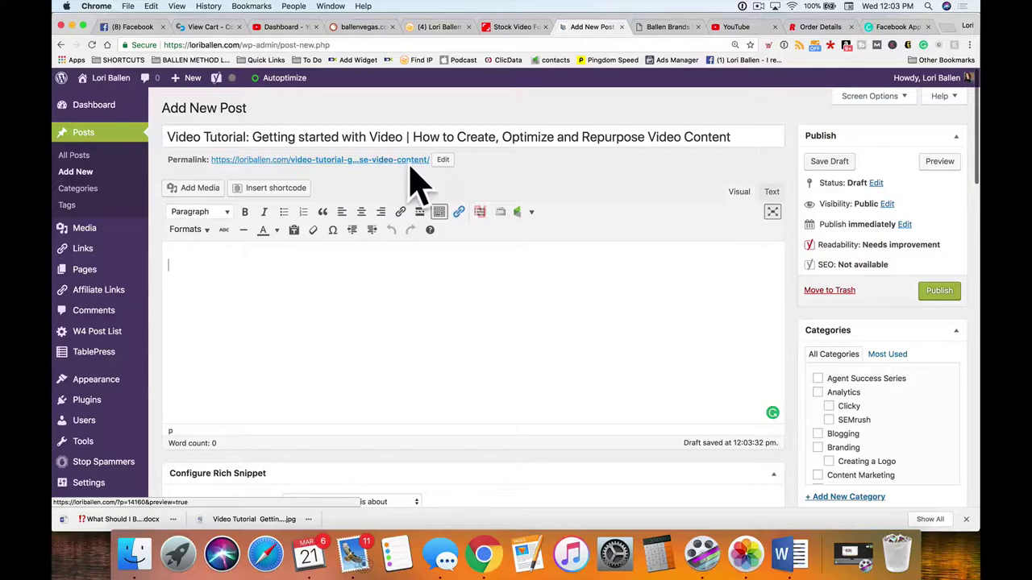
click(745, 138)
drag(746, 137, 167, 139)
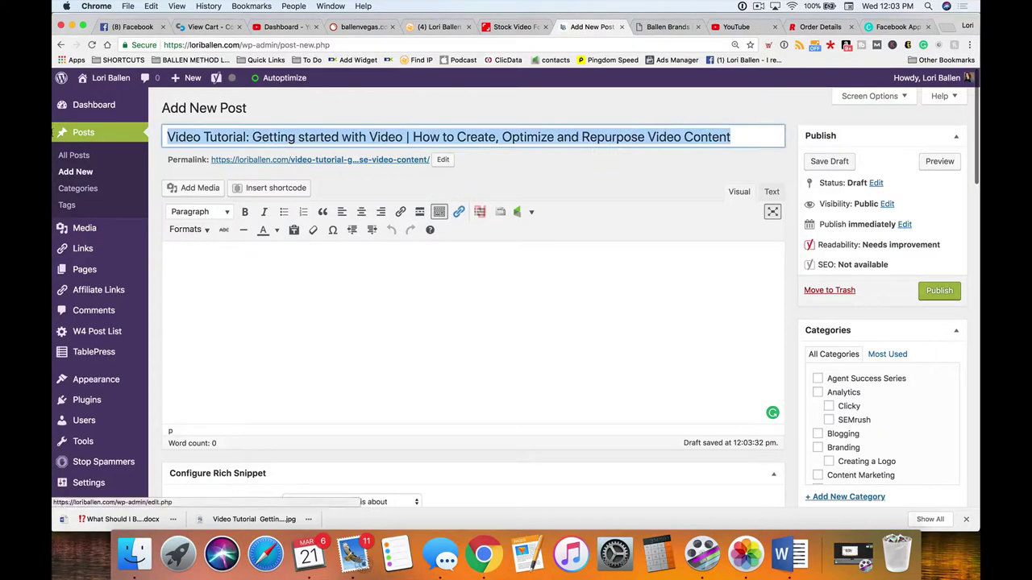
Step: Shorten the post's permalink slug to "video-tutorial" and confirm it
click(444, 161)
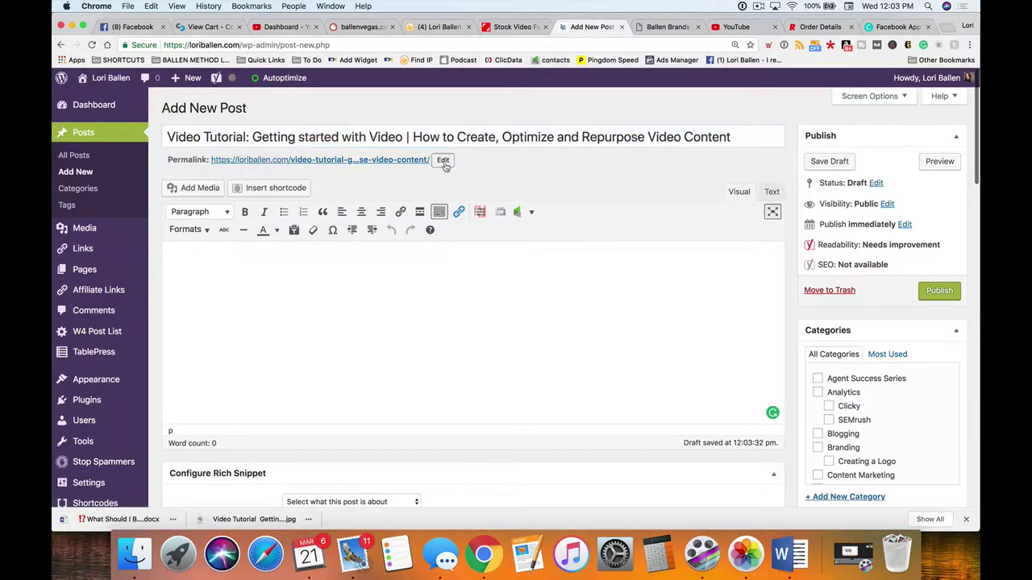
key(super+a)
text(vi)
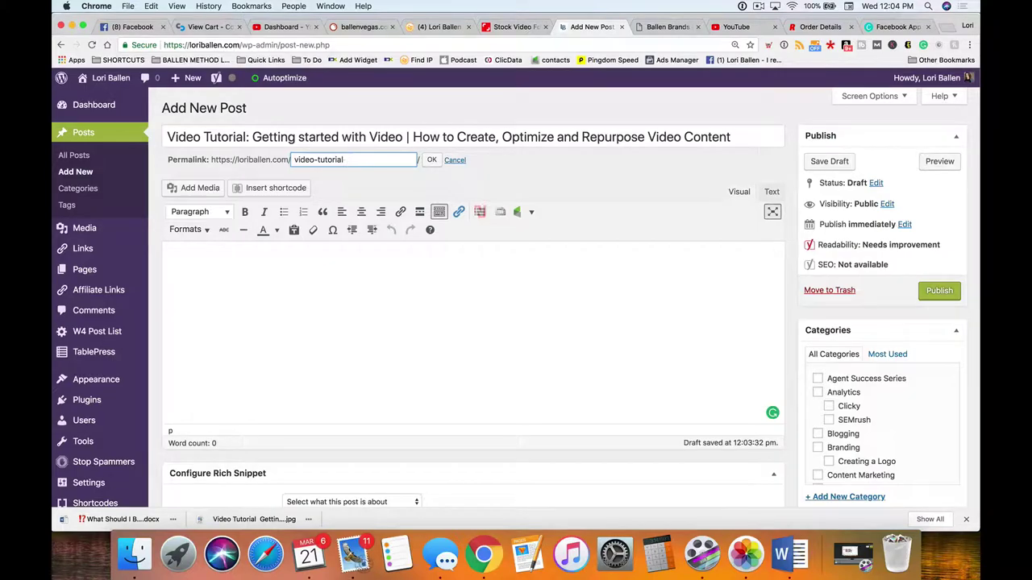
click(432, 160)
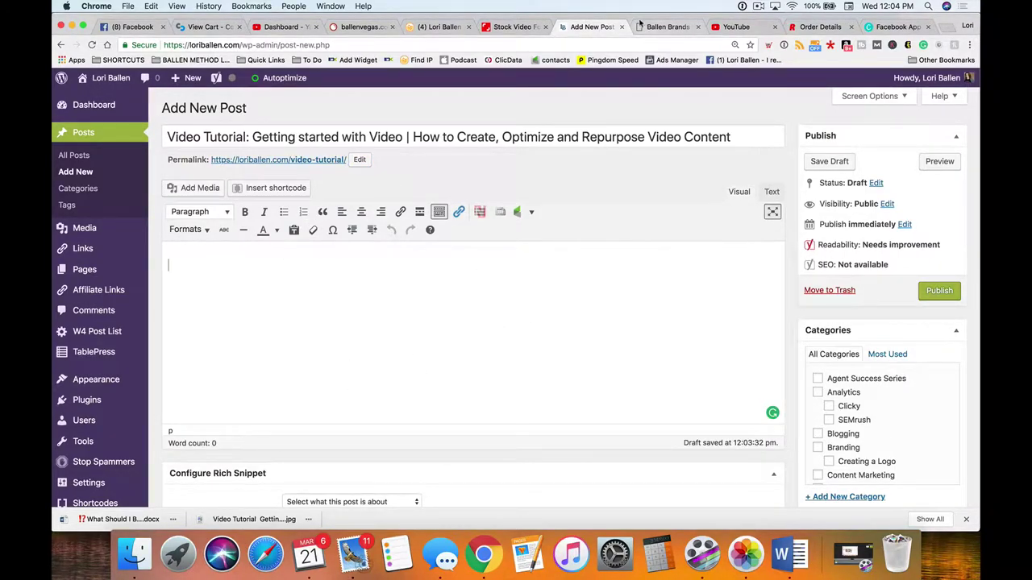
Step: Switch to YouTube and open the video "What Should I Be Doing With My Real Estate Agent Website?" for editing from the Video Manager
click(736, 29)
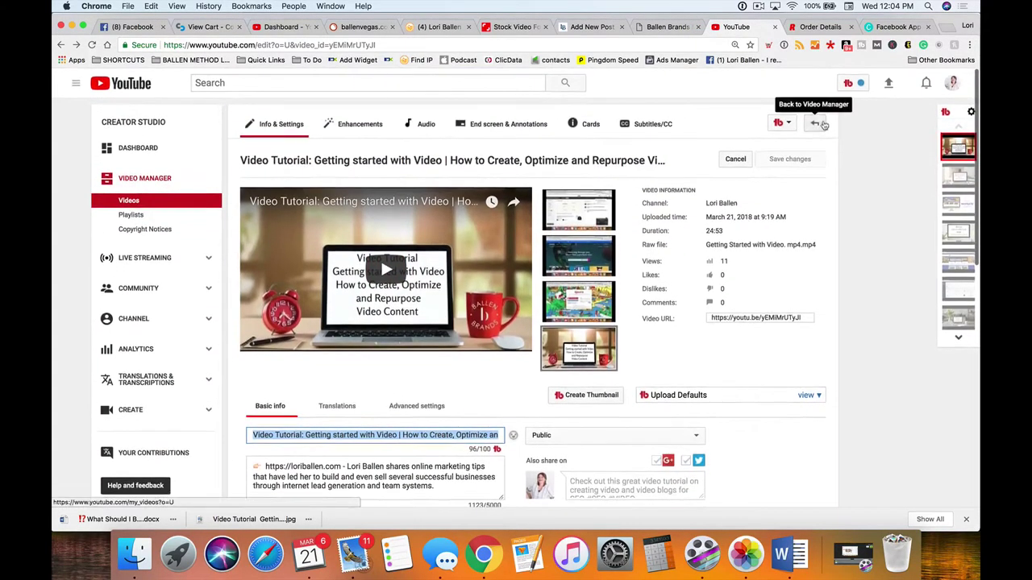
click(823, 124)
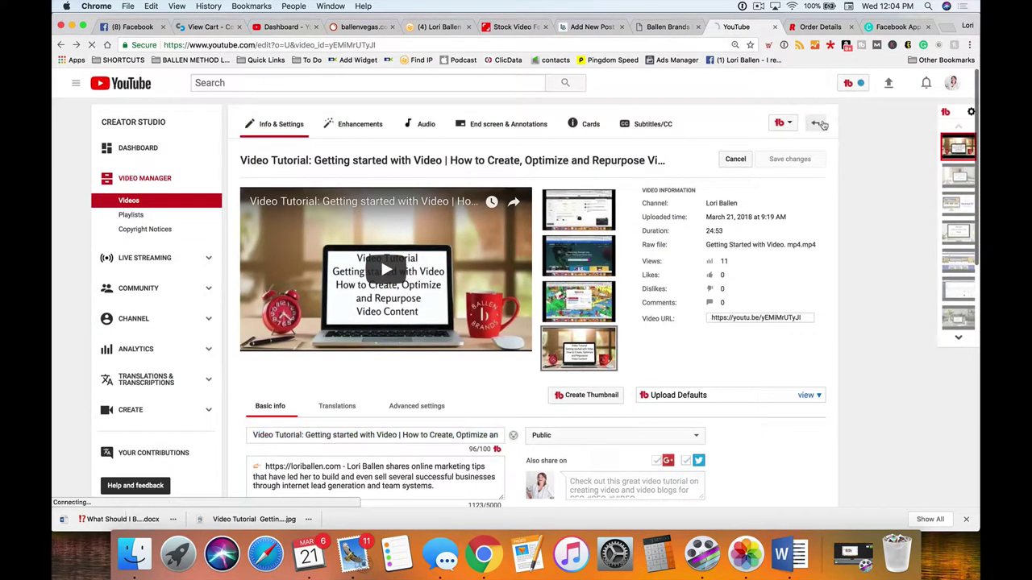
click(818, 28)
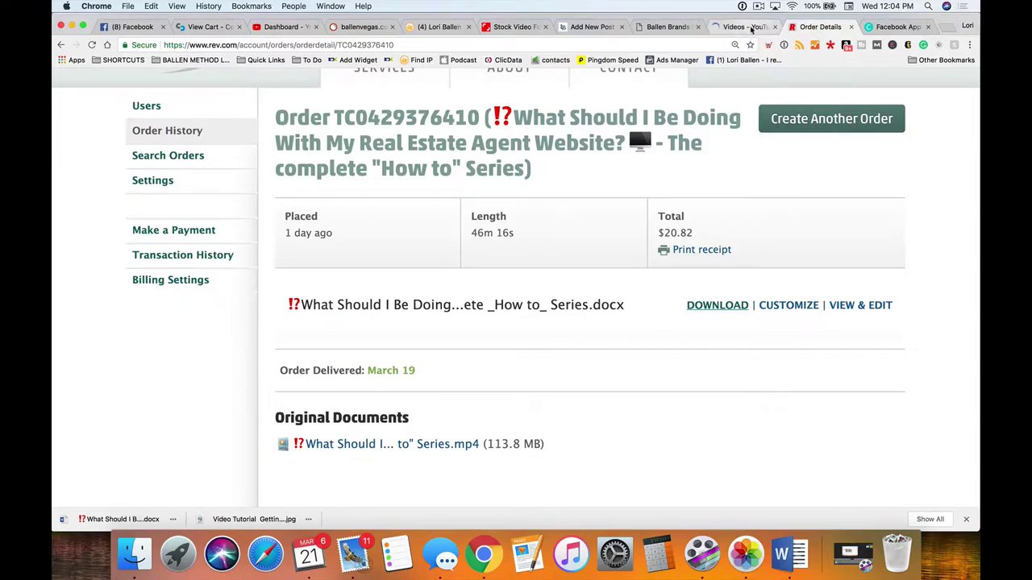
click(742, 26)
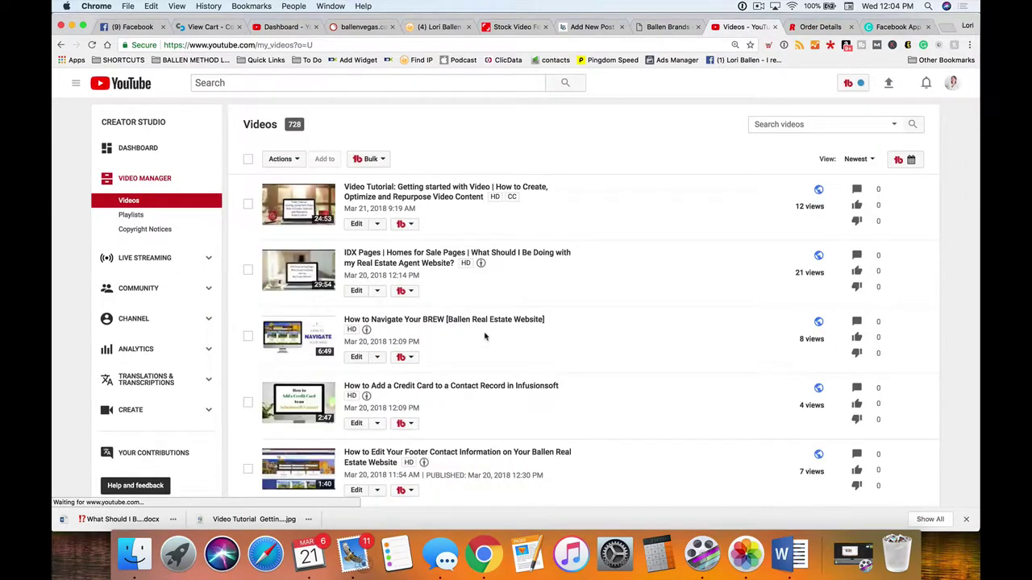
scroll(484, 337, down, 8)
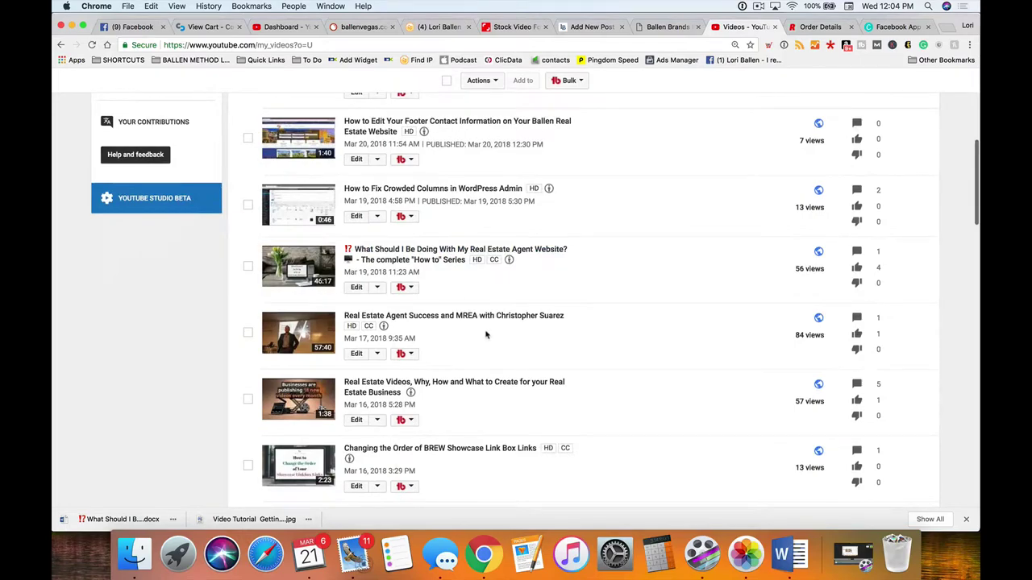
click(427, 259)
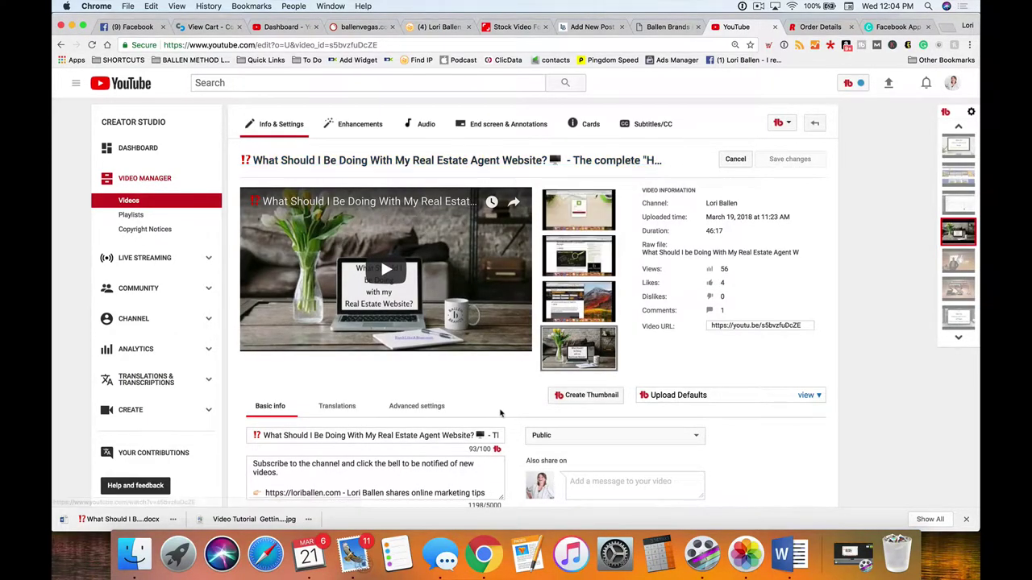
Step: Replace the WordPress post's title with the full title copied from the "What Should I Be Doing With My Real Estate Agent Website?" YouTube video
scroll(266, 379, down, 2)
click(263, 384)
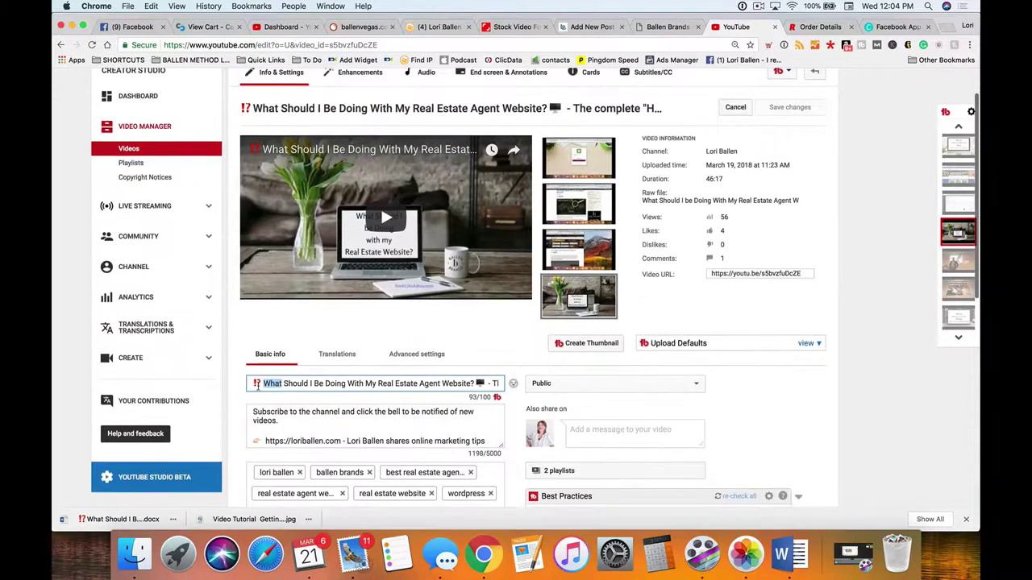
click(498, 387)
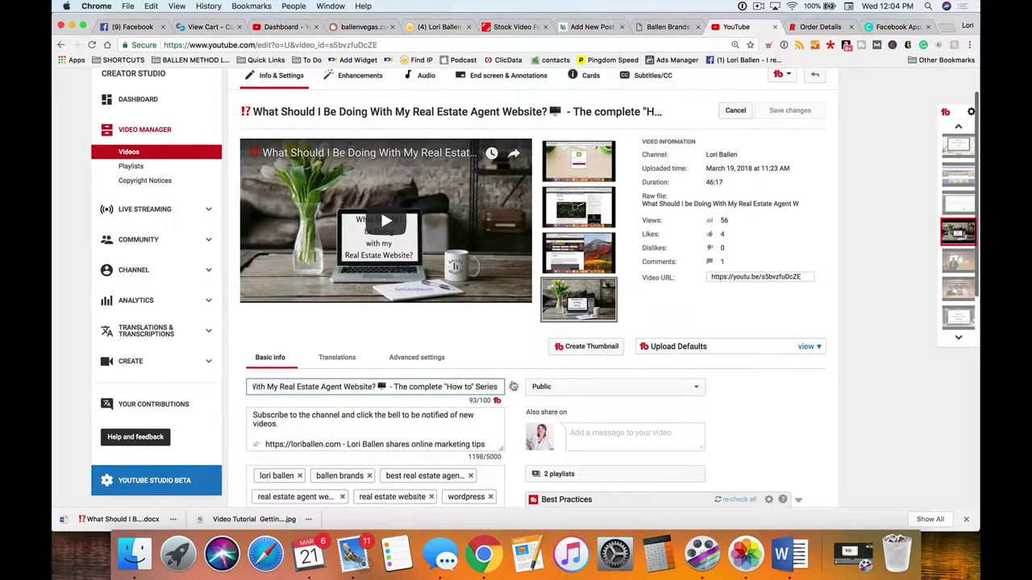
triple_click(497, 387)
click(593, 27)
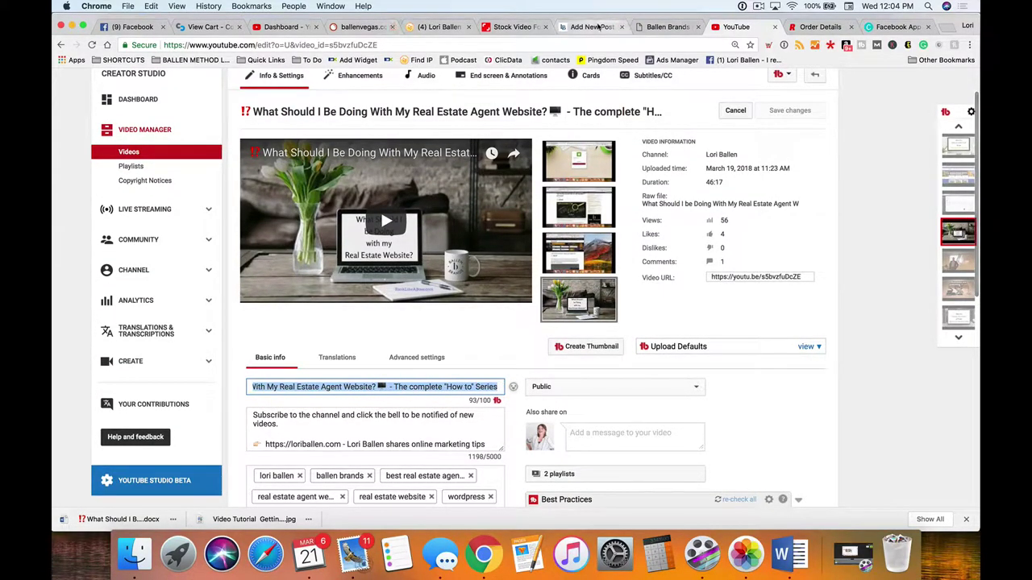
drag(734, 137, 166, 137)
text(‼What Should I Be Doing With My Real Estate Agent Website? 🖥 - The complete "How to" Series)
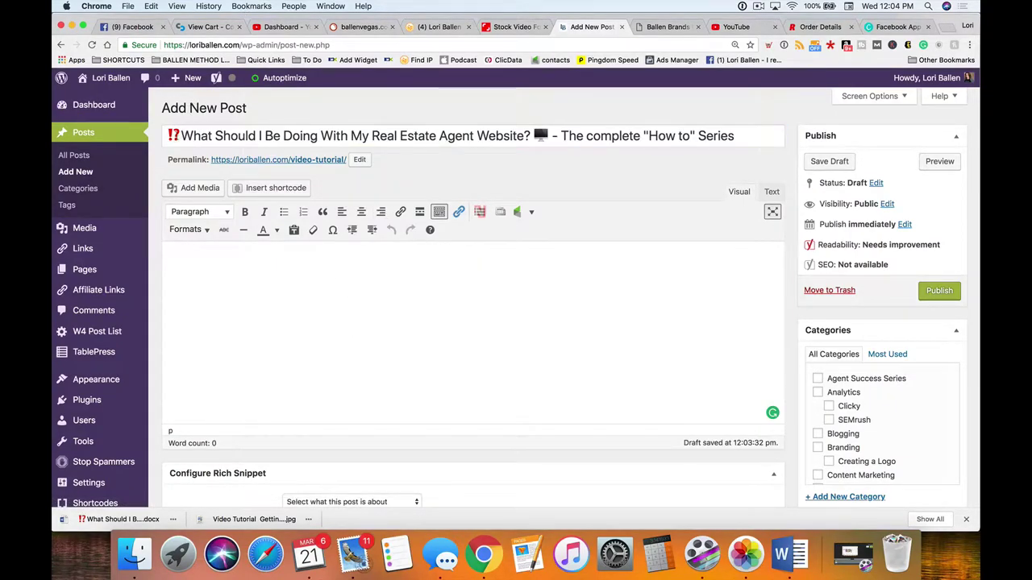
Step: Remove the emojis, dash and series wording from the post title, leaving "What Should I Be Doing With My Real Estate Agent Website?"
click(179, 135)
key(BackSpace)
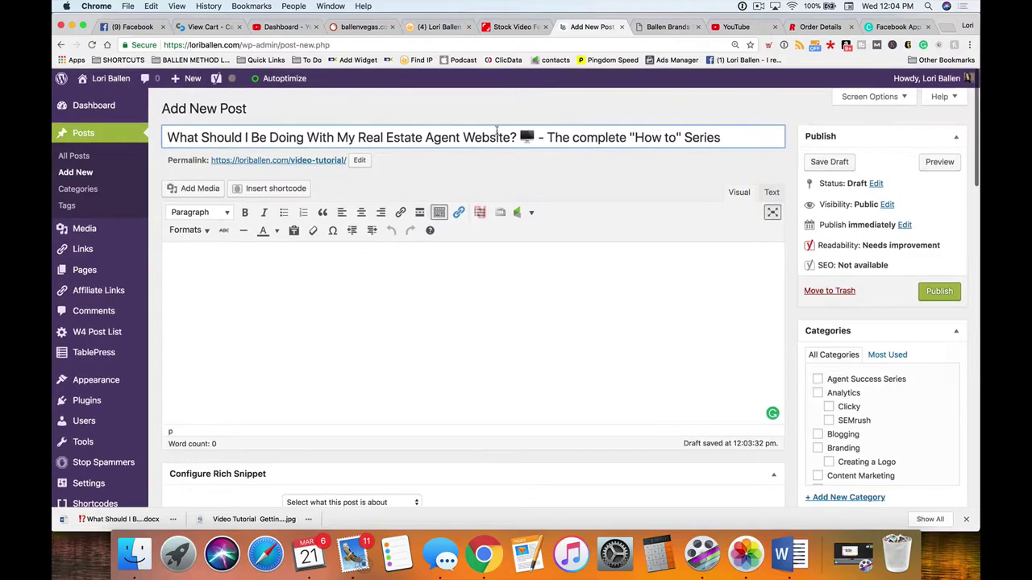
click(547, 135)
key(BackSpace)
key(BackSpace)
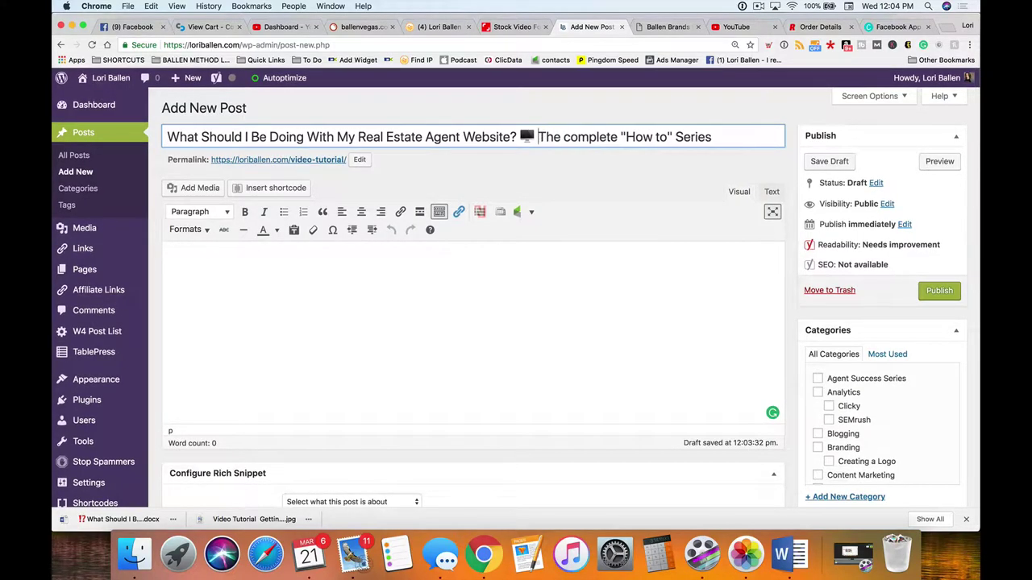
key(BackSpace)
key(BackSpace)
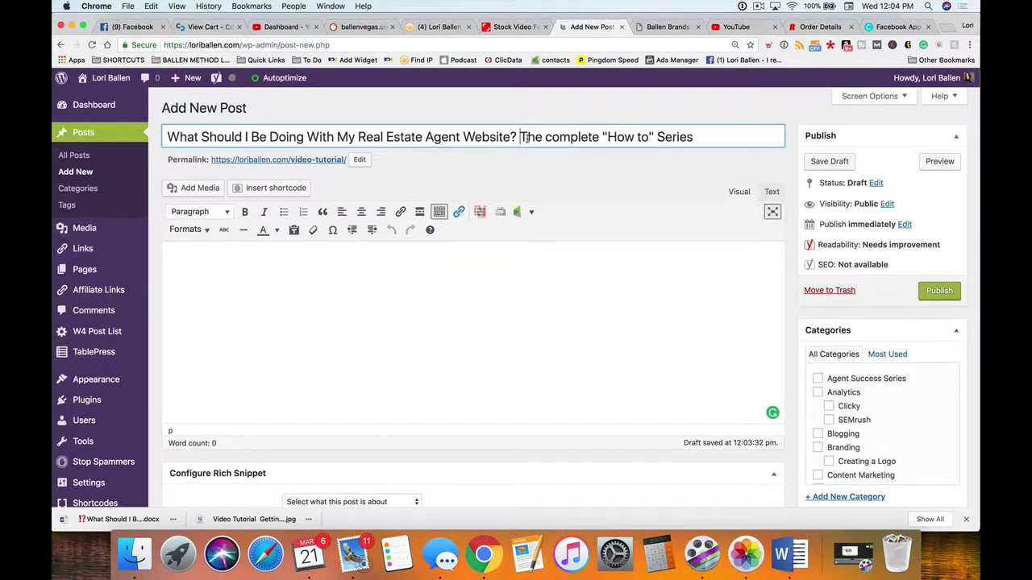
drag(522, 137, 729, 133)
key(BackSpace)
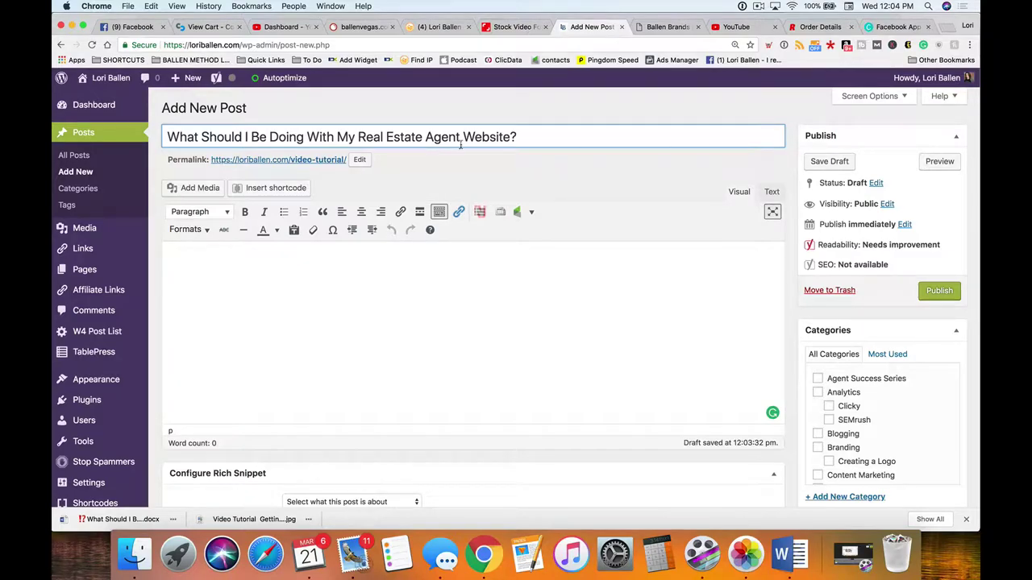
Step: Change the post's permalink slug to "building-real-estate-agent-website" and confirm it
click(360, 159)
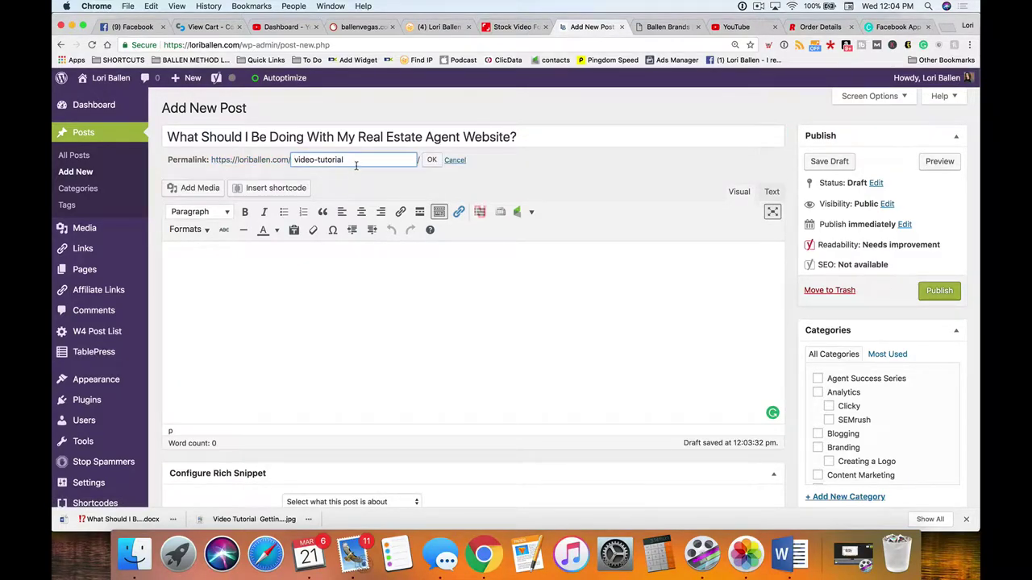
drag(355, 164, 287, 159)
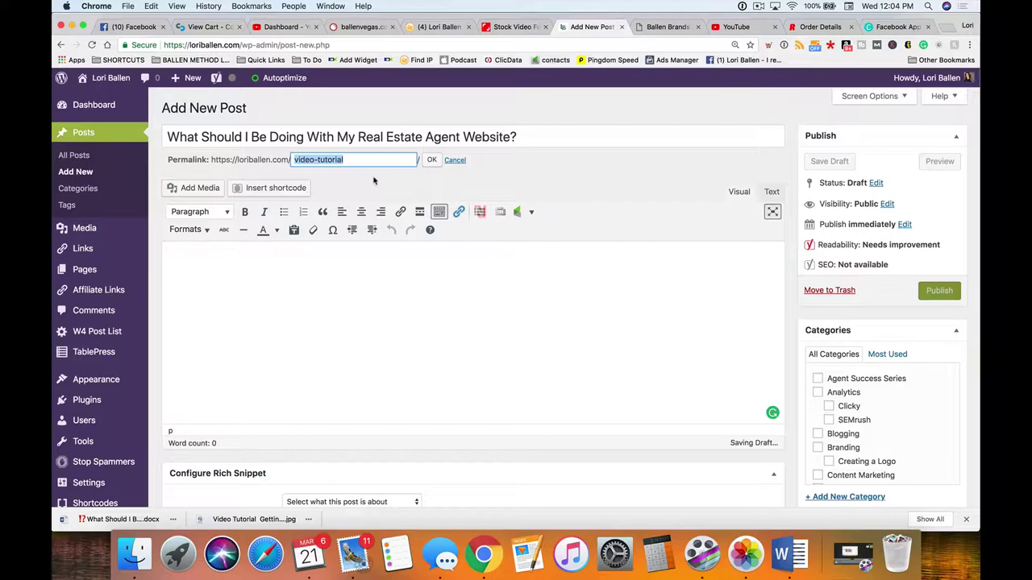
text(rea)
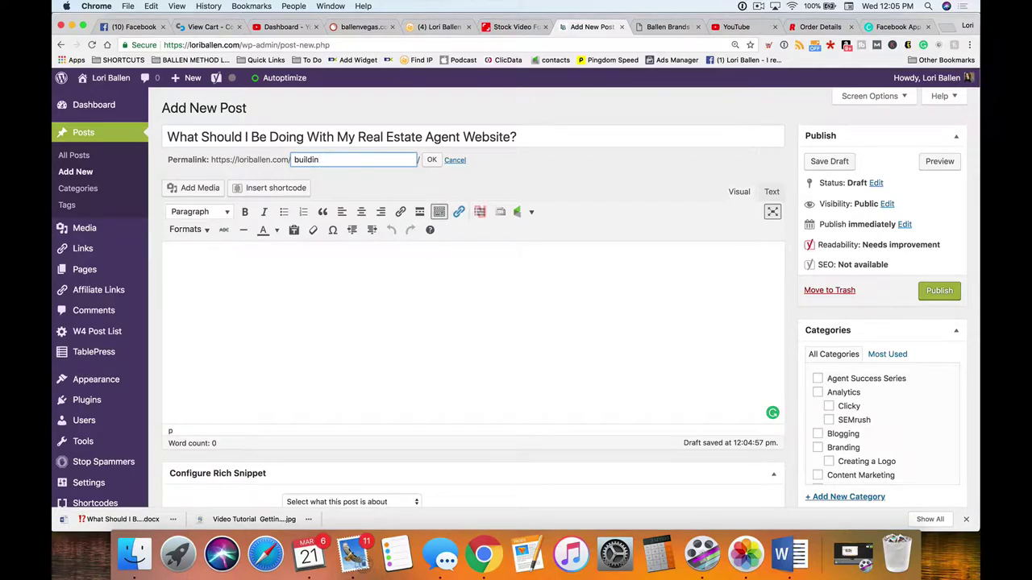
text(real-estate-agent-webs)
click(292, 159)
text(building-)
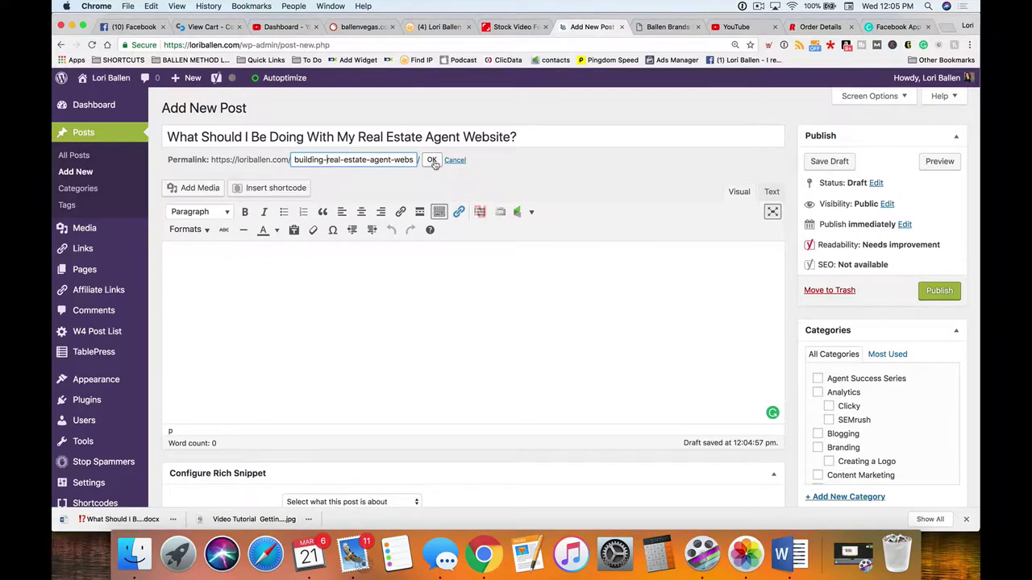
scroll(434, 162, down, 1)
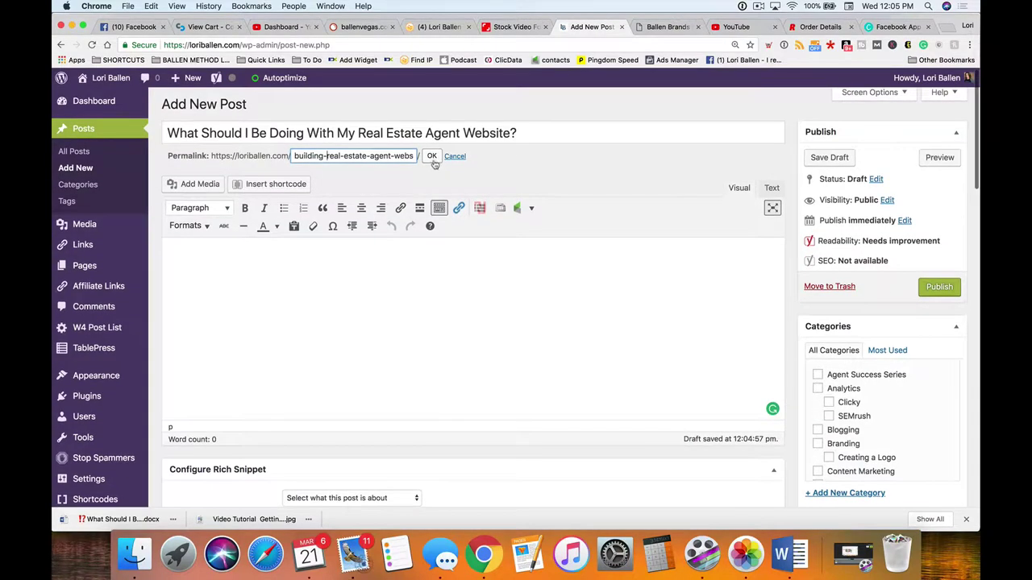
click(432, 157)
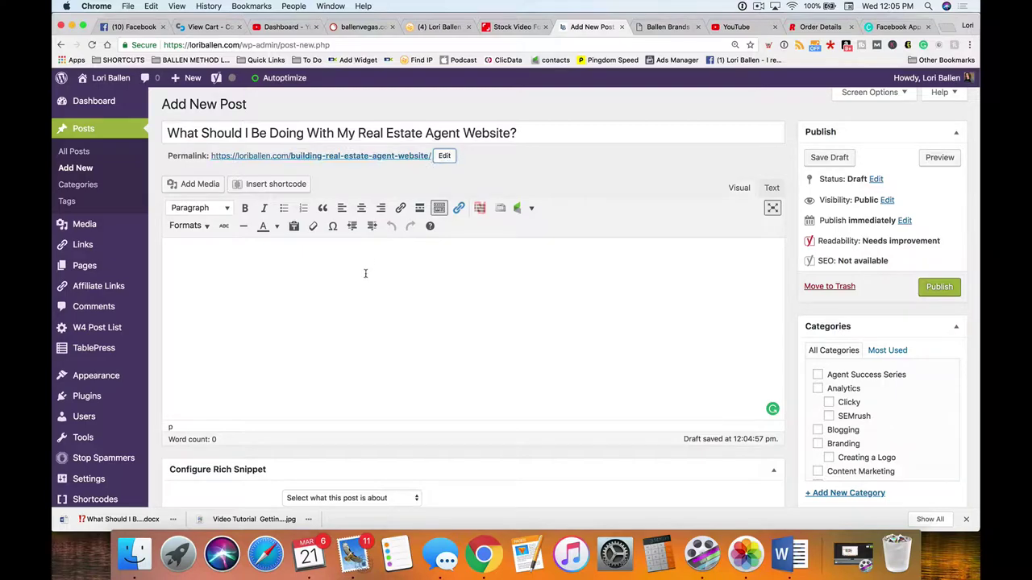
Step: Reword the post title as "How should I build A Real Estate Agent Website?"
click(501, 132)
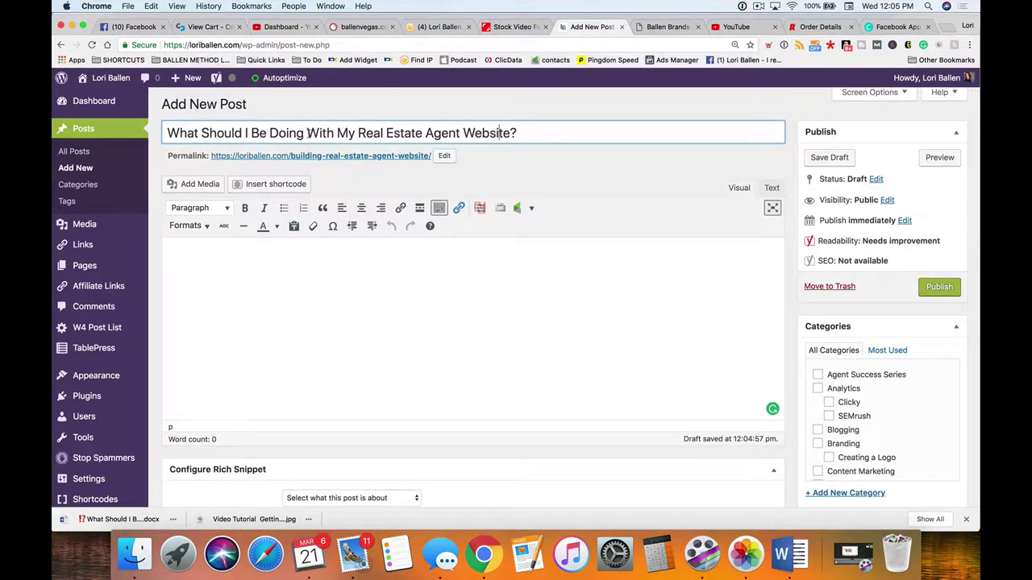
drag(307, 133, 150, 125)
text(How )
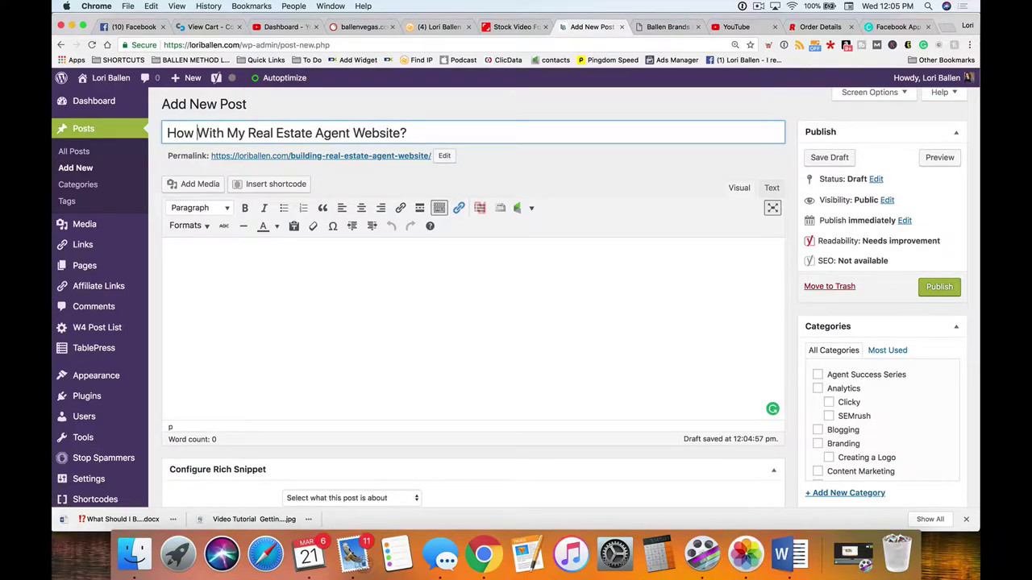
text(should I build)
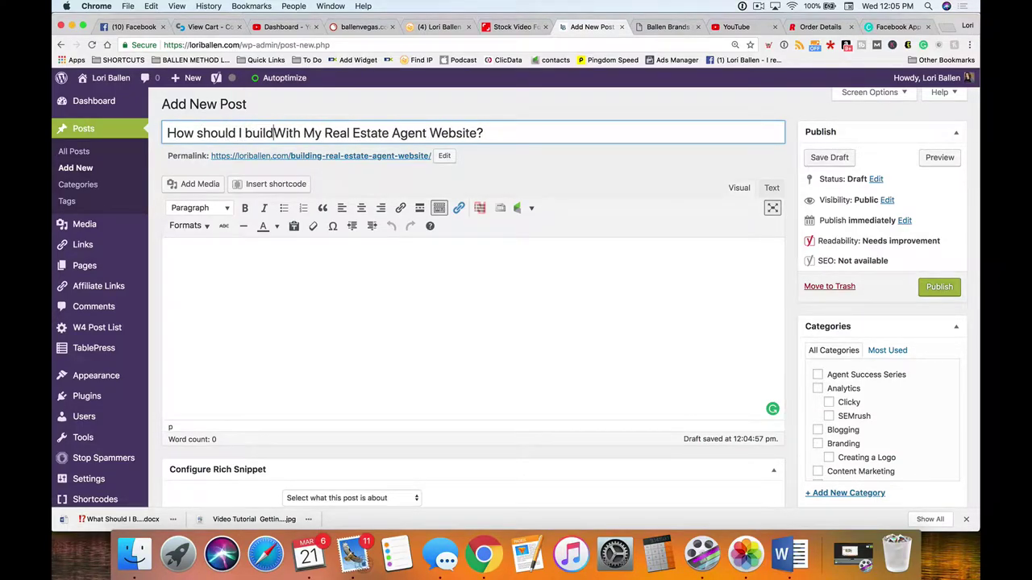
key(BackSpace)
key(BackSpace)
key(BackSpace)
key(BackSpace)
key(BackSpace)
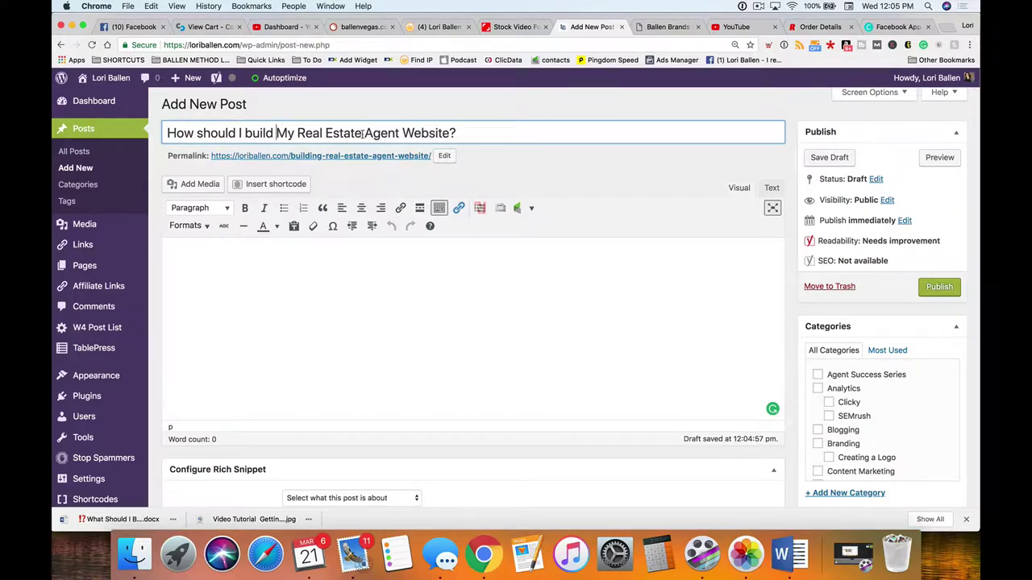
key(BackSpace)
key(BackSpace)
key(BackSpace)
text(A)
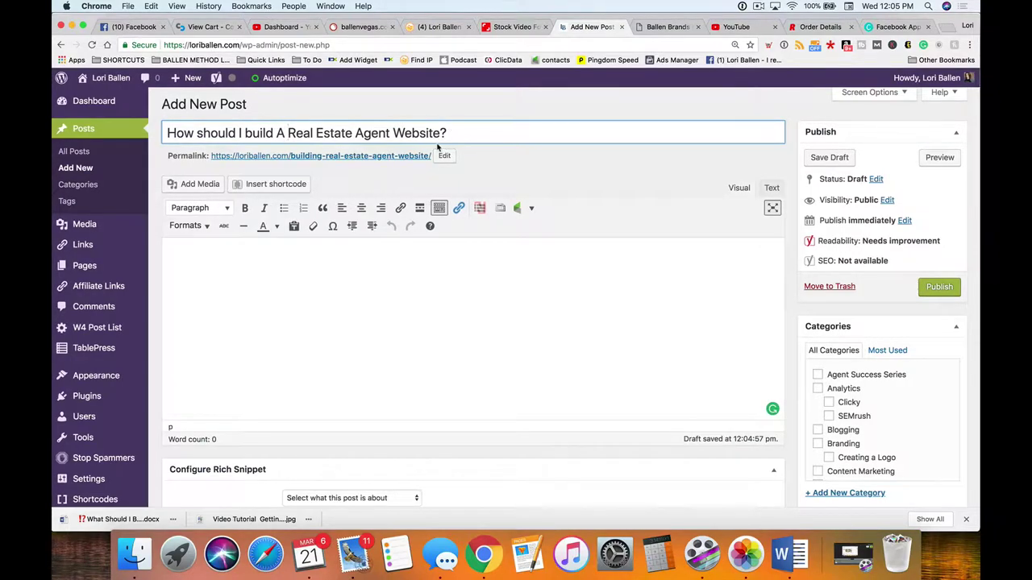
Step: Try replacing the post title with one starting "Creating Content for your", and clear it again
drag(456, 129, 227, 116)
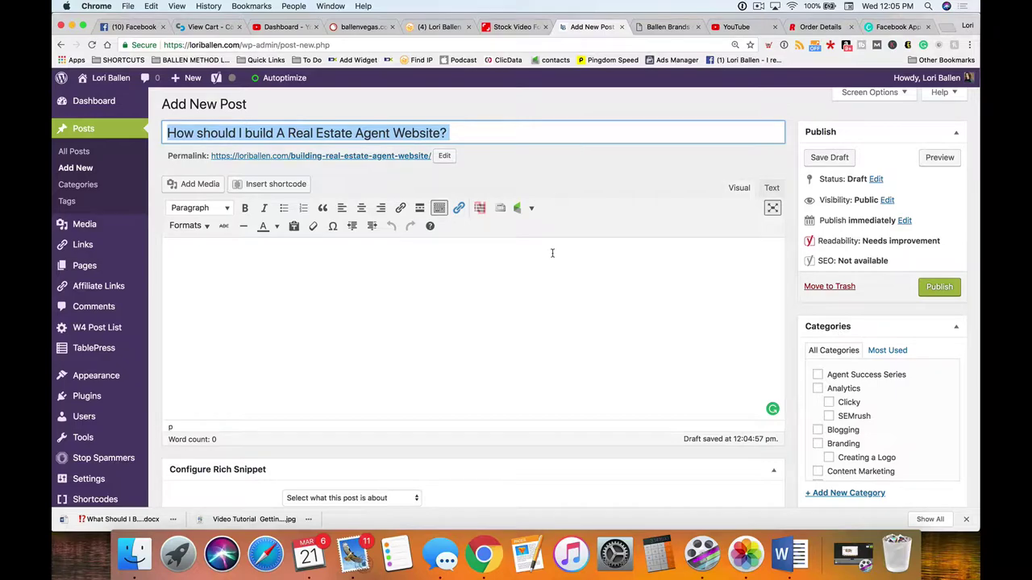
text(Creating C)
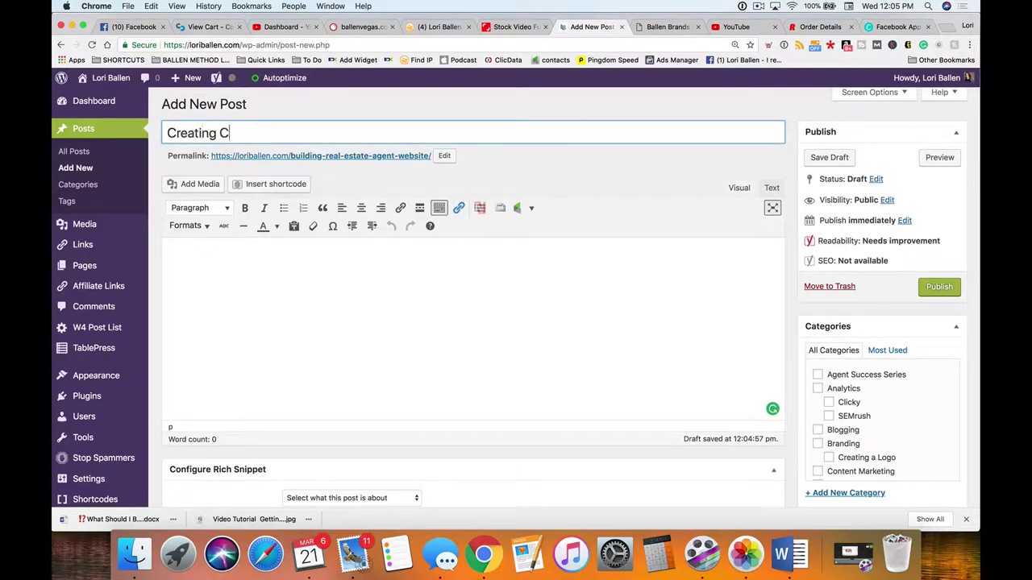
text(ontent for your)
key(BackSpace)
key(BackSpace)
key(BackSpace)
key(BackSpace)
key(BackSpace)
key(BackSpace)
key(BackSpace)
key(BackSpace)
key(BackSpace)
key(BackSpace)
key(BackSpace)
key(BackSpace)
key(BackSpace)
key(BackSpace)
key(BackSpace)
key(BackSpace)
key(BackSpace)
key(BackSpace)
key(BackSpace)
key(BackSpace)
key(BackSpace)
key(BackSpace)
key(BackSpace)
Step: Enter "Real Estate Website Content - What should I be doing?" as the post title
text(REal E)
key(BackSpace)
key(BackSpace)
key(BackSpace)
key(BackSpace)
key(BackSpace)
text(eal Estate Website Con)
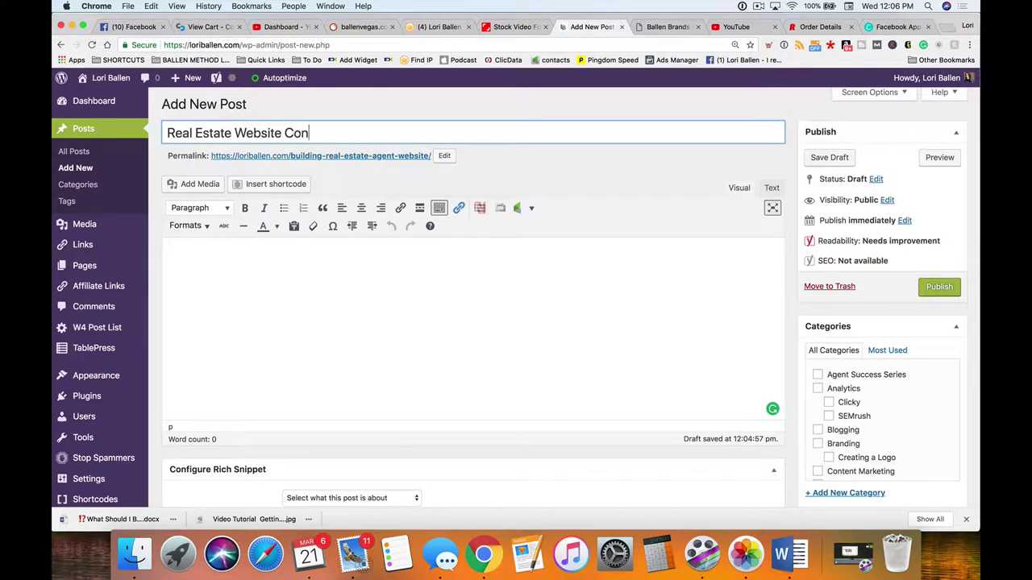
text(tent - What should I be doing?)
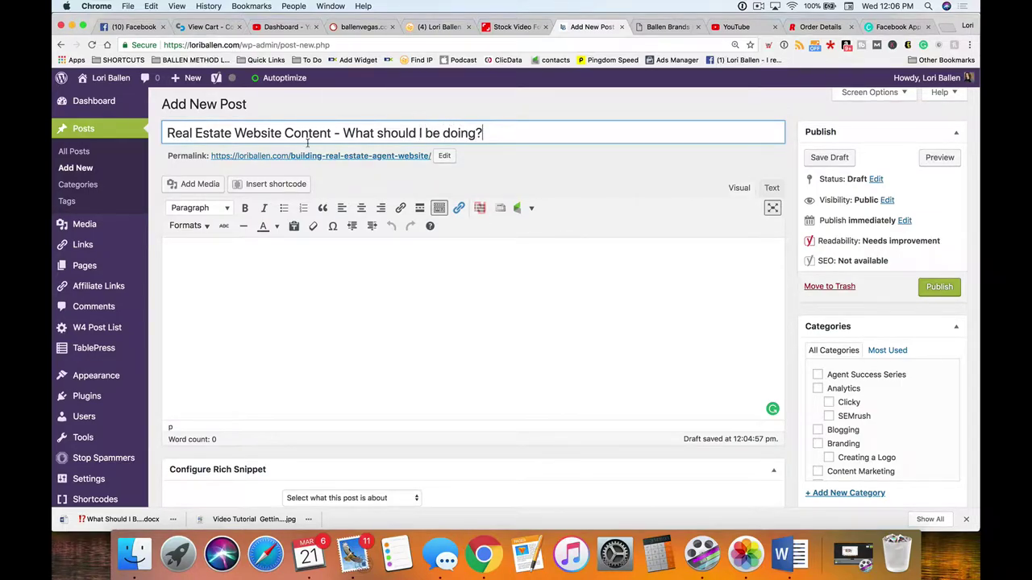
Step: Insert "Agent" before "Website" in the post title
drag(333, 133, 167, 126)
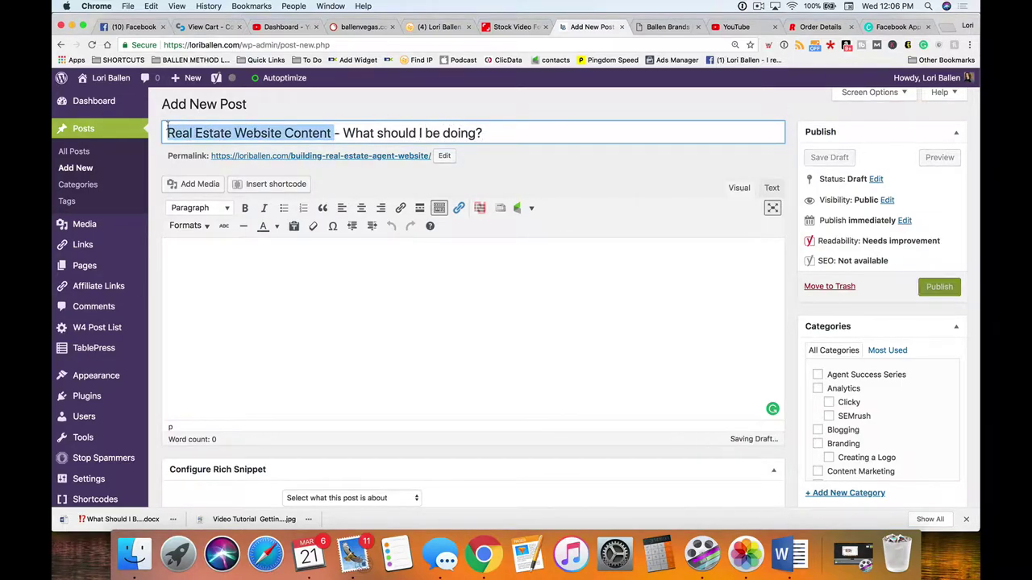
click(234, 133)
text(Agent)
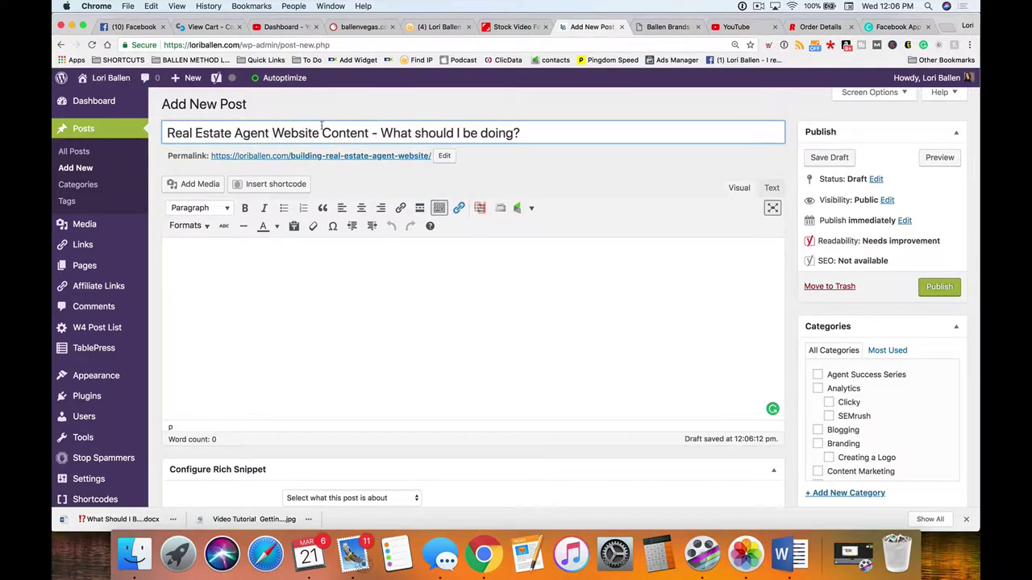
Step: Set the permalink slug to "real-estate-agent-website-content" using the title's first phrase, confirm it, and place the cursor in the post body
drag(369, 134, 154, 119)
key(ctrl+c)
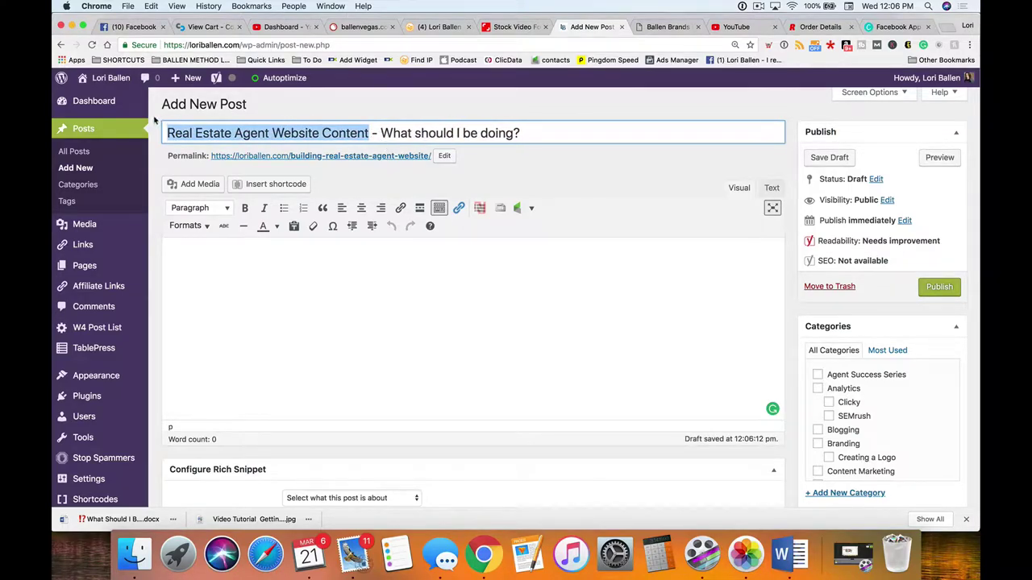
click(444, 155)
triple_click(382, 157)
key(ctrl+v)
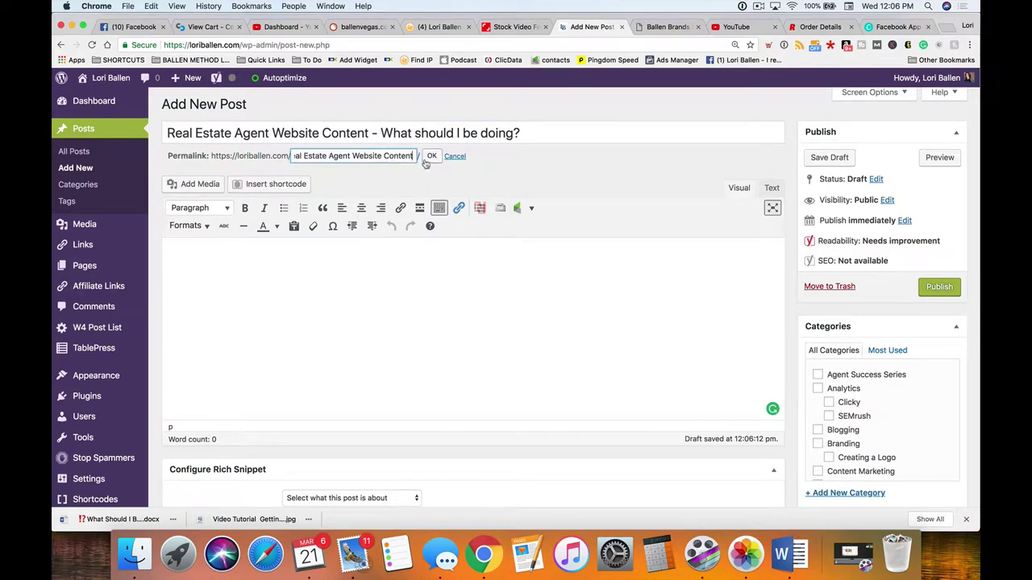
click(427, 157)
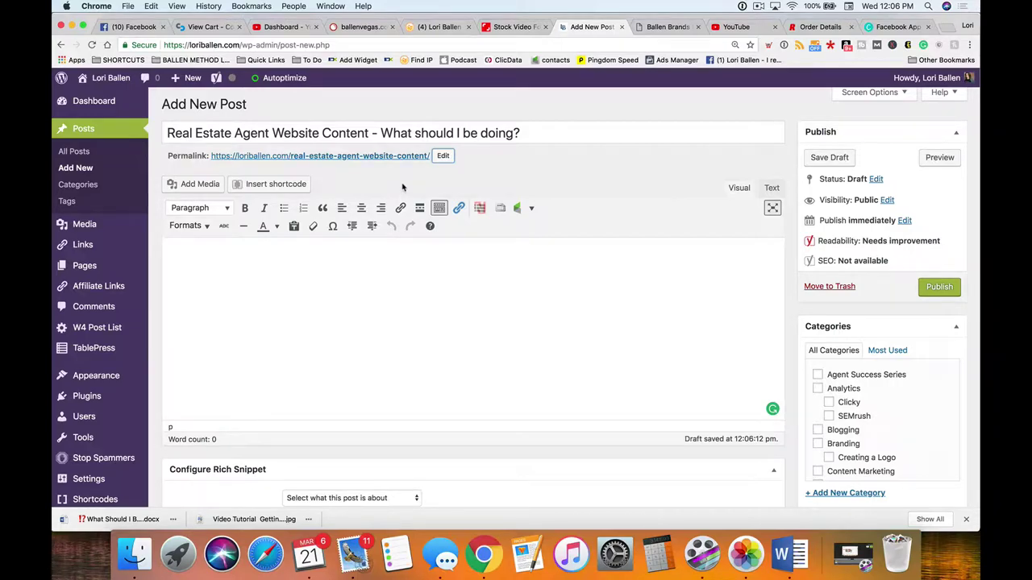
click(383, 320)
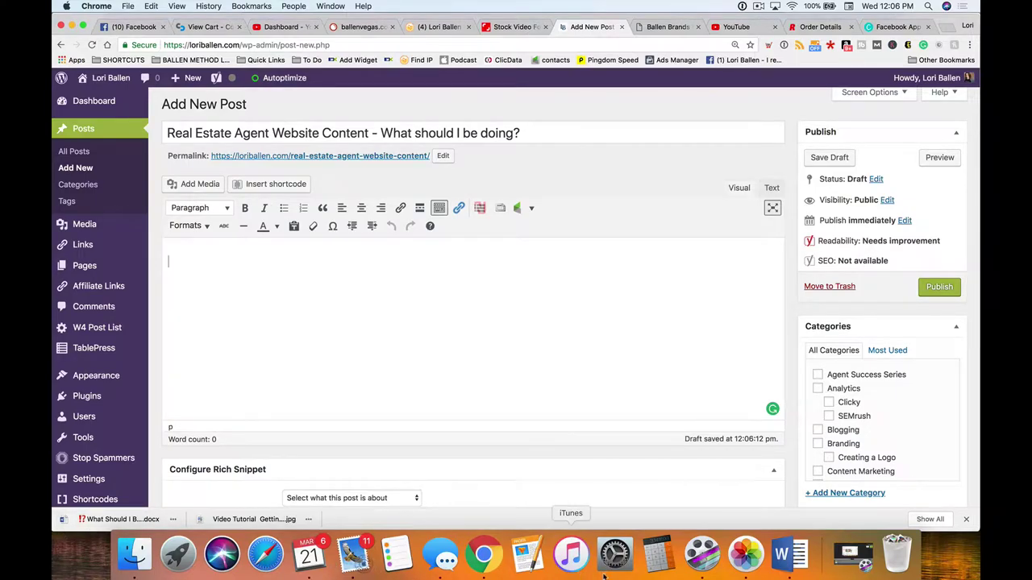
Step: Copy the whole transcript from the downloaded Word document into the empty post body, and dismiss the browser's downloads bar
click(99, 520)
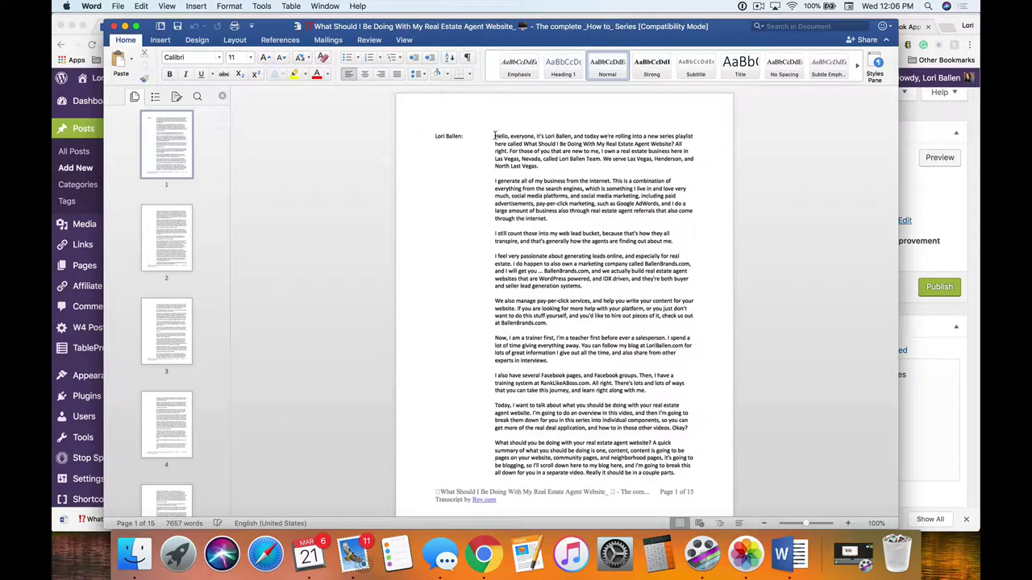
drag(494, 135, 679, 564)
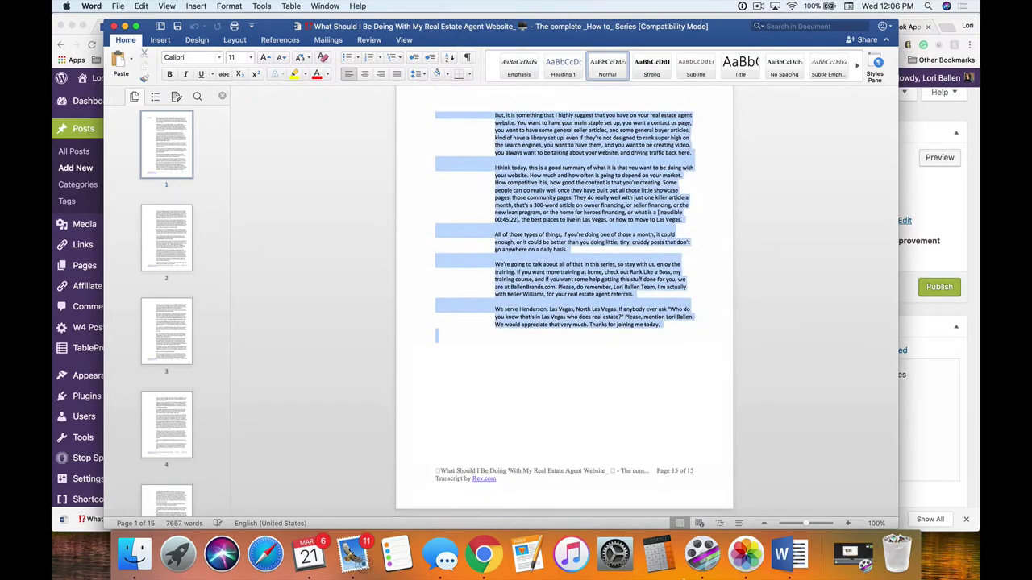
drag(665, 385, 663, 313)
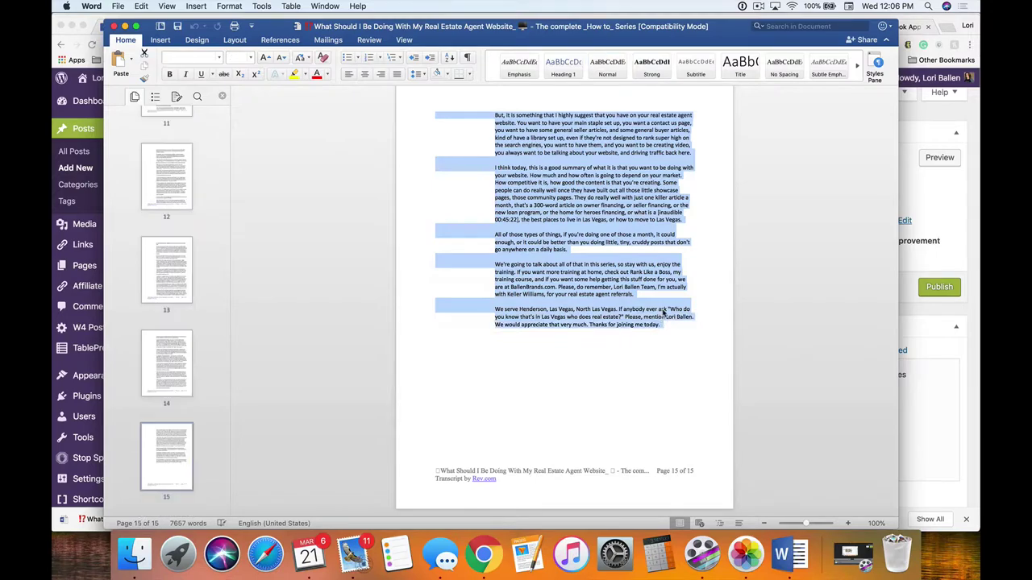
click(929, 382)
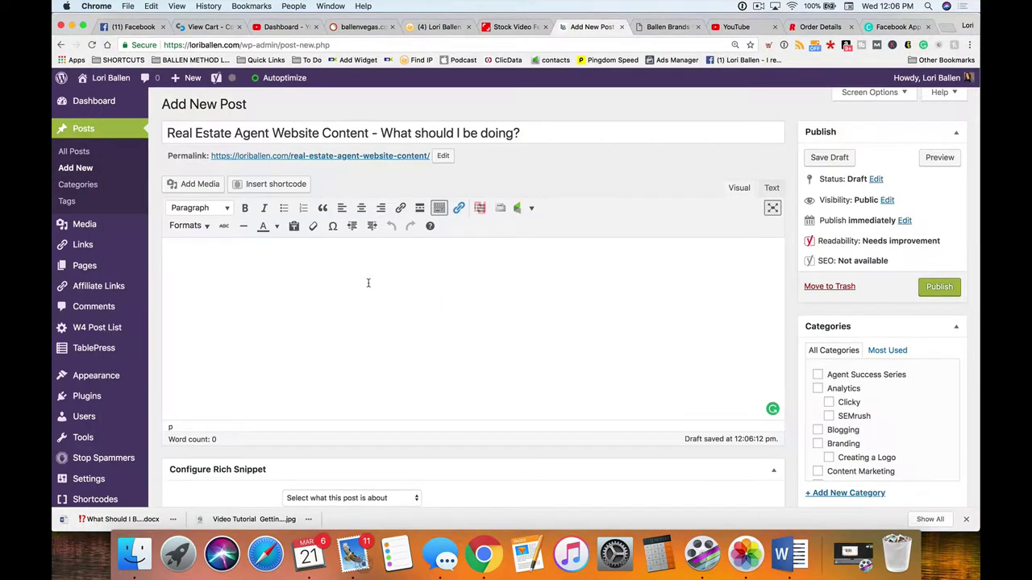
key(super+v)
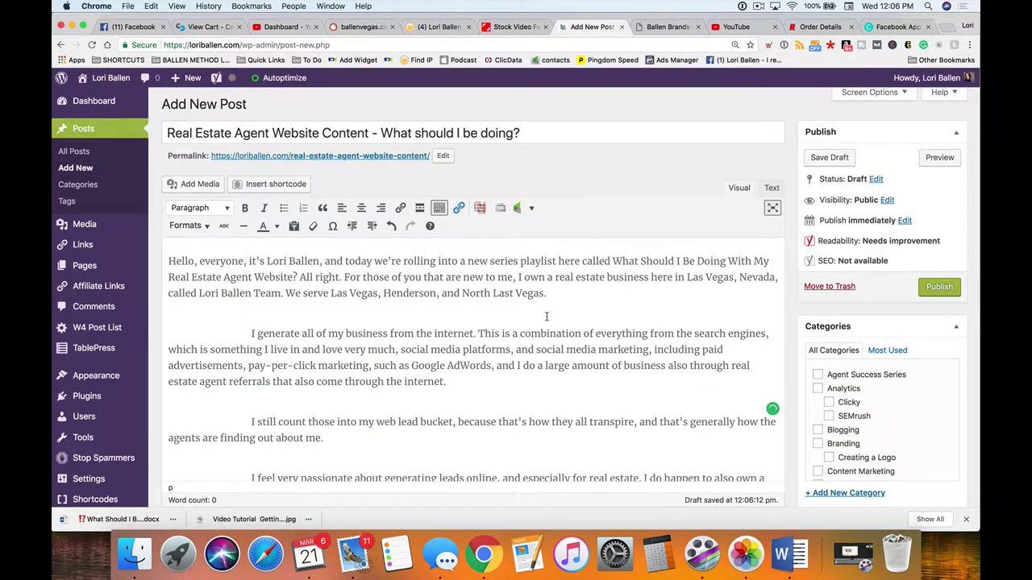
scroll(262, 310, down, 2)
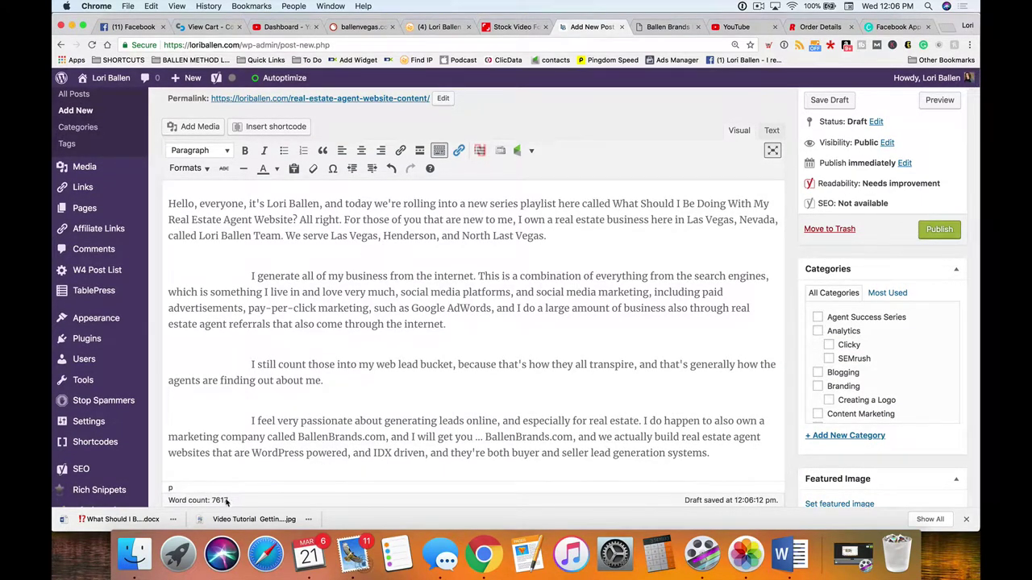
click(966, 519)
scroll(639, 445, down, 1)
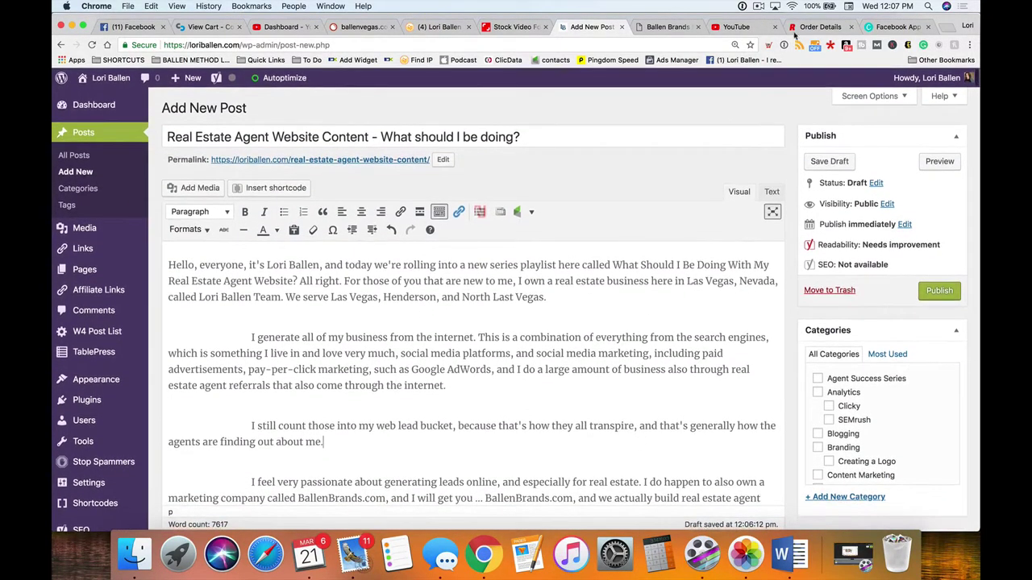
Step: Check the Rev order details for the video's transcript, including its length, total cost and delivered document
click(735, 27)
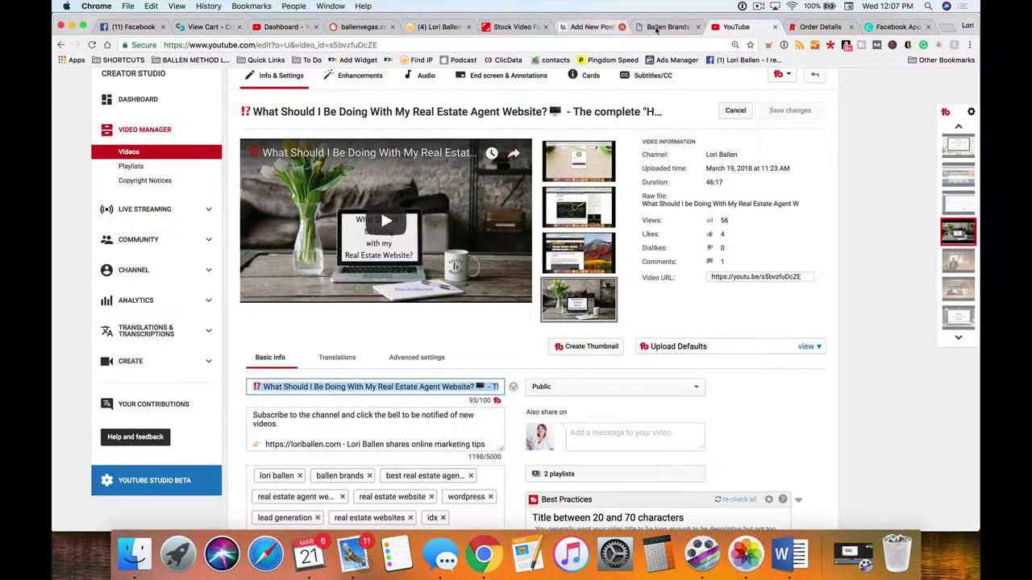
click(819, 27)
scroll(569, 259, down, 1)
scroll(569, 258, down, 1)
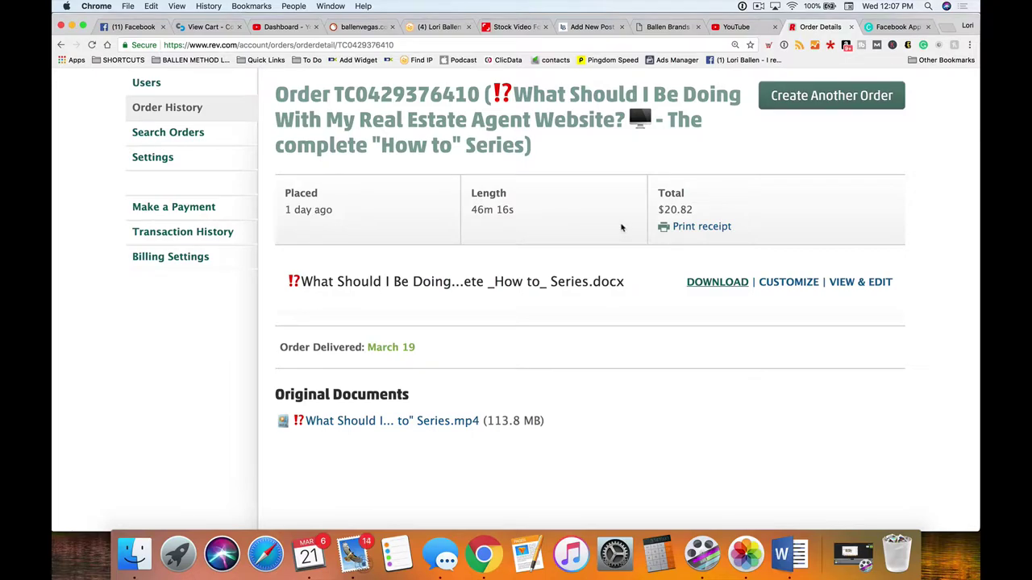
scroll(621, 227, up, 3)
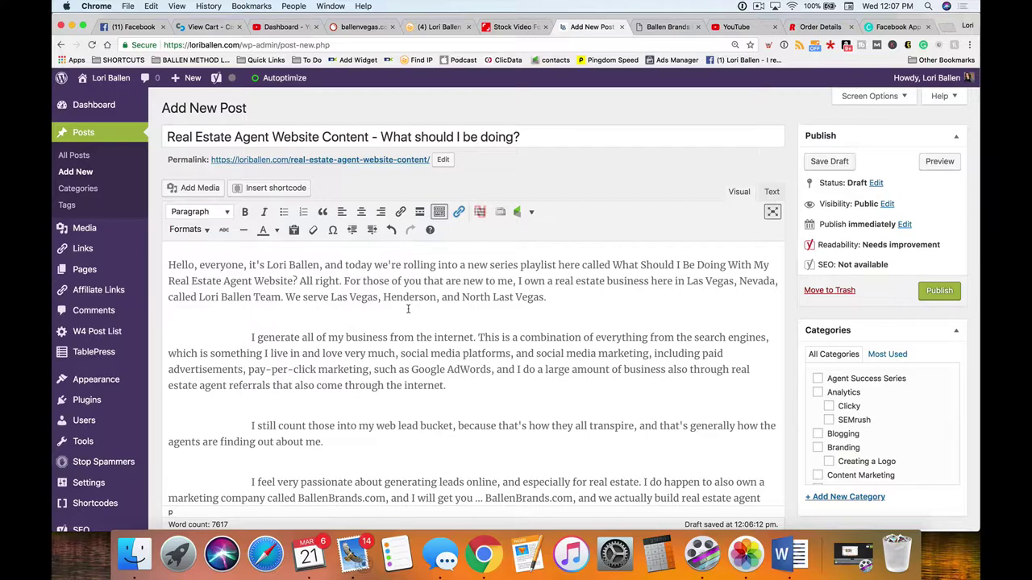
scroll(408, 308, down, 1)
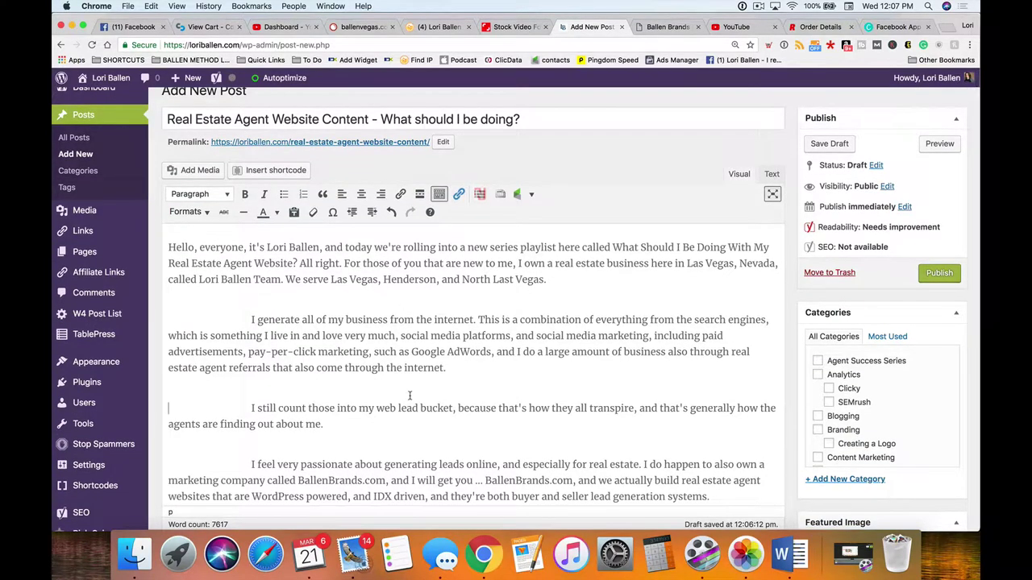
scroll(405, 408, up, 1)
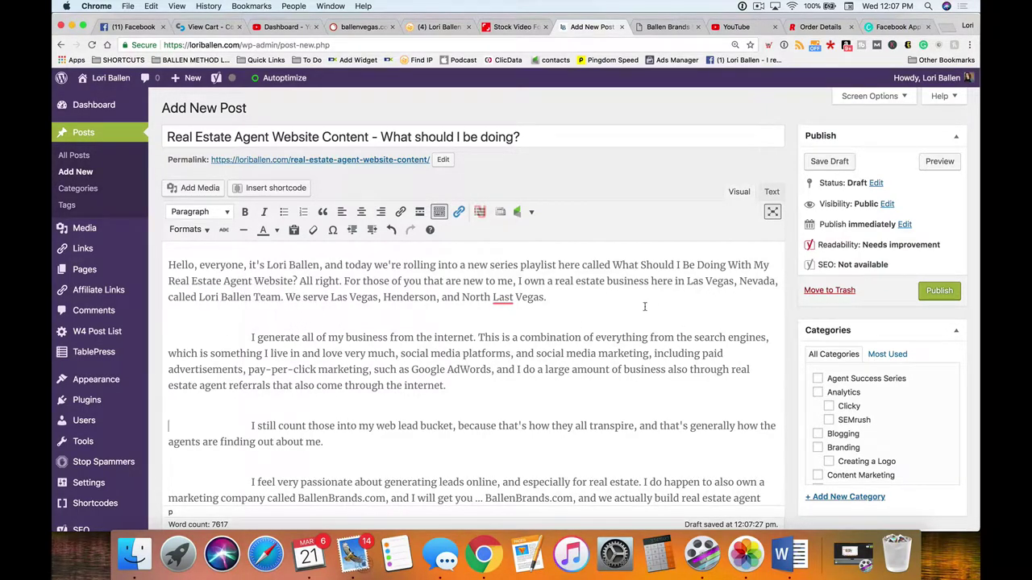
click(564, 296)
click(345, 297)
Step: Open loristools.com in a new browser tab and look through the list of recommended tools for Grammarly
click(952, 31)
text(loristools.com)
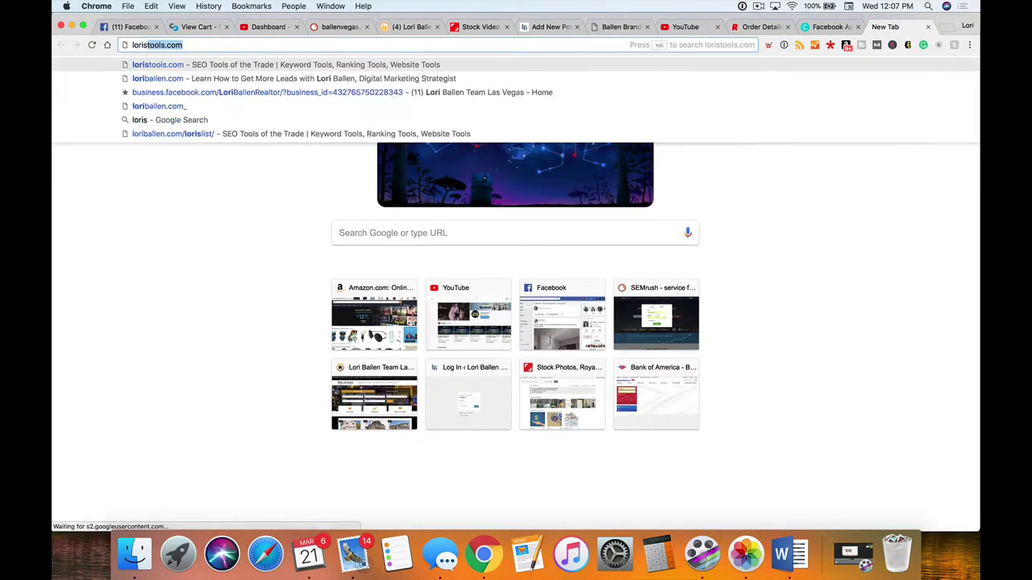
key(Return)
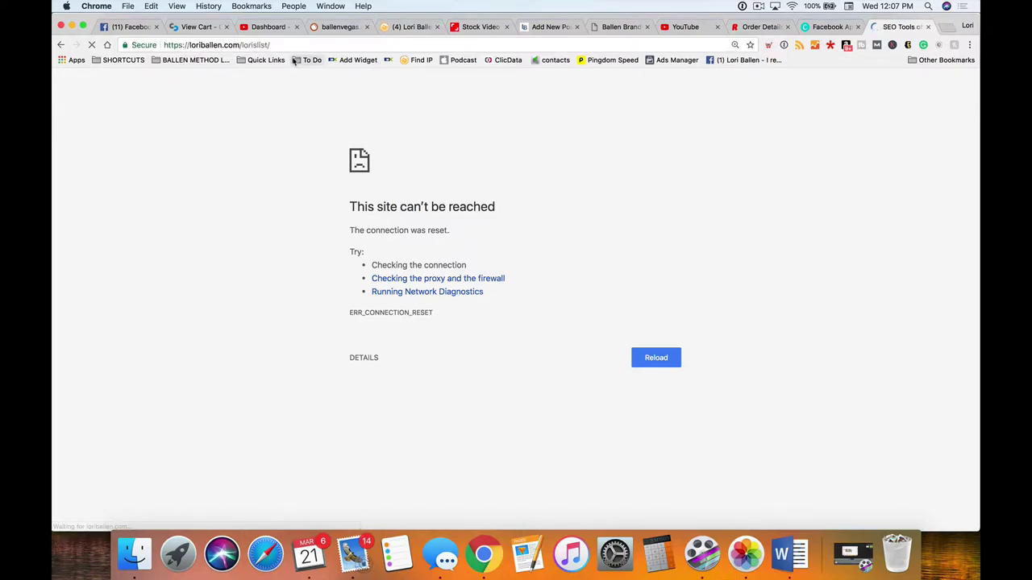
scroll(247, 269, down, 10)
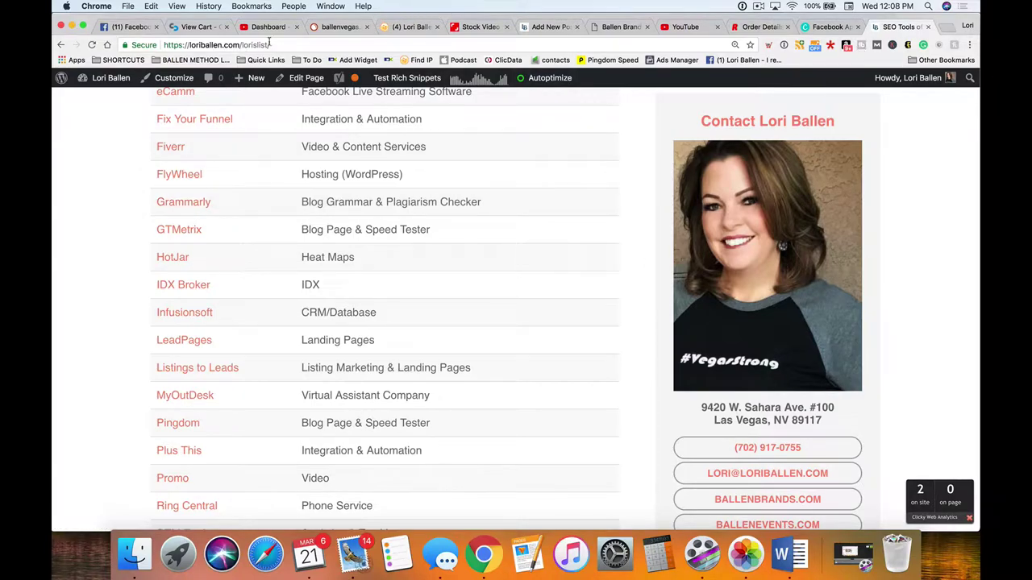
Step: Return to the post draft and inspect Grammarly's suggestion for the flagged word "Last" in the opening paragraph
click(555, 28)
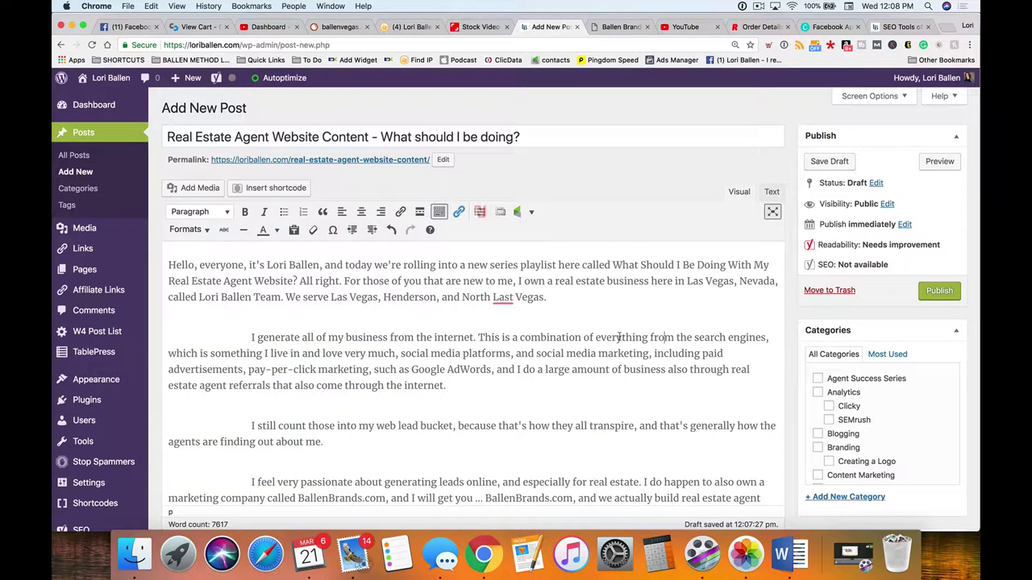
click(502, 297)
click(588, 300)
scroll(730, 335, down, 1)
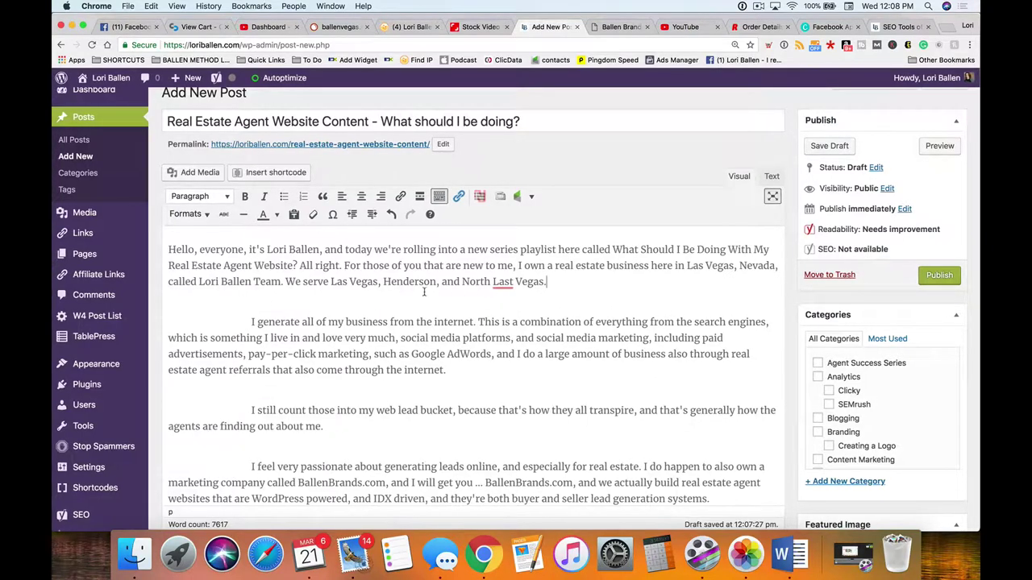
click(503, 282)
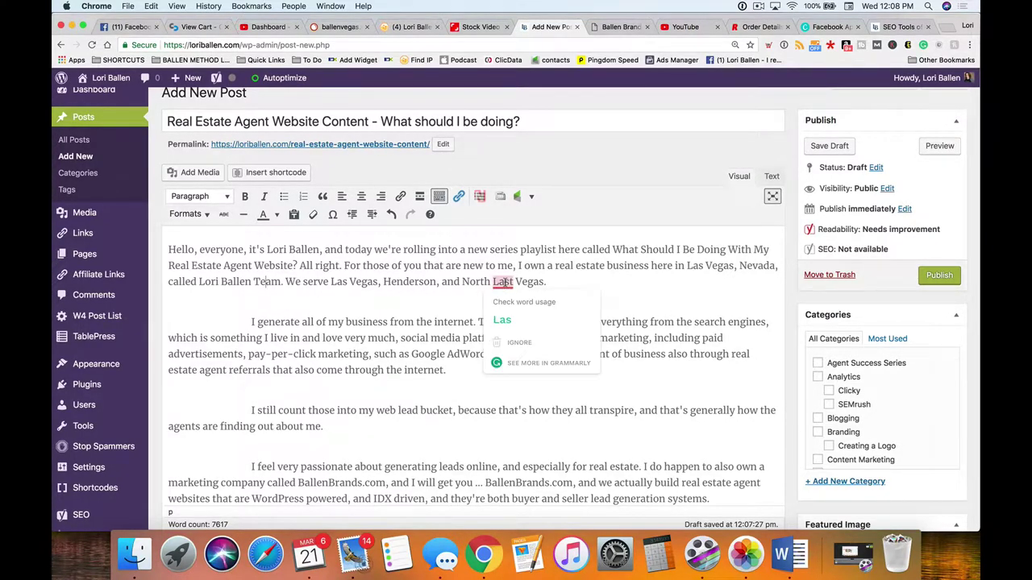
Step: Look through the pasted transcript for words and phrases that Grammarly has underlined
scroll(636, 282, down, 10)
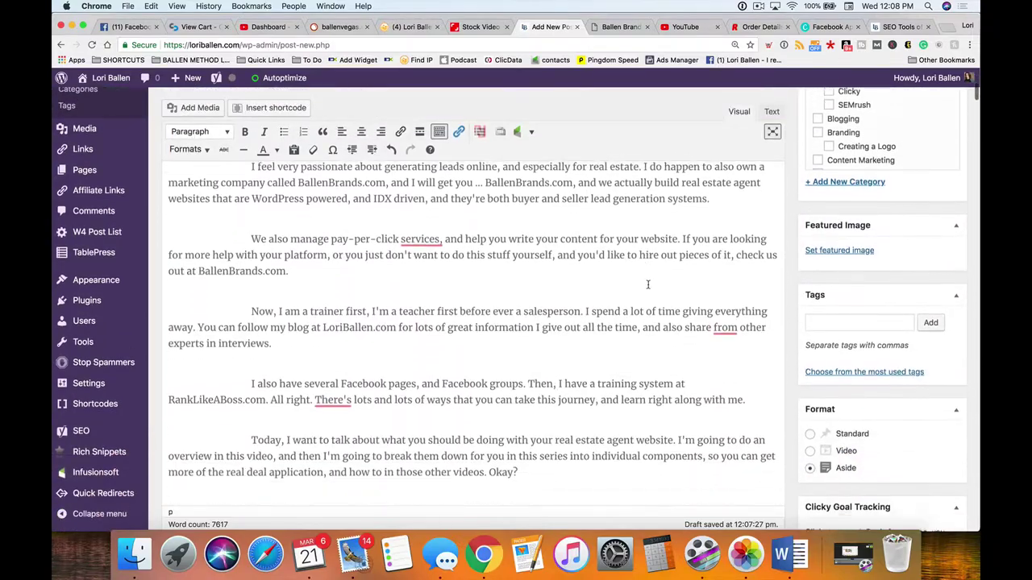
scroll(647, 284, down, 8)
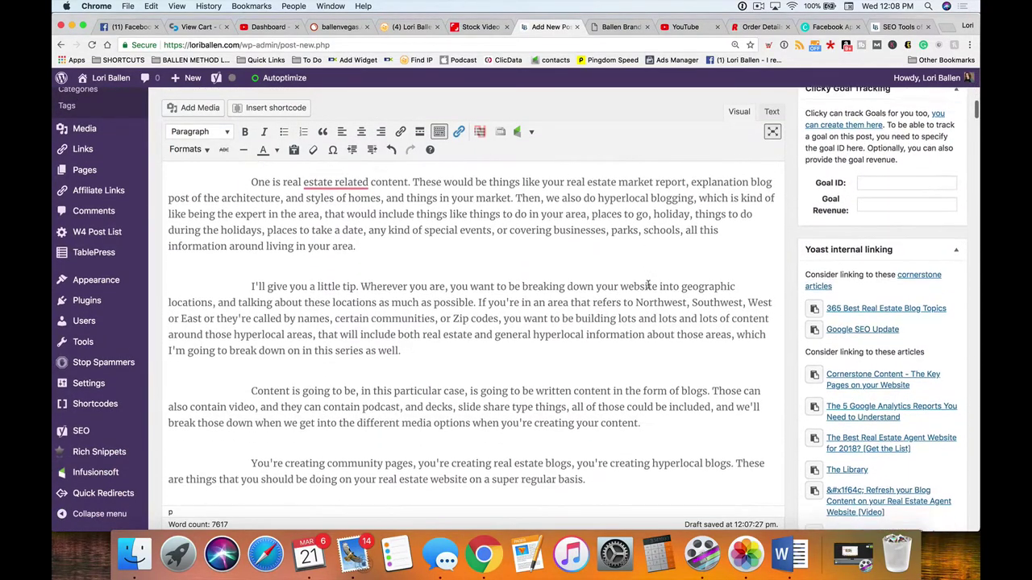
scroll(647, 284, down, 10)
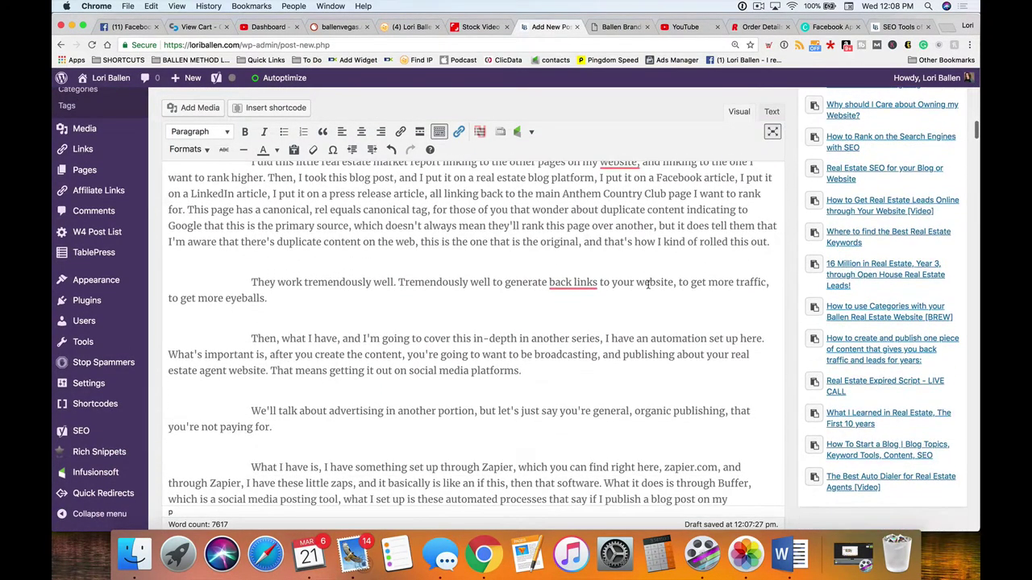
scroll(647, 284, down, 10)
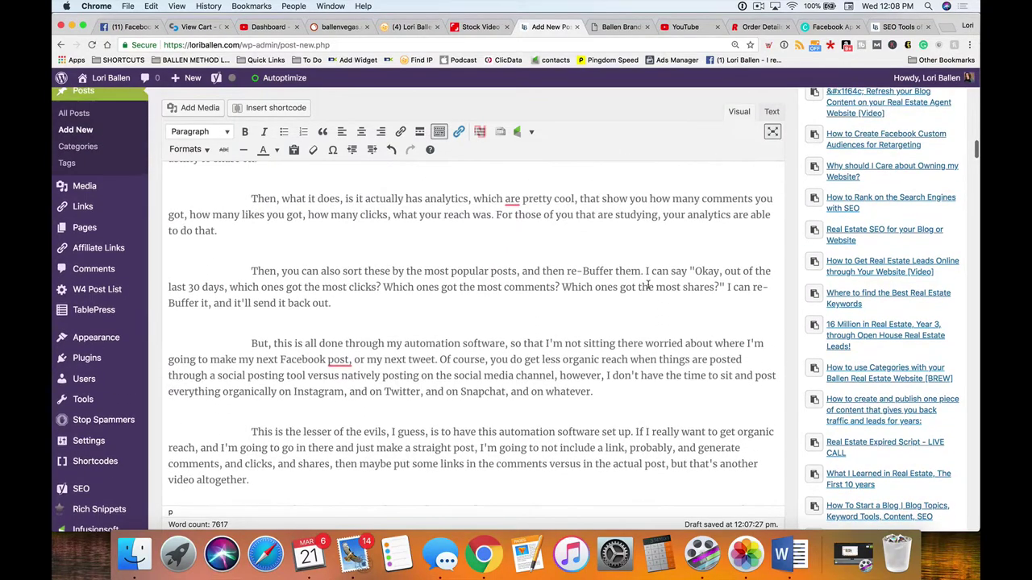
scroll(647, 284, down, 10)
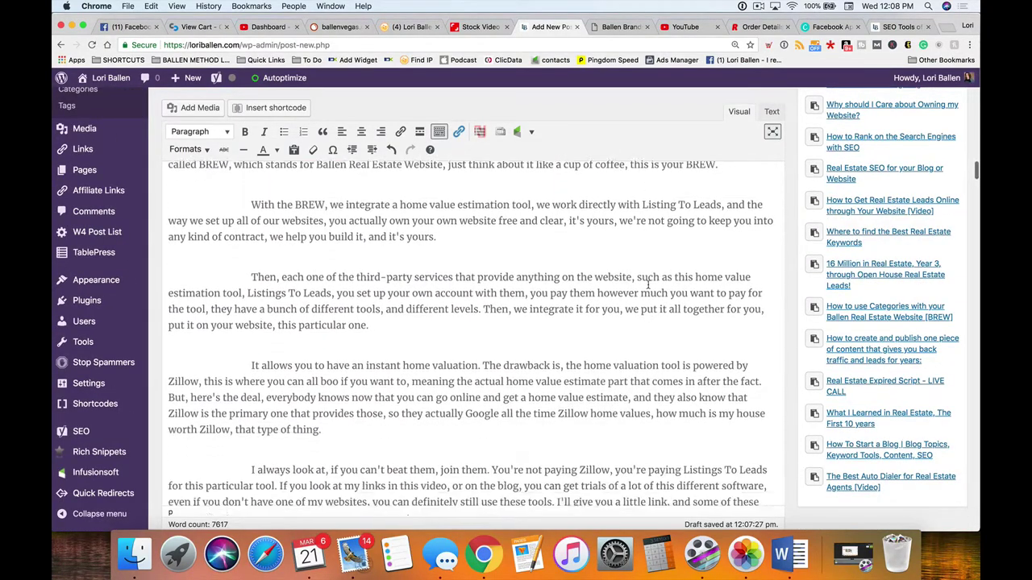
scroll(646, 283, down, 10)
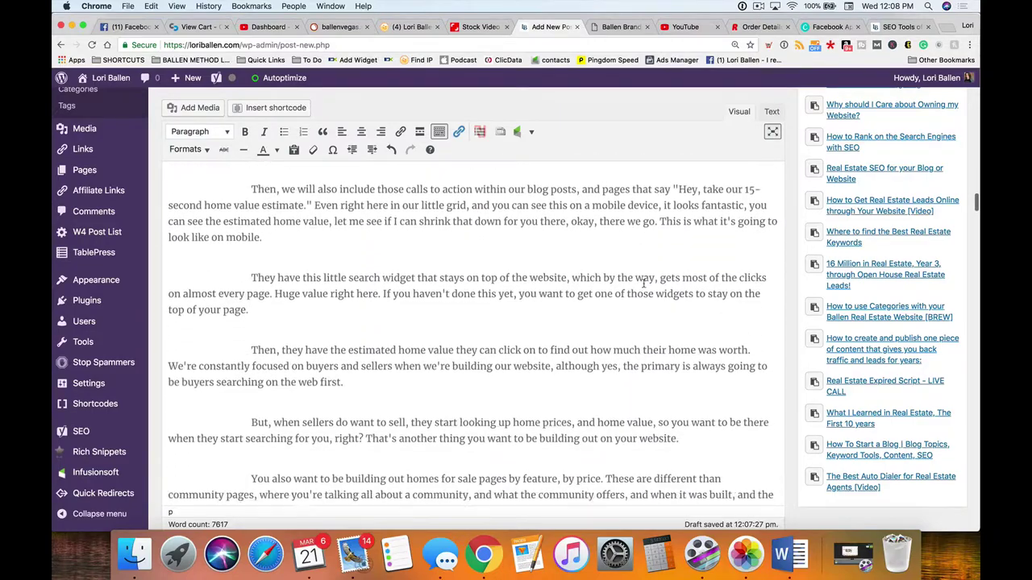
scroll(644, 283, down, 10)
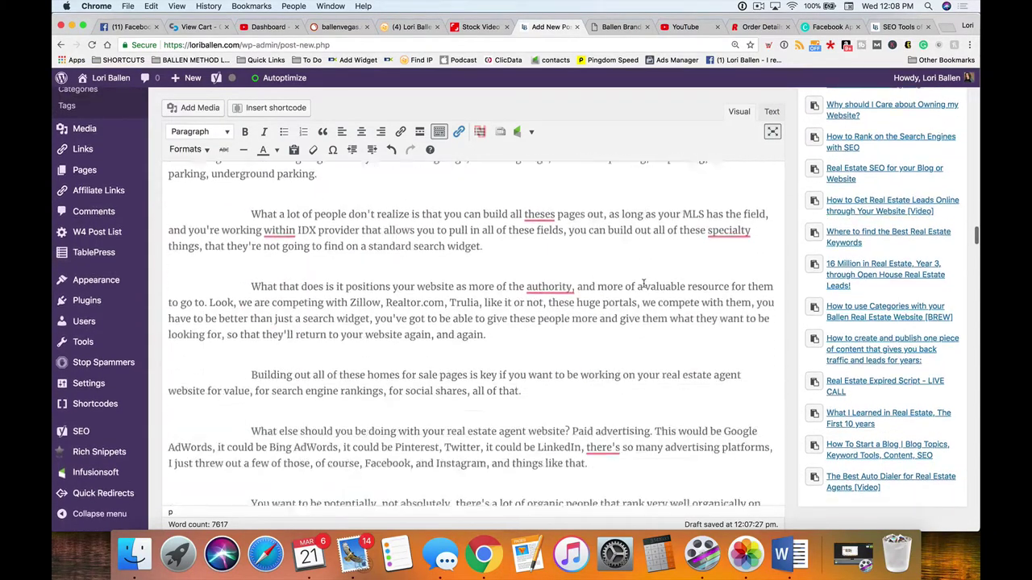
scroll(644, 284, down, 10)
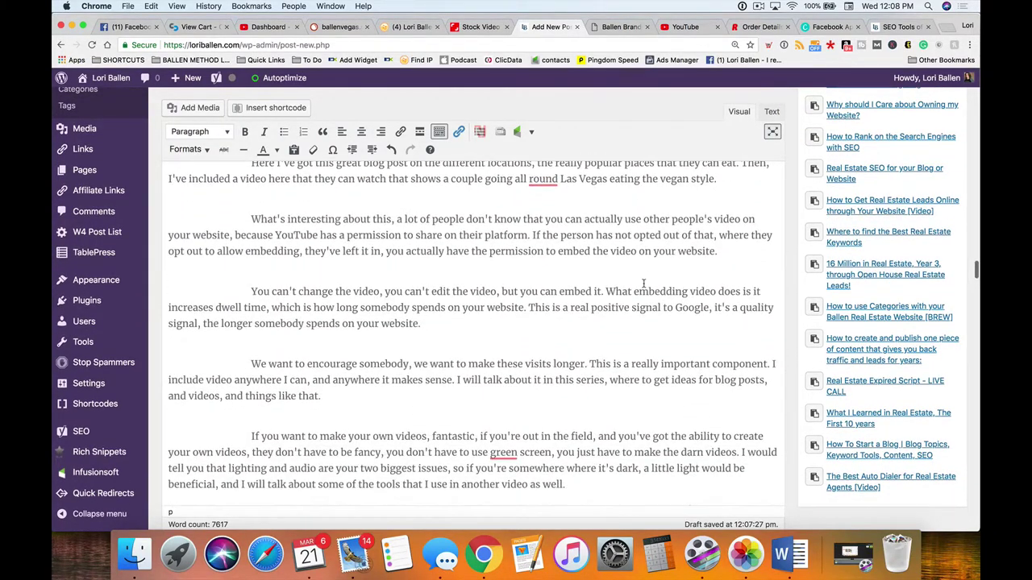
Step: Accept Grammarly's correction of "Last" to "Las" in "North Last Vegas" in the opening paragraph
scroll(644, 284, up, 20)
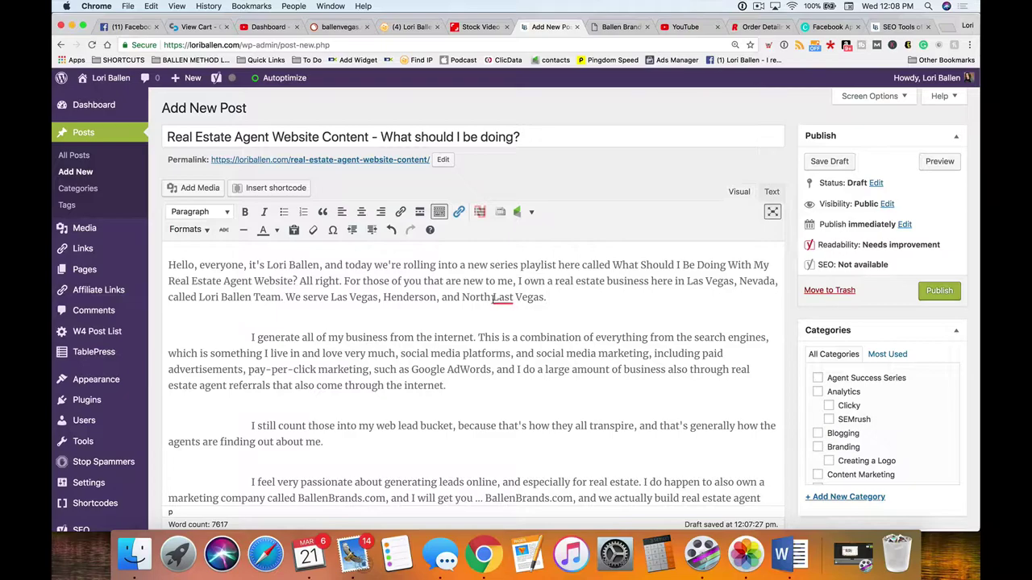
mouse_move(503, 300)
click(510, 336)
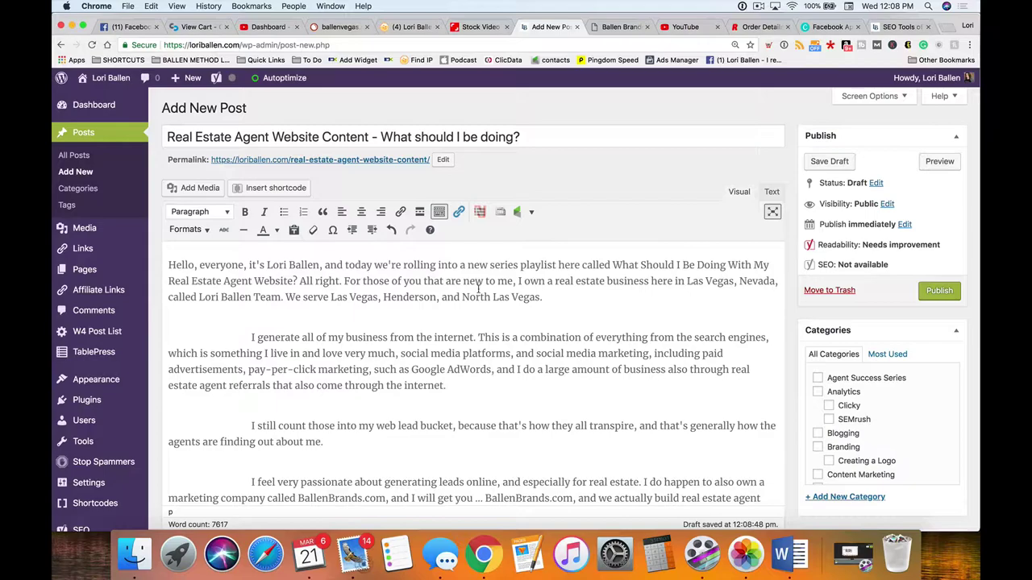
Step: Select "series playlist here called What Should I Be Doing With My Real Estate Agent Website?" in the opening paragraph
drag(612, 264, 300, 280)
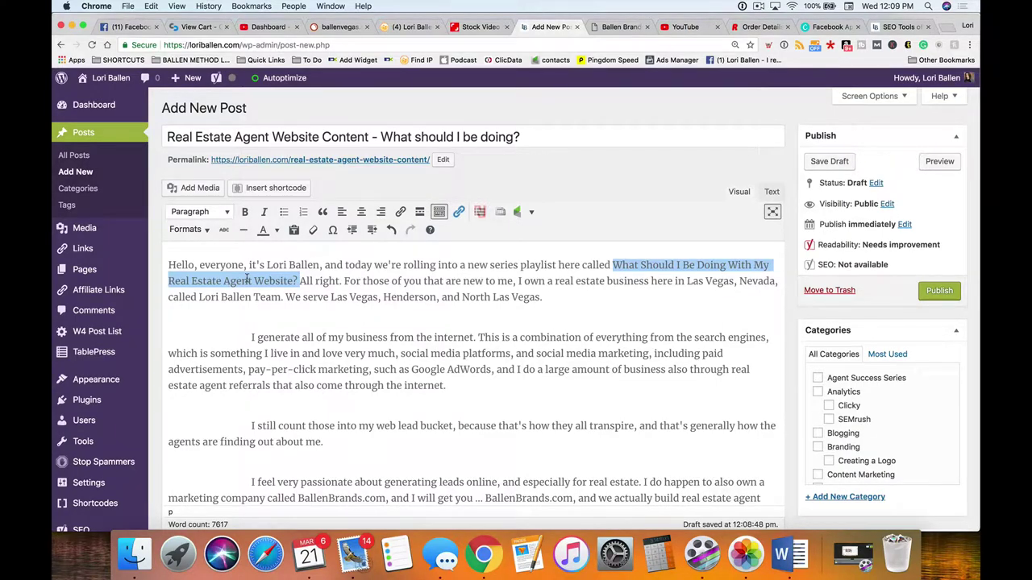
click(655, 320)
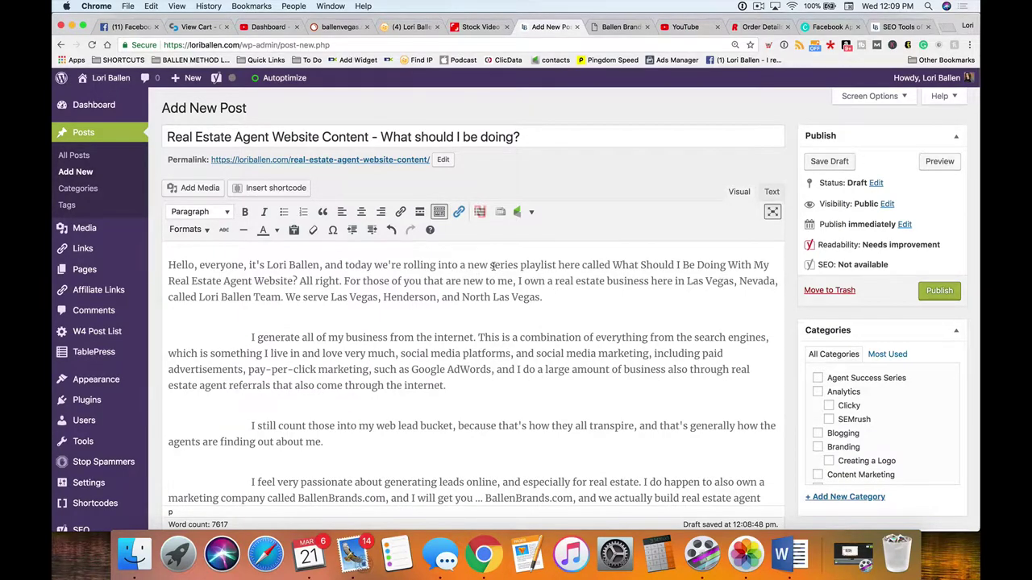
drag(492, 265, 298, 282)
click(590, 281)
drag(492, 265, 299, 282)
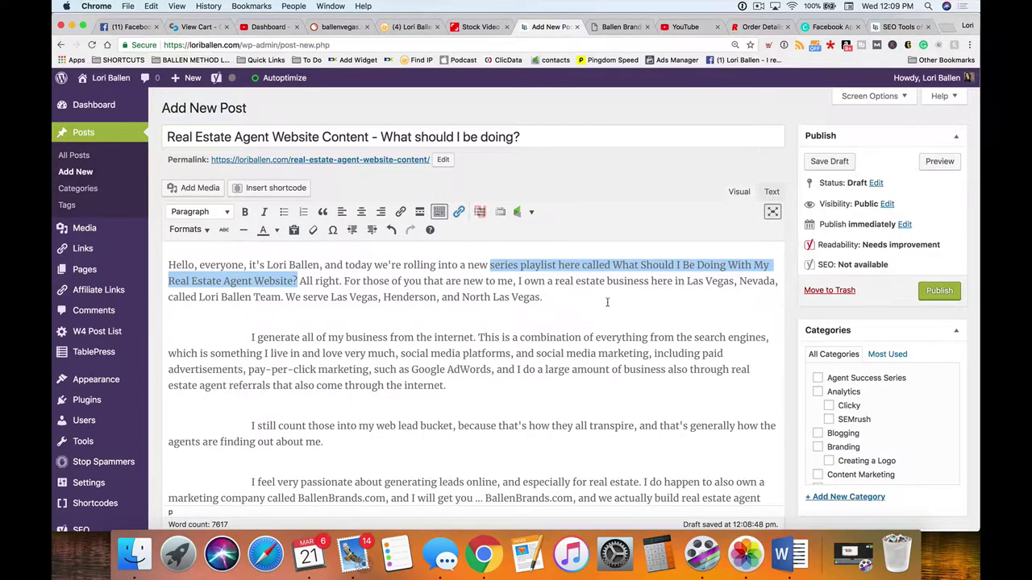
Step: Switch to YouTube Creator Studio and open the channel's list of playlists
click(683, 28)
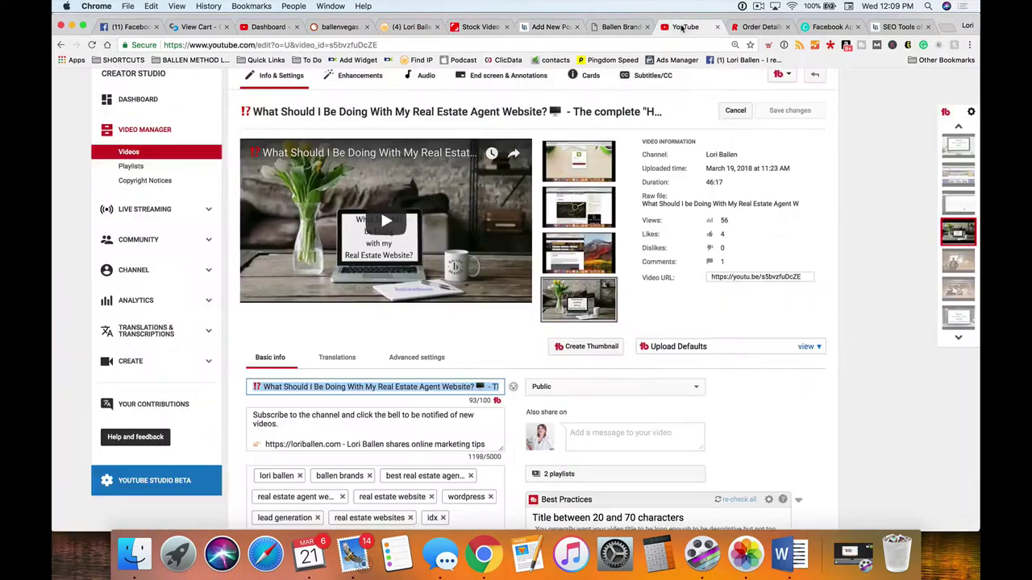
scroll(117, 228, up, 1)
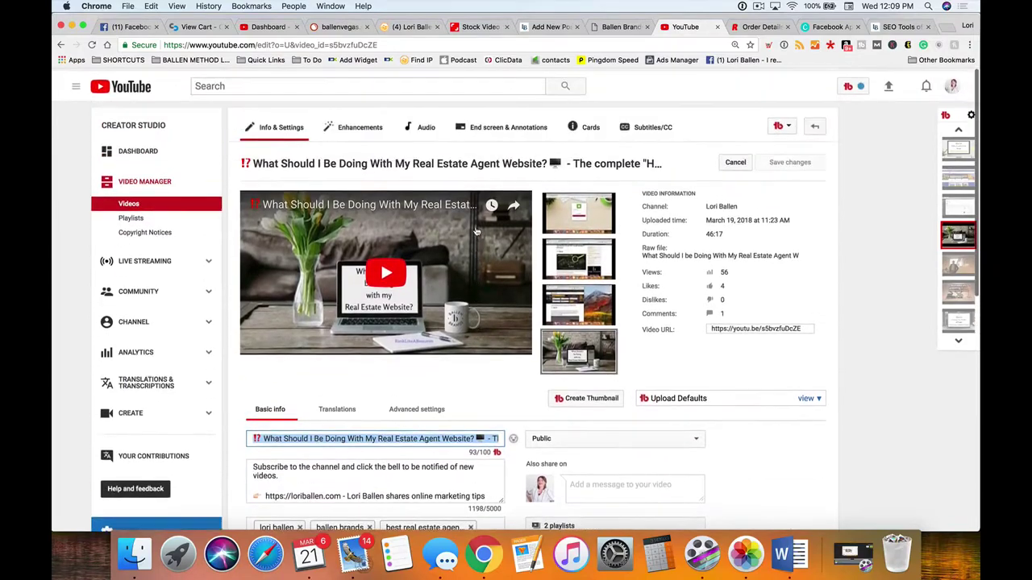
click(130, 218)
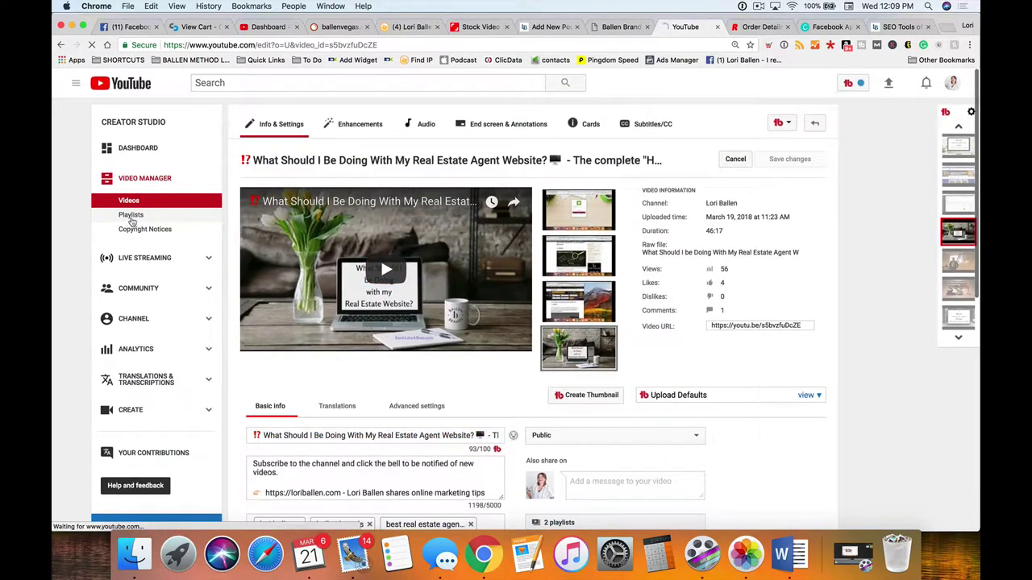
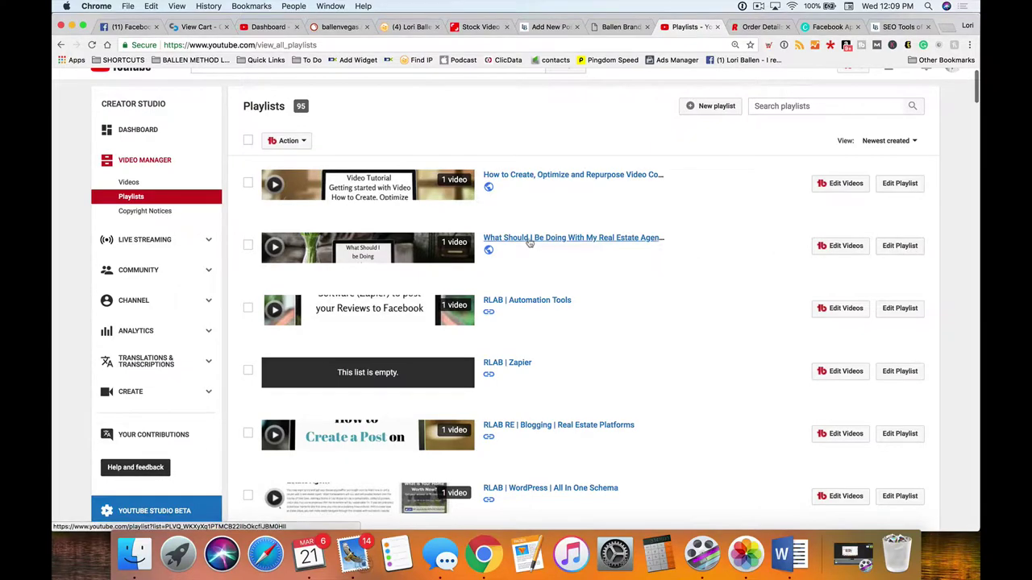
Step: Open the "What Should I Be Doing With My Real Estate Agent Website?" playlist, copy its address and load it in a new browser tab
click(530, 240)
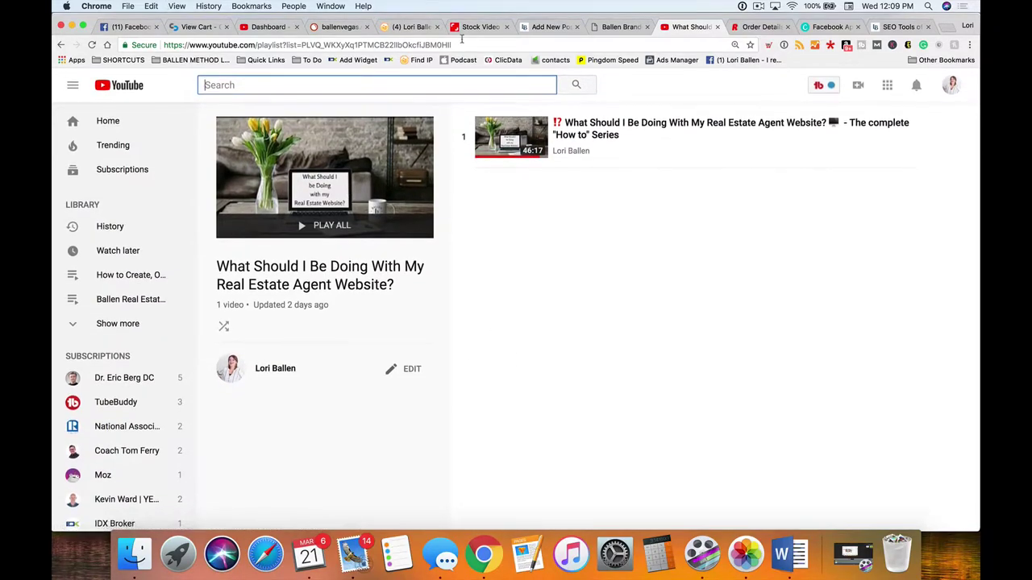
drag(466, 45, 129, 39)
click(949, 29)
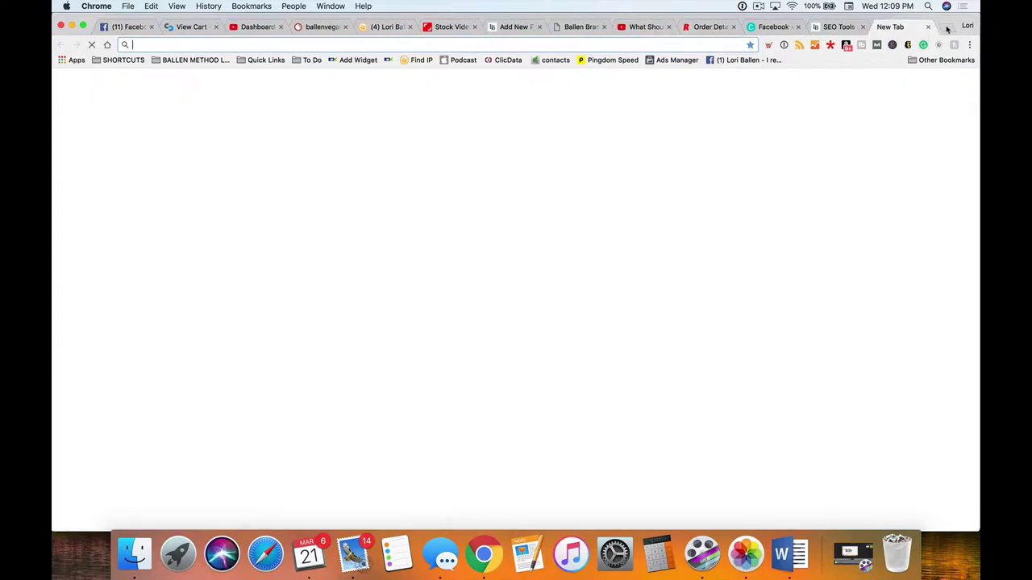
text(https://www.youtube.com/playlist?list=PLVQ_WKXyXq1PTMCB22llbOkcfiJBM0HIl)
key(Return)
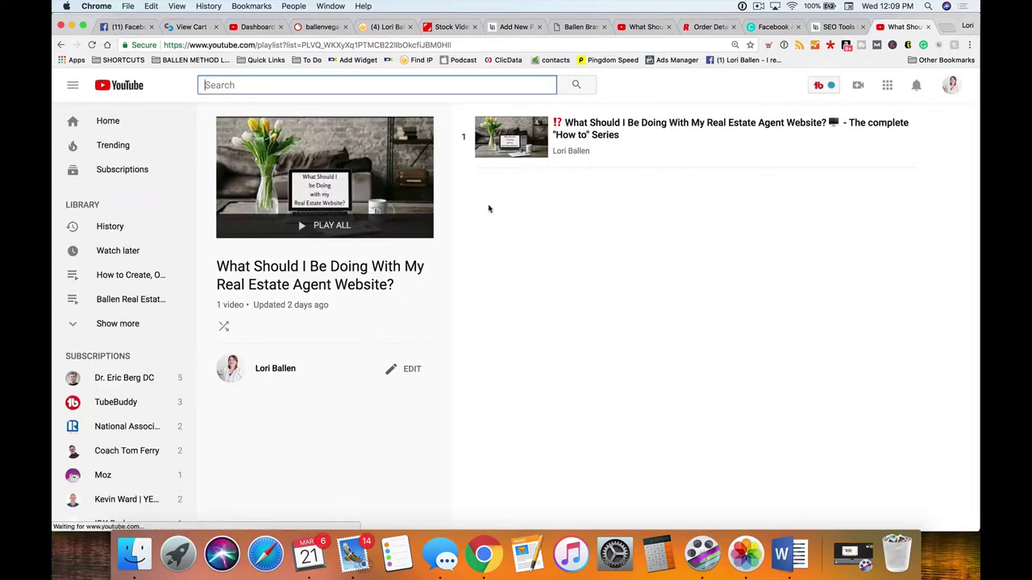
Step: Start playing all of the playlist, pause the video and look over the details below the player
click(317, 226)
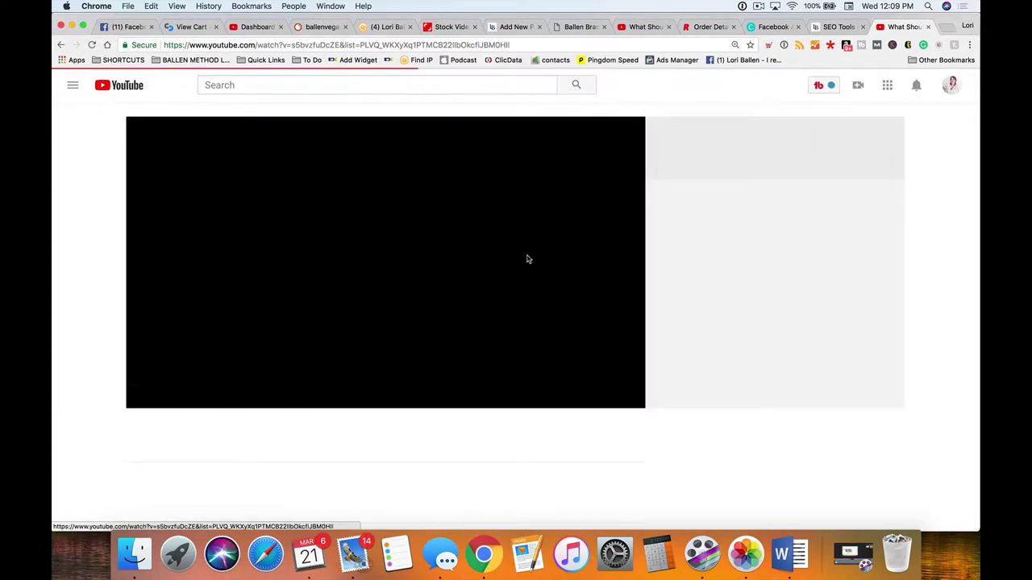
key(cmd+l)
click(168, 396)
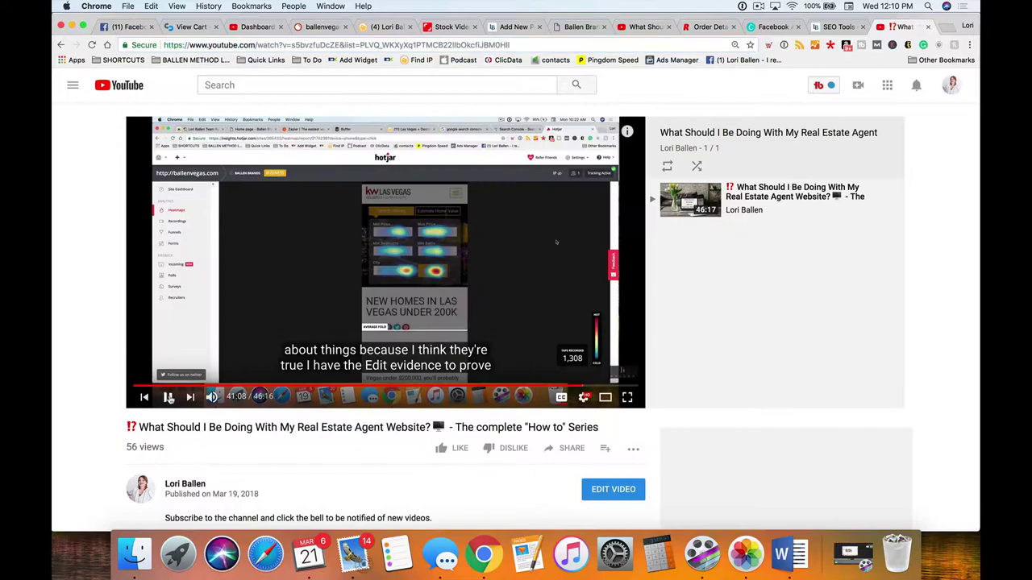
scroll(725, 304, down, 3)
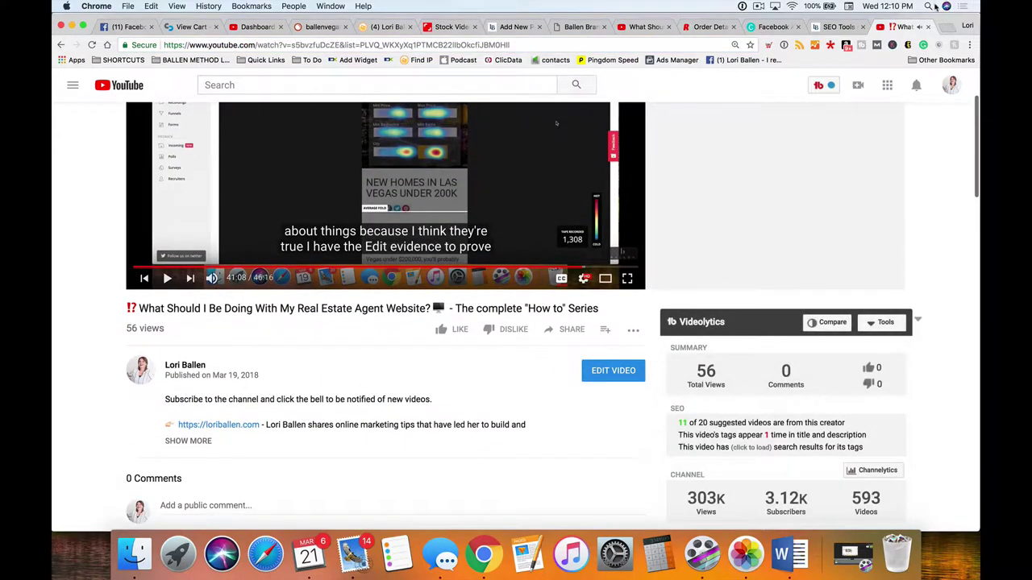
Step: Load the playing video's address, including its playlist parameter, in another new tab and check the page
key(cmd+t)
text(https://www.youtube.com/watch?v=s5bvzfuDcZE&list=PLVQ_WKXyXq1PTMCB22lIbOkcfIJBM0HIl)
key(Return)
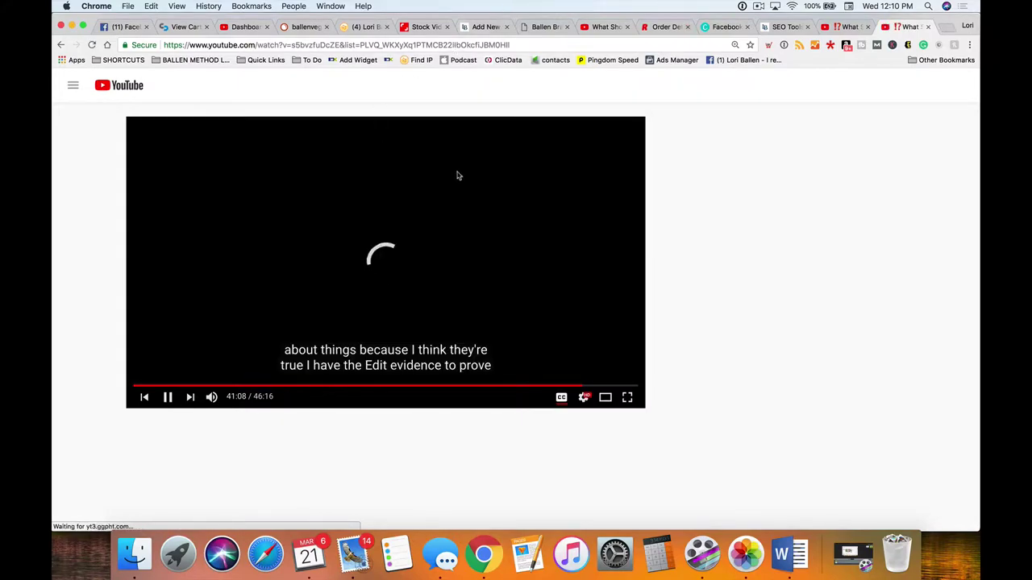
scroll(365, 326, down, 2)
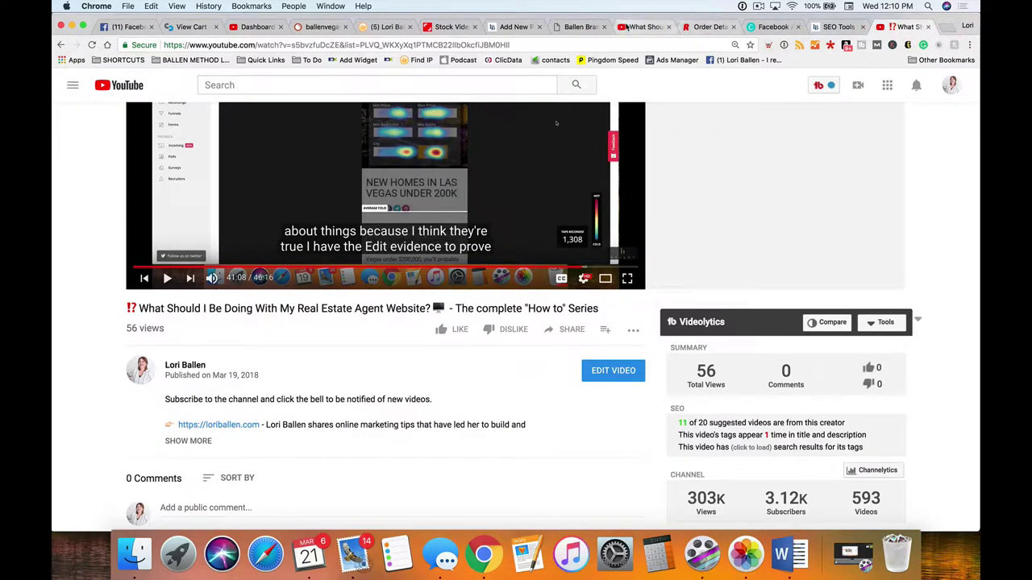
Step: Go back to the playlist's own page, open it for editing and copy its share link
click(627, 27)
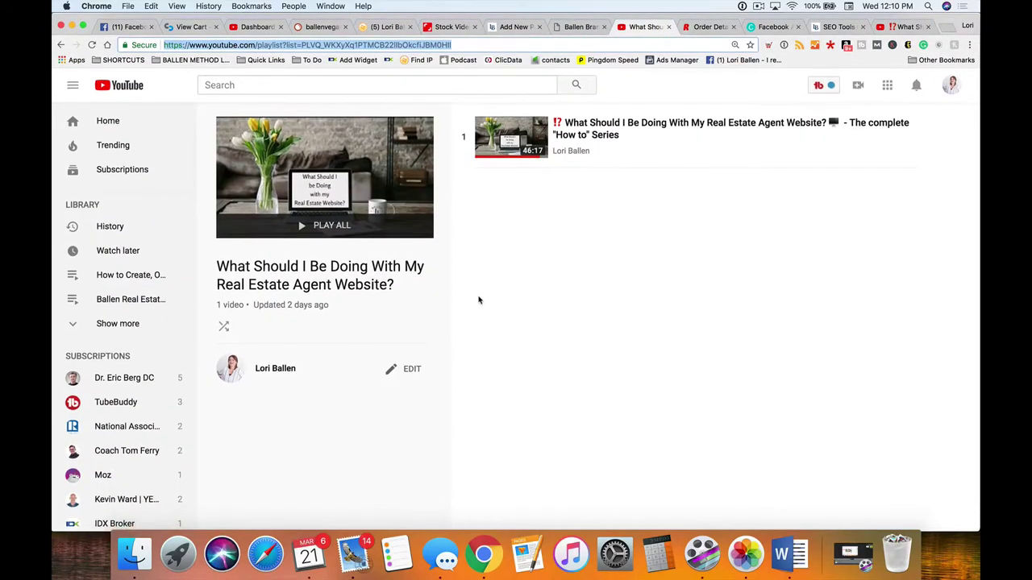
click(411, 370)
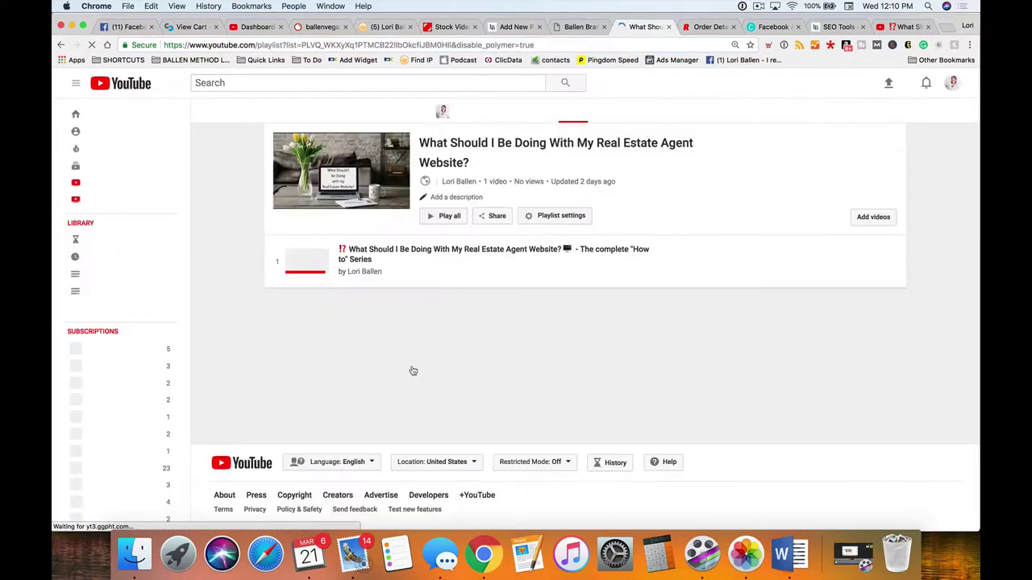
click(494, 218)
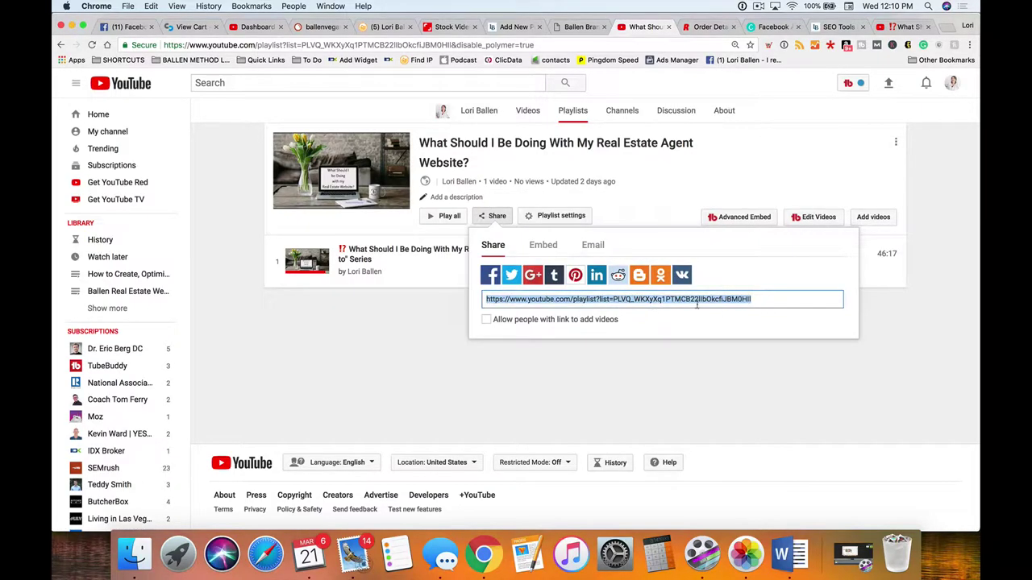
click(762, 300)
drag(775, 300, 479, 298)
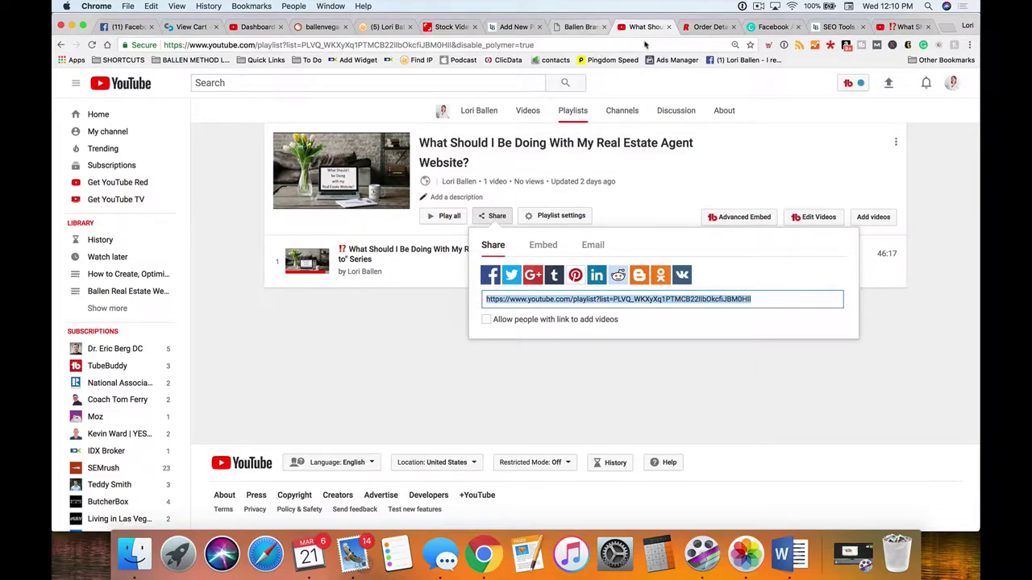
Step: In the WordPress post, link "series playlist here called What Should I Be Doing With My Real Estate Agent Website?" to the copied playlist URL, opening in a new tab
click(516, 27)
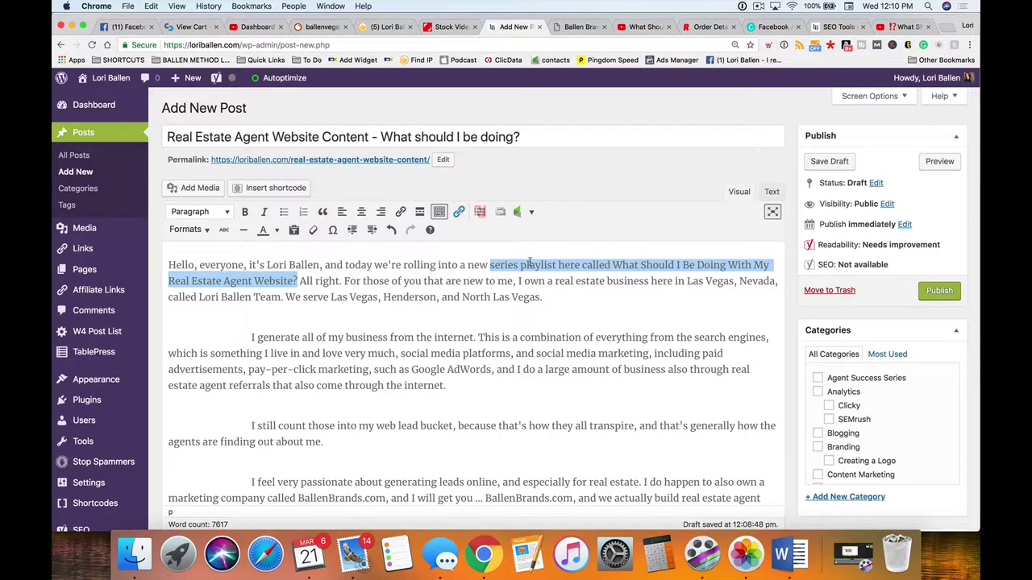
click(499, 284)
drag(489, 266, 298, 281)
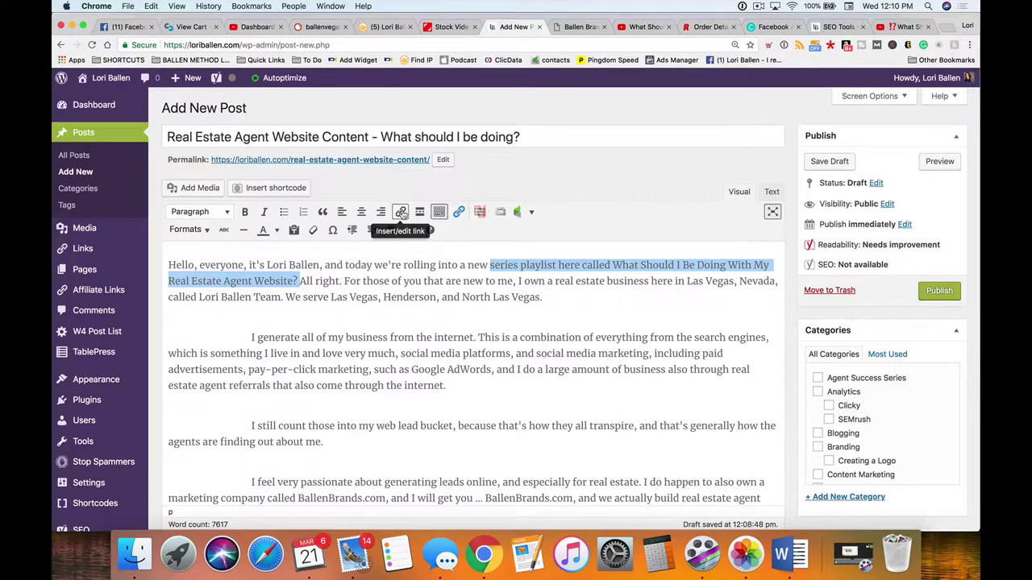
click(400, 211)
key(super+v)
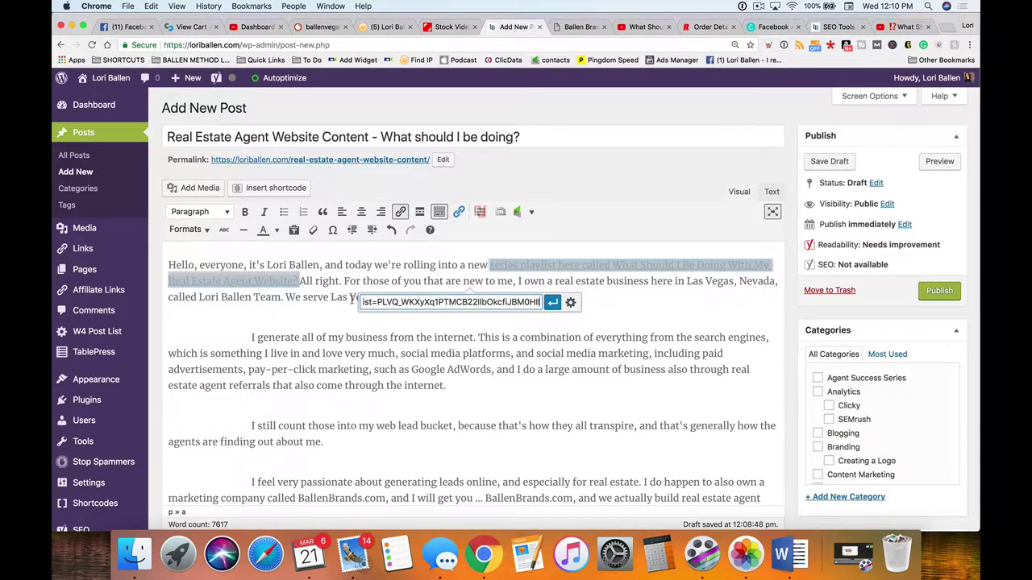
click(570, 304)
click(432, 217)
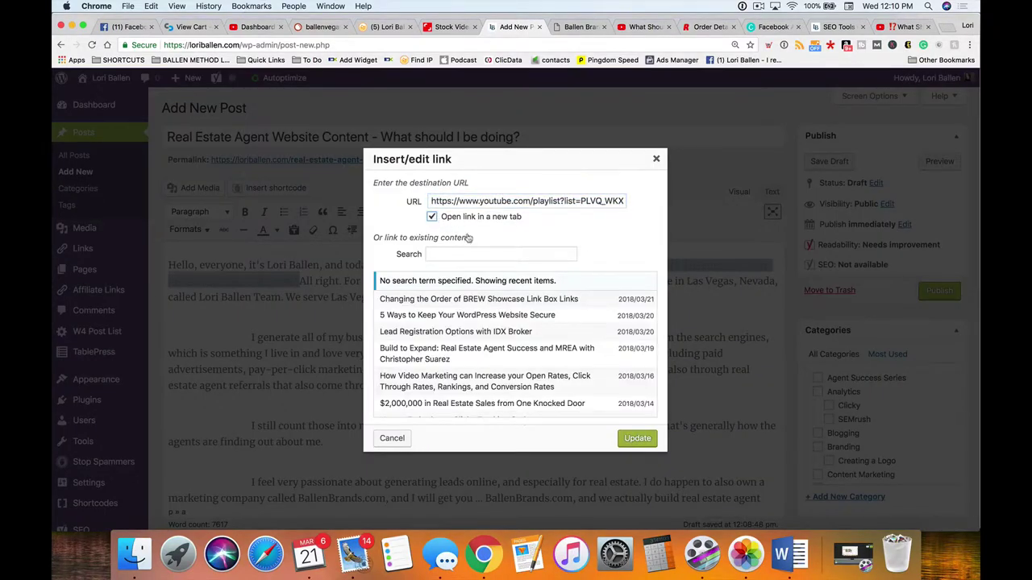
click(637, 438)
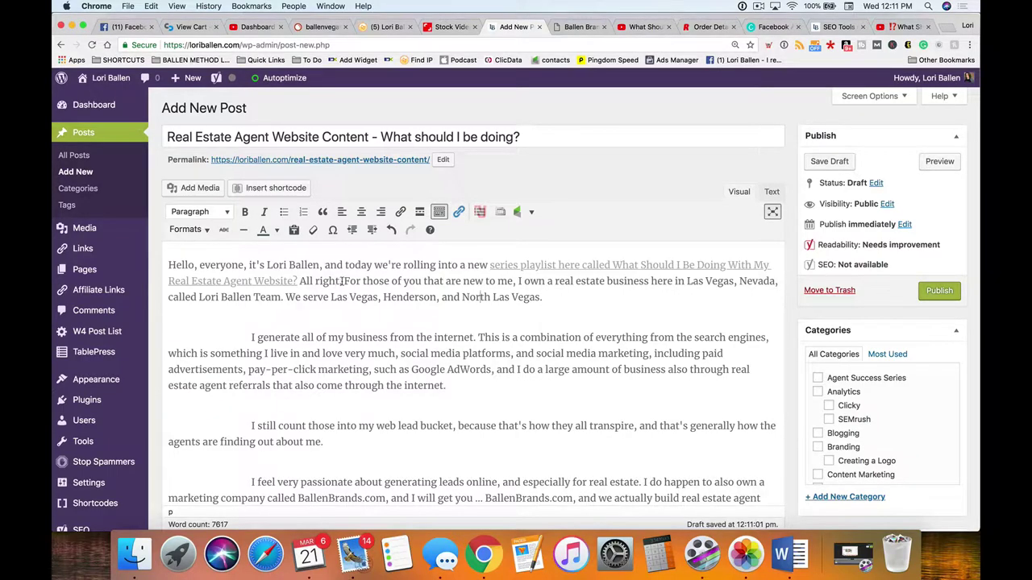
Step: Delete the filler sentence "All right." after the playlist link in the opening paragraph
drag(345, 281, 299, 281)
click(300, 281)
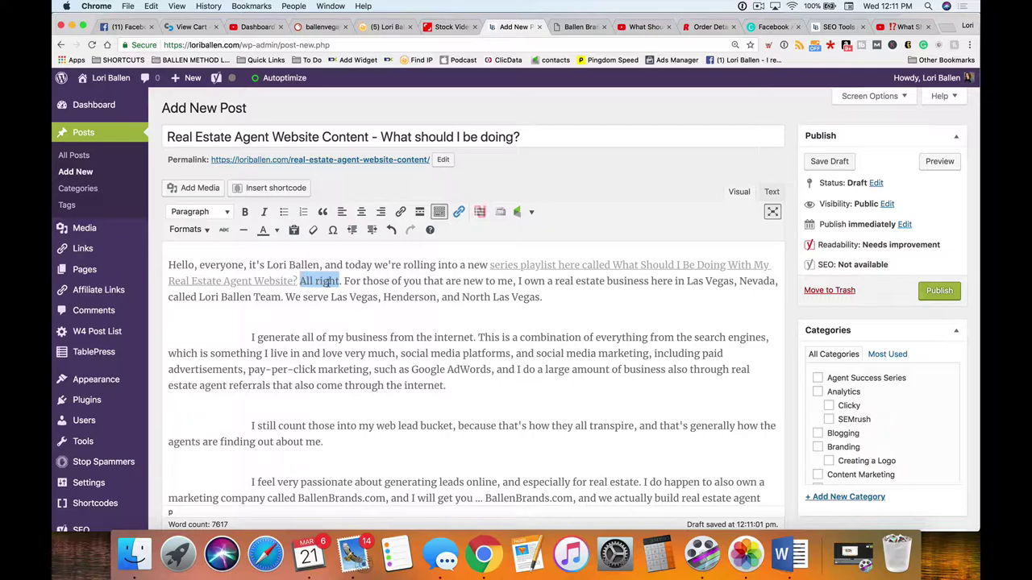
key(BackSpace)
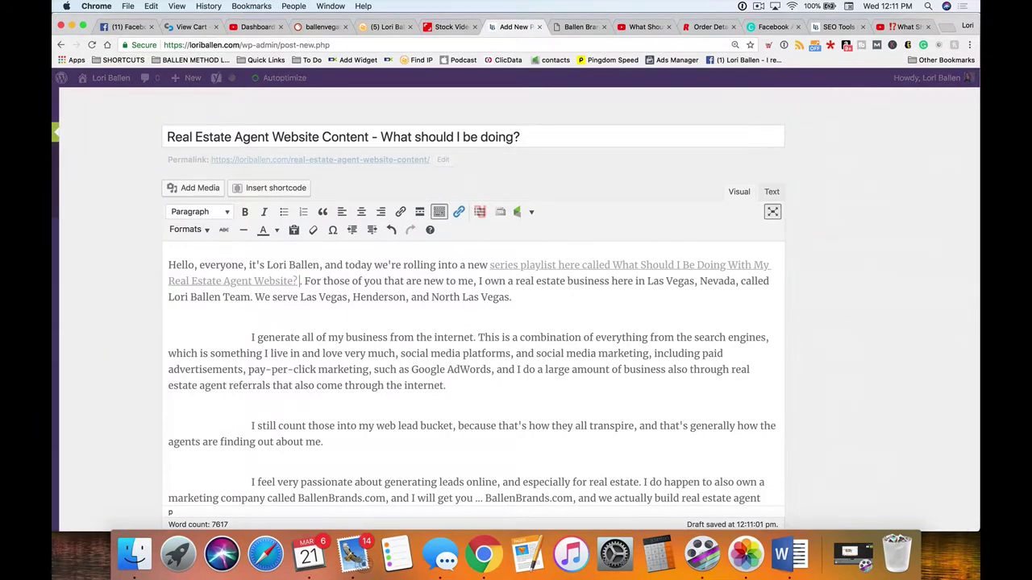
key(Right)
key(Delete)
key(Delete)
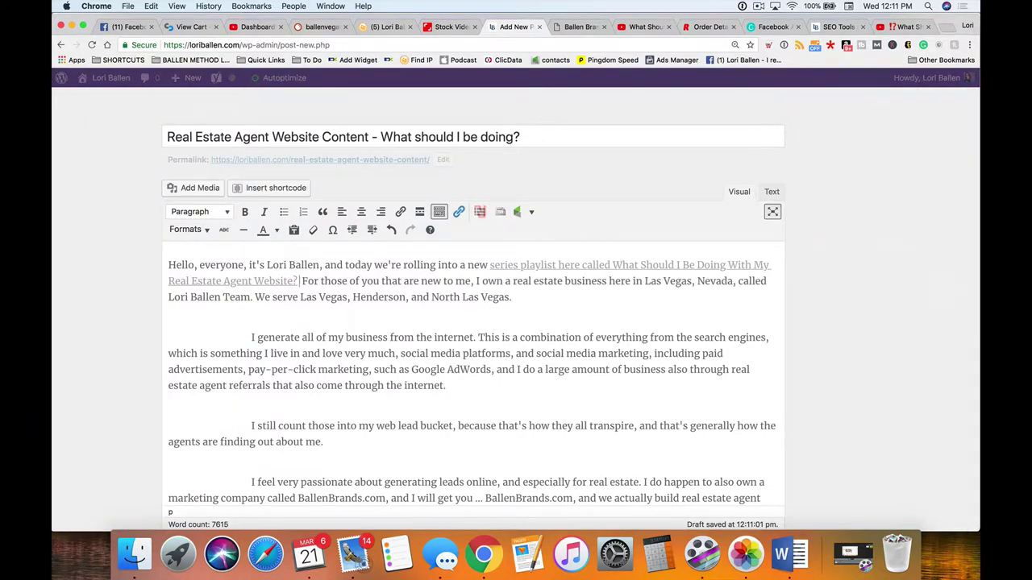
click(320, 264)
drag(252, 298, 169, 298)
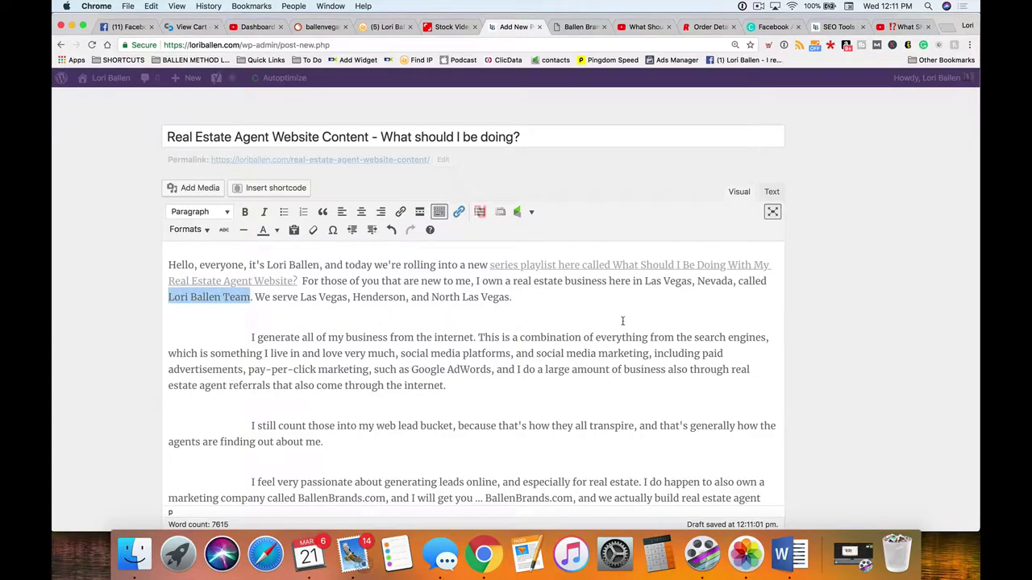
click(394, 298)
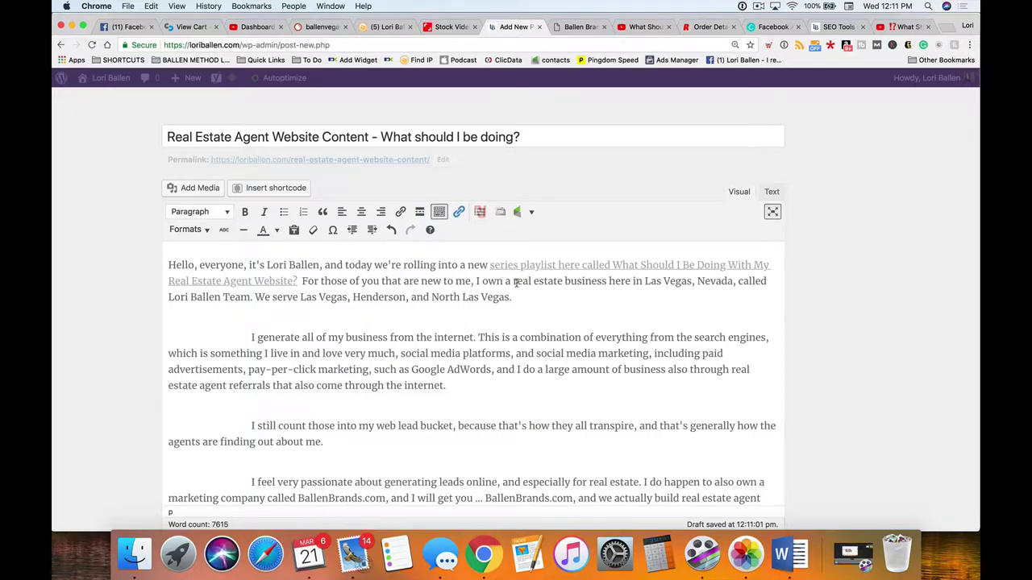
Step: Remove the word "here" after "real estate business" in the opening paragraph
drag(514, 283, 637, 282)
click(632, 282)
key(BackSpace)
key(BackSpace)
key(BackSpace)
key(BackSpace)
key(BackSpace)
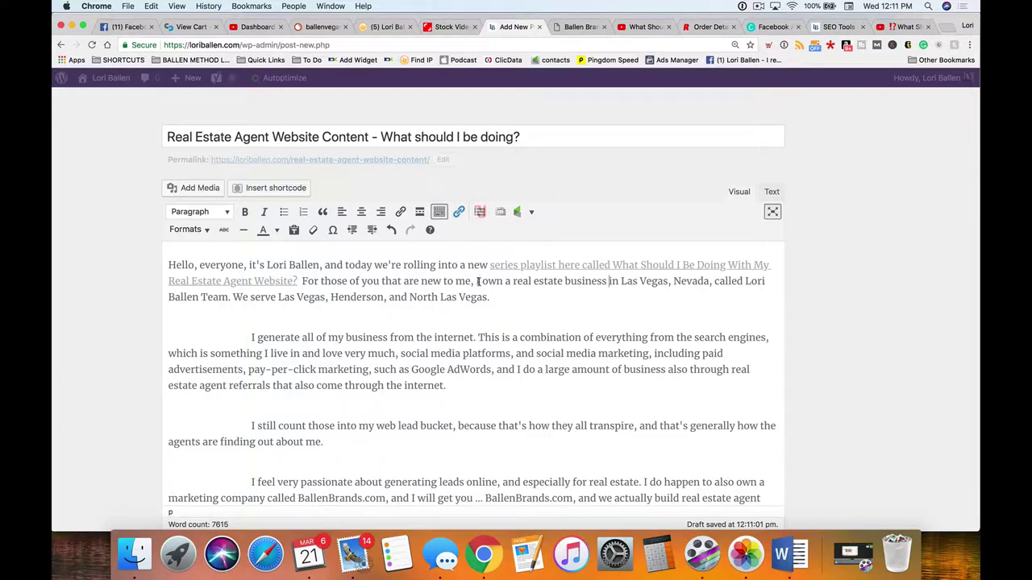
drag(513, 282, 713, 281)
scroll(713, 280, down, 1)
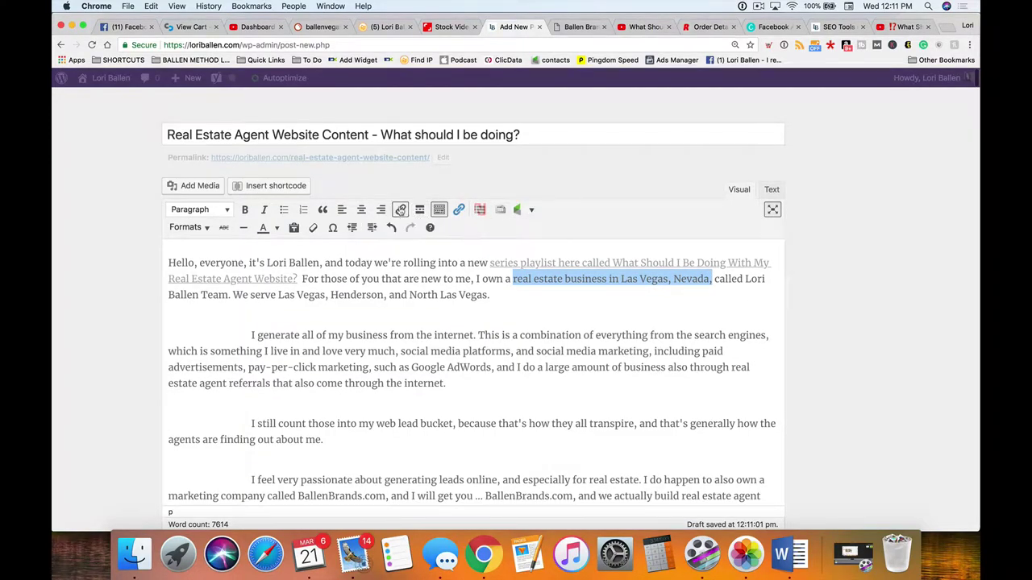
click(401, 209)
text(https)
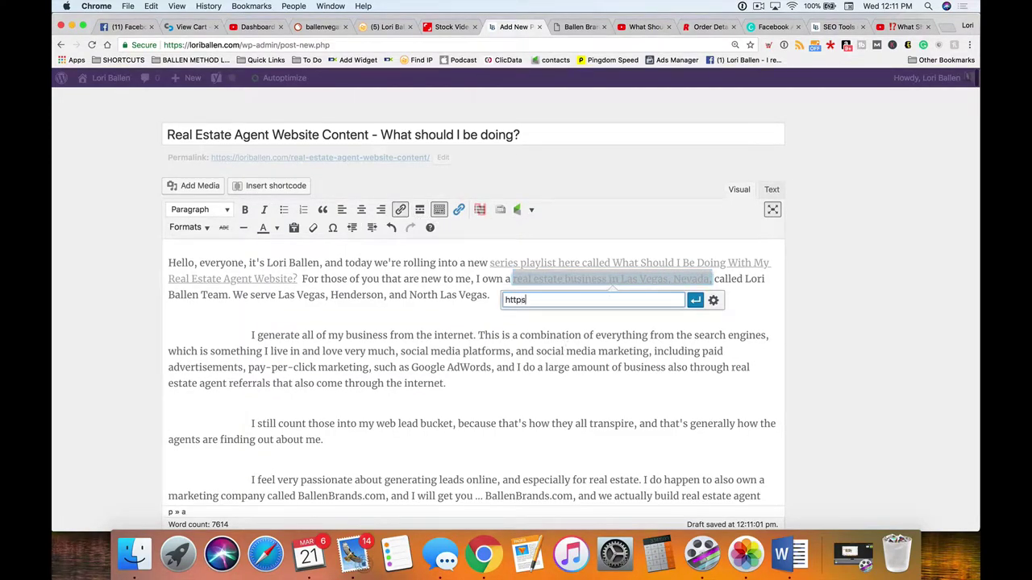
text(://ballenvegas.com)
key(Return)
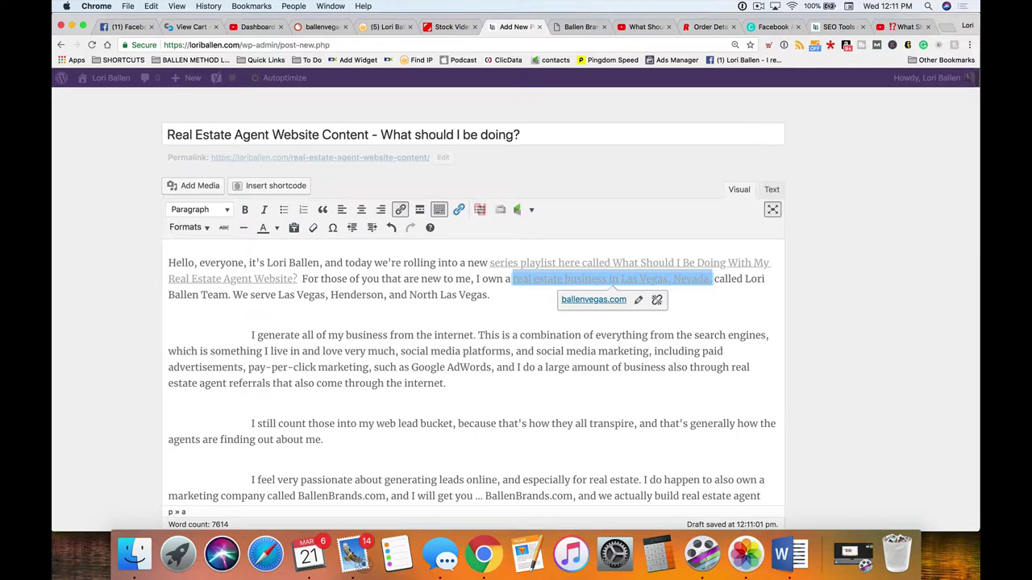
Step: Add "Today, I'm going" at the end of the opening paragraph, after "North Las Vegas."
click(249, 330)
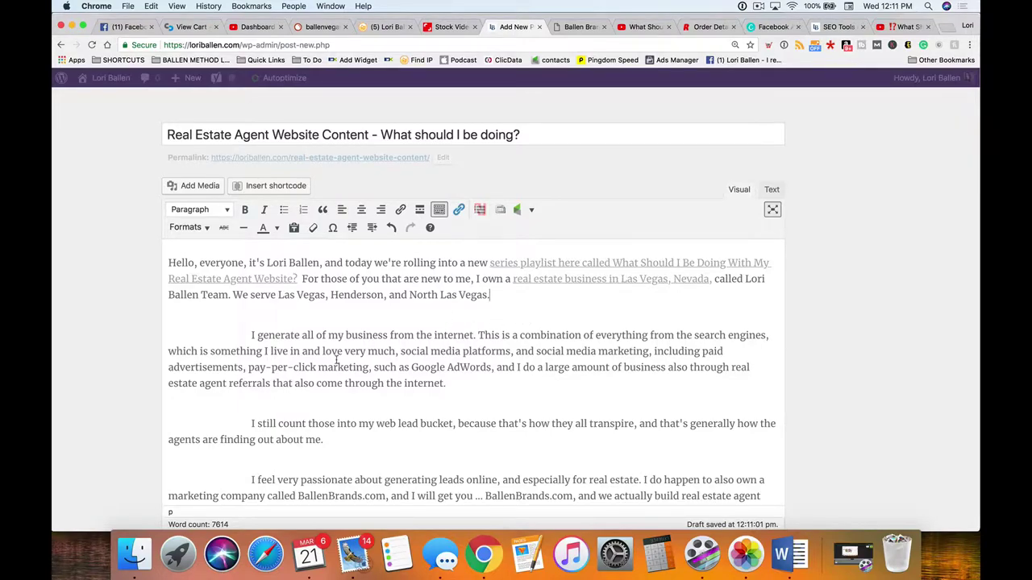
scroll(242, 326, down, 2)
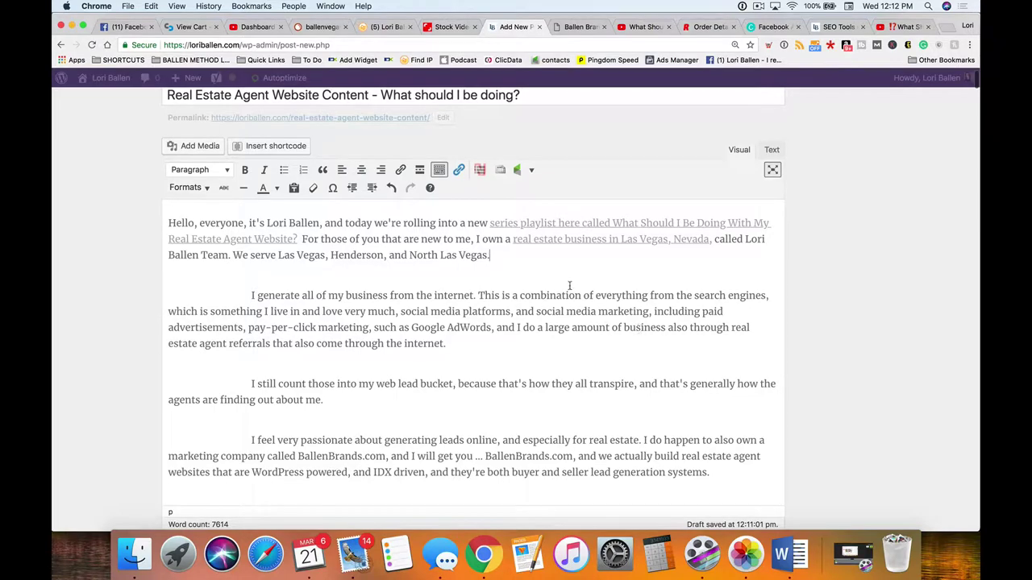
text(Today,)
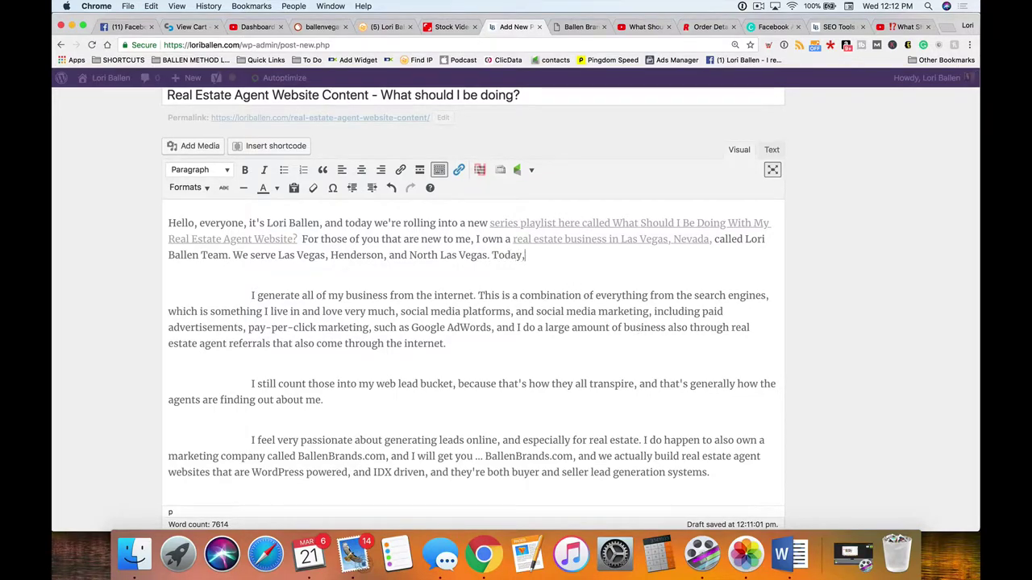
text( I'm going)
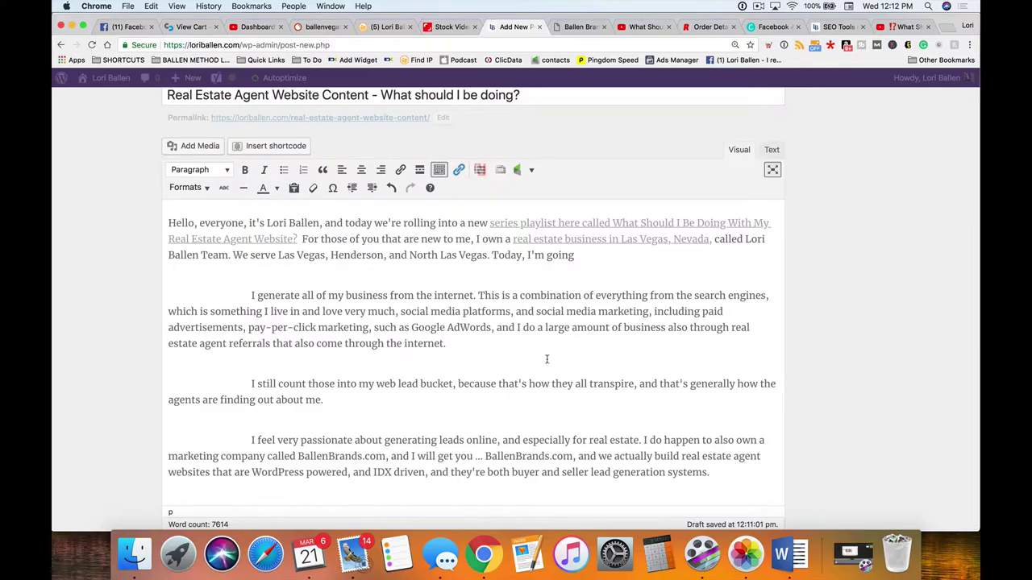
Step: Copy the paragraph beginning "Today, I want to talk about what you should be doing" and delete it from its place in the transcript
scroll(540, 357, down, 5)
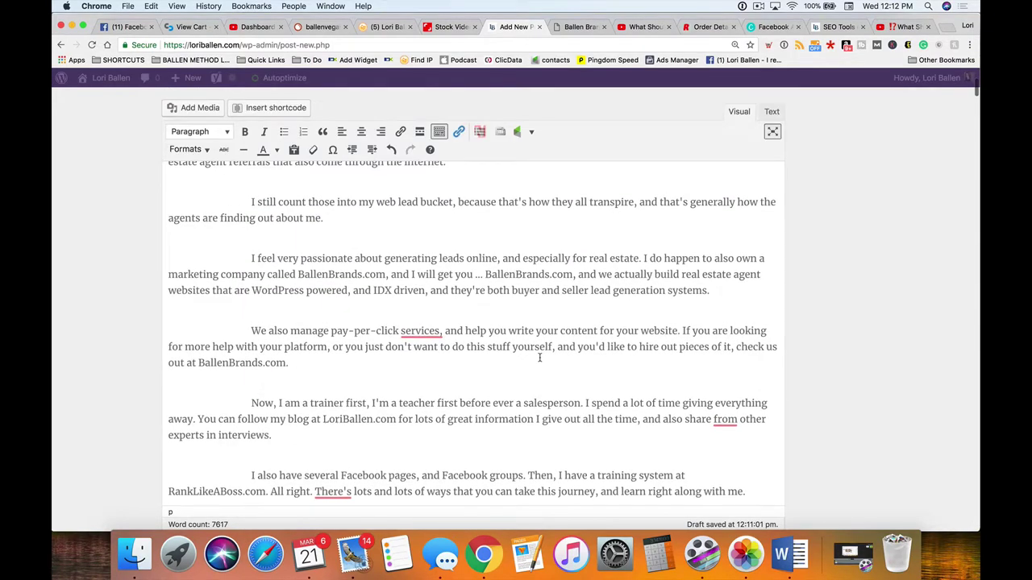
scroll(540, 357, down, 5)
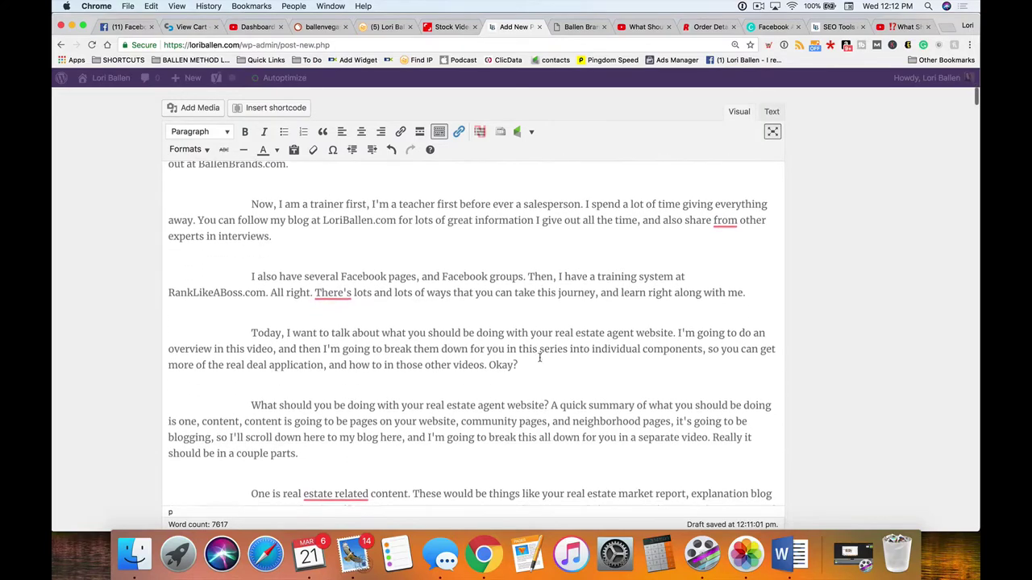
scroll(538, 356, down, 1)
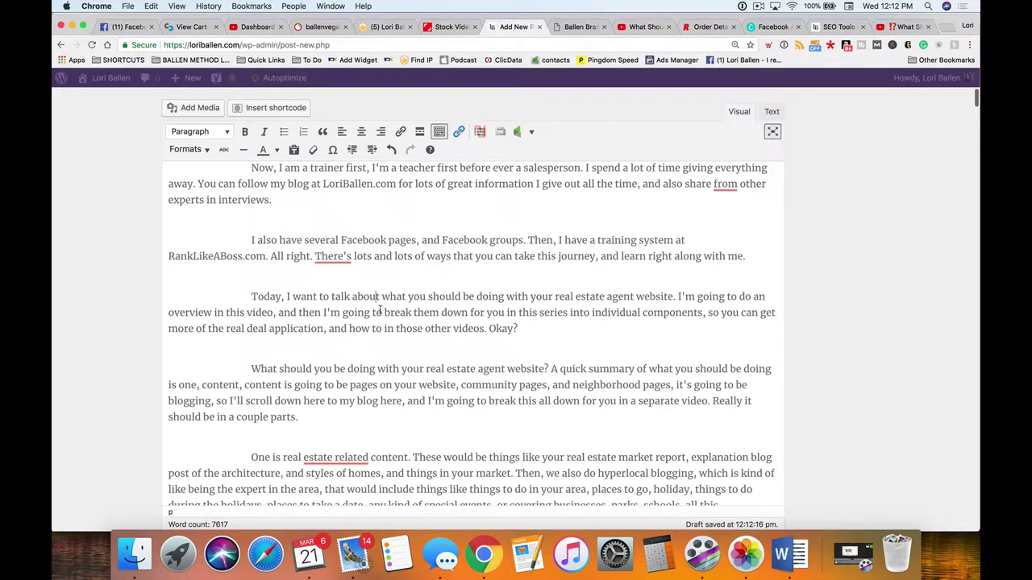
triple_click(242, 295)
key(super+c)
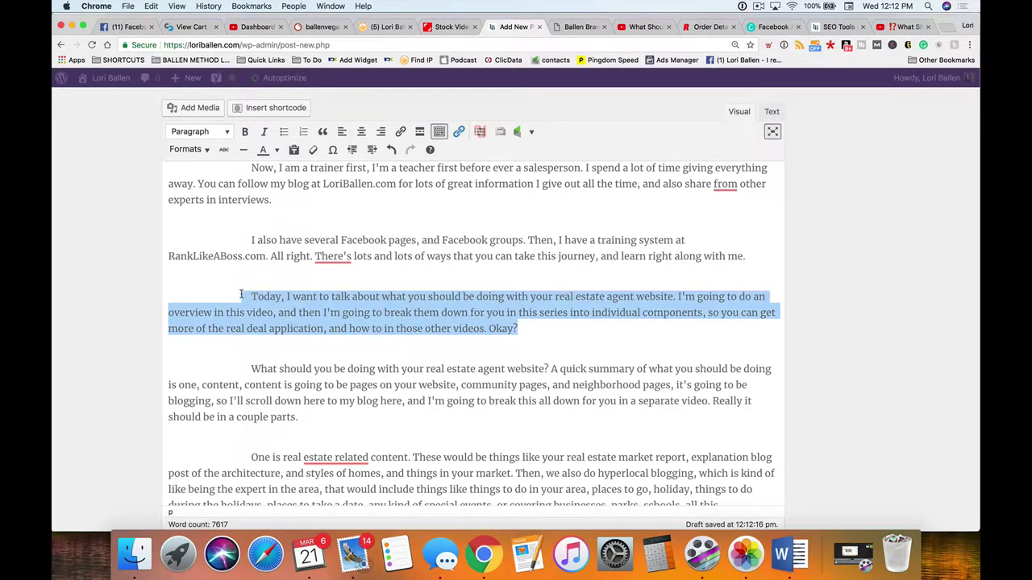
key(BackSpace)
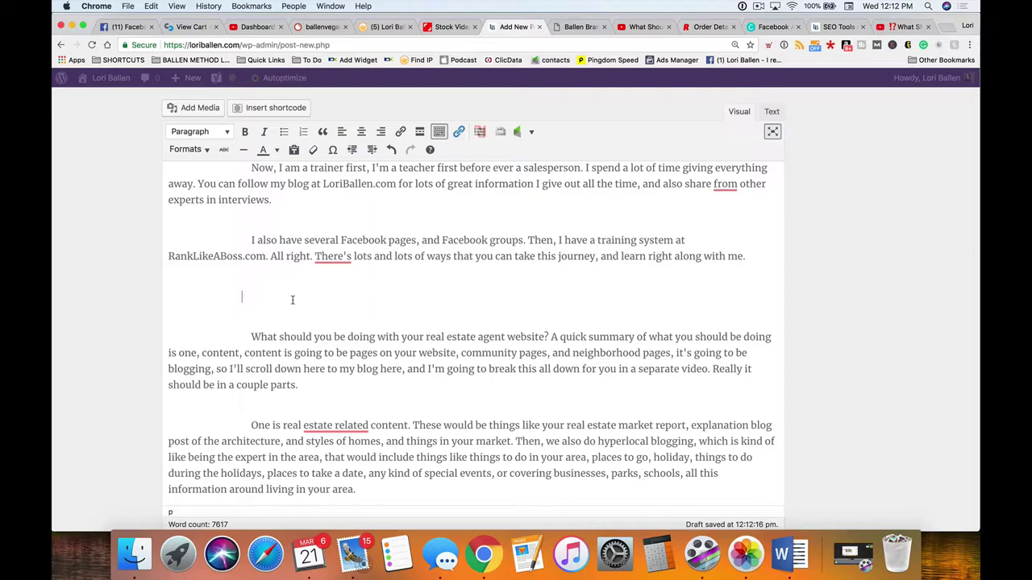
Step: Replace "Today, I'm going" at the end of the opening paragraph with the copied "Today, I want to talk about" text as a new second paragraph
scroll(292, 300, up, 10)
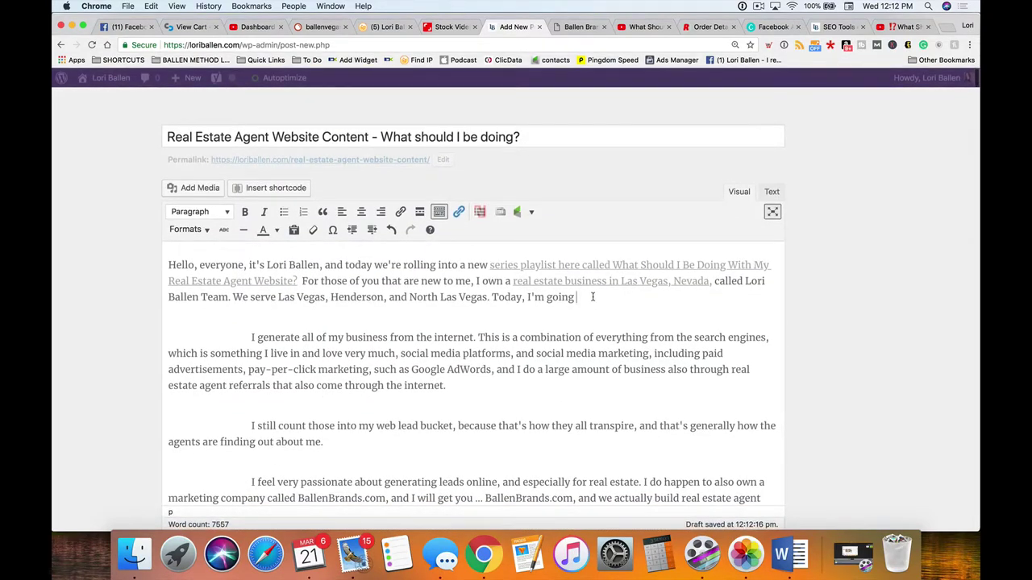
drag(589, 297, 494, 296)
key(BackSpace)
key(Return)
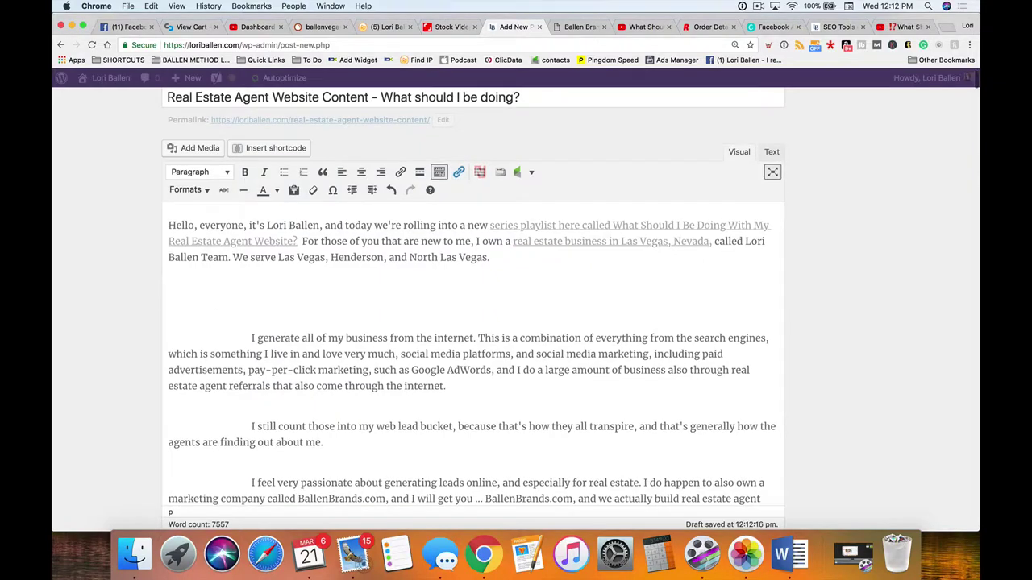
key(super+v)
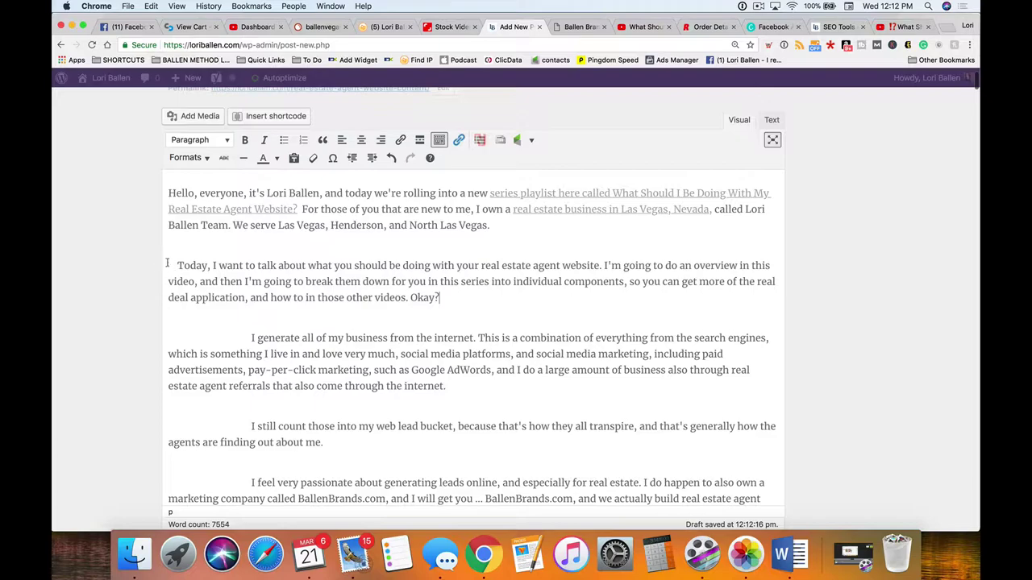
Step: Remove the leading indent and the closing "Okay?" from the second paragraph
drag(177, 266, 167, 263)
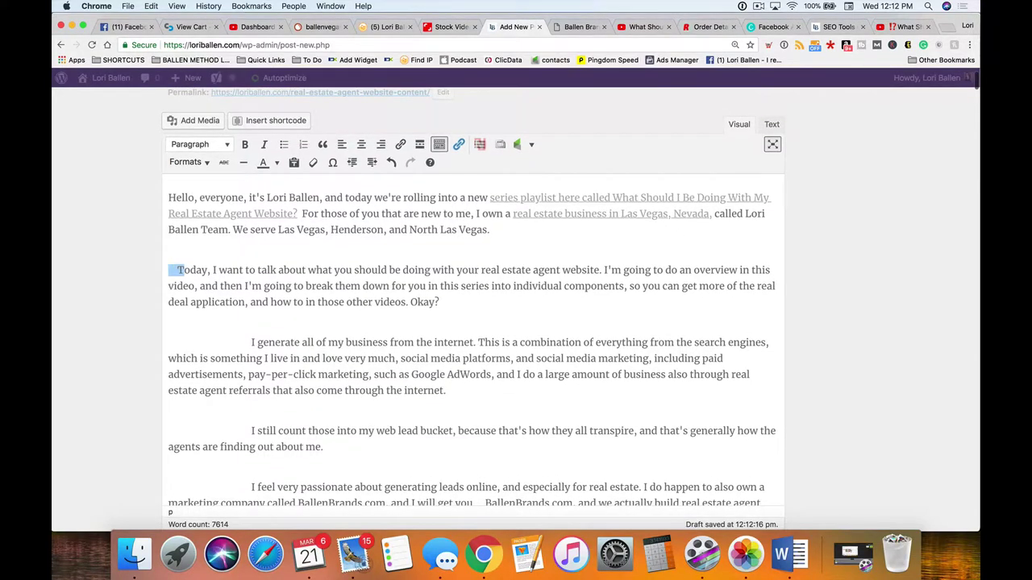
key(BackSpace)
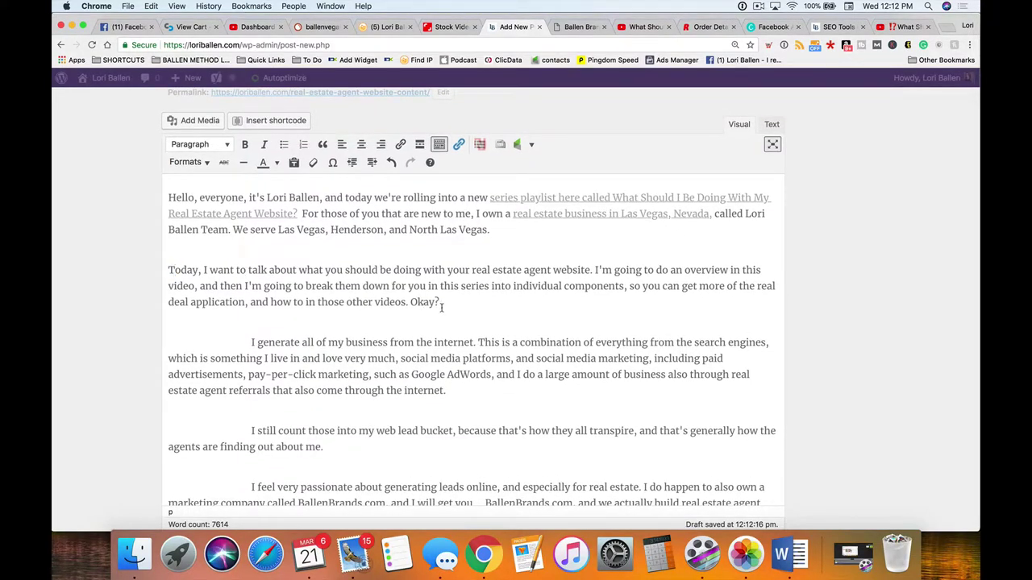
key(BackSpace)
key(BackSpace)
Step: Link "real estate agent website" in the second paragraph to the existing post "The Best Real Estate Agent Website for 2018? [Get the List]"
drag(591, 271, 472, 271)
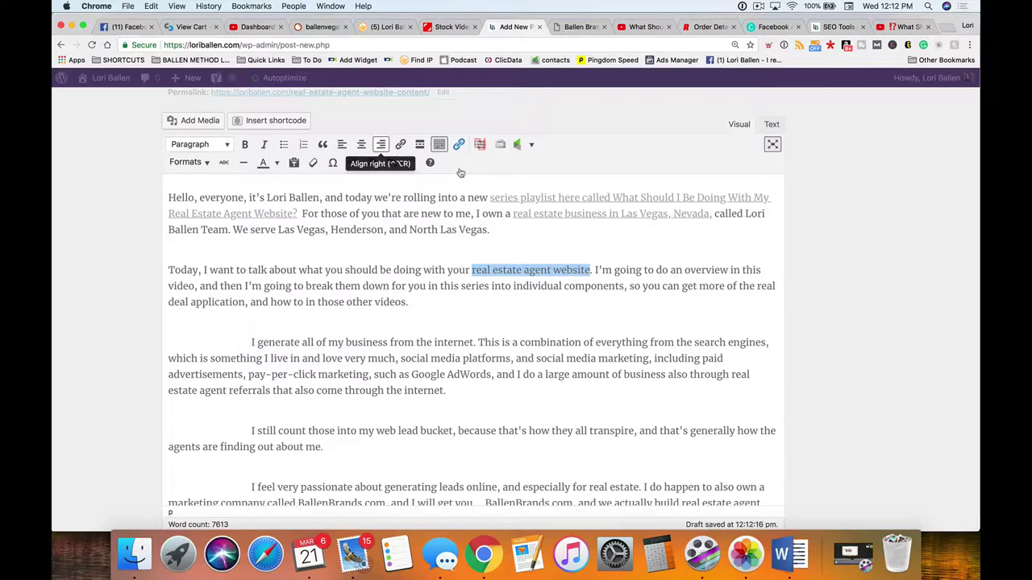
key(super+k)
text(real estate agent)
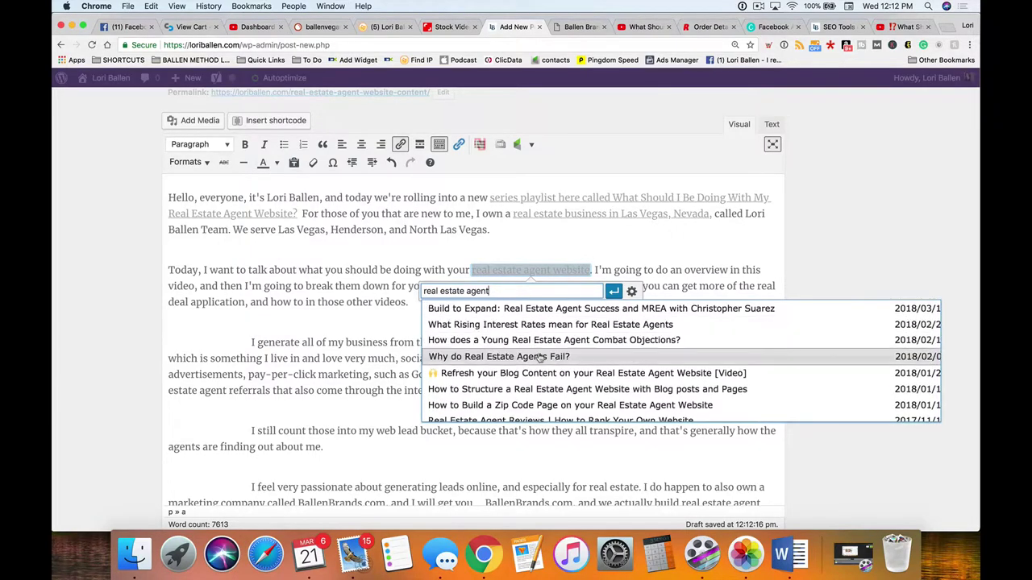
scroll(500, 358, up, 2)
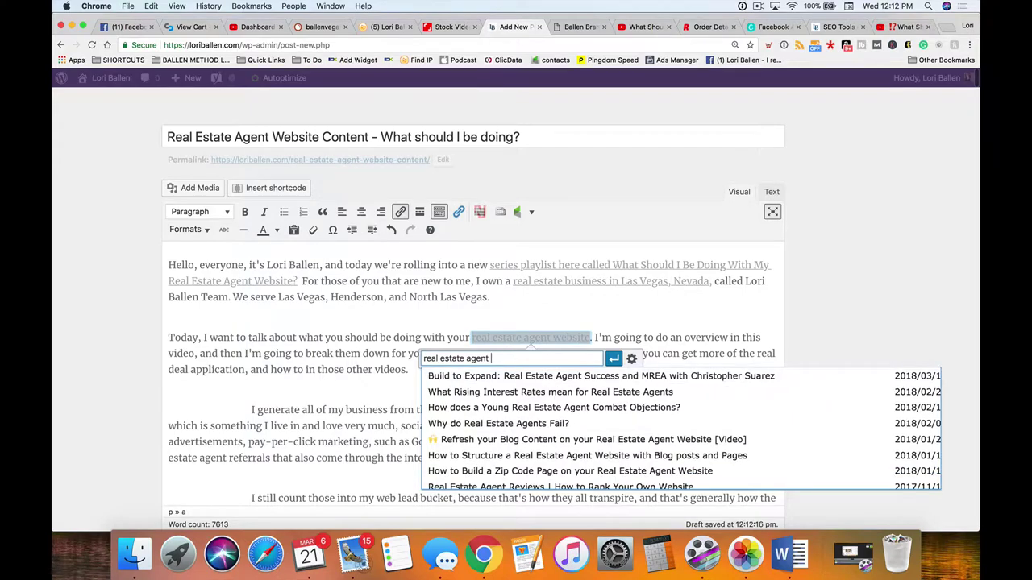
text(website)
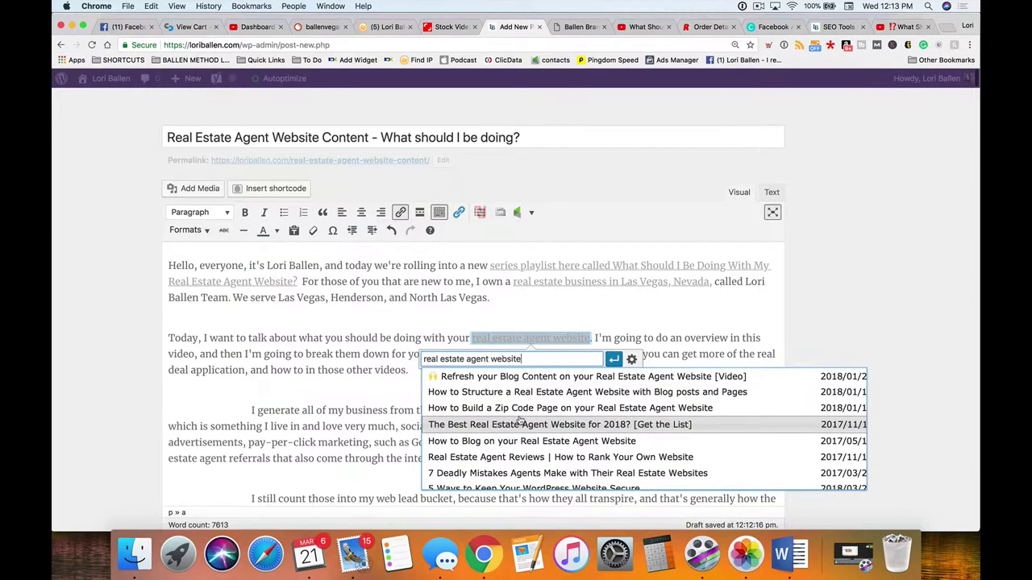
click(567, 425)
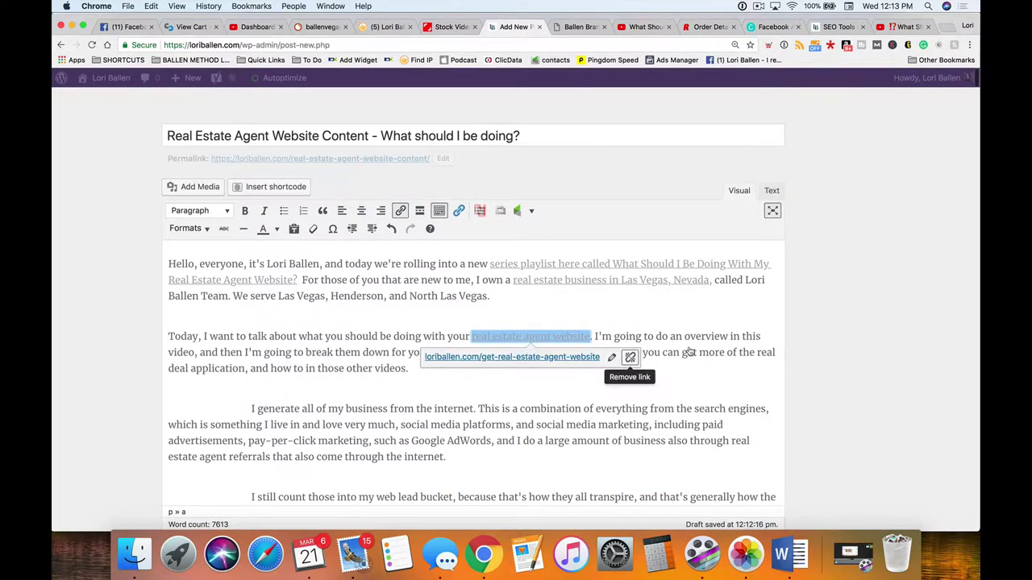
click(648, 343)
Step: Set the "real estate agent website" link to open in a new tab
scroll(673, 338, down, 1)
scroll(672, 338, down, 2)
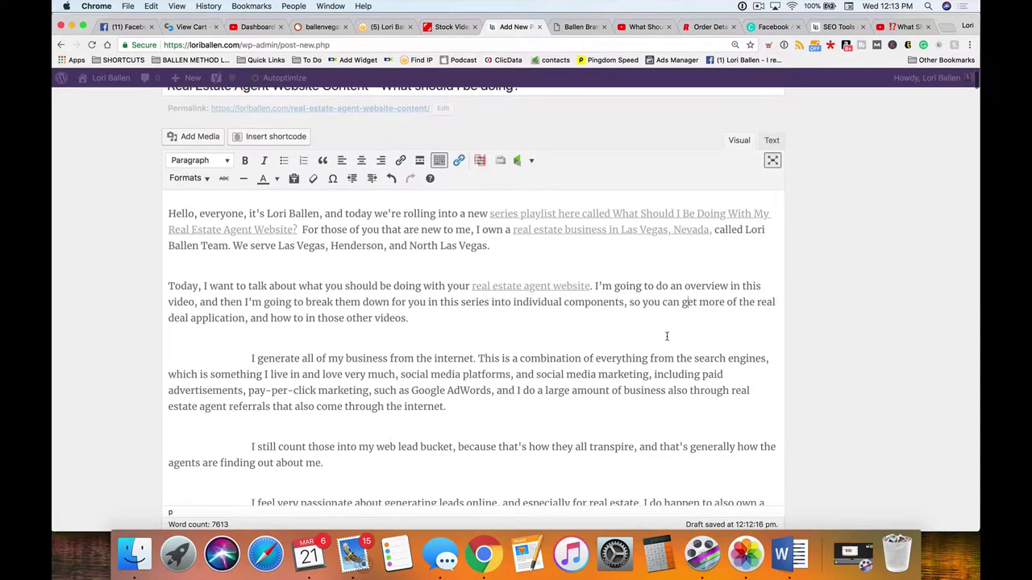
click(580, 284)
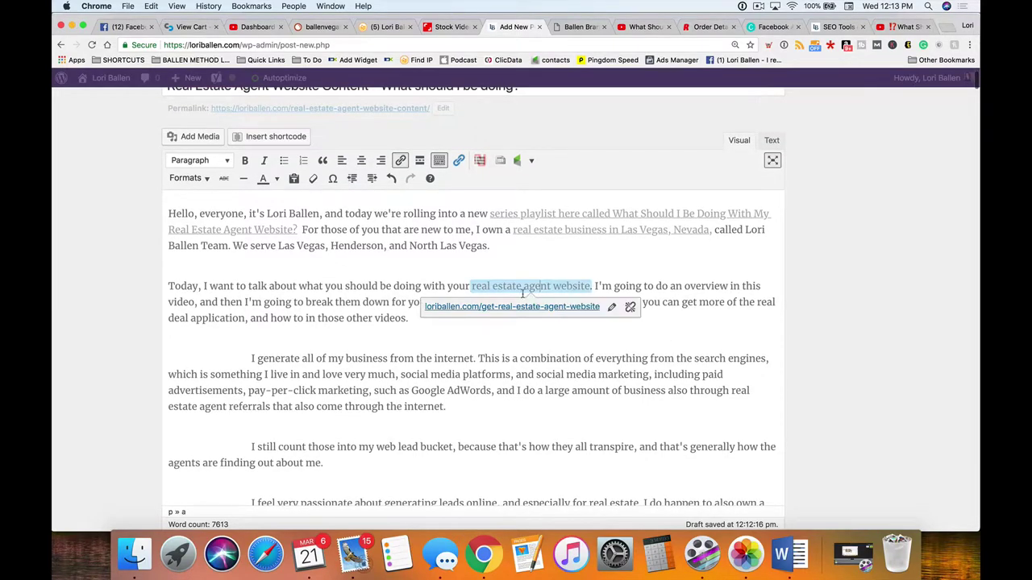
click(611, 309)
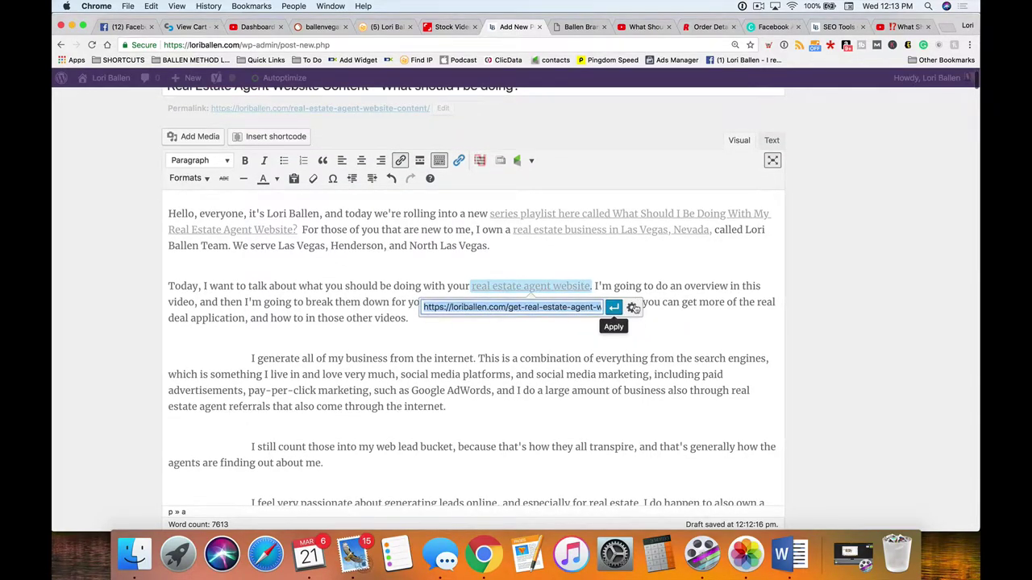
click(633, 307)
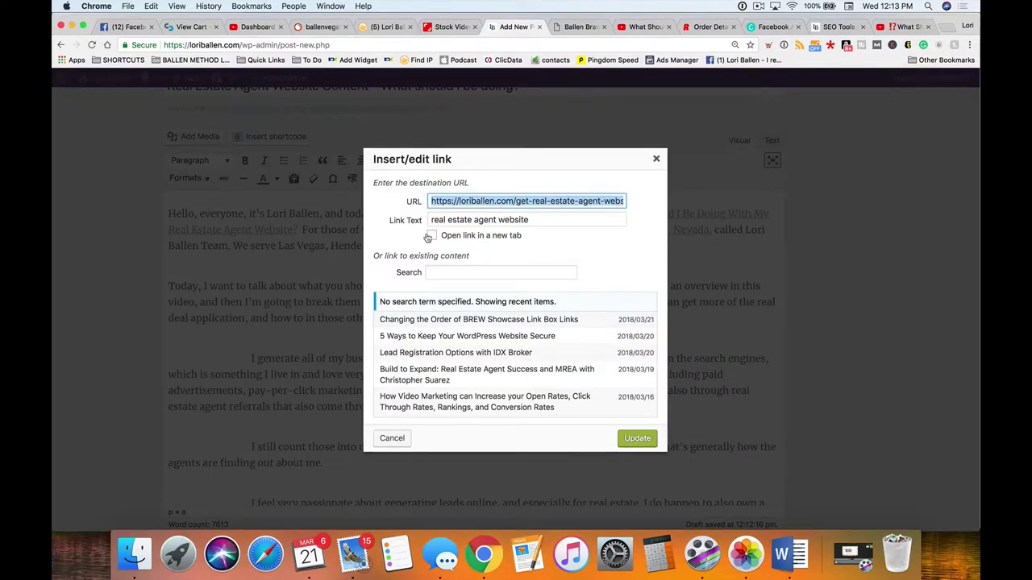
click(431, 236)
click(637, 439)
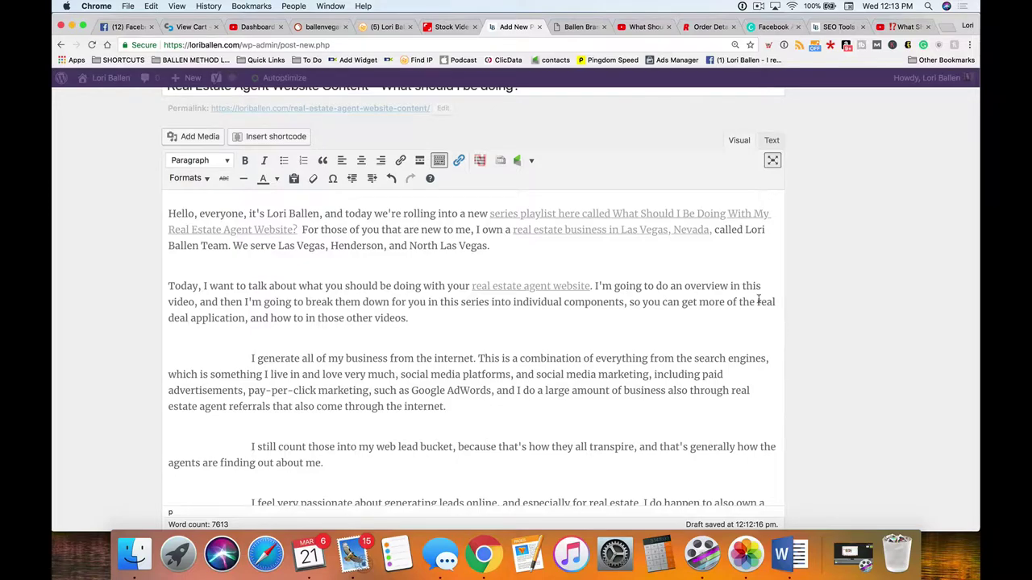
Step: Make "real deal application" in the second paragraph bold and italic
drag(757, 300, 245, 320)
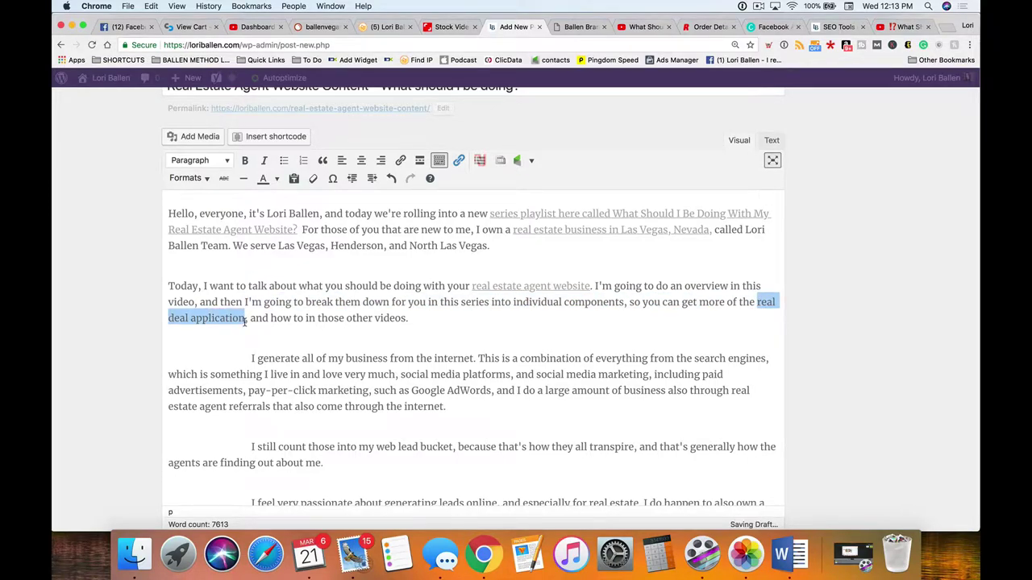
key(super+b)
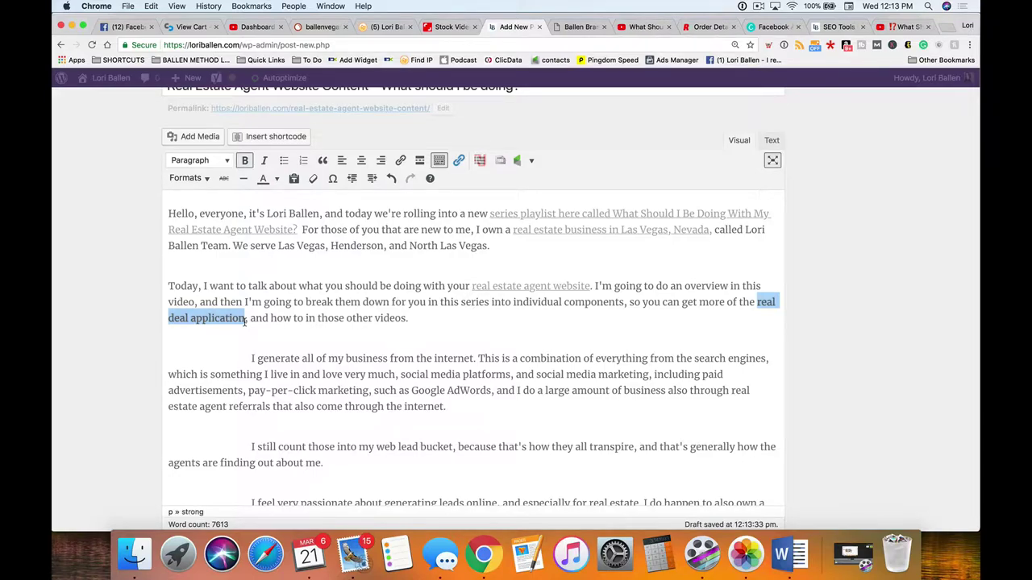
key(super+i)
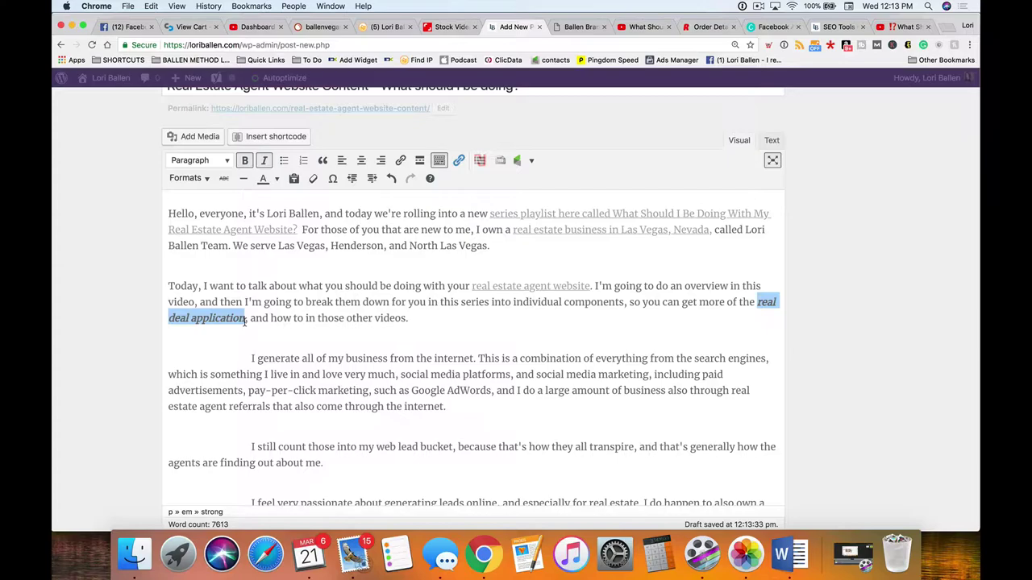
click(423, 317)
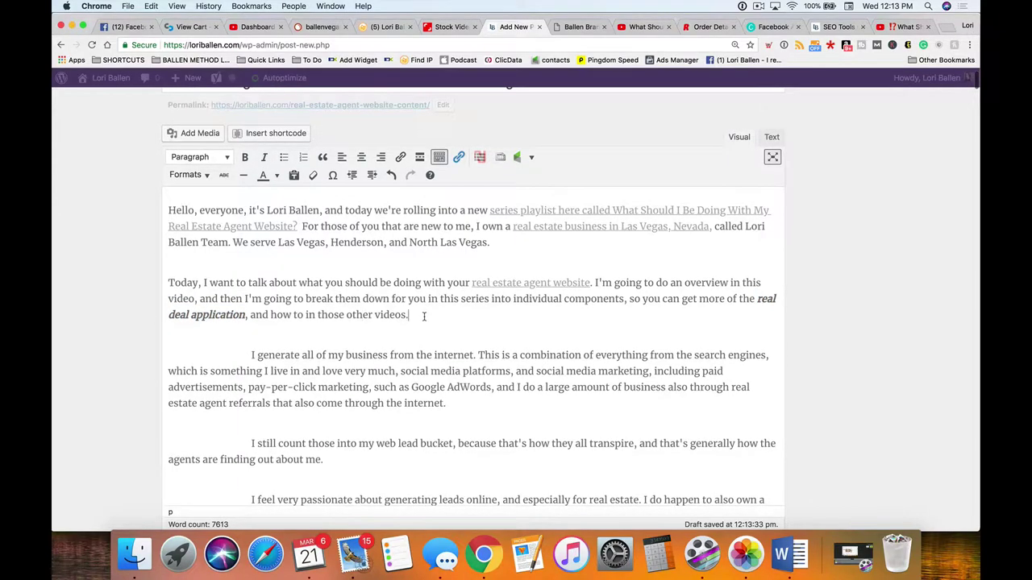
Step: Put double quotation marks around the word "how" in the last sentence of the second paragraph
click(272, 316)
text(")
click(299, 316)
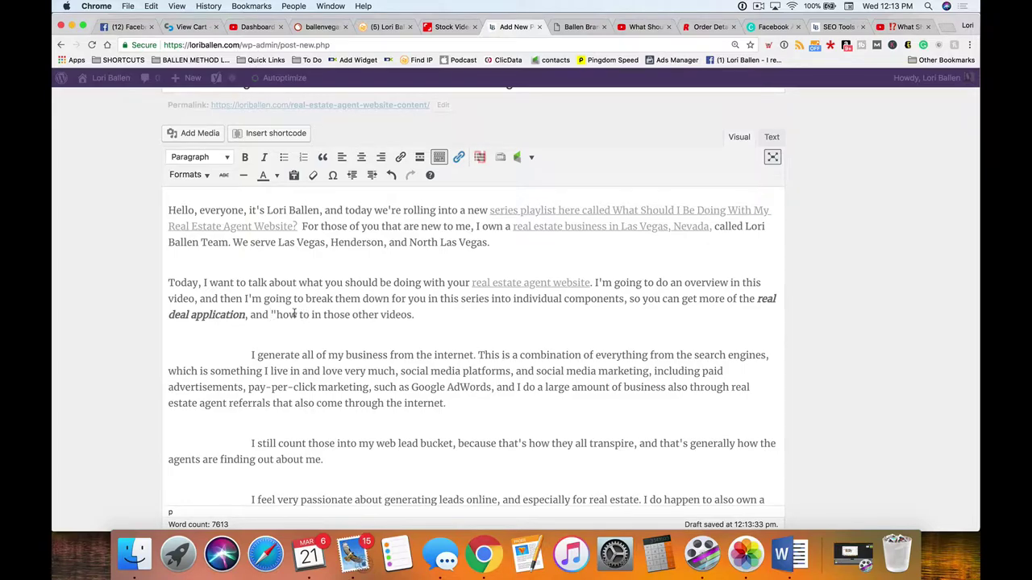
text(")
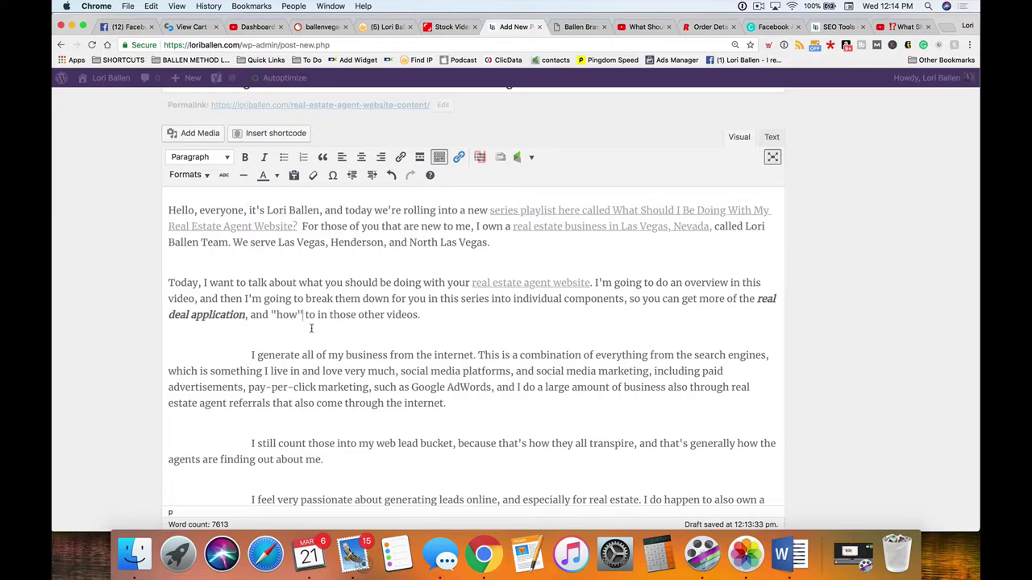
Step: Review the links in the two opening paragraphs and the full text of the second paragraph
click(475, 320)
click(527, 288)
click(592, 228)
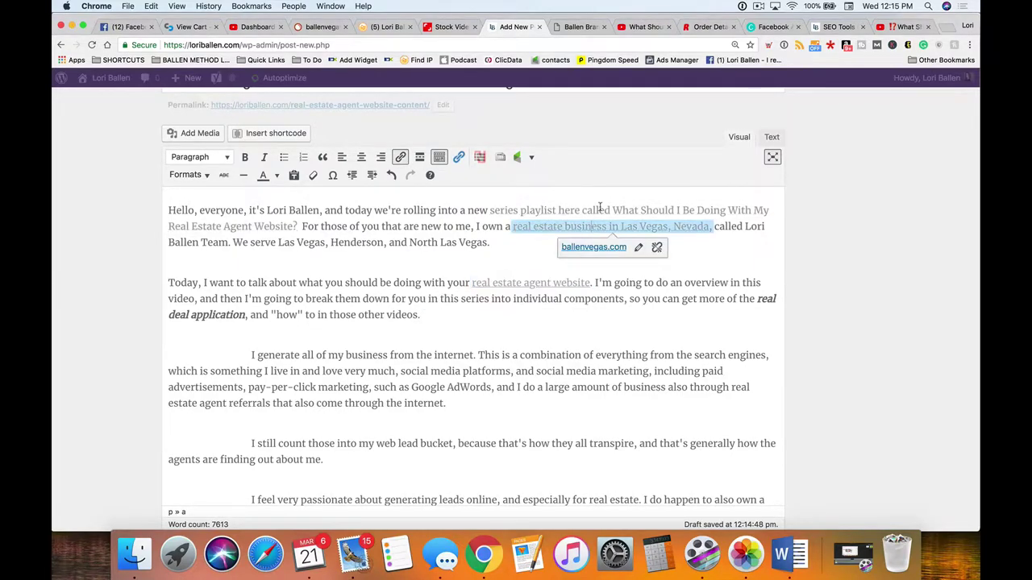
click(202, 227)
click(411, 298)
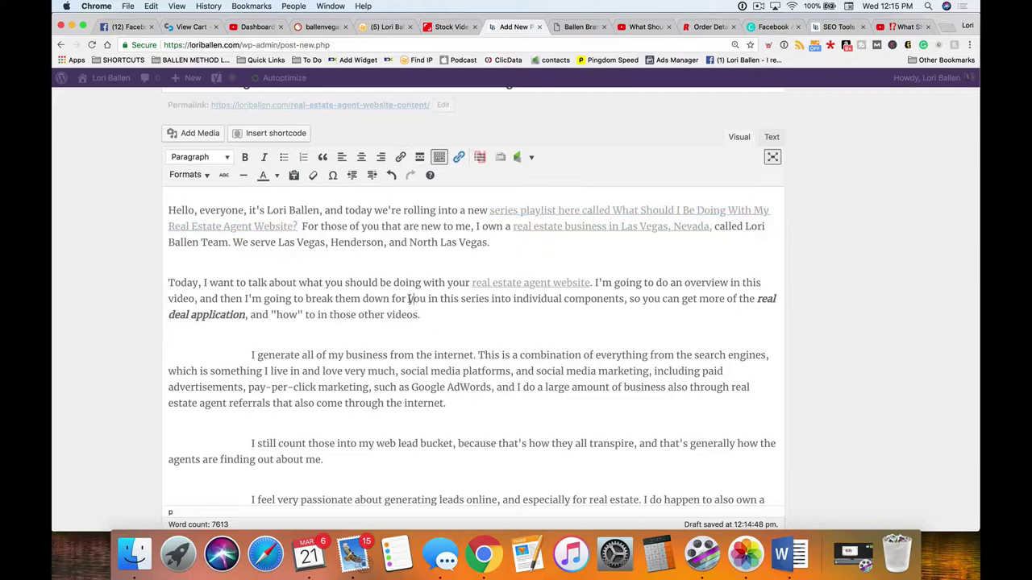
click(541, 282)
click(380, 299)
scroll(415, 329, down, 2)
scroll(415, 329, up, 1)
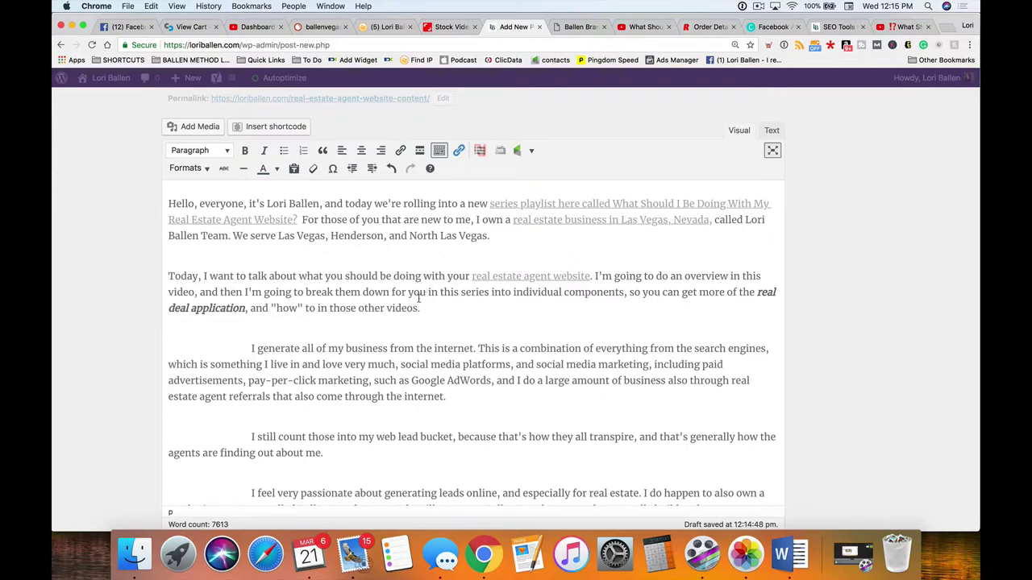
click(442, 312)
drag(457, 306, 168, 276)
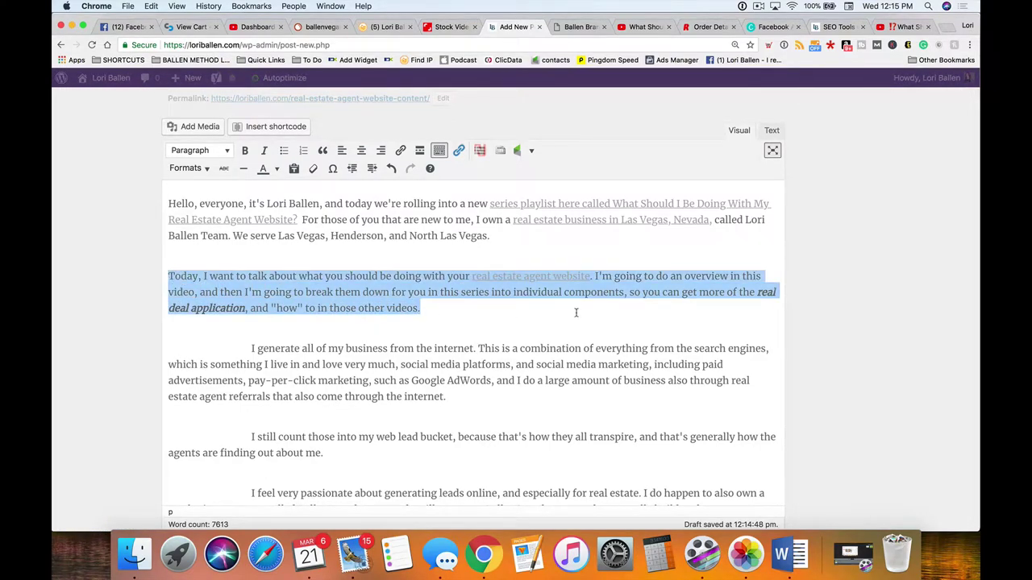
scroll(575, 313, up, 2)
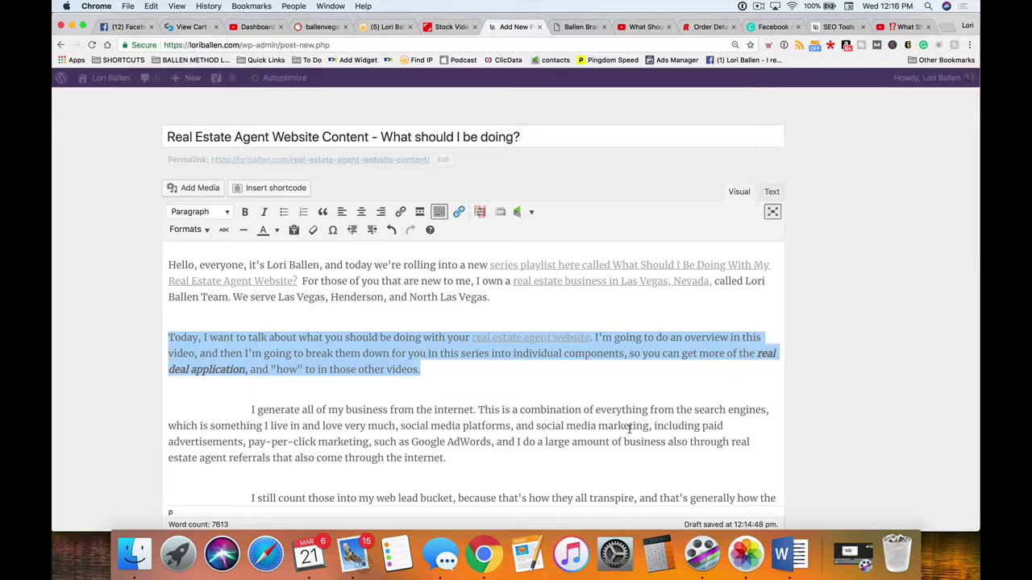
click(309, 353)
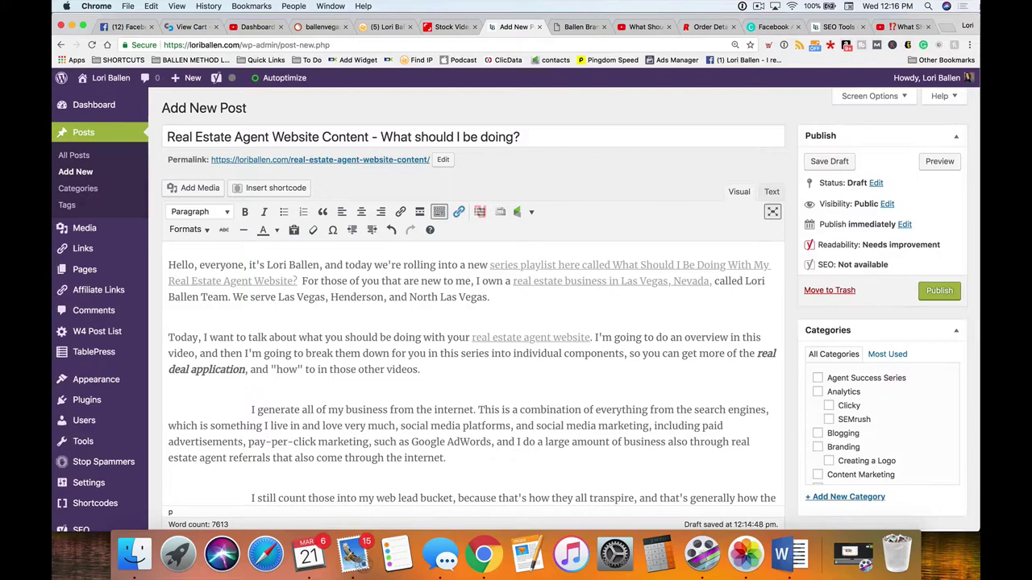
Step: Search Google for "homes for sale in orlando" in a new browser tab
click(950, 28)
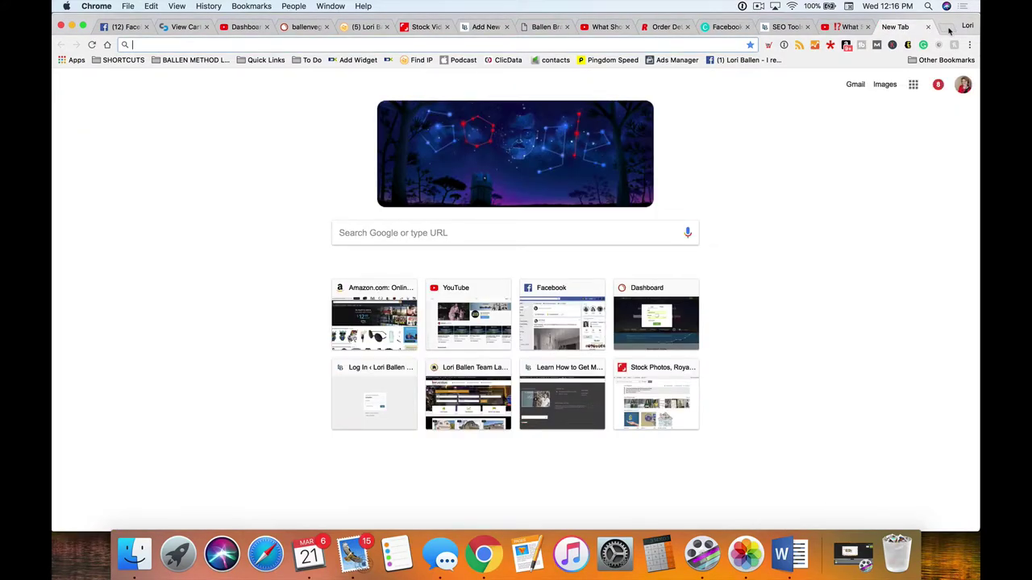
text(homes for sale in or)
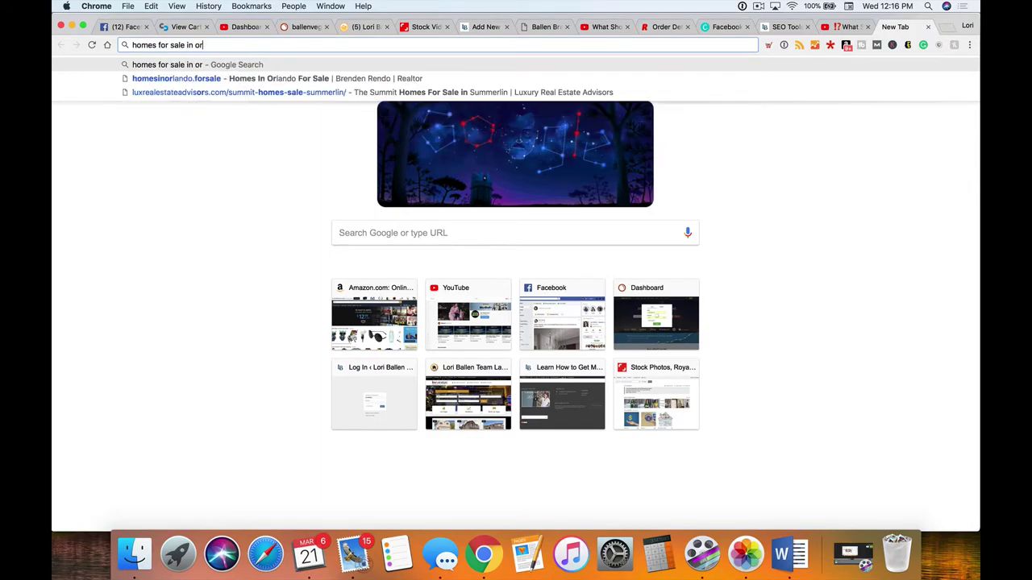
text(lando)
key(Return)
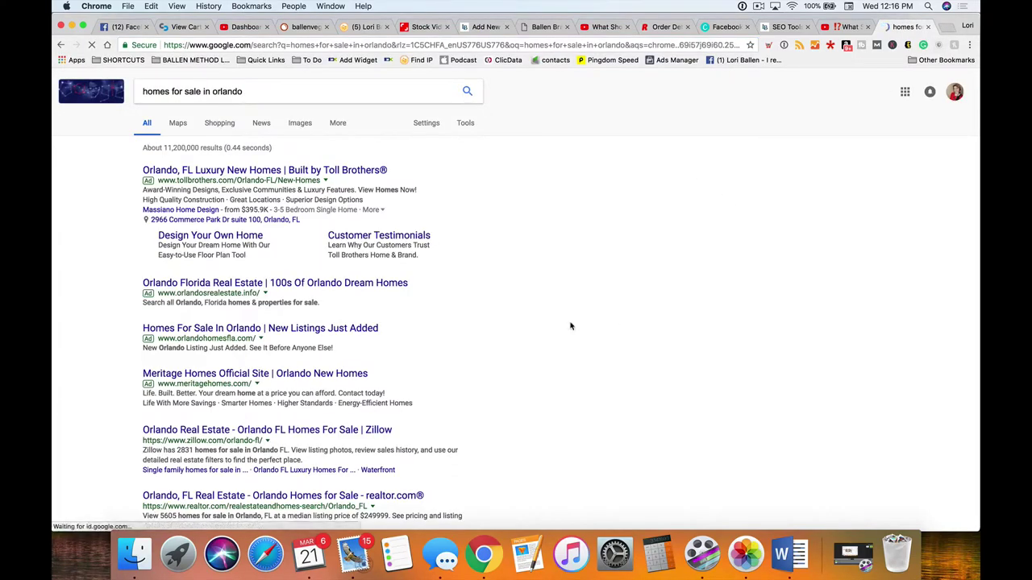
Step: Examine the description snippets of the Zillow, realtor.com and Redfin search results, and return to the WordPress post
scroll(570, 326, down, 5)
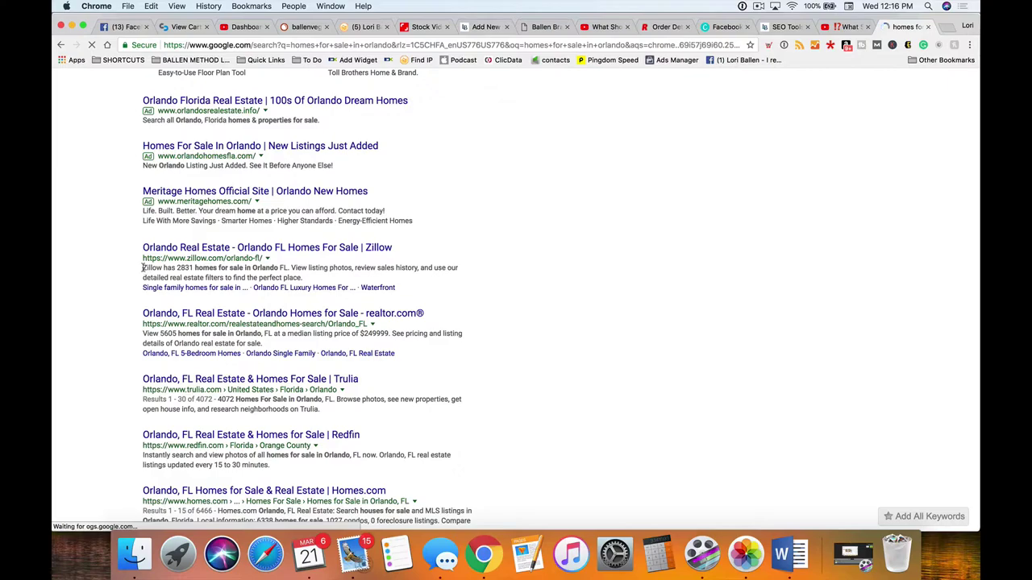
drag(144, 267, 303, 279)
scroll(317, 281, down, 1)
scroll(317, 282, down, 2)
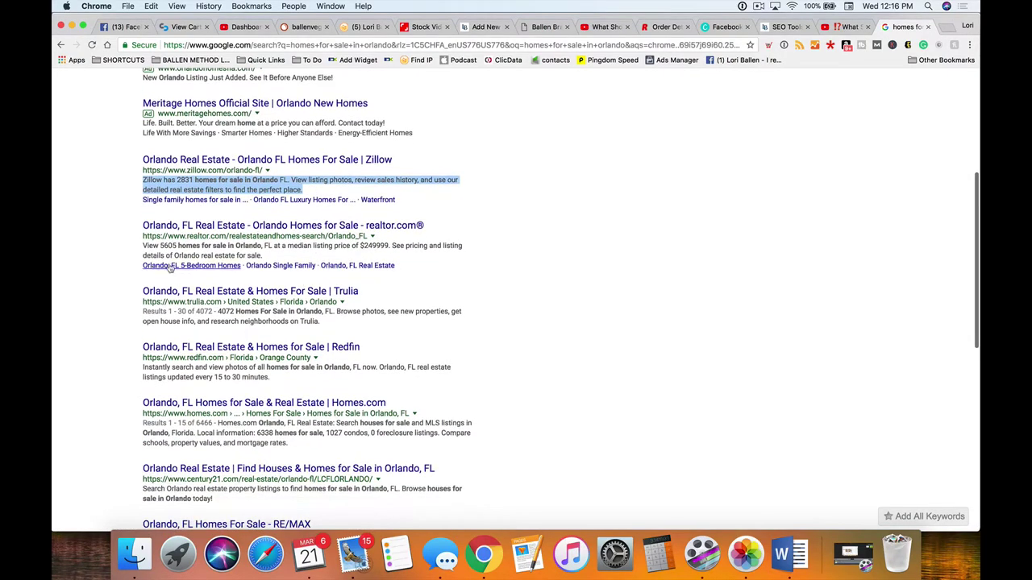
drag(144, 245, 262, 255)
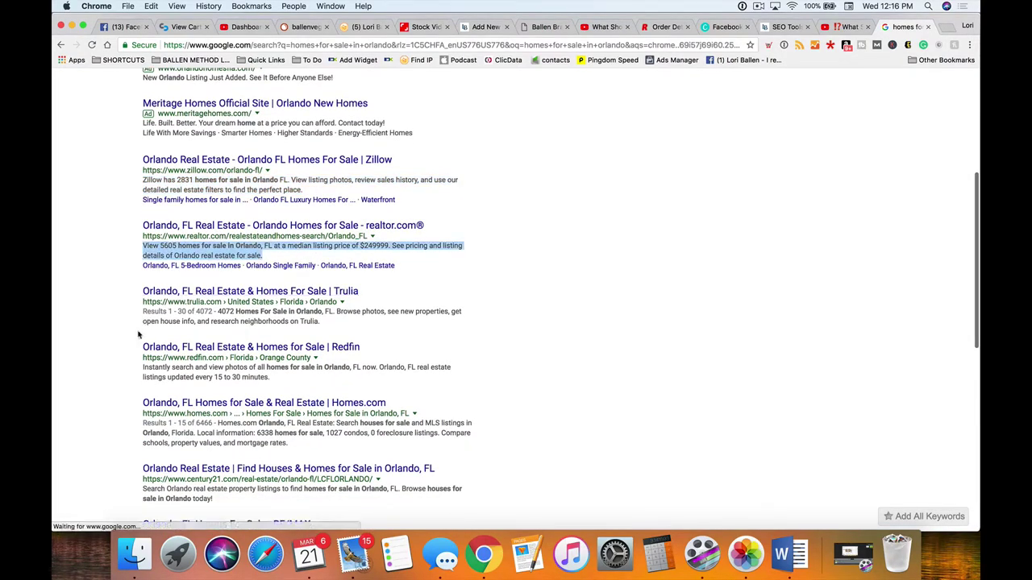
drag(365, 327, 137, 321)
scroll(280, 322, down, 2)
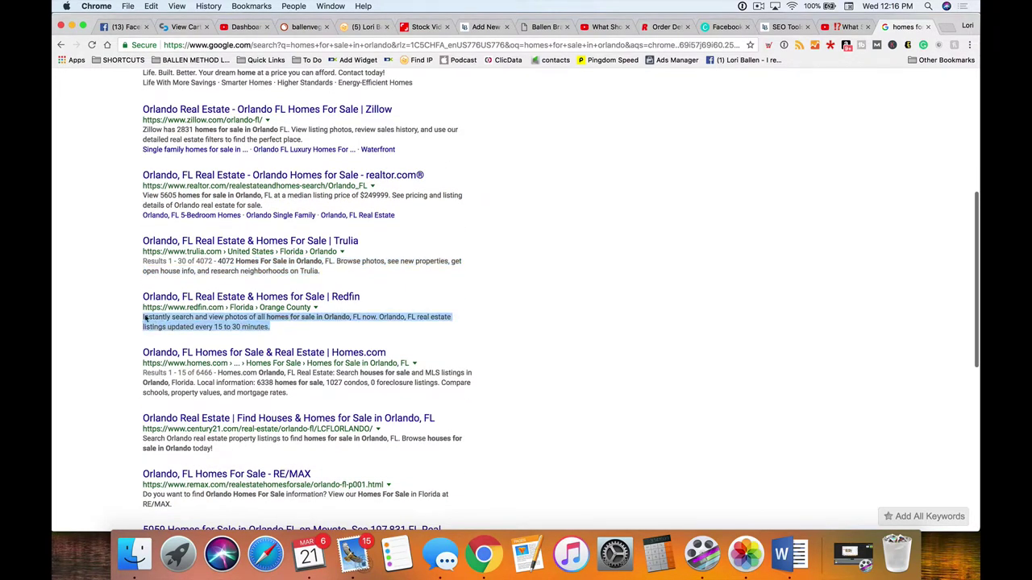
scroll(733, 283, up, 10)
click(486, 26)
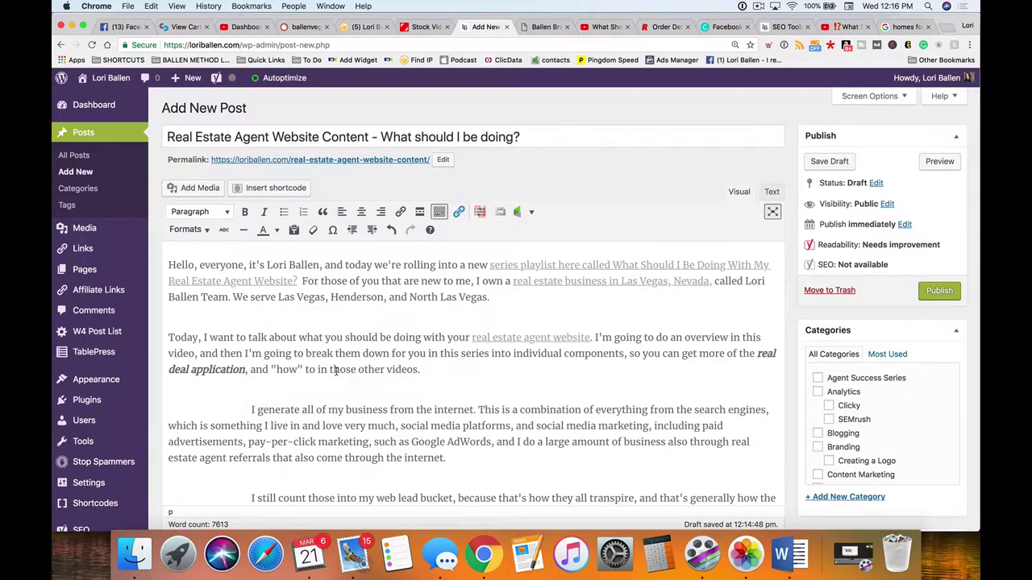
Step: Select the entire second paragraph of the post, from "Today, I want to talk" through "those other videos."
scroll(306, 339, down, 1)
drag(471, 345, 166, 308)
scroll(687, 334, up, 1)
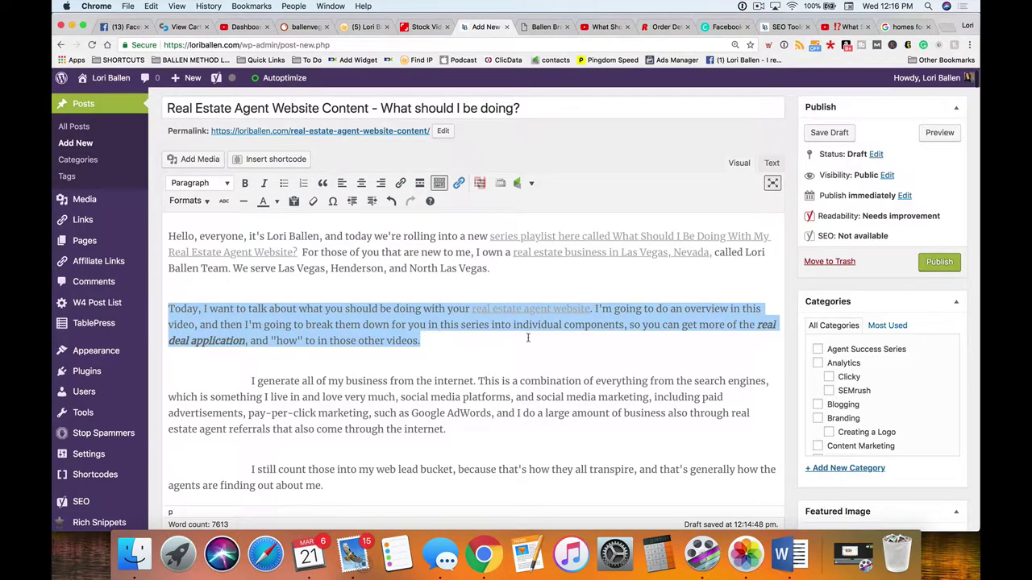
Step: Set the post's rich snippet type to Article and place the cursor in its short description
scroll(528, 339, down, 15)
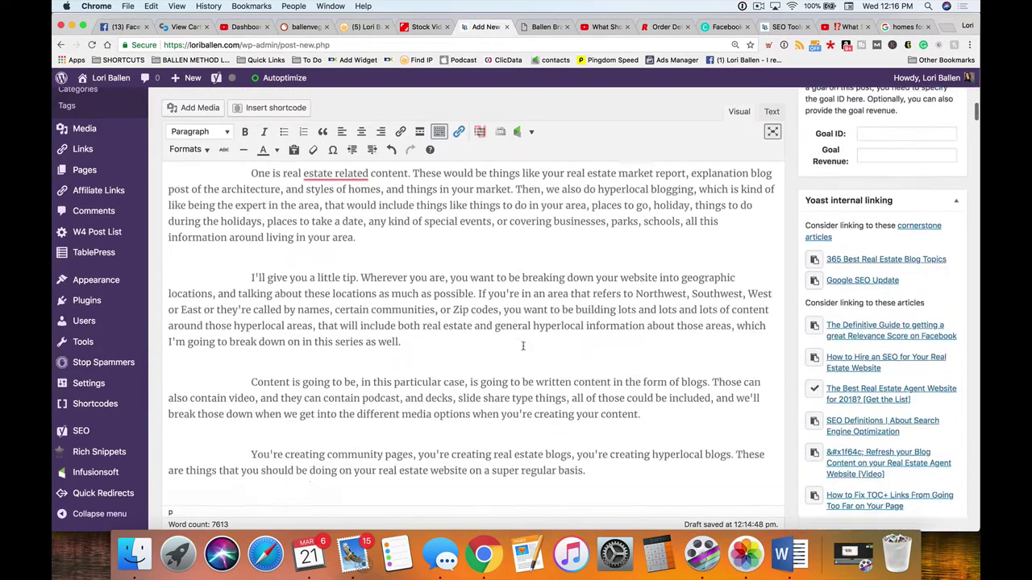
scroll(519, 317, down, 20)
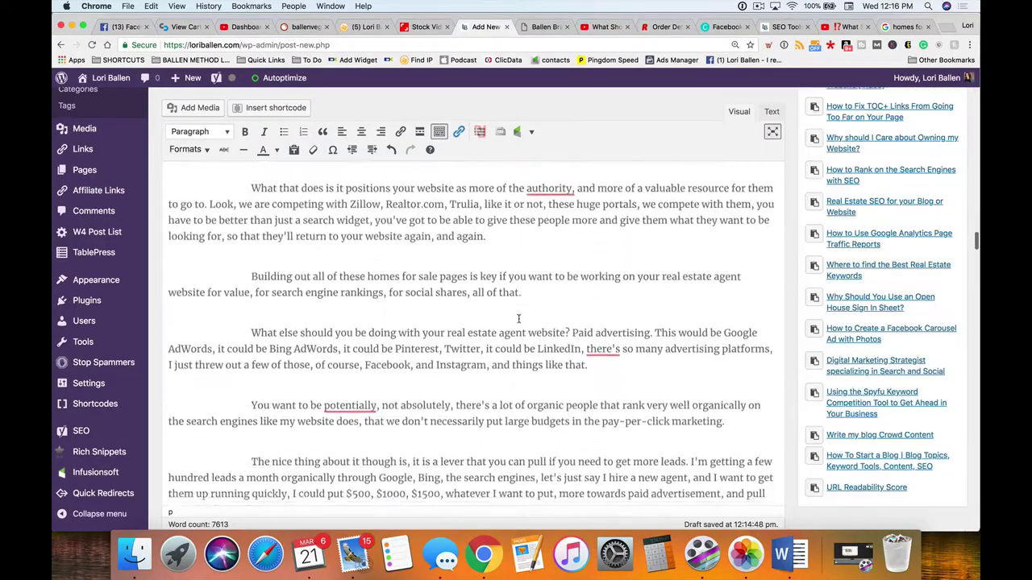
scroll(509, 322, down, 5)
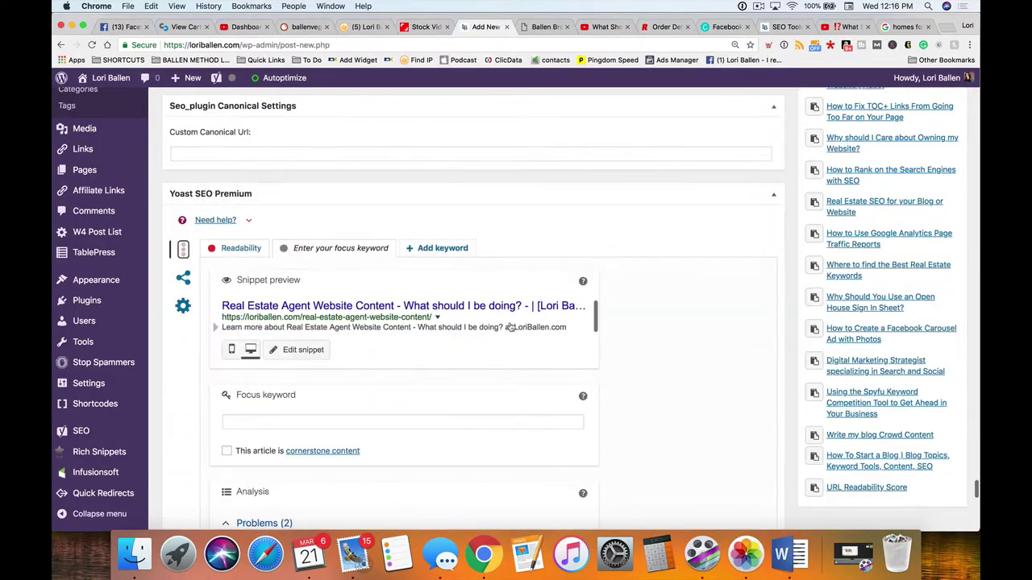
scroll(508, 322, up, 10)
scroll(502, 323, down, 4)
scroll(502, 323, down, 5)
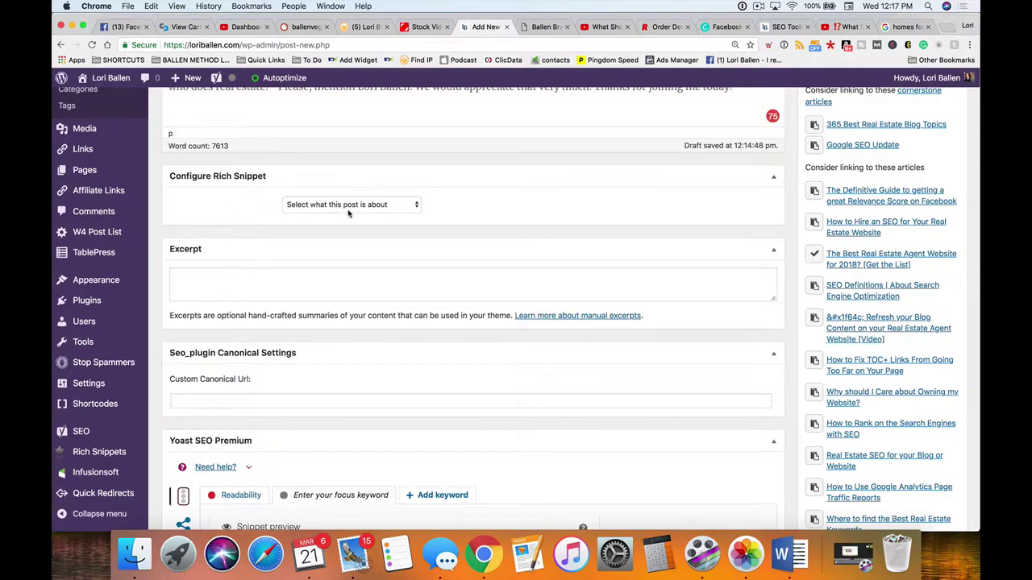
click(390, 207)
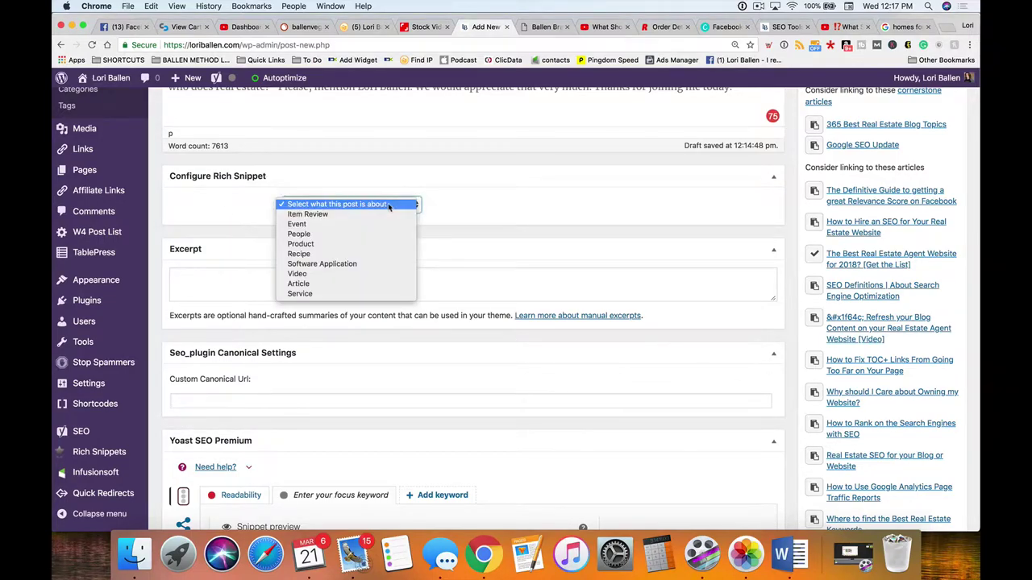
click(334, 285)
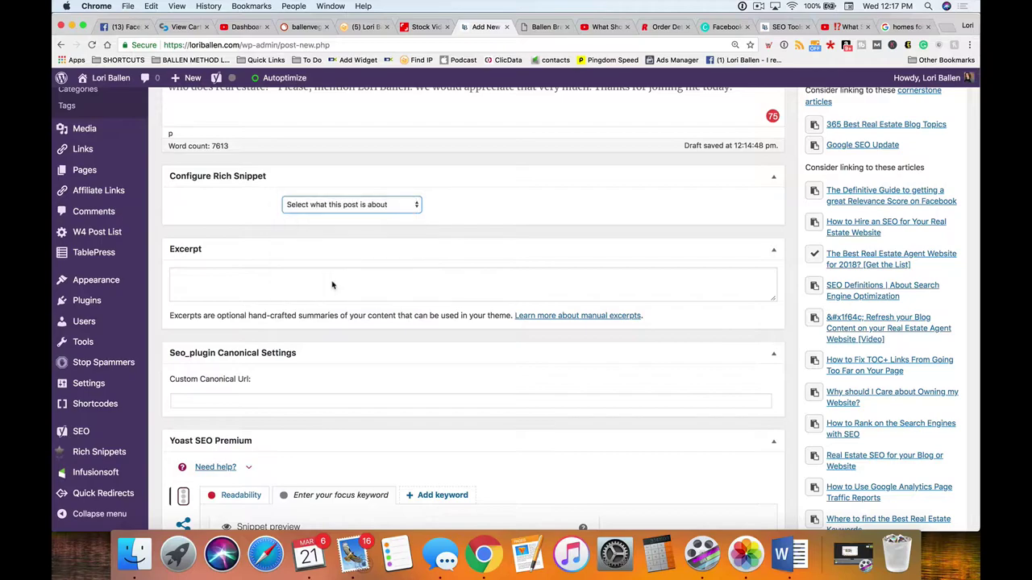
scroll(334, 287, down, 3)
click(340, 268)
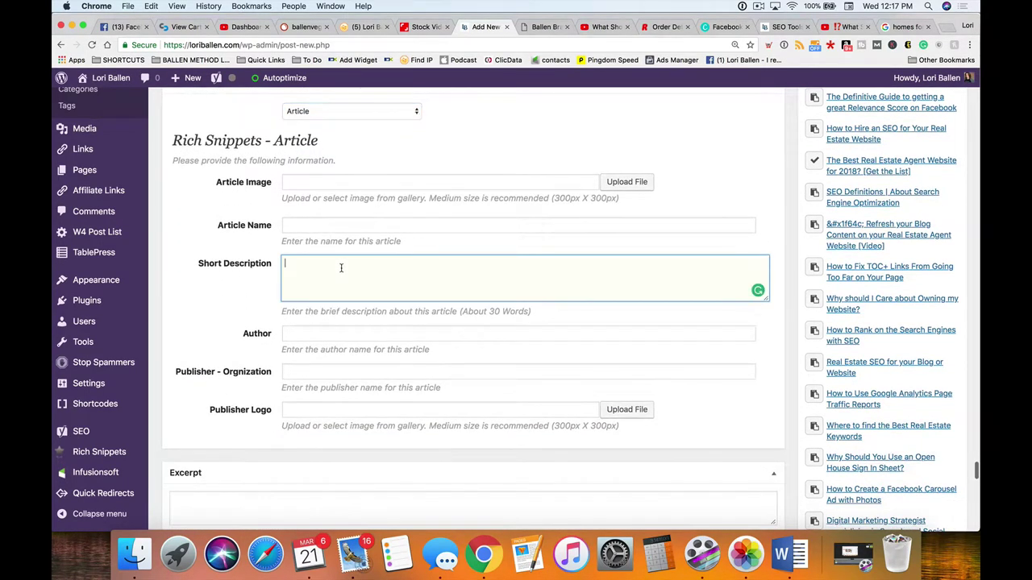
scroll(342, 270, up, 2)
scroll(414, 316, down, 1)
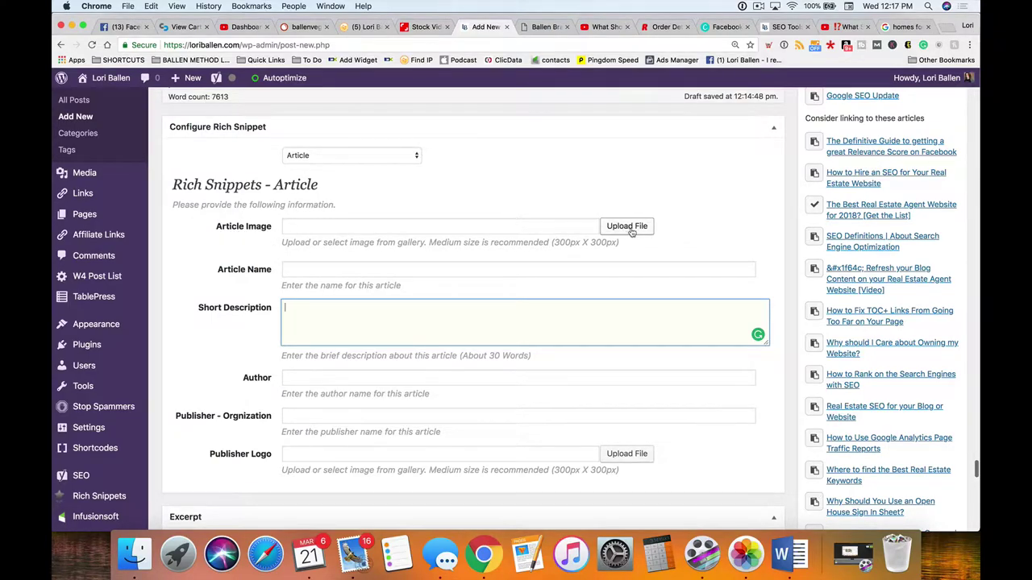
scroll(713, 242, up, 10)
scroll(709, 243, down, 10)
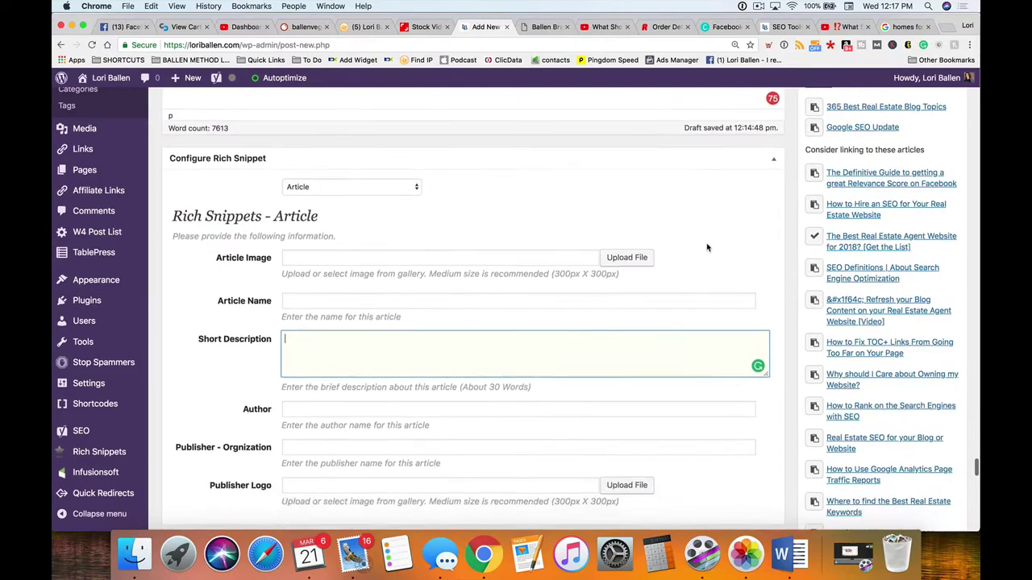
click(624, 192)
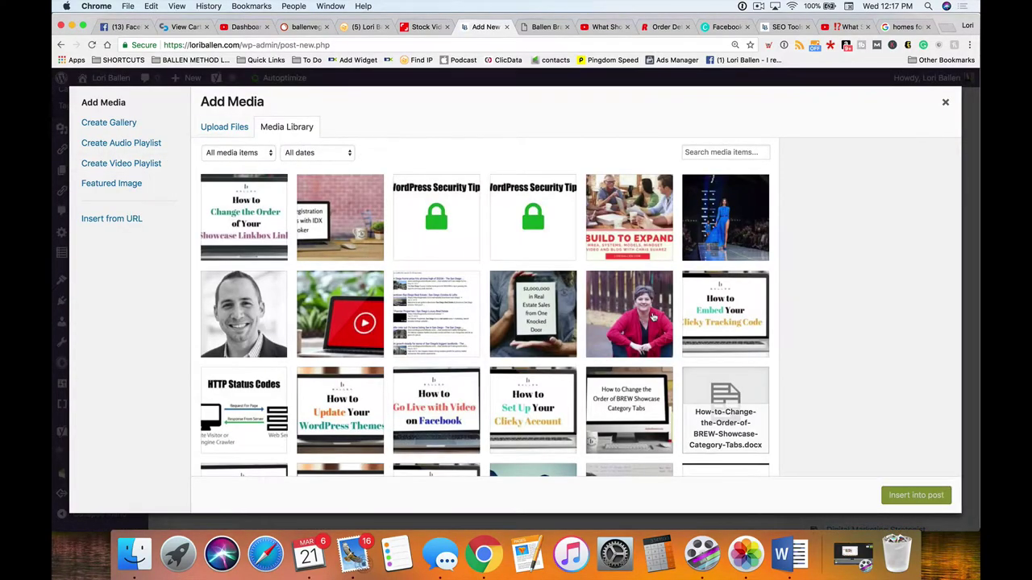
click(945, 102)
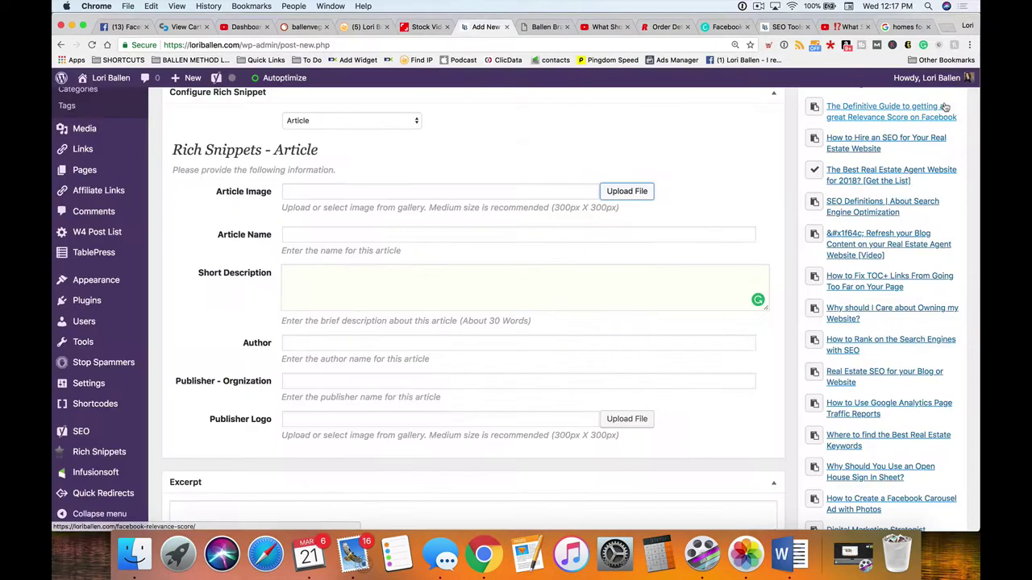
Step: Open the file upload for the article image and look through the Thumbnails folder without choosing a file
click(633, 198)
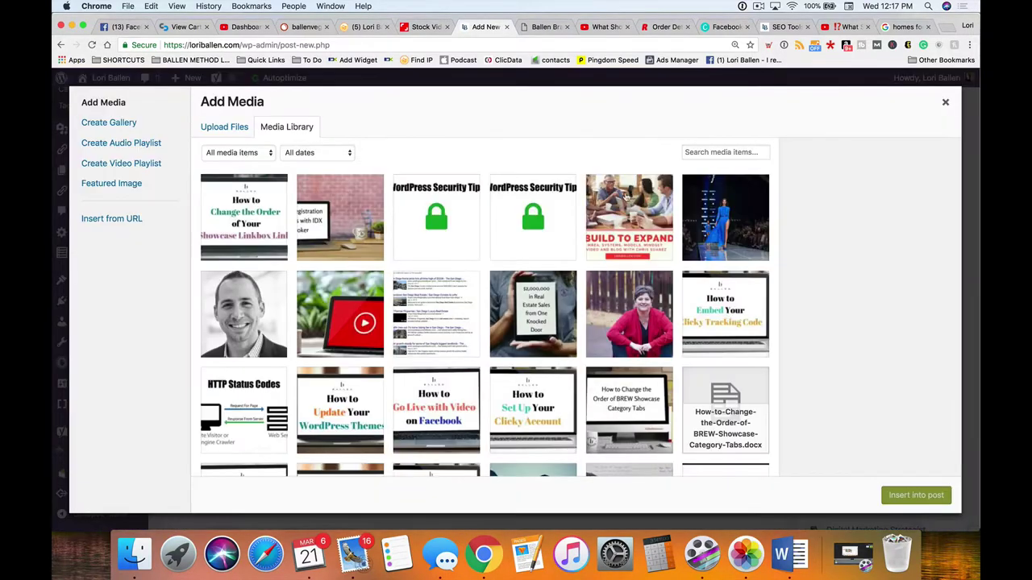
click(238, 135)
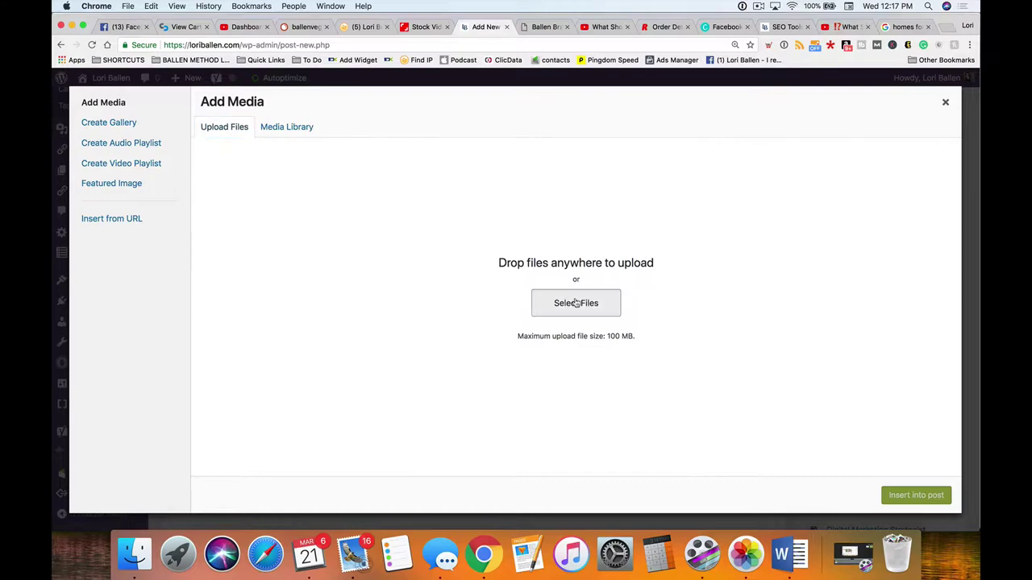
click(577, 301)
scroll(339, 241, down, 3)
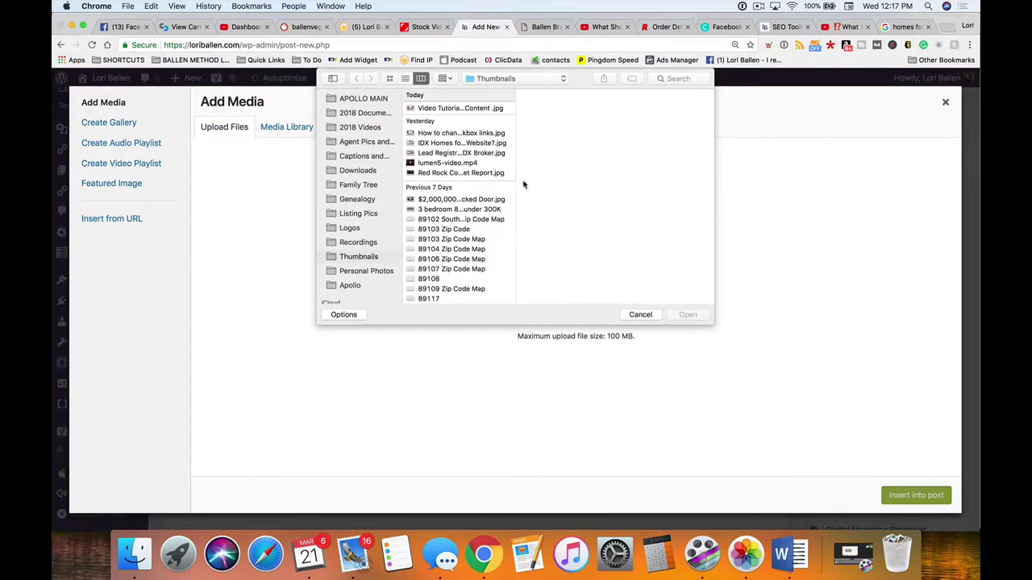
click(641, 315)
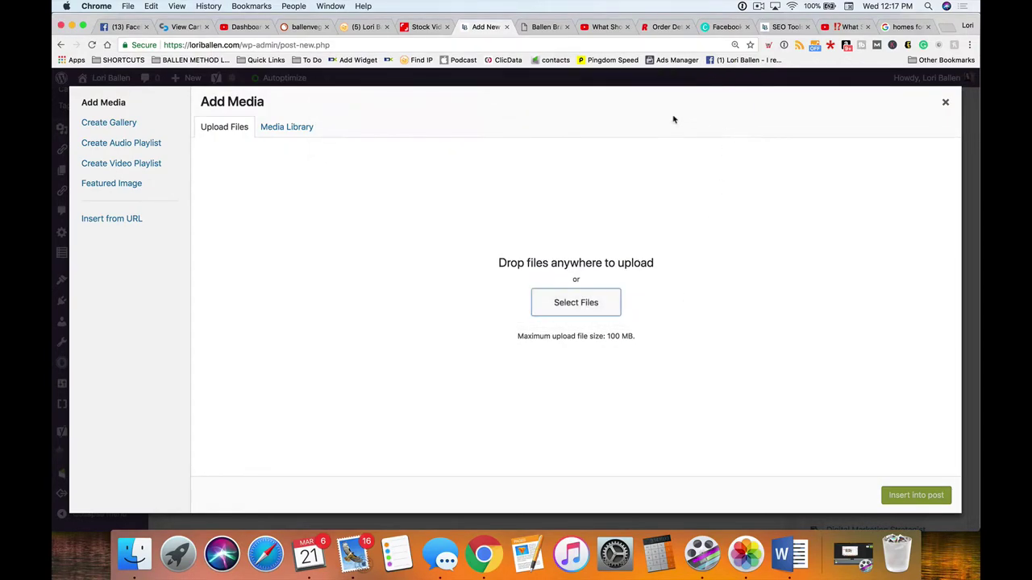
Step: Switch to the YouTube playlist and open its video, "What Should I Be Doing With My Real Estate Agent Website?", for editing
click(611, 26)
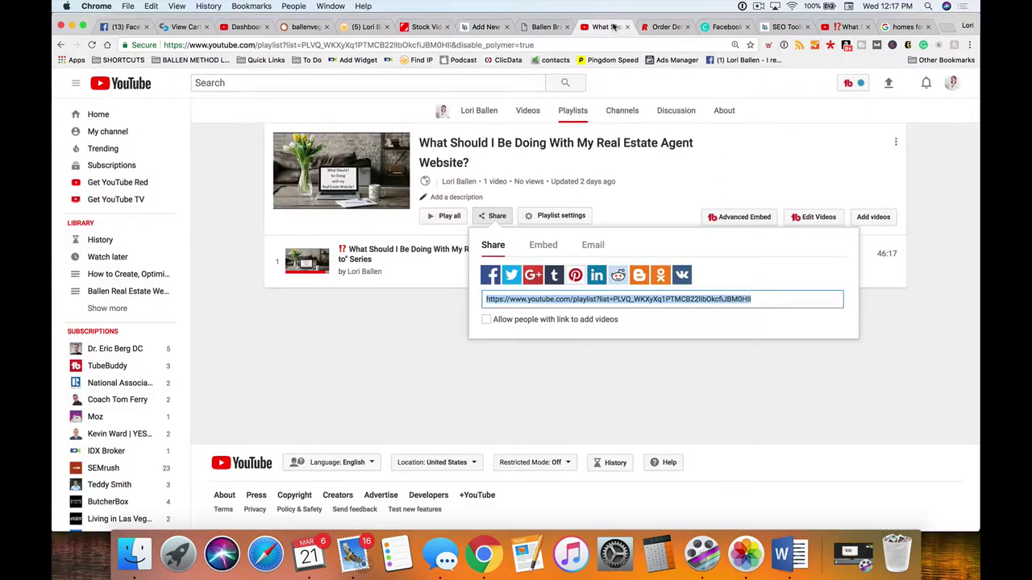
click(329, 359)
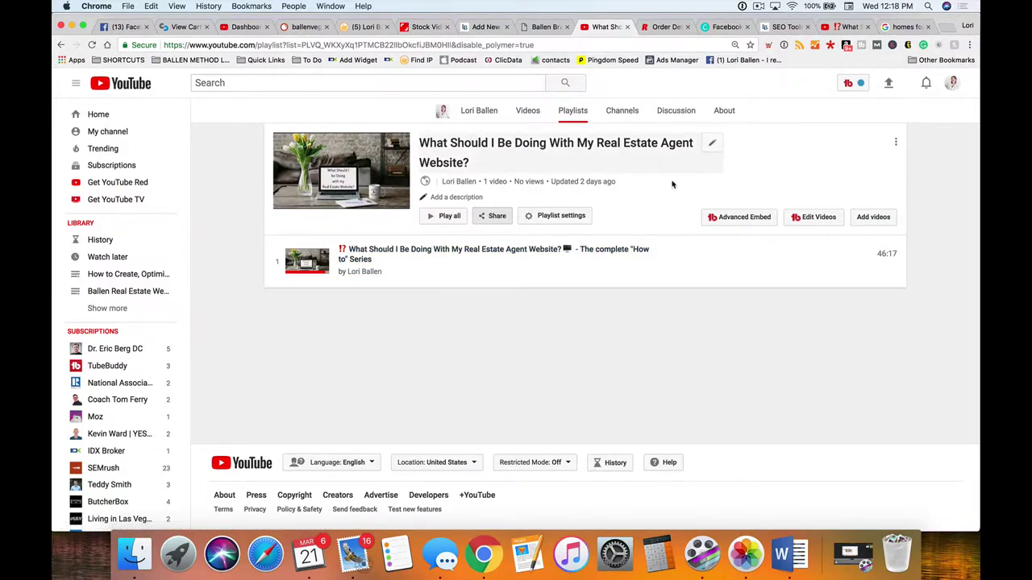
click(393, 253)
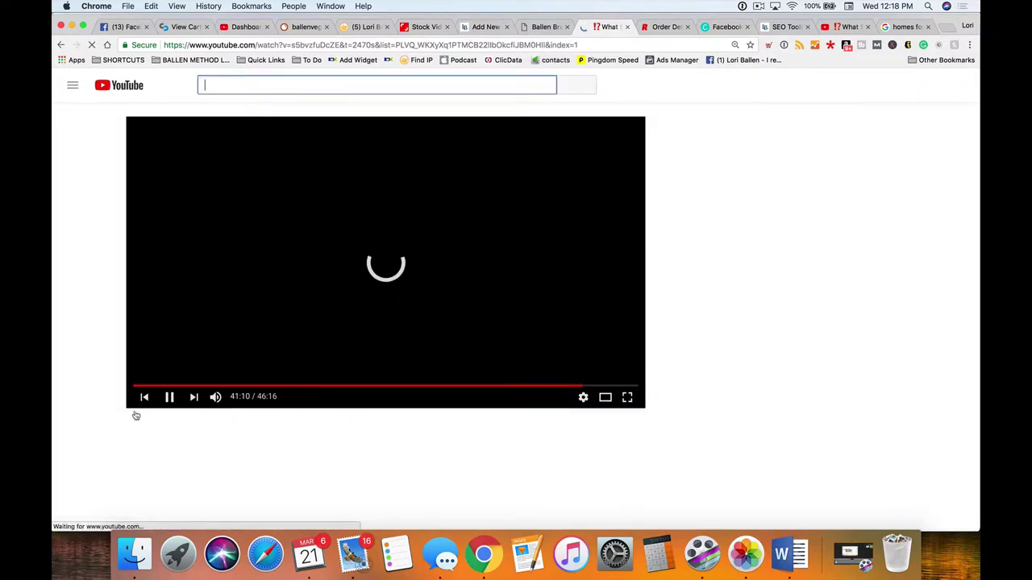
scroll(376, 279, down, 3)
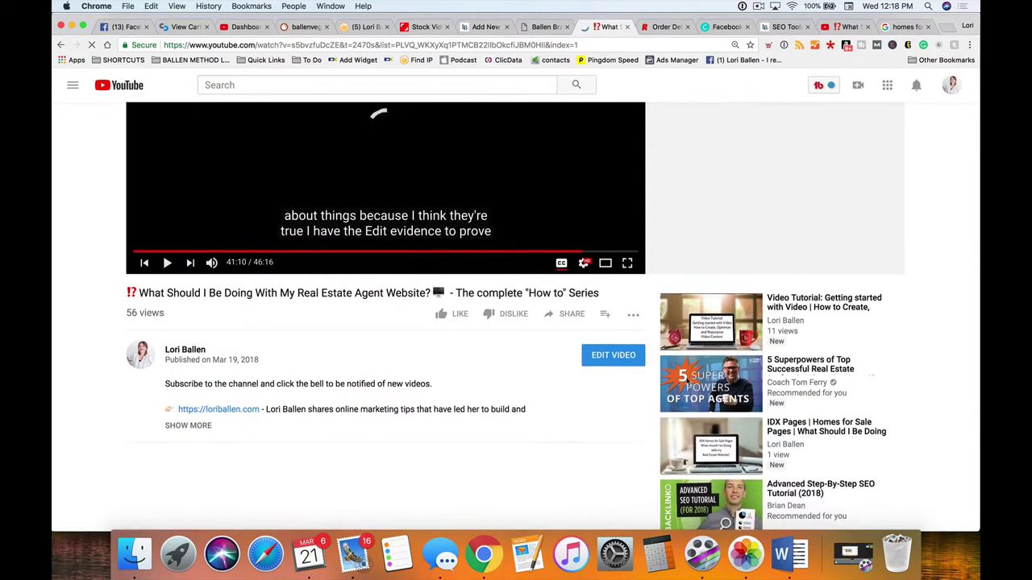
click(613, 355)
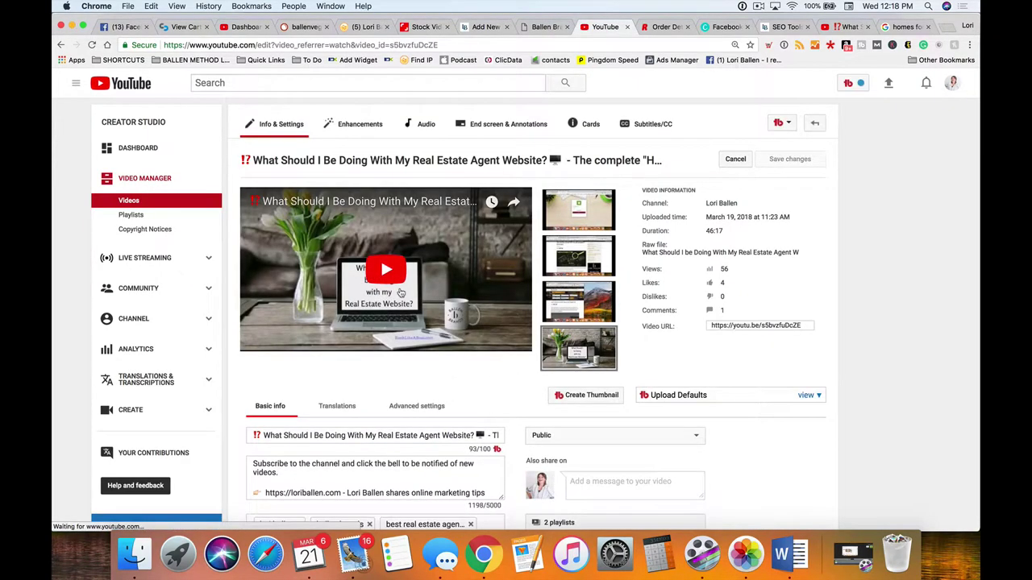
Step: Open the video's custom thumbnail at full size and save it as a JPEG on the Desktop, named "What Should I Be Doing With my Real Estate Age"
scroll(401, 293, down, 3)
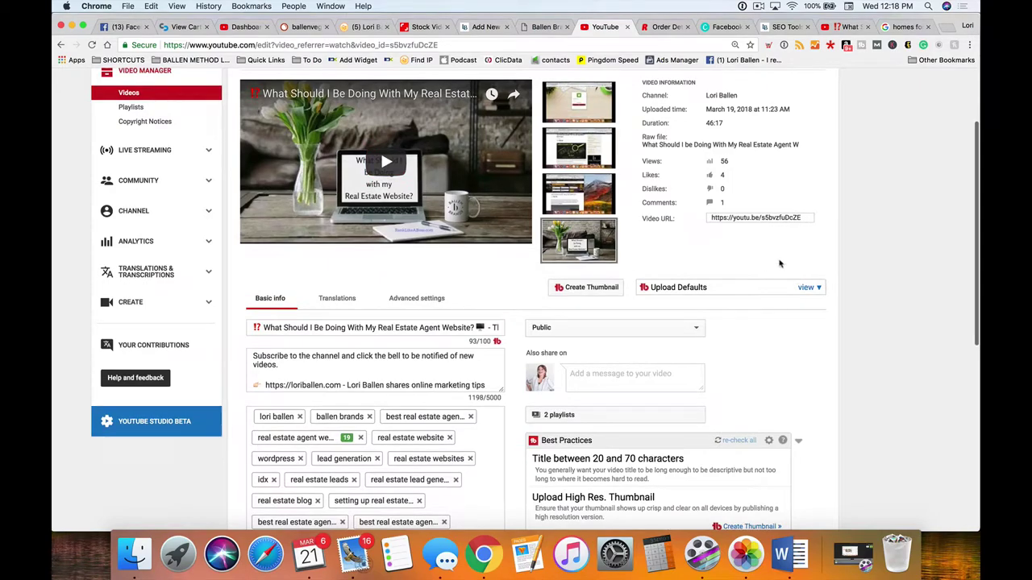
mouse_move(595, 247)
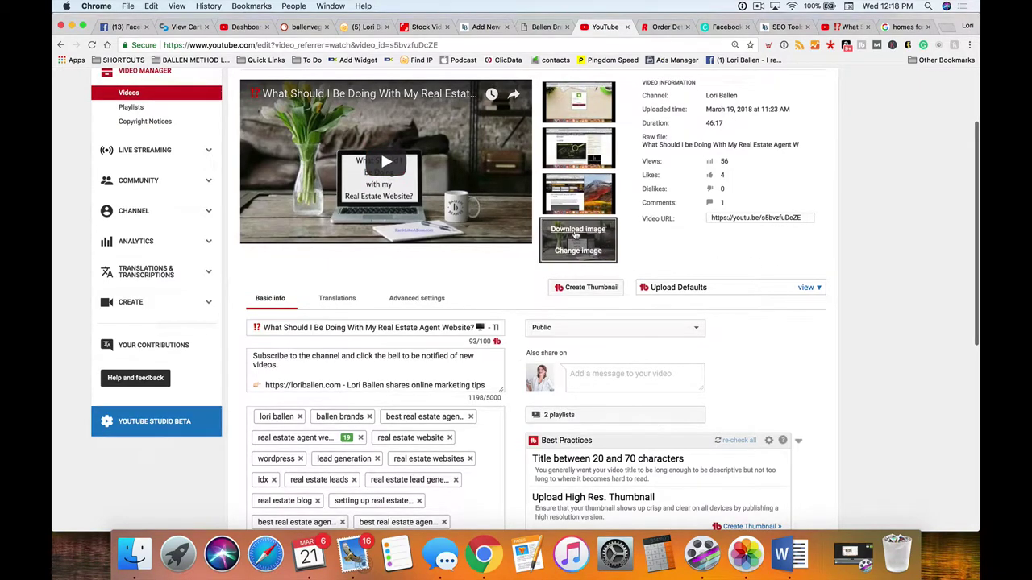
click(576, 231)
right_click(462, 256)
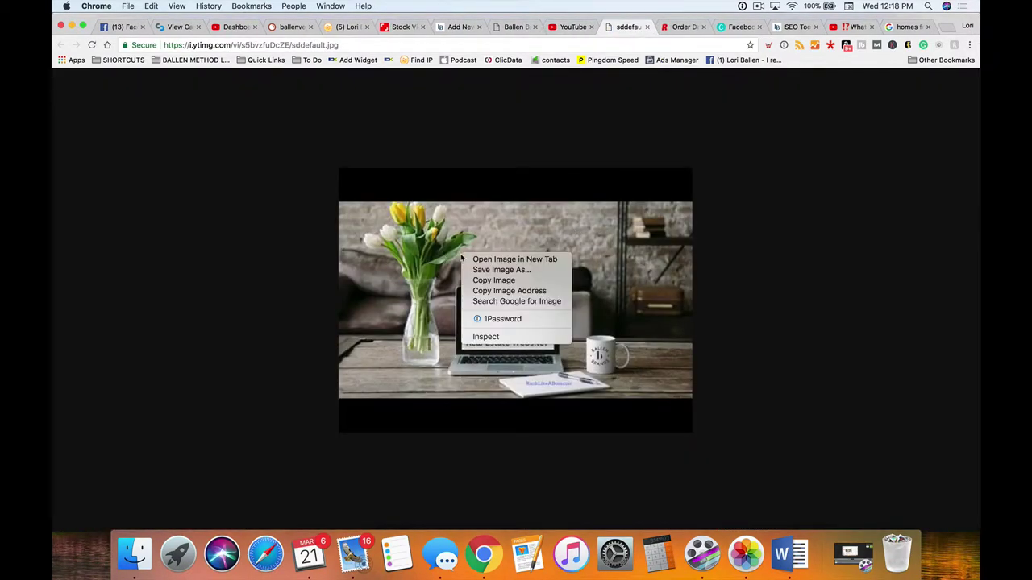
click(500, 270)
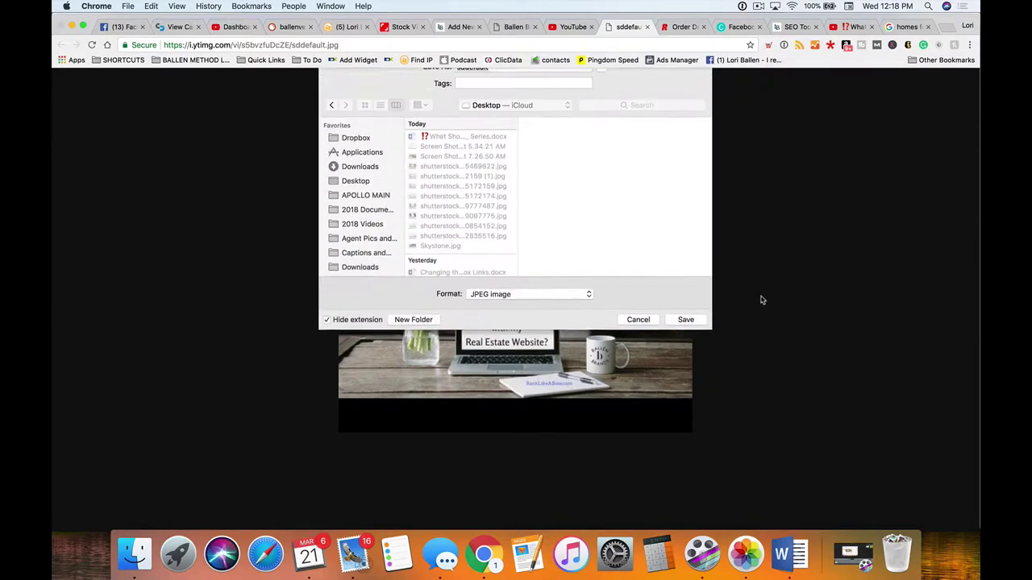
text(What Should I Be Doing With m)
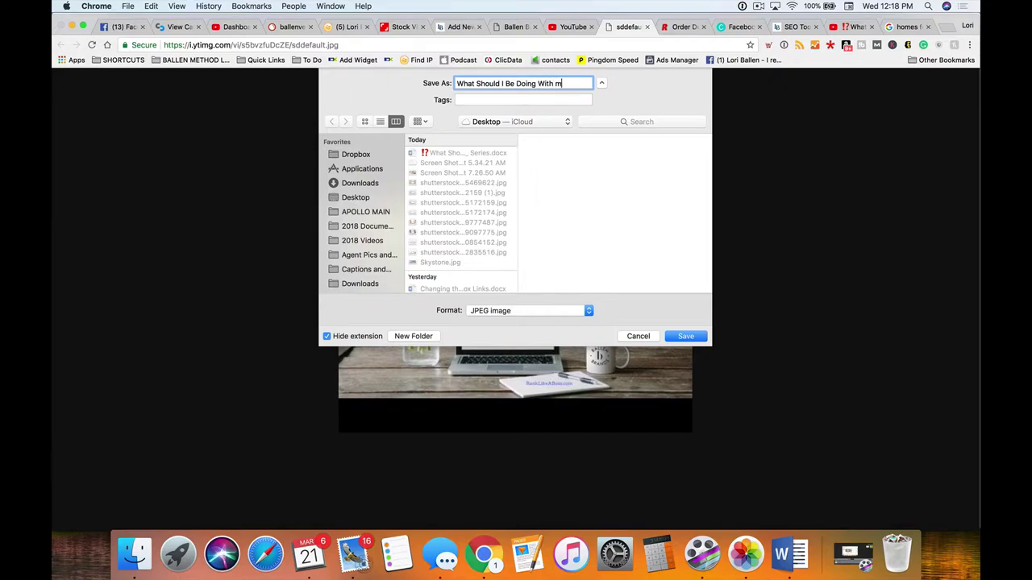
text(y Real Estate Age)
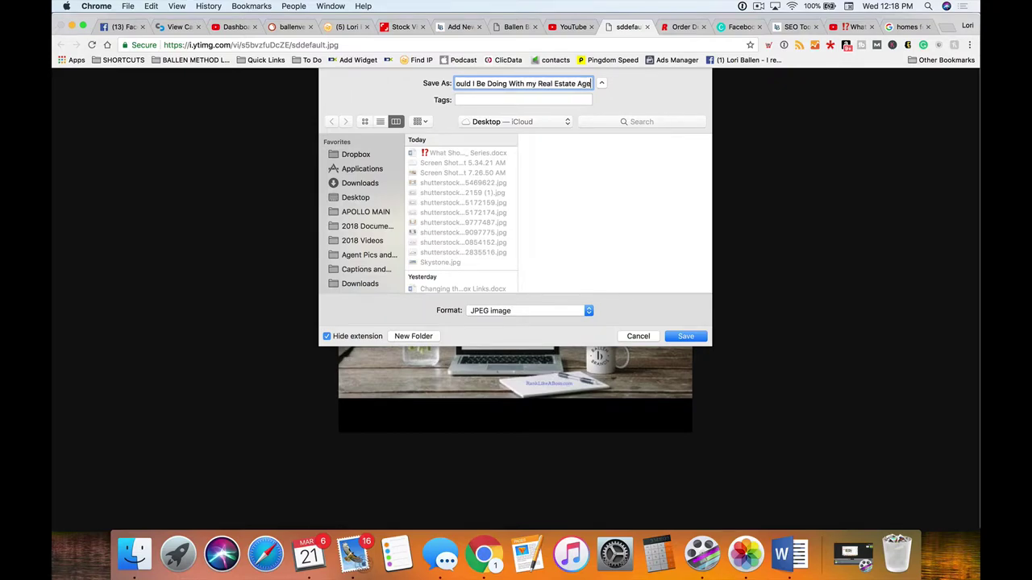
Step: Save the image as "What Should I Be Doing With my Real Estate Agent Website" in the Thumbnails folder, replacing the existing file
text(nt Website)
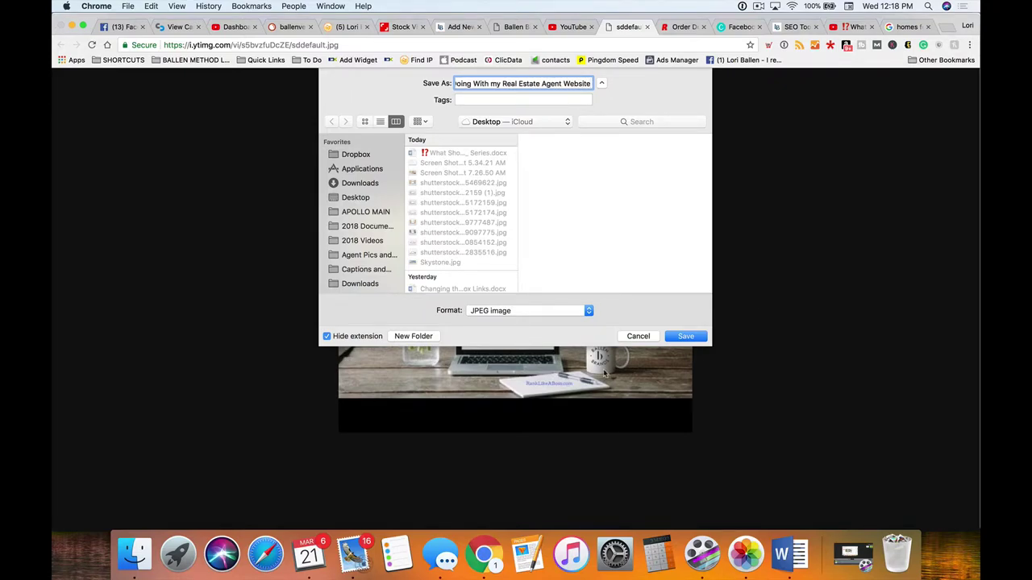
scroll(395, 253, down, 5)
scroll(394, 253, down, 5)
scroll(387, 234, up, 5)
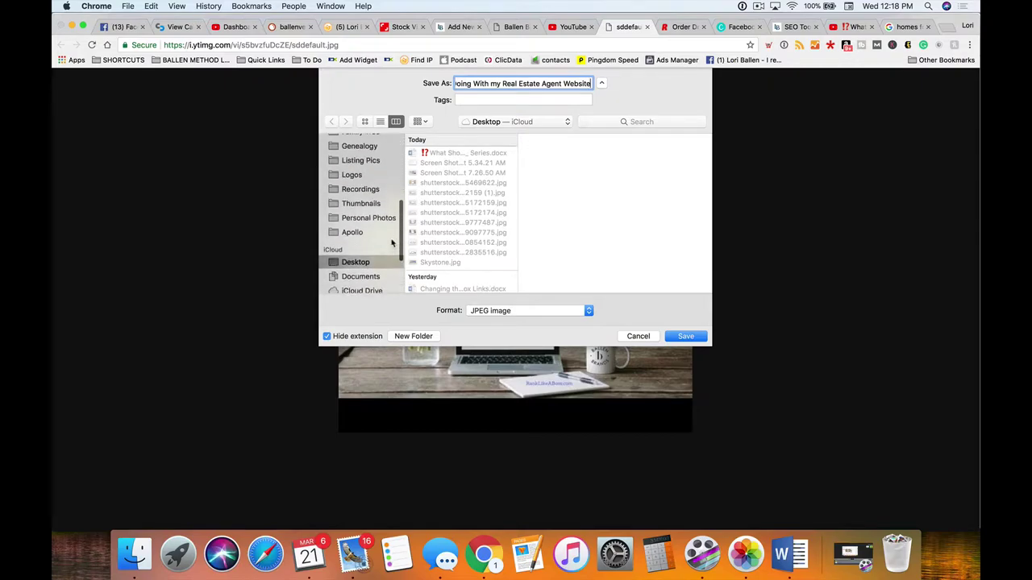
click(361, 208)
click(698, 338)
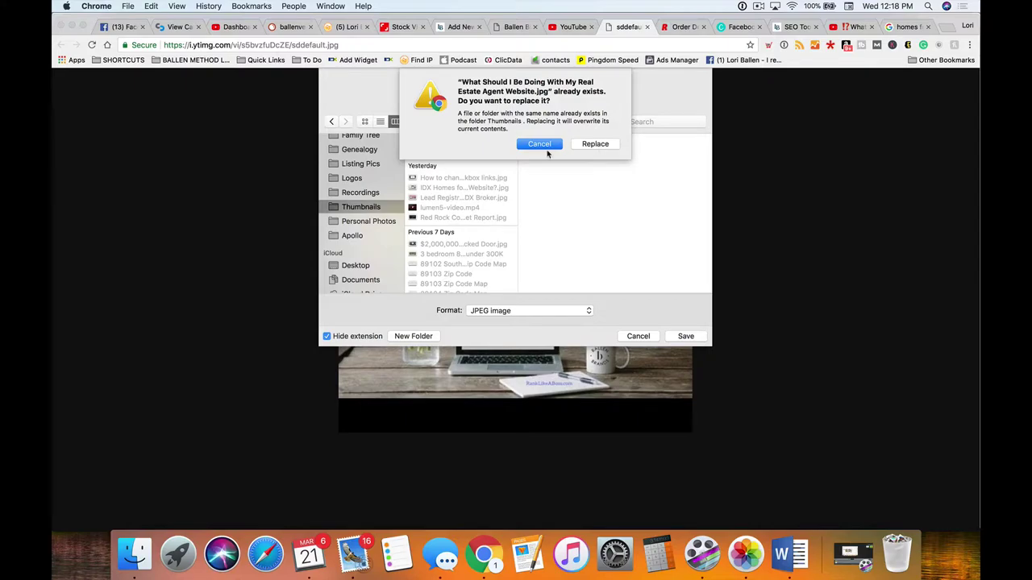
click(537, 147)
click(498, 125)
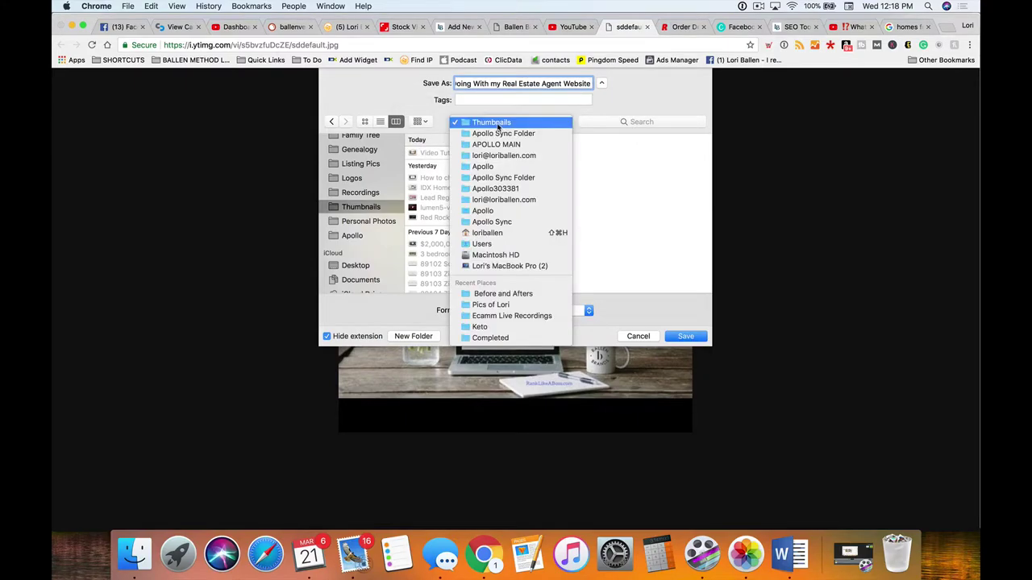
click(498, 123)
click(682, 337)
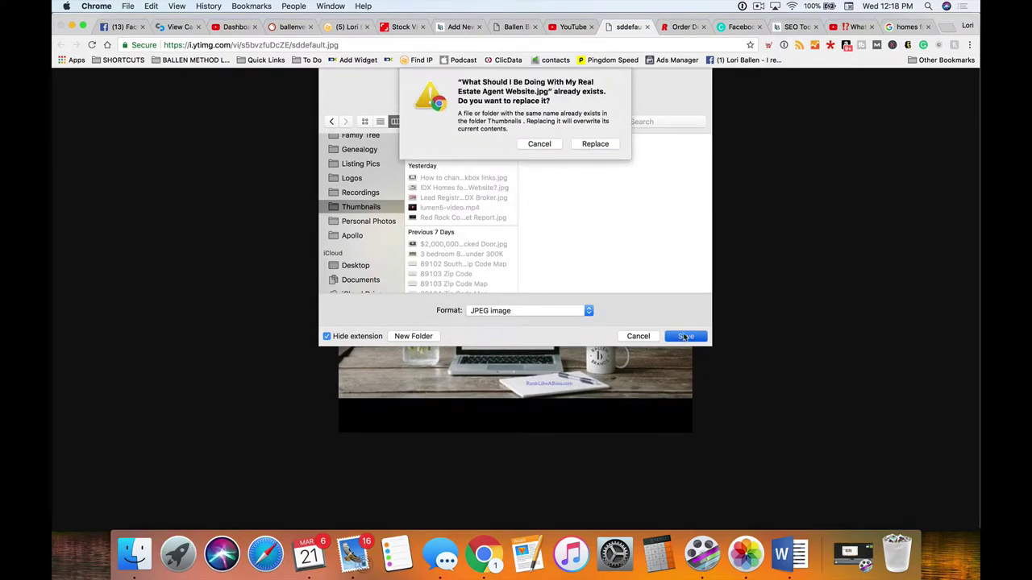
click(595, 144)
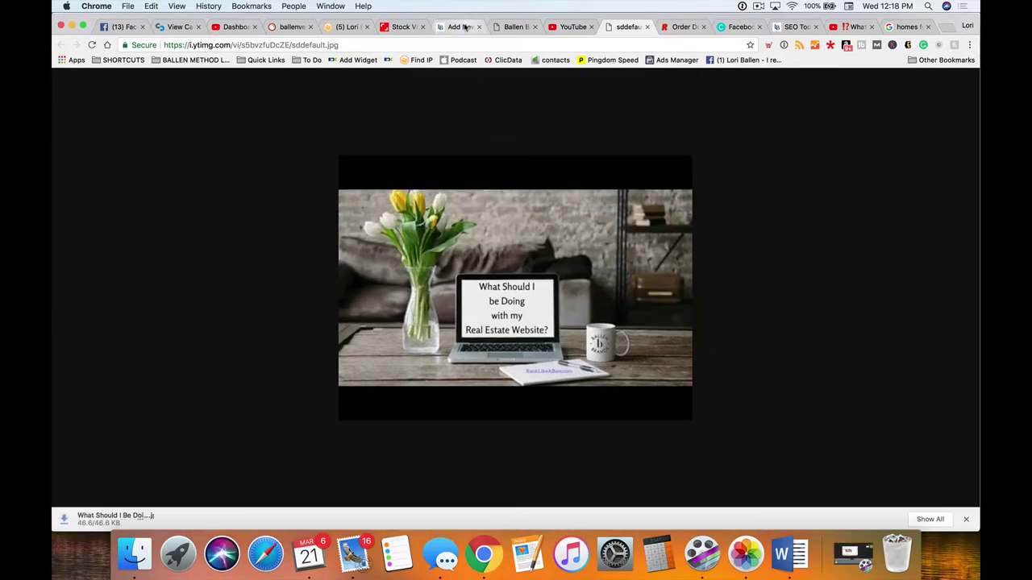
Step: Upload the saved "What Should I Be Doing With My Real Estate Agent Website.jpg" thumbnail and insert it as the rich snippet's article image
click(459, 27)
click(573, 305)
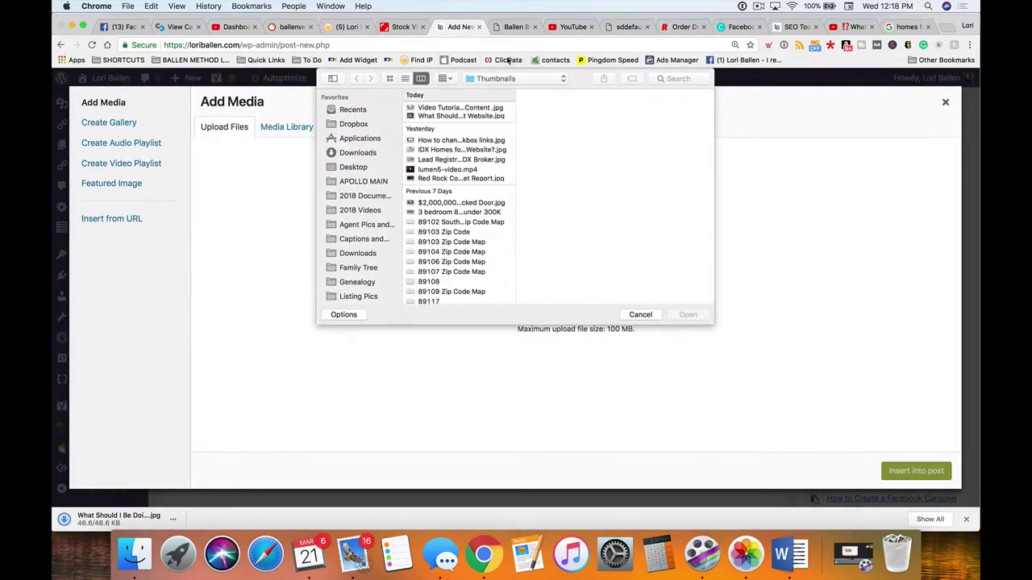
click(459, 115)
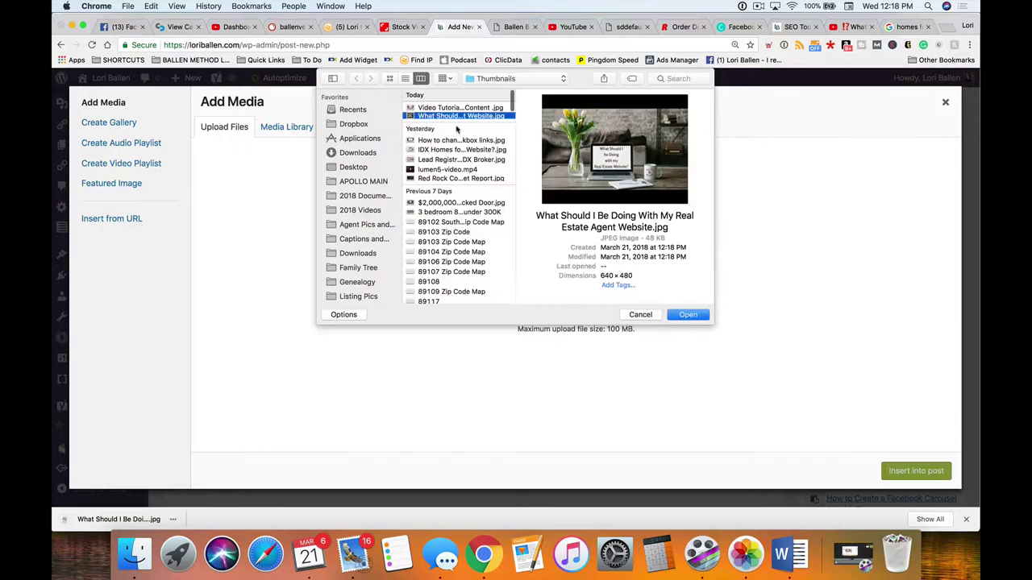
click(687, 316)
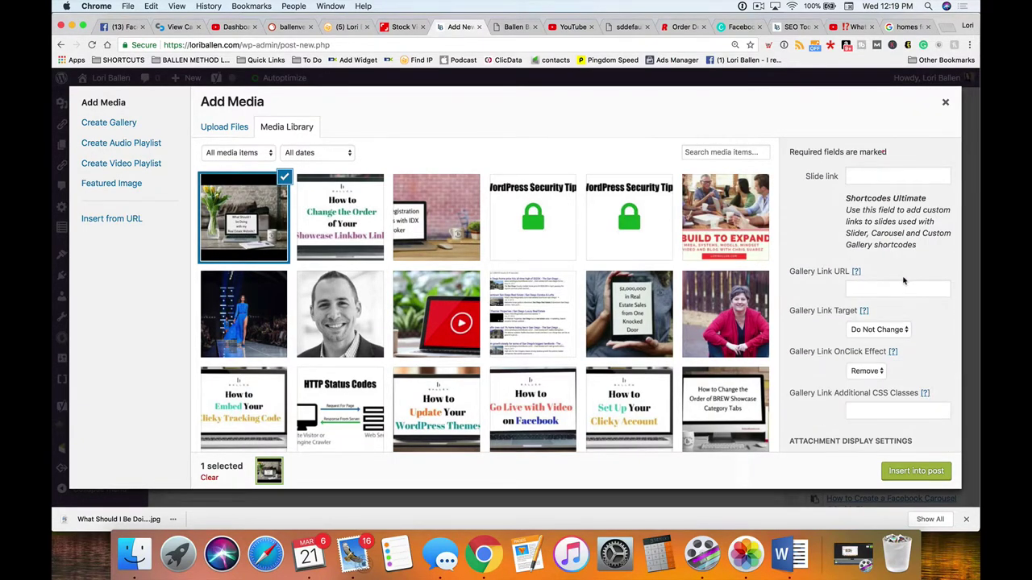
click(898, 476)
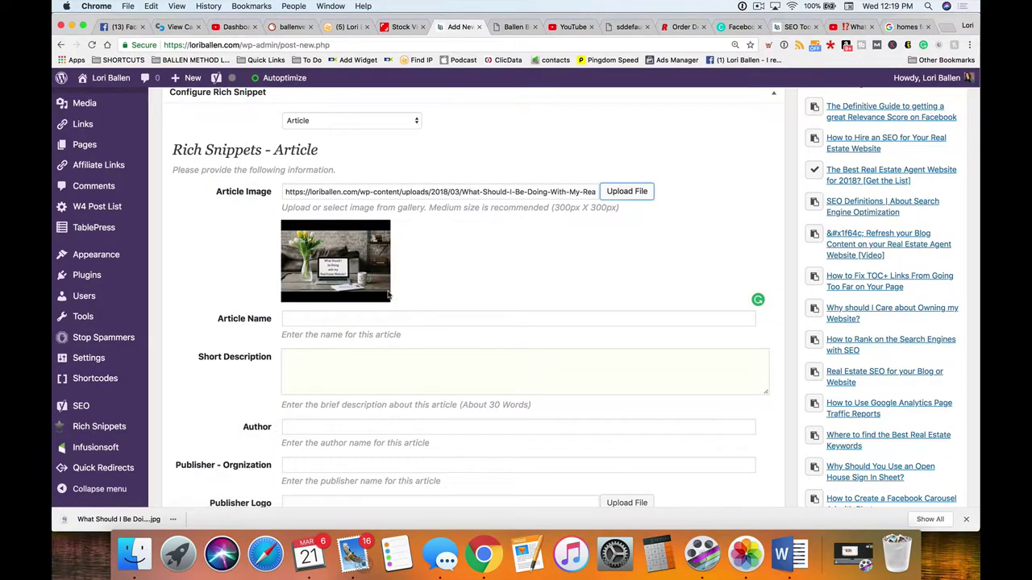
Step: Choose the uploaded laptop-and-flowers thumbnail from the media library as the post's featured image
scroll(388, 296, up, 1)
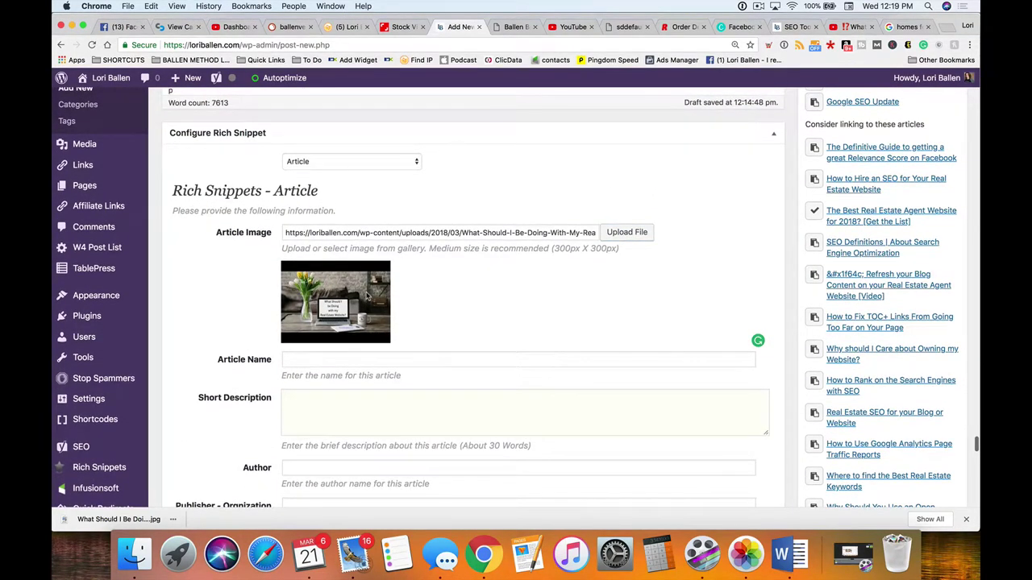
scroll(367, 297, up, 3)
scroll(367, 297, down, 3)
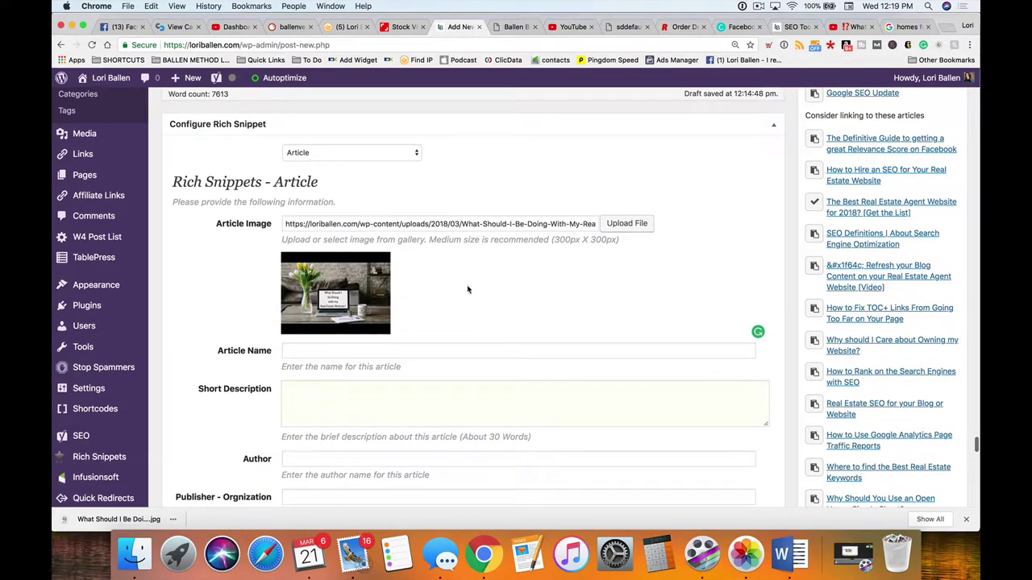
scroll(972, 292, up, 10)
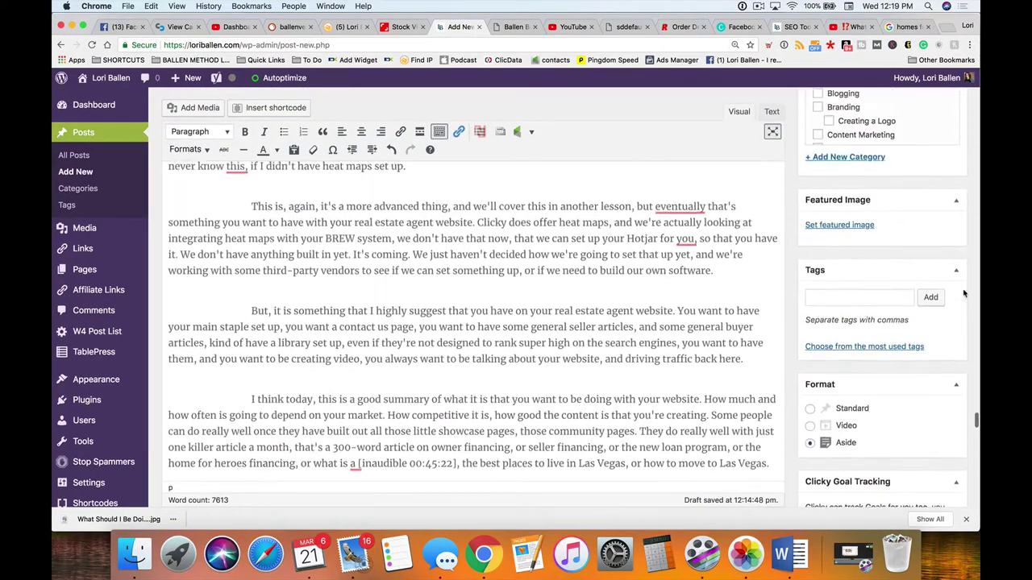
click(843, 334)
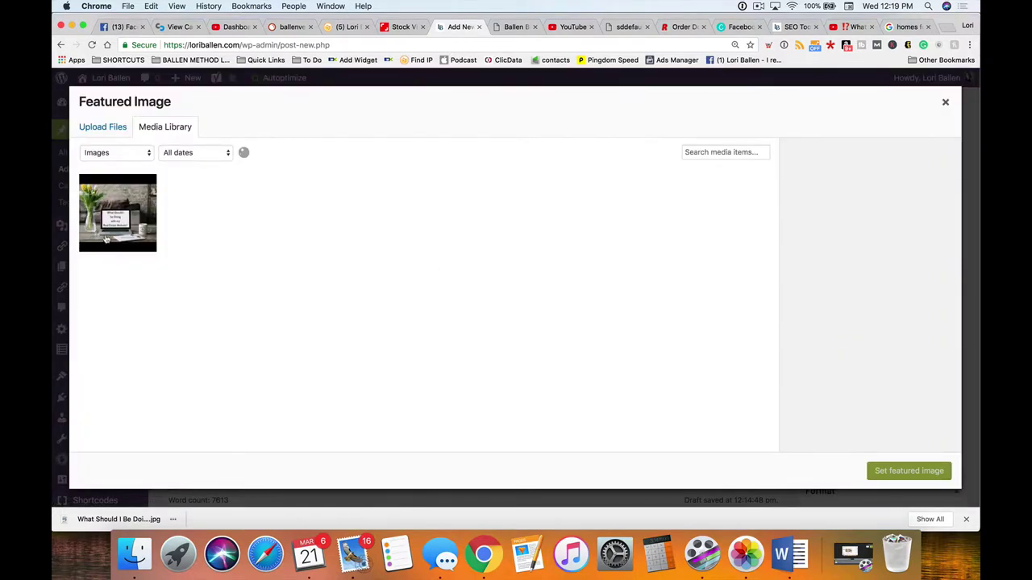
click(106, 239)
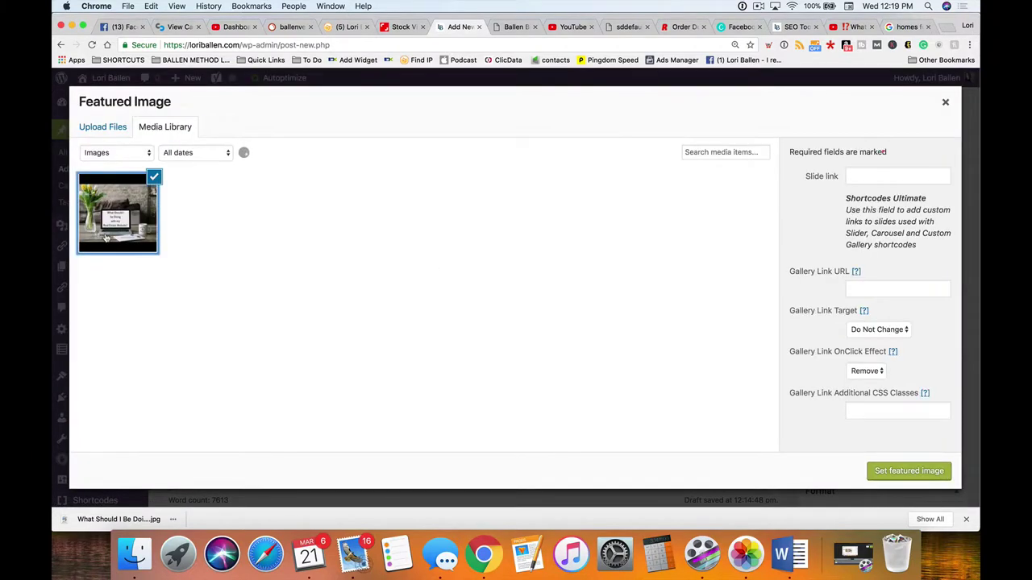
click(908, 474)
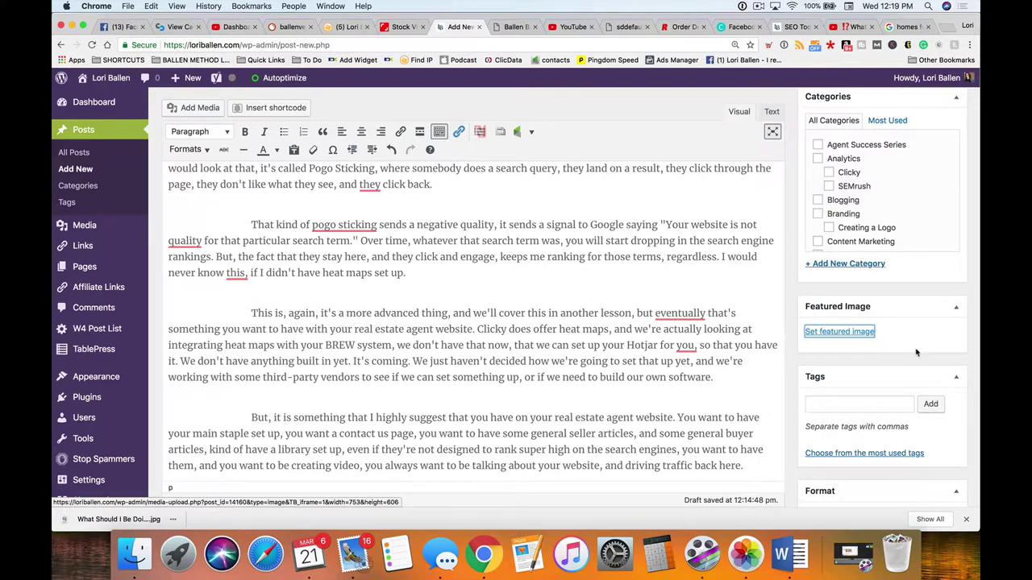
Step: Add alt text to the featured image describing its flowers, coffee mug, pen and the words on the screen, and apply it to the post
click(882, 378)
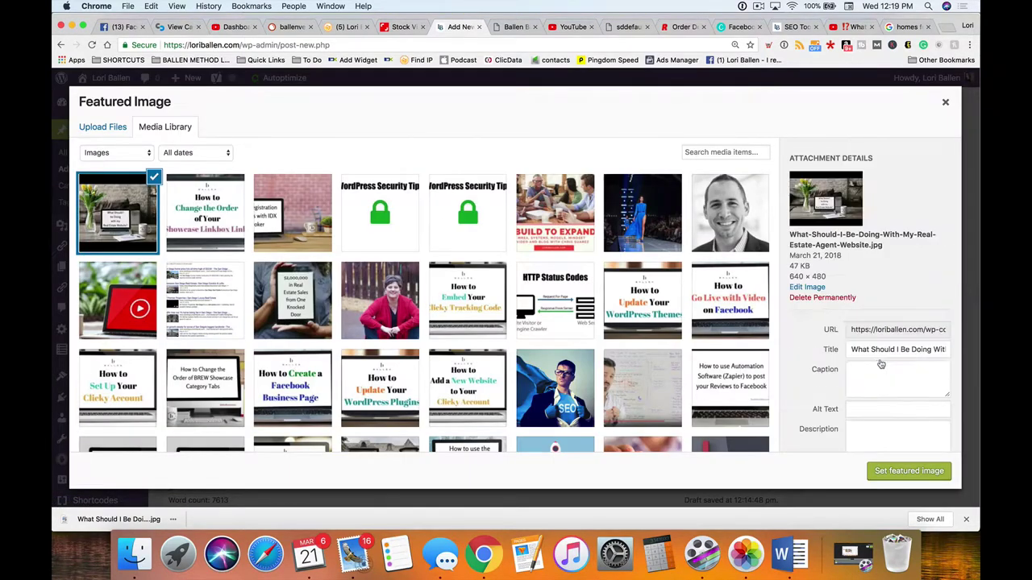
scroll(847, 326, down, 3)
scroll(846, 326, down, 1)
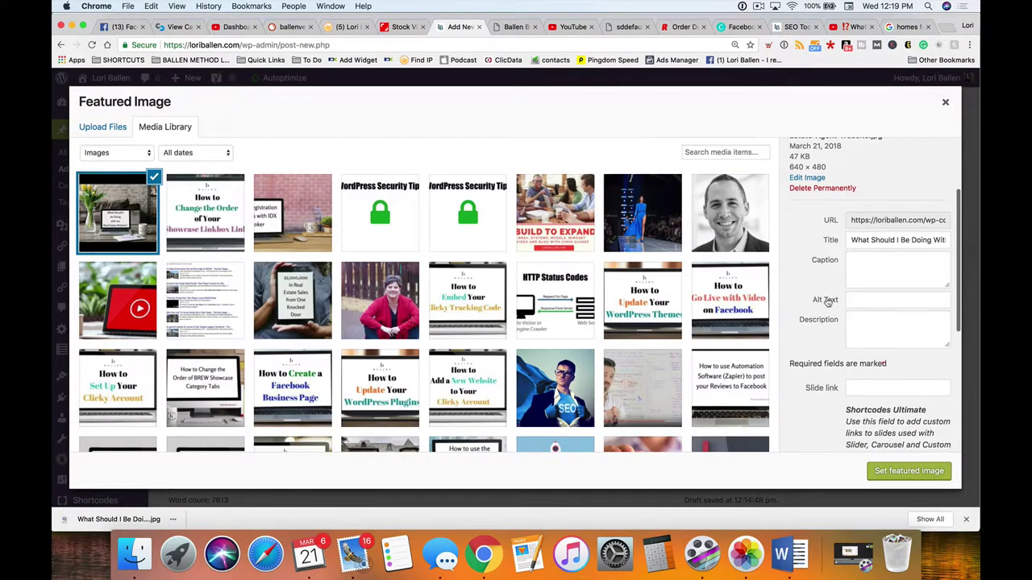
click(882, 304)
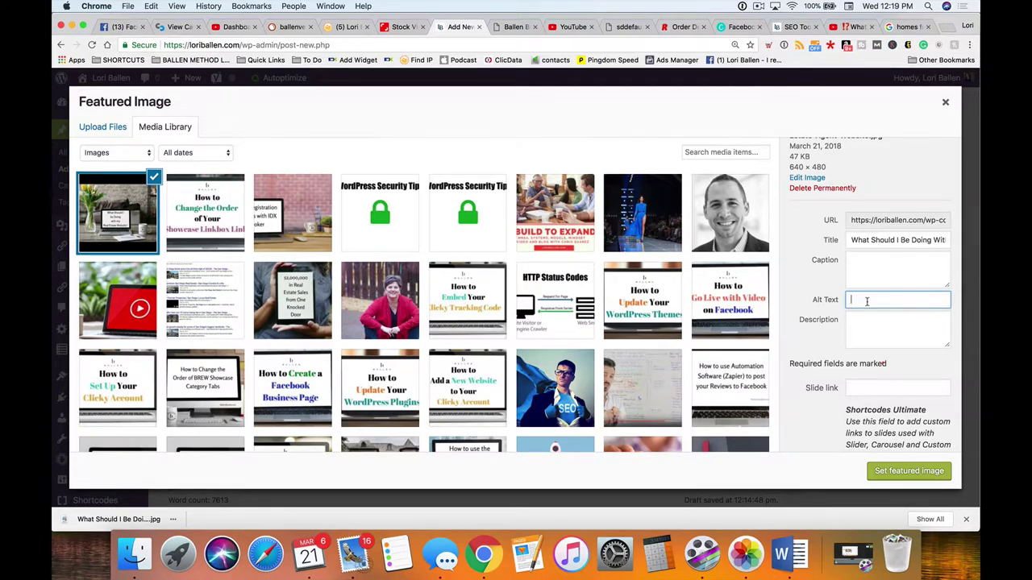
scroll(869, 298, down, 2)
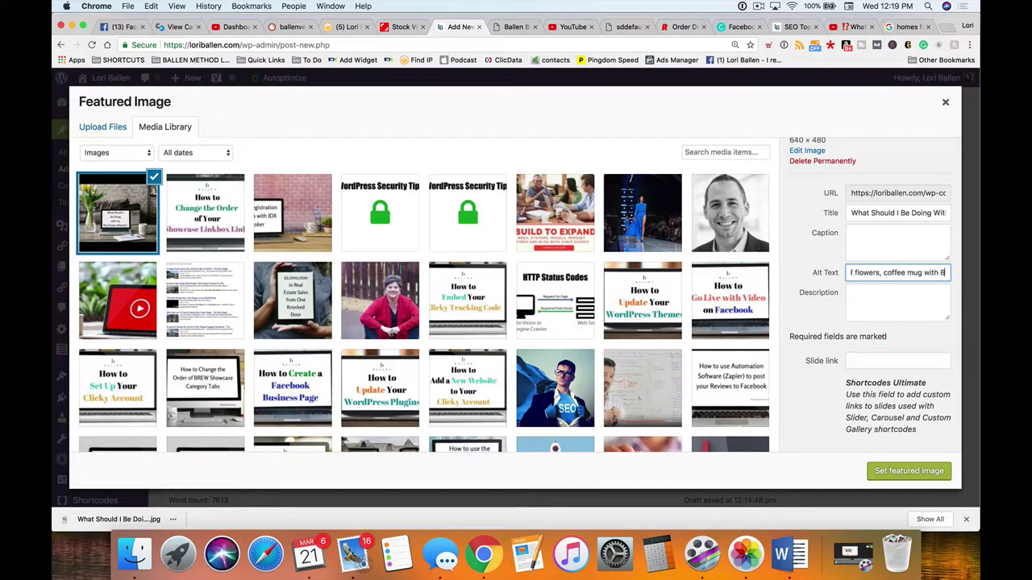
text(Bran)
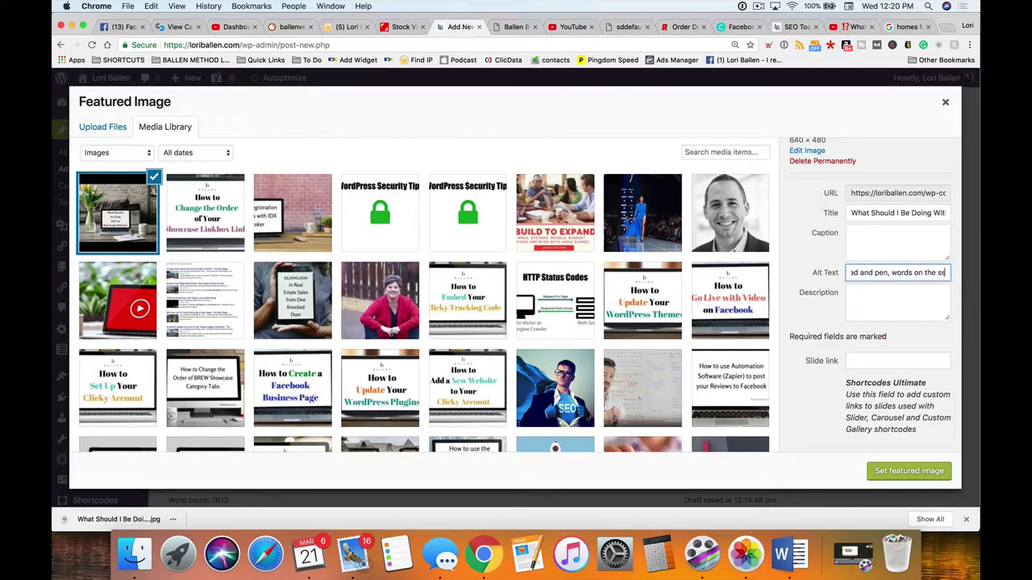
text(reel)
key(BackSpace)
key(BackSpace)
key(BackSpace)
key(BackSpace)
text(ter)
text(ite)
click(908, 473)
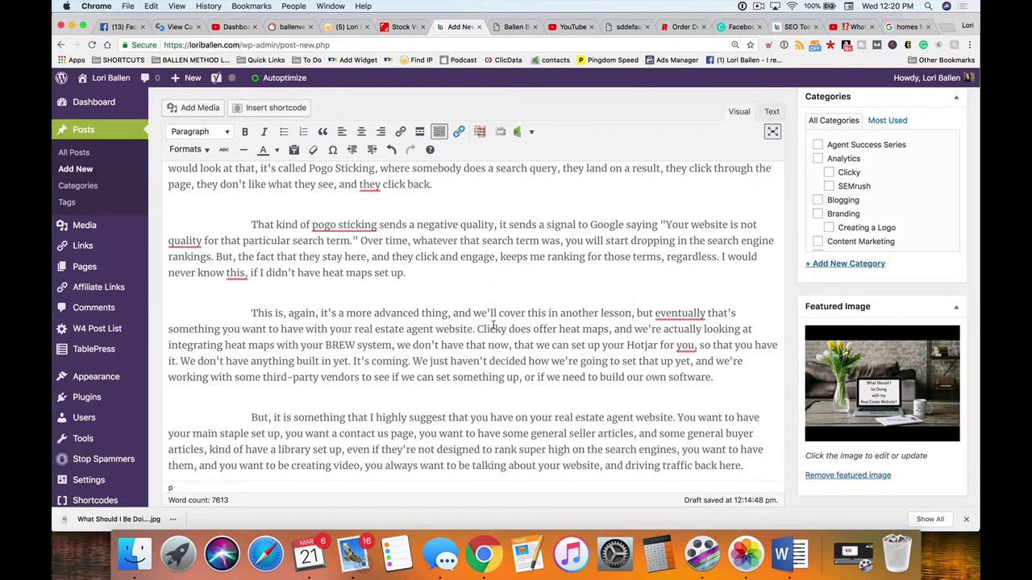
Step: Enter "What Should I be Doing with my Real Estate Agent Website" as the rich snippet's article name
scroll(494, 325, up, 20)
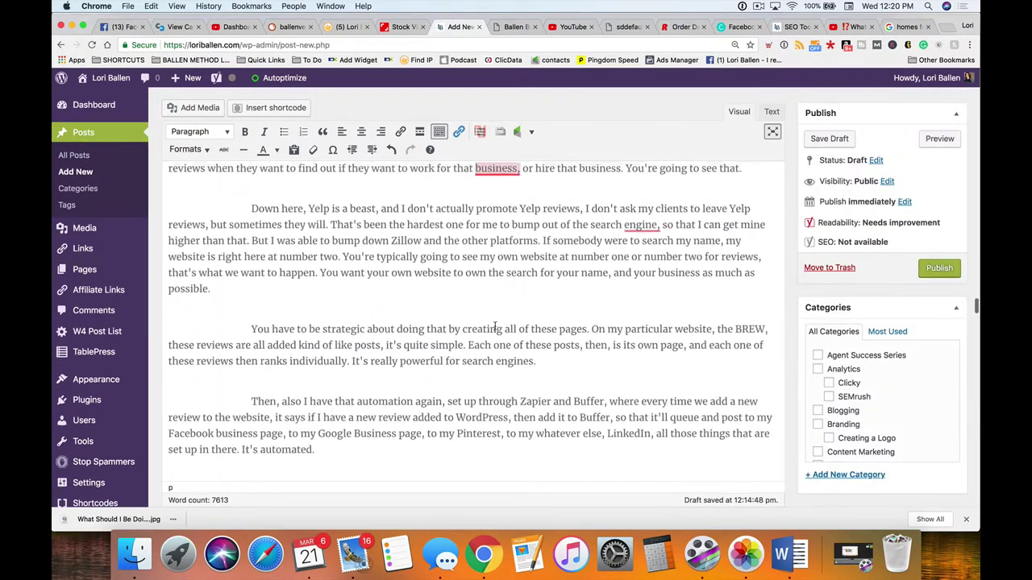
scroll(494, 325, down, 20)
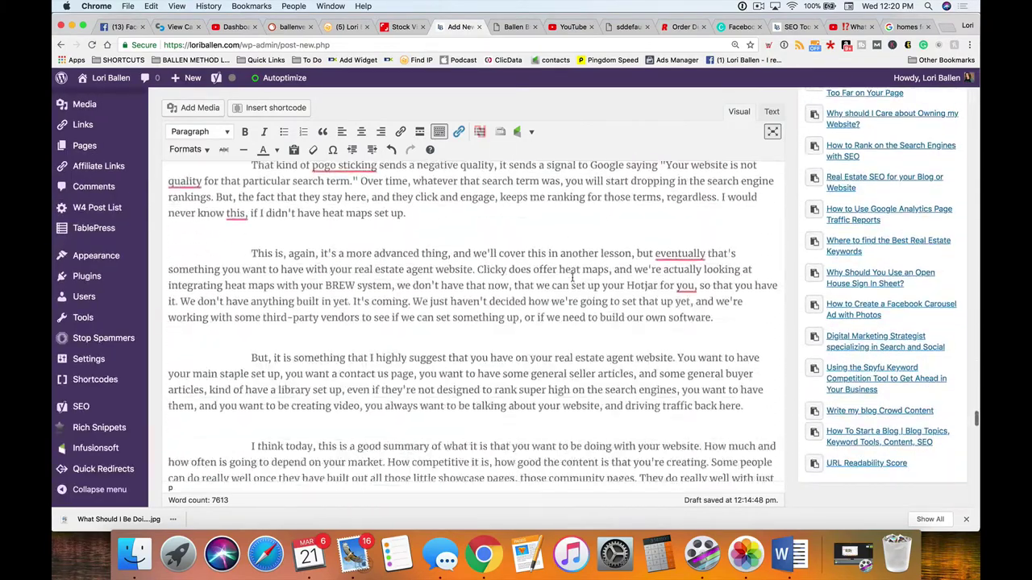
scroll(573, 278, down, 15)
scroll(250, 202, up, 3)
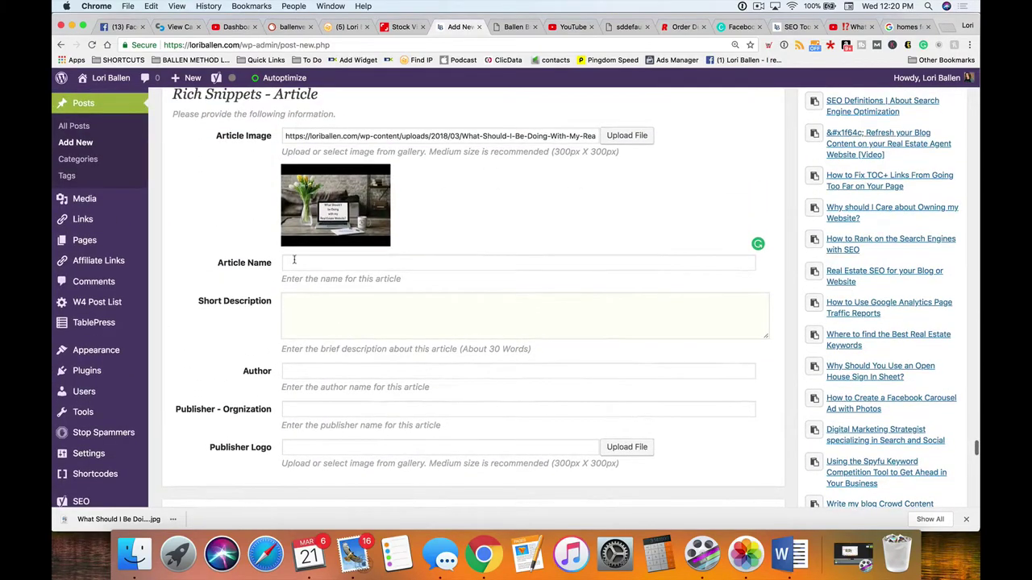
click(318, 264)
text(What Sh)
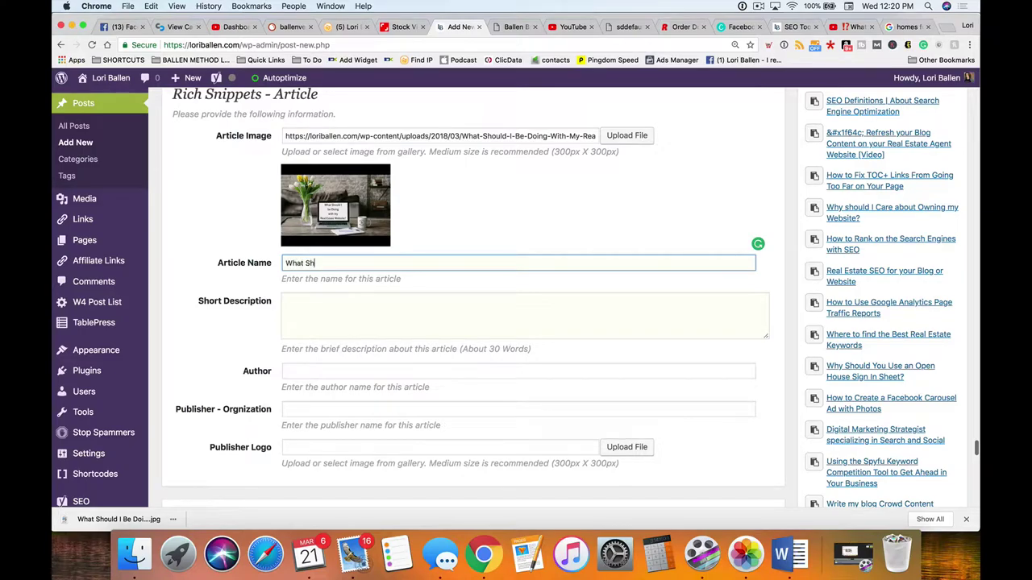
text(ould I be Doing with my REal)
key(BackSpace)
text(eal Estate)
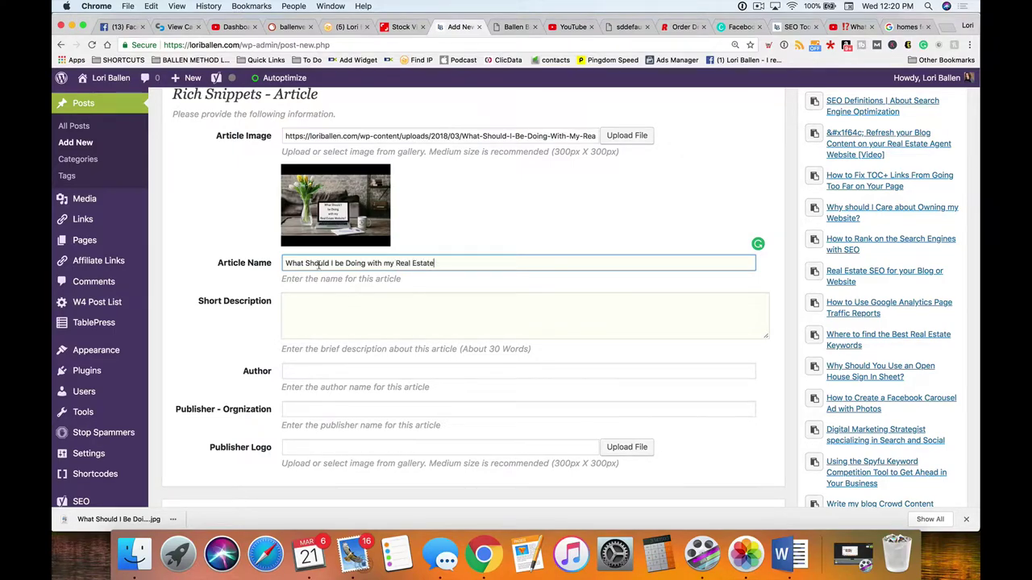
text( Agent Website)
Step: Add the intro text as short description, keeping only "Today, I want to talk about what you should be doing with your real estate agent website."
click(326, 308)
text(Today, I want to talk about what you should be doing with your real estate agent website. I'm going to do an overview in this video, and then I'm going to break them down for you in this series into individual components, so you can get more of the real deal application, and "how" to in those other videos.)
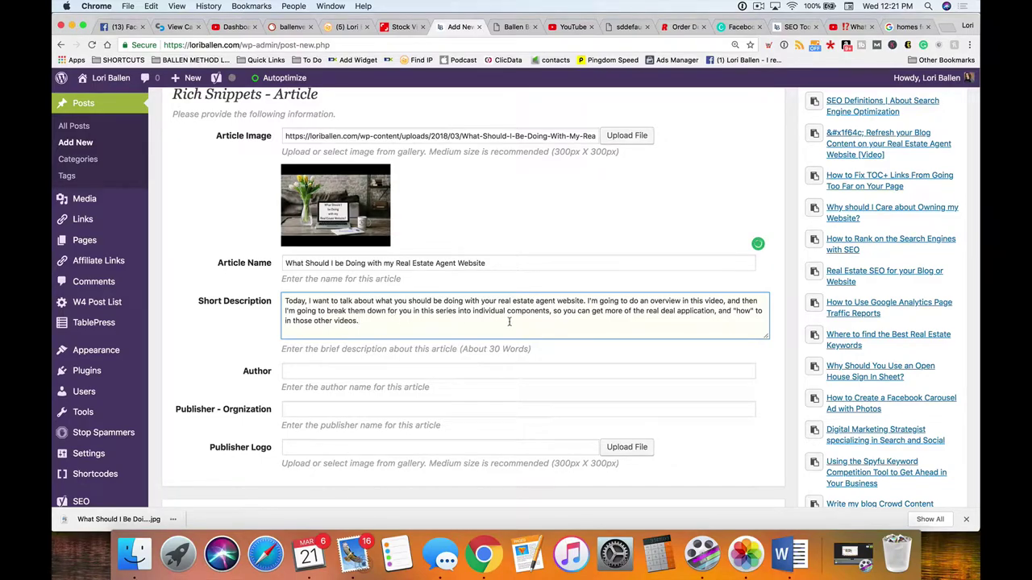
scroll(438, 316, down, 1)
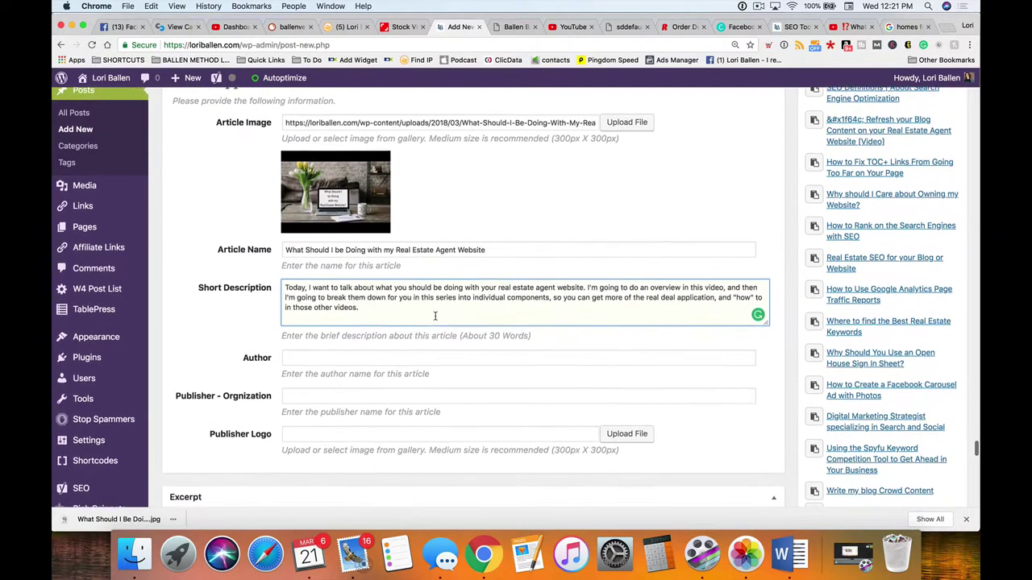
scroll(364, 298, down, 1)
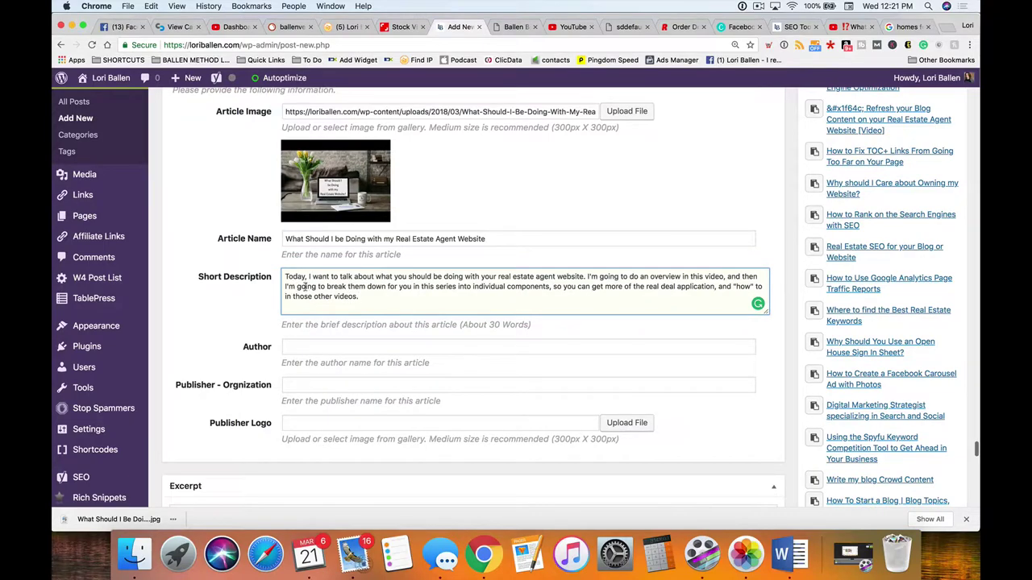
shift+click(585, 276)
key(BackSpace)
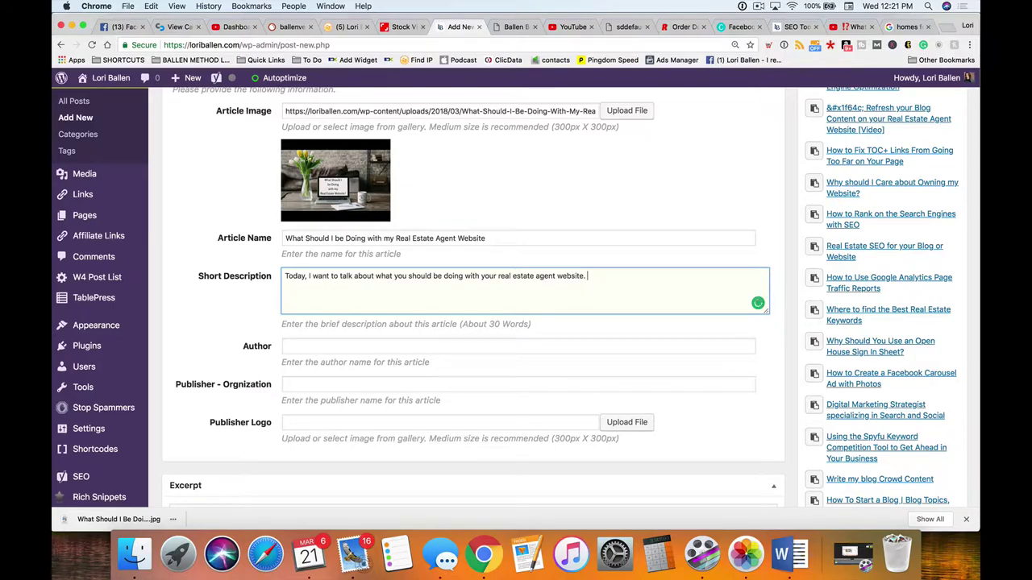
Step: Extend the short description's sentence with "including creating, uploading, optimizing, and repurposing video content."
text(including creating, uploading, and opt)
key(BackSpace)
key(BackSpace)
key(BackSpace)
key(BackSpace)
key(BackSpace)
key(BackSpace)
key(BackSpace)
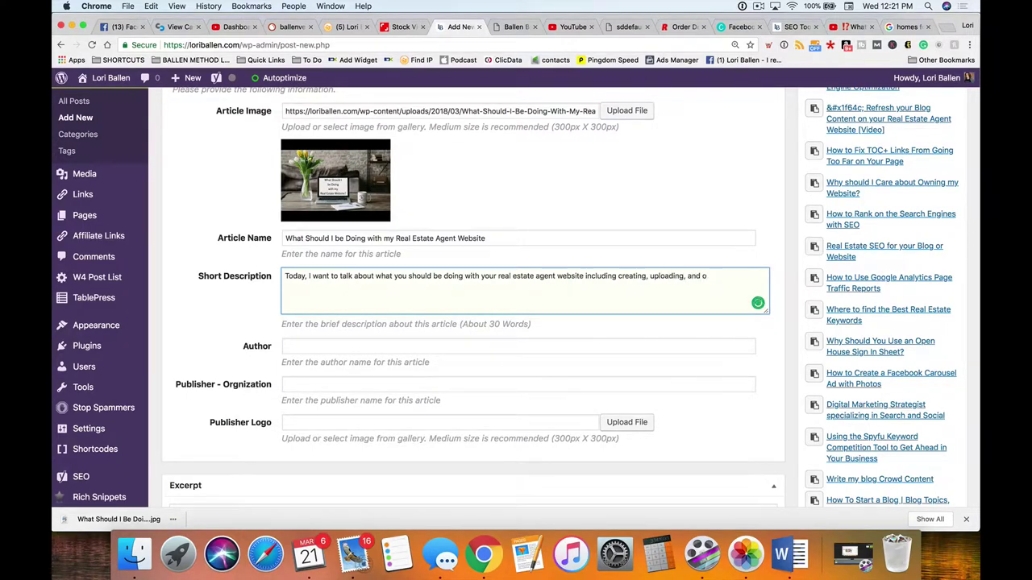
text(optimizing, and repurposing .)
key(BackSpace)
key(BackSpace)
text(video content.)
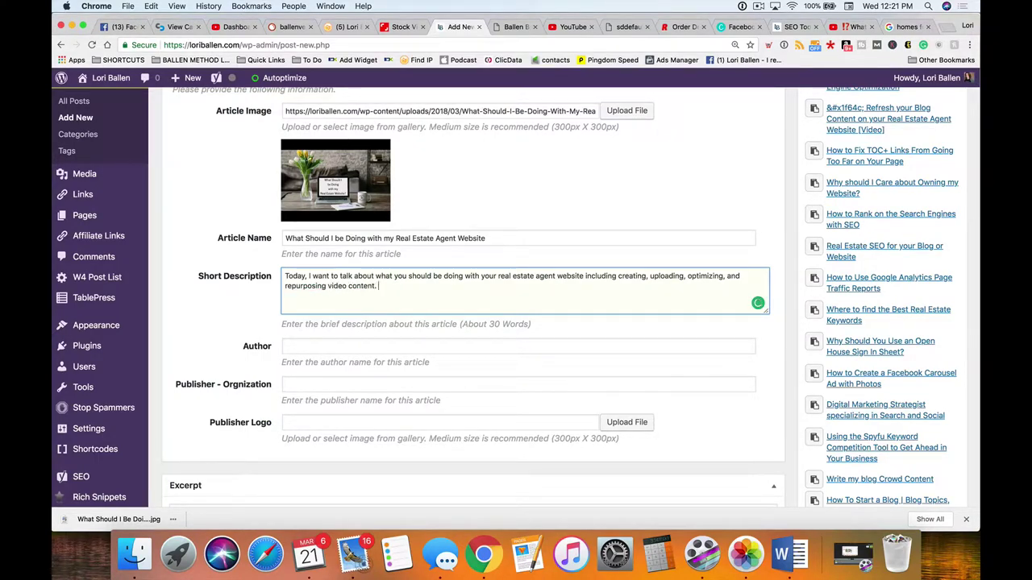
Step: Fill in the author's full name for the rich snippet article
scroll(608, 299, down, 4)
click(605, 252)
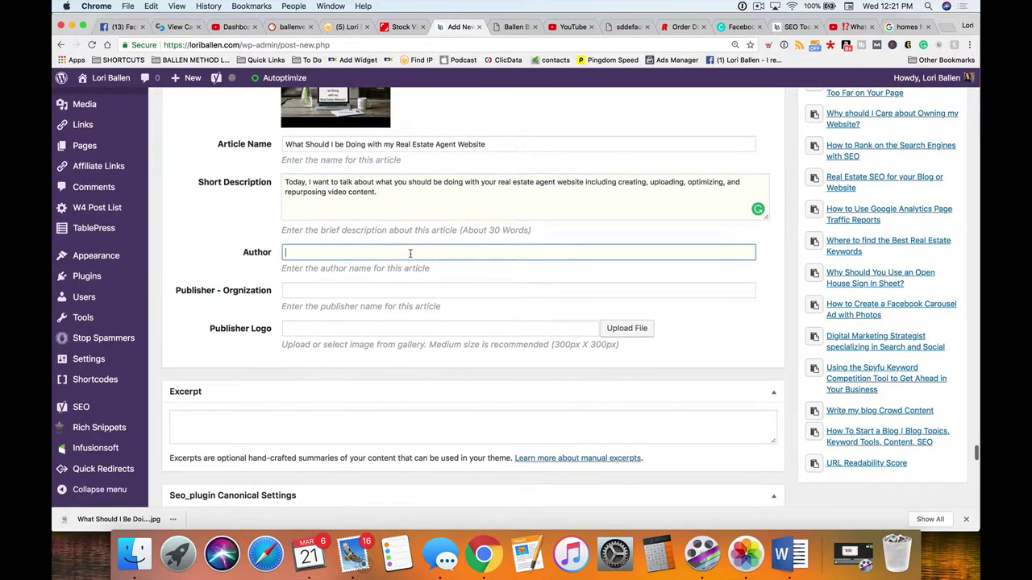
text(Lori Ballen)
key(Tab)
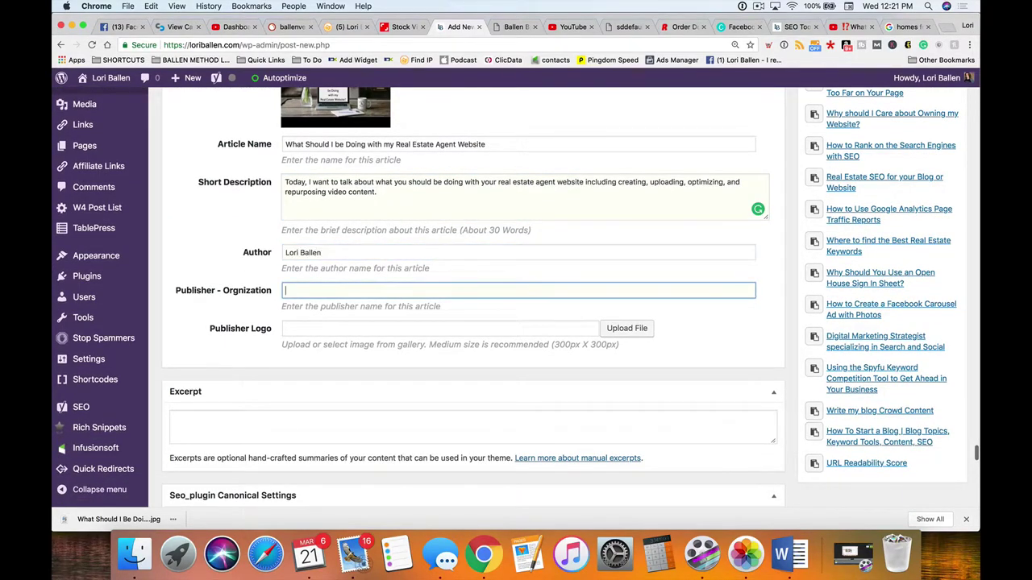
Step: Enter "Ballen Brands" as the publisher organization and set bb-circle-logo-transparent-black.png from the media library as the publisher logo, searching for "logo"
text(Ballen Brands)
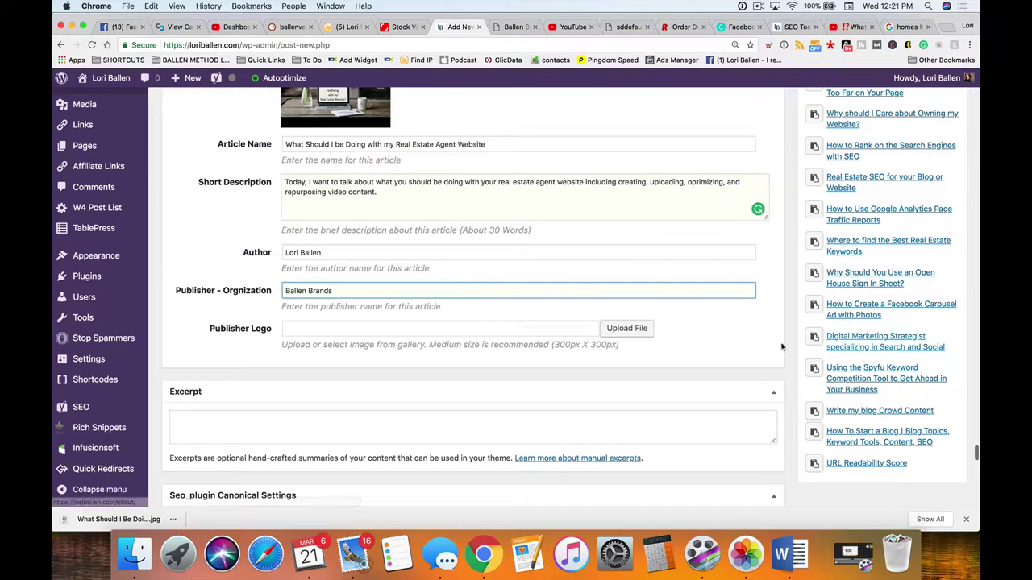
click(620, 328)
click(692, 152)
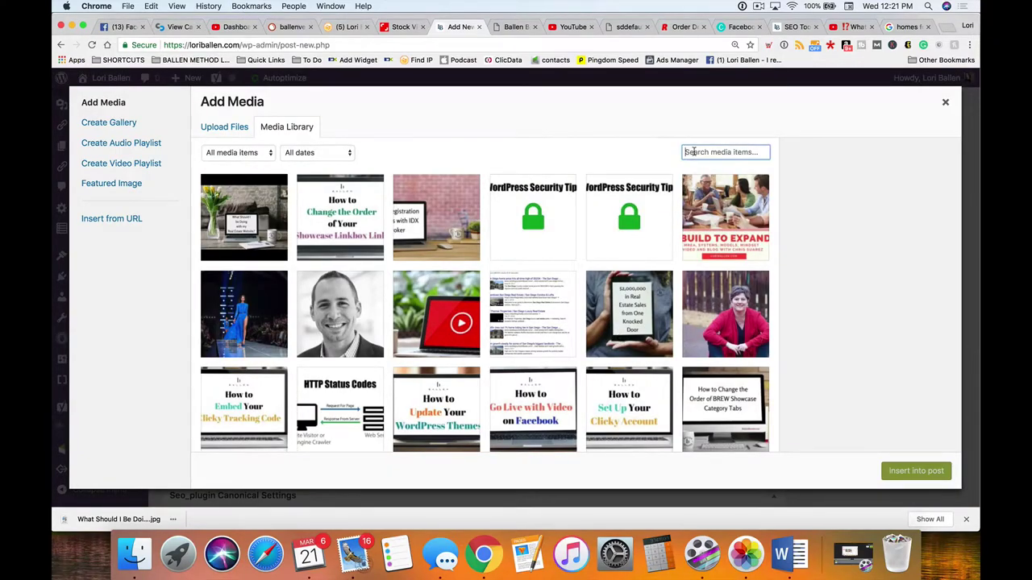
text(logo)
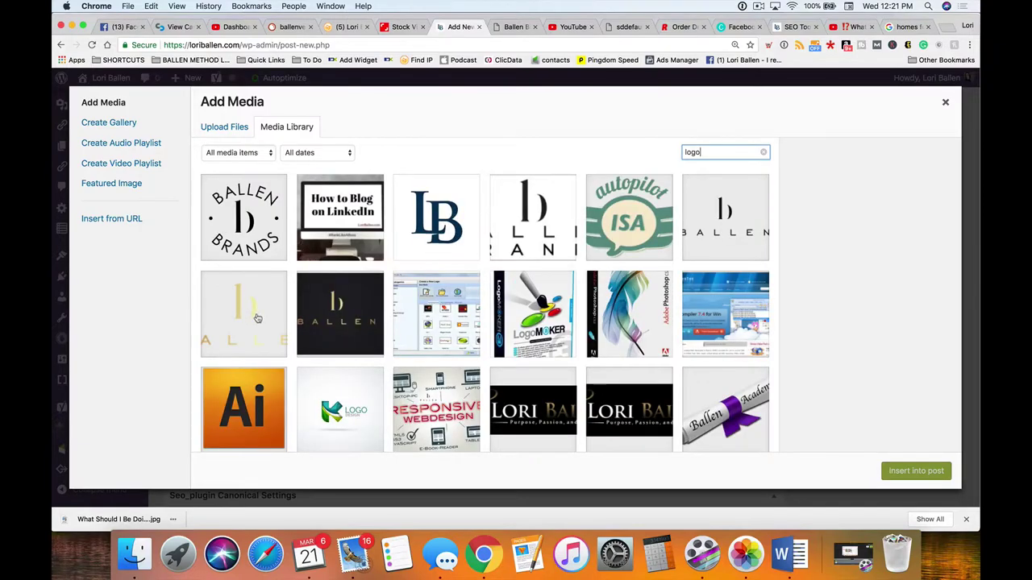
click(237, 230)
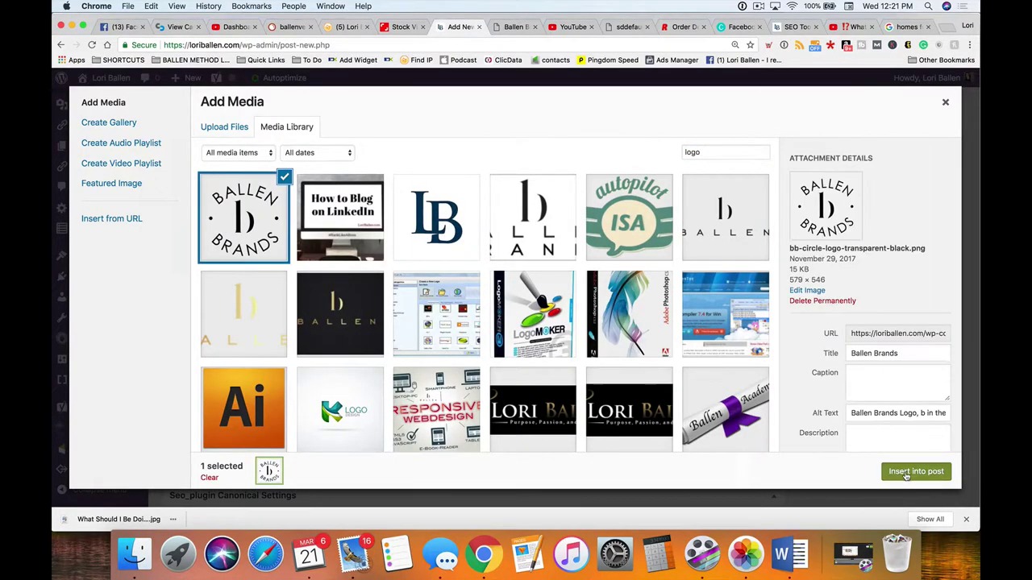
click(910, 473)
Step: Add the intro text as the post's excerpt, keeping only "Today, I want to talk about what you should be doing with your real estate agent website."
scroll(335, 375, down, 10)
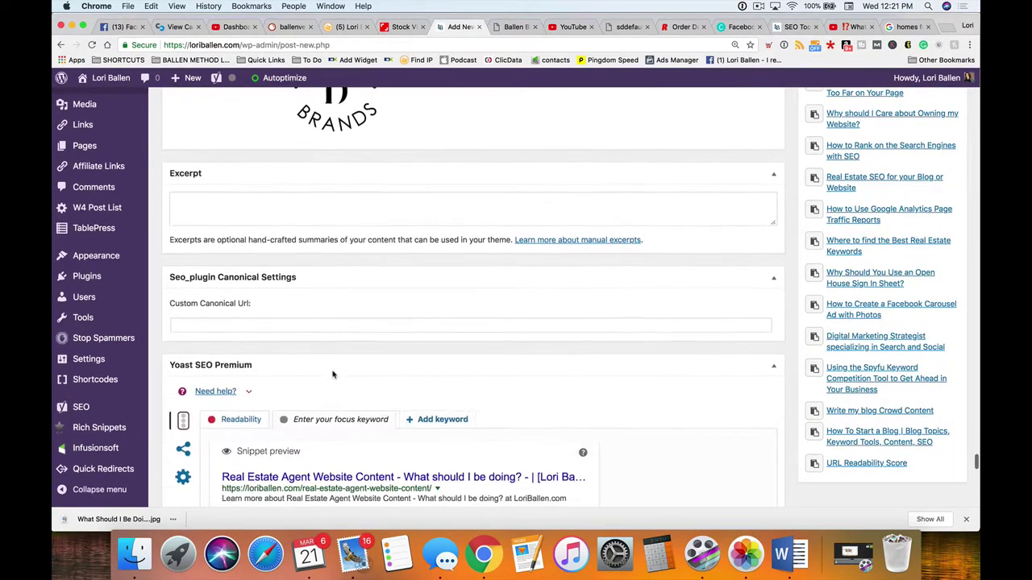
scroll(325, 376, up, 4)
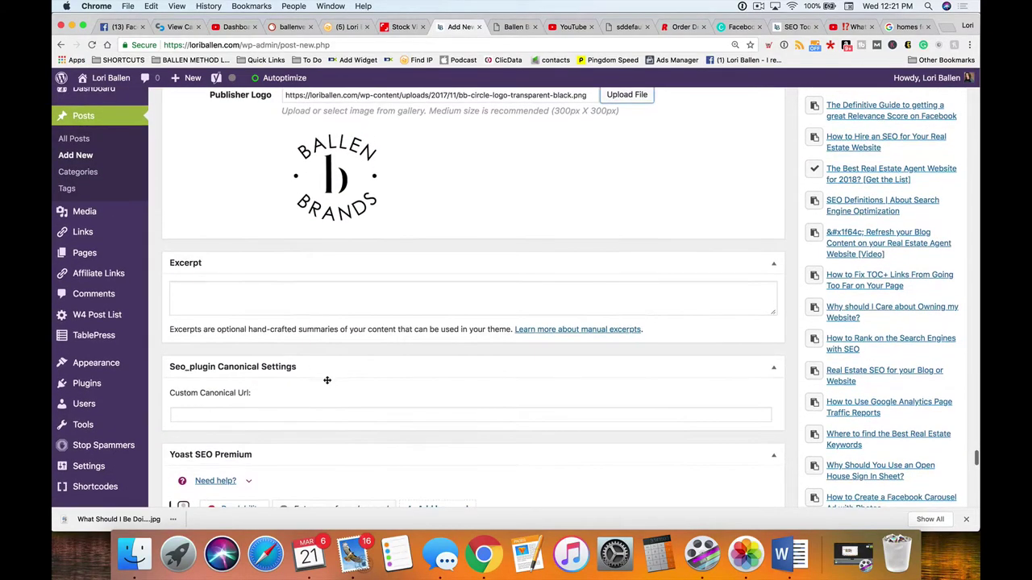
scroll(326, 387, down, 2)
scroll(272, 283, up, 1)
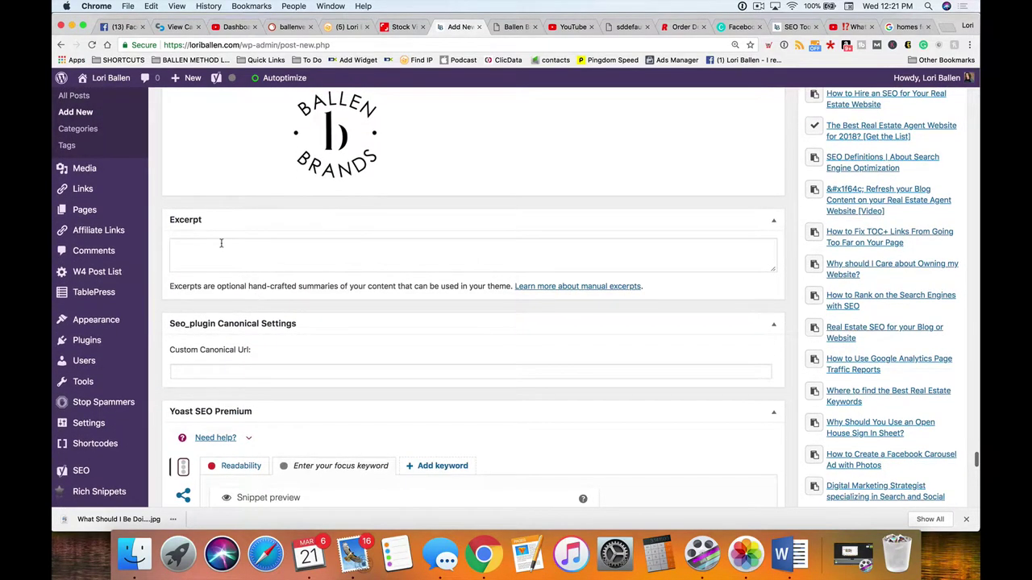
click(243, 254)
text(Today, I want to talk about what you should be doing with your real estate agent website. I'm going to do an overview in this video, and then I'm going to break them down for you in this series into individual components, so you can get more of the real deal application, and "how" to in those other videos.)
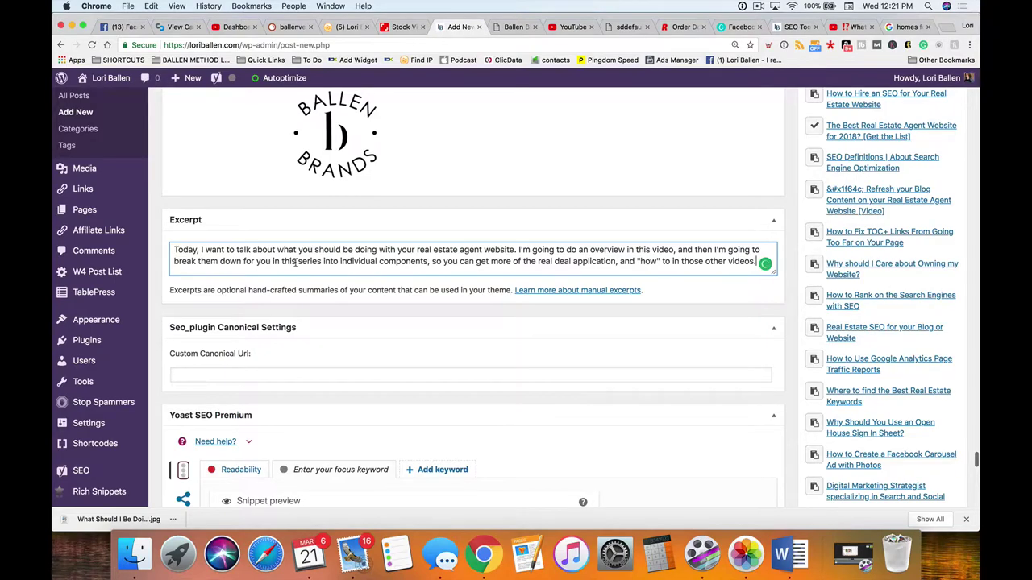
scroll(534, 251, up, 1)
drag(517, 262, 748, 280)
key(BackSpace)
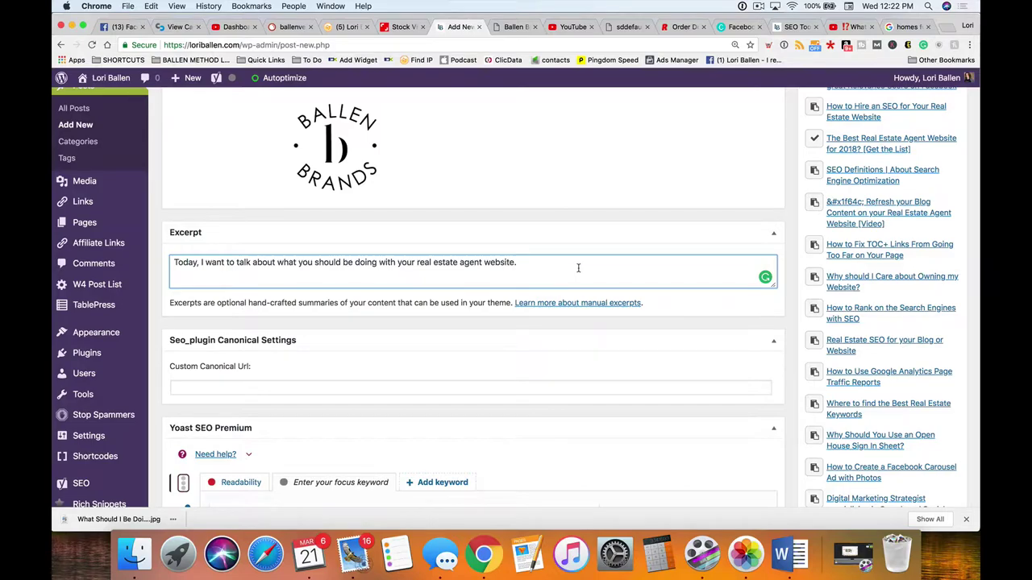
triple_click(342, 267)
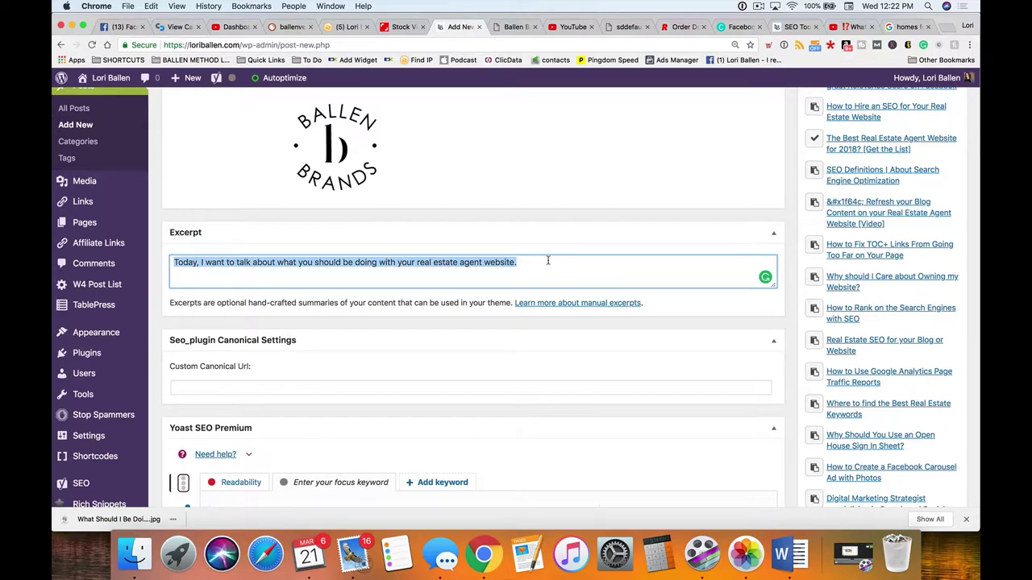
scroll(547, 260, down, 2)
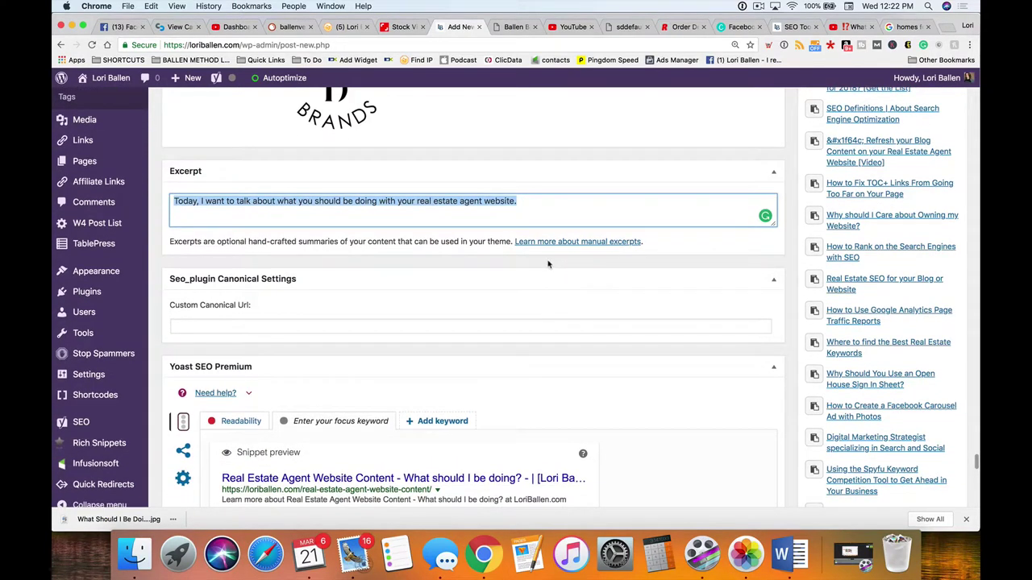
drag(548, 202, 171, 193)
scroll(729, 329, down, 1)
scroll(730, 328, down, 1)
scroll(647, 272, up, 2)
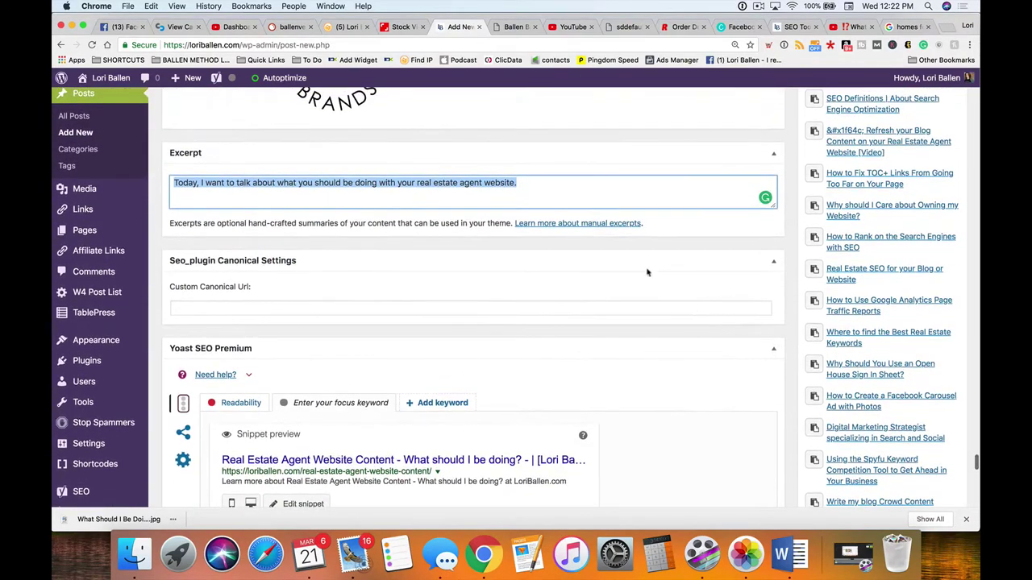
click(543, 190)
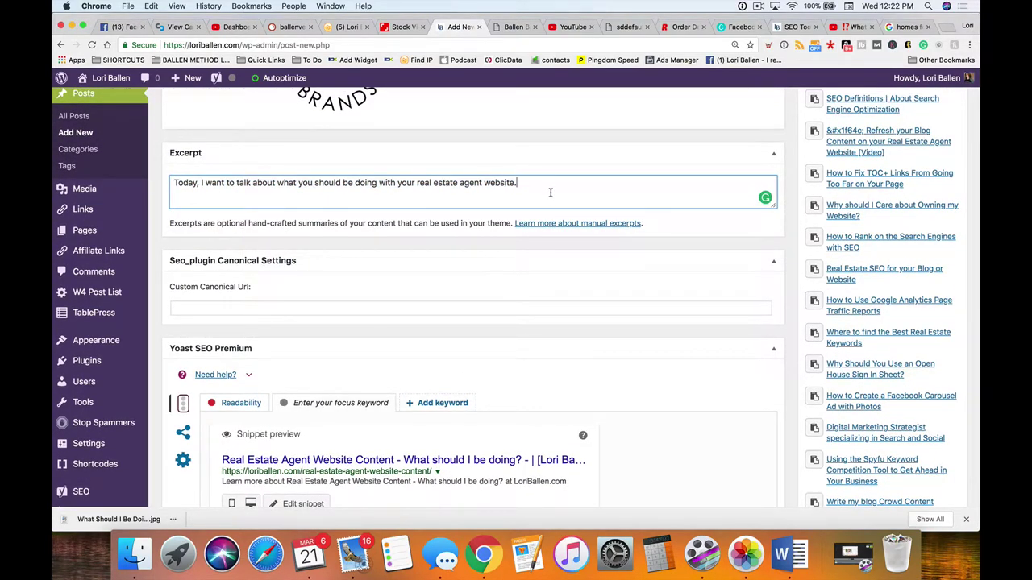
Step: Set the Yoast SEO title to "Real Estate Agent Website Content - From Video to Blog for SEO & Social"
scroll(549, 193, down, 5)
scroll(490, 375, down, 1)
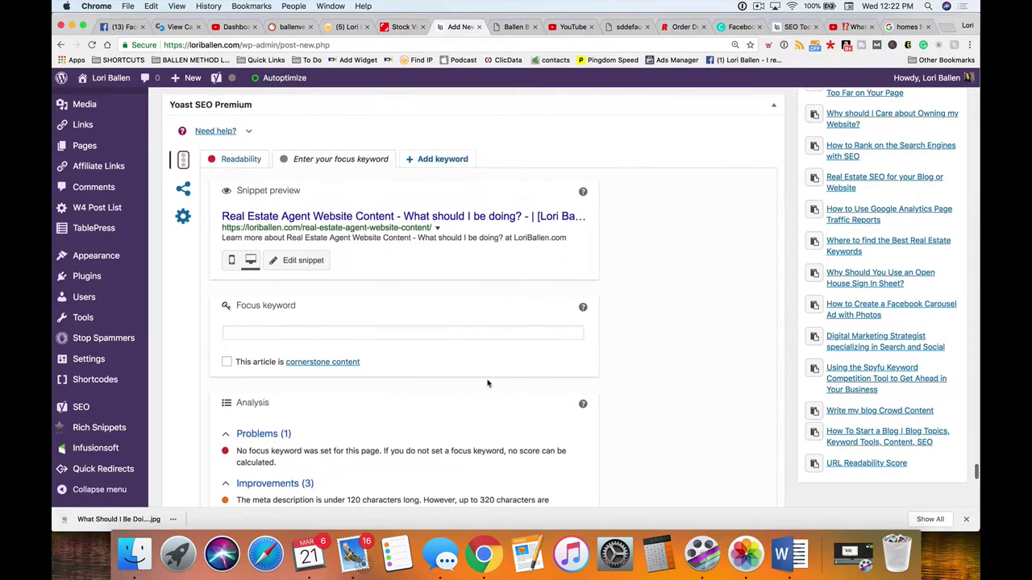
scroll(490, 377, up, 4)
scroll(490, 377, down, 4)
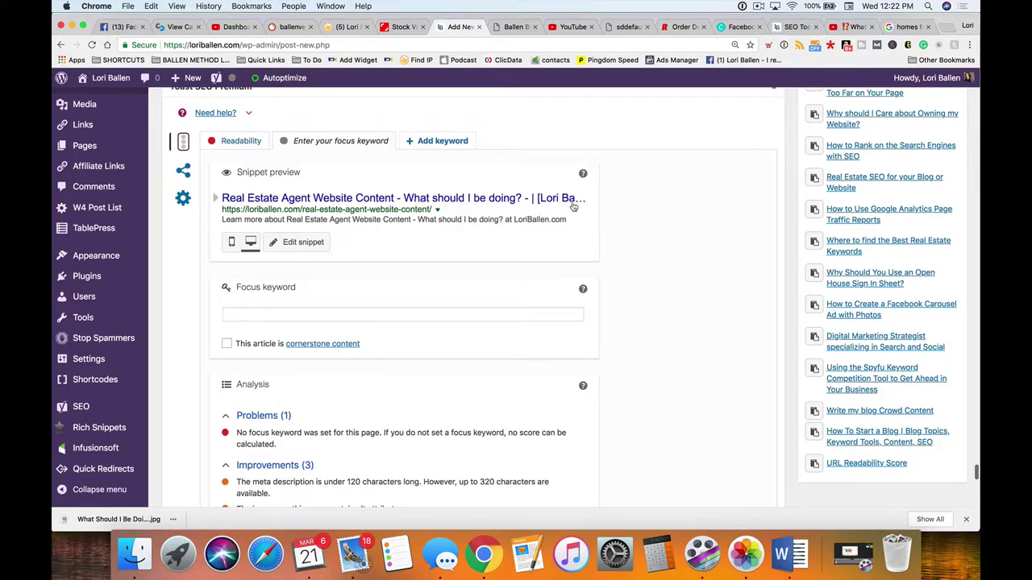
click(303, 203)
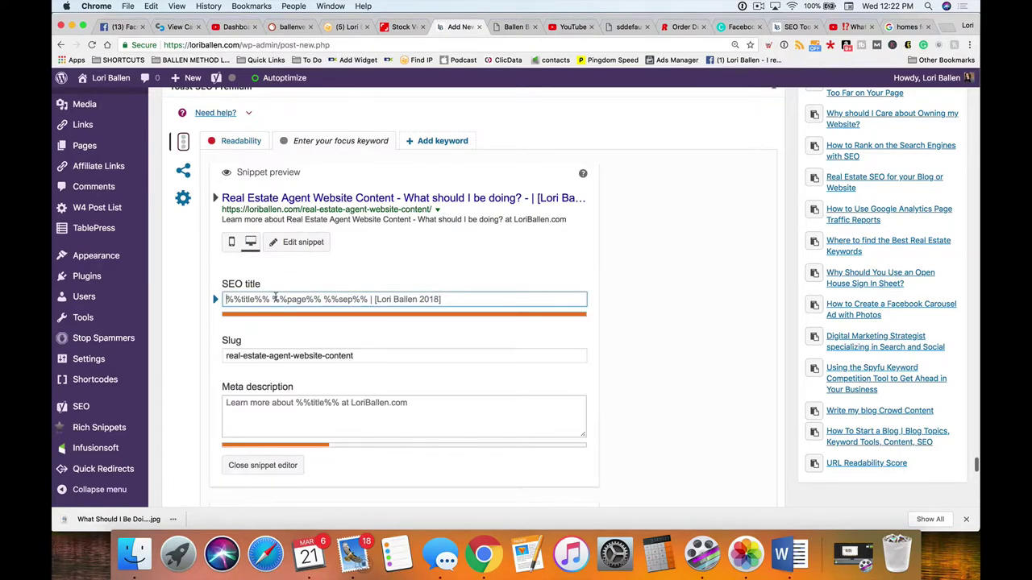
text(Real E)
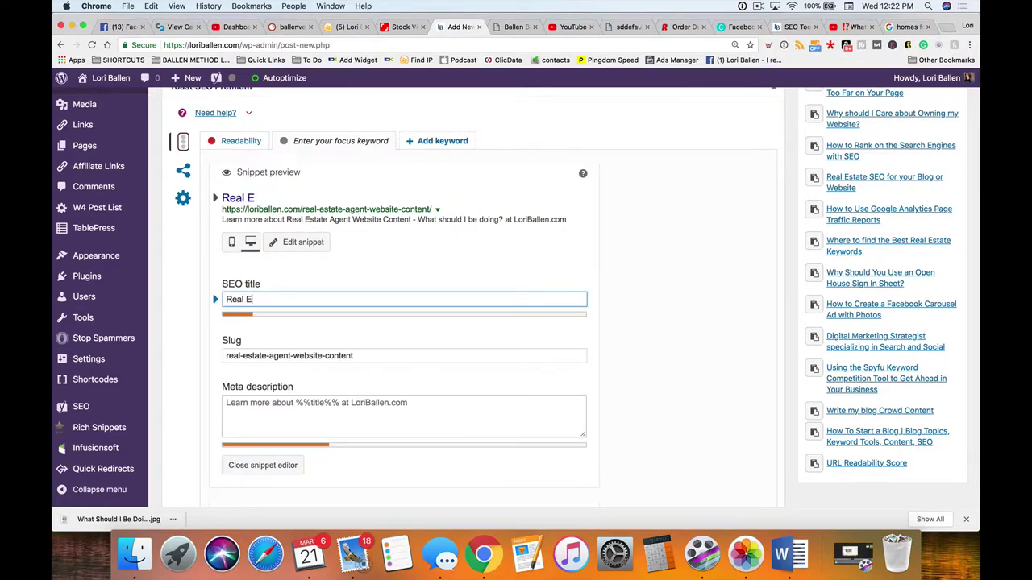
text(state Agent WEbsi)
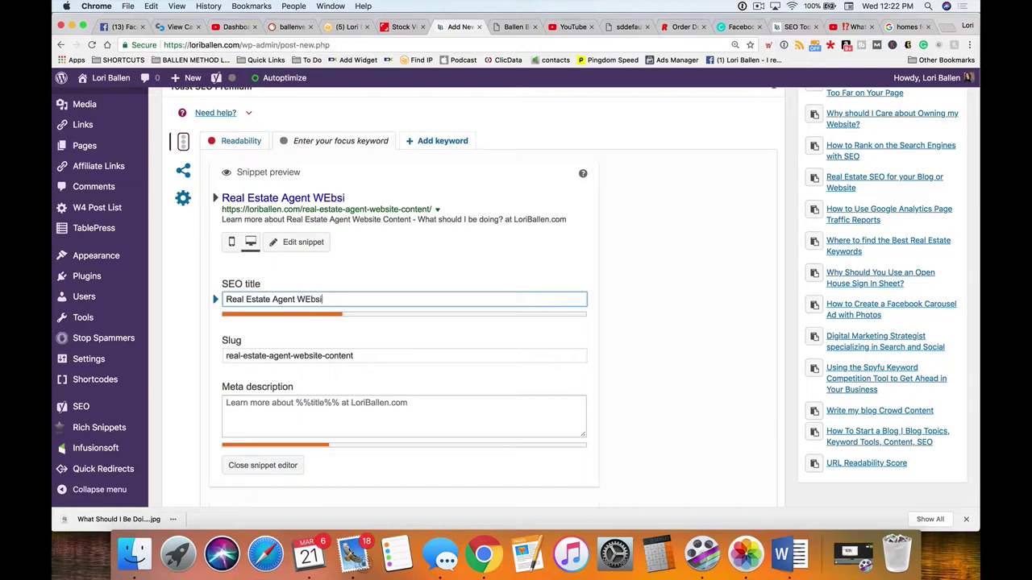
key(BackSpace)
key(BackSpace)
key(BackSpace)
text(ebsite Con)
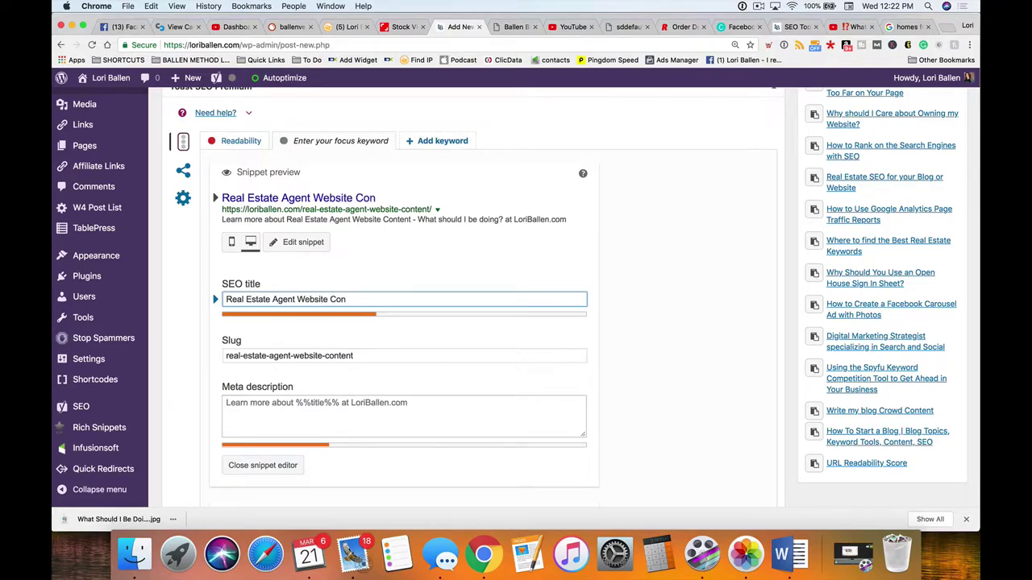
text(tent - From Video )
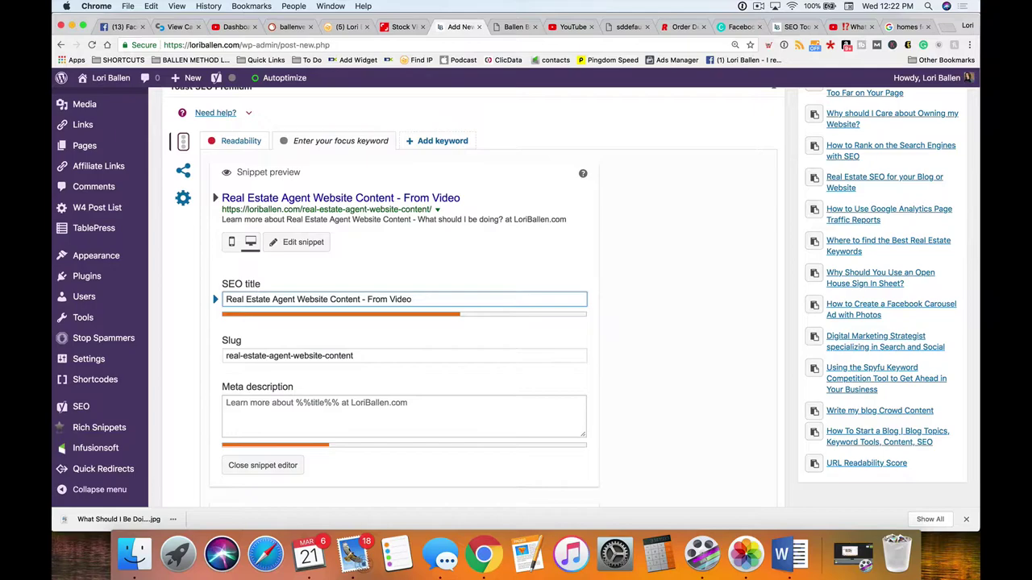
text(to Blog for SEO )
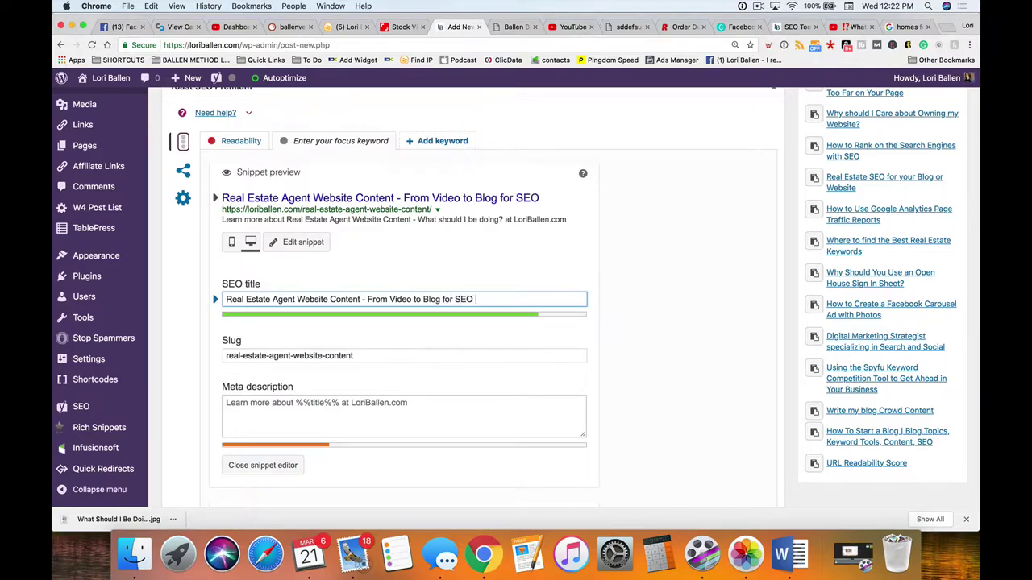
text(& Social)
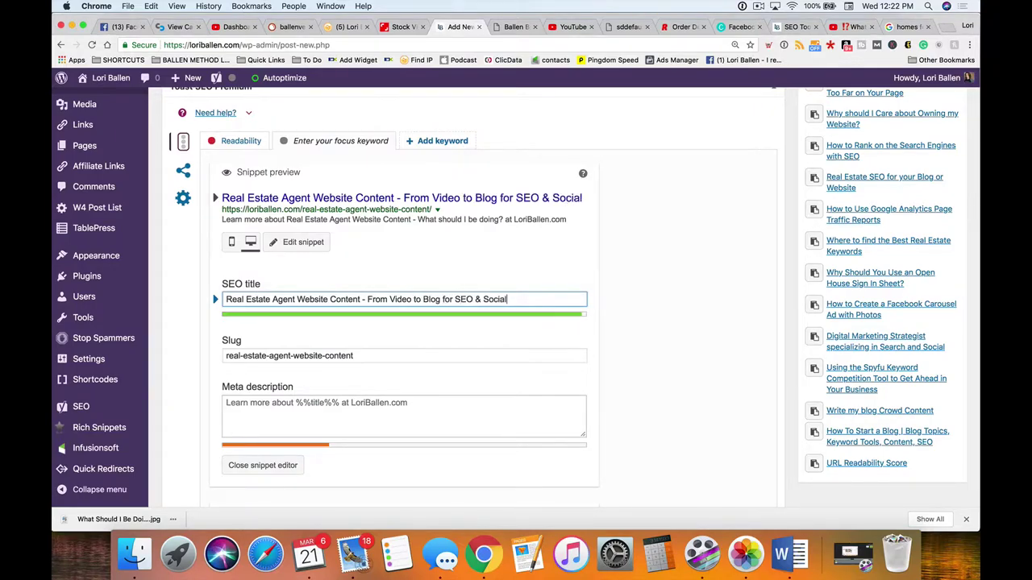
Step: Fill the meta description with the full intro text, from "Today, I want to talk about" through "in those other videos."
scroll(296, 382, down, 2)
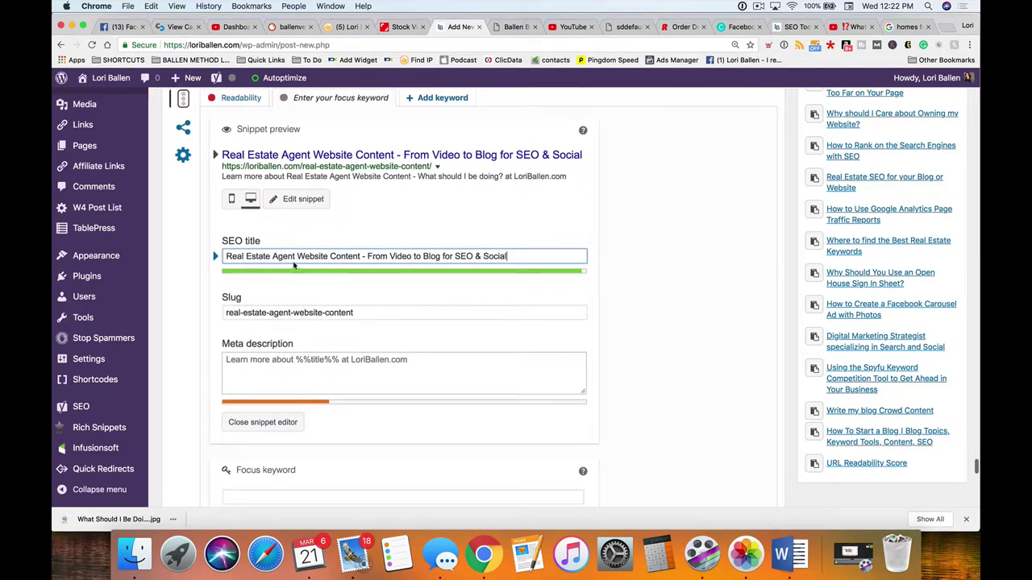
scroll(296, 266, down, 1)
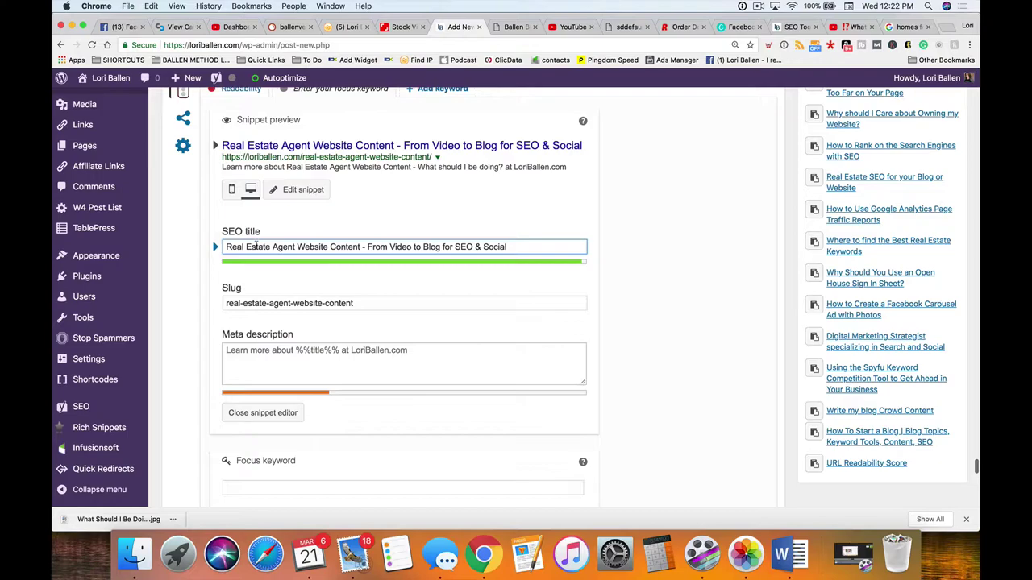
scroll(257, 246, up, 1)
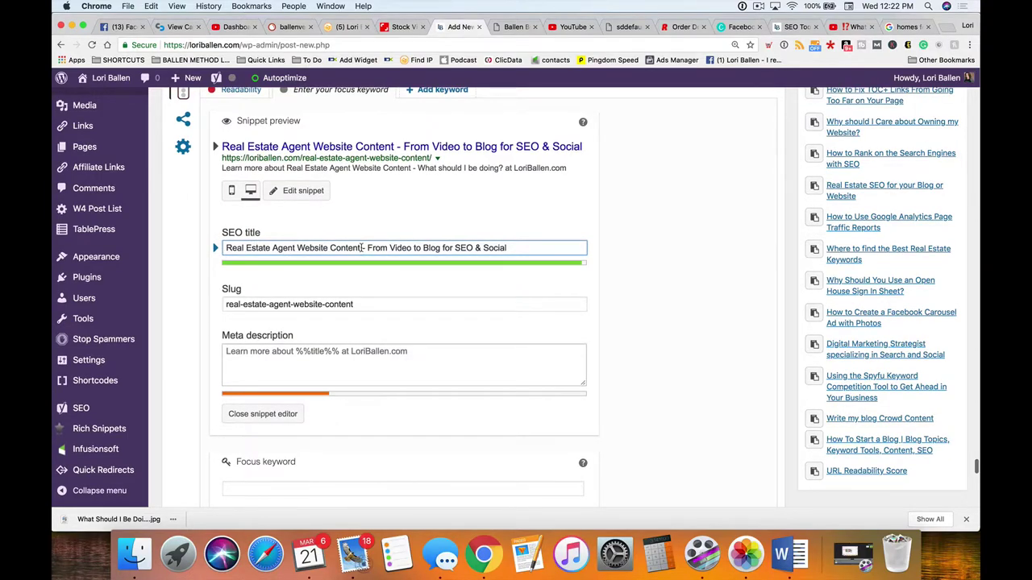
drag(361, 247, 237, 241)
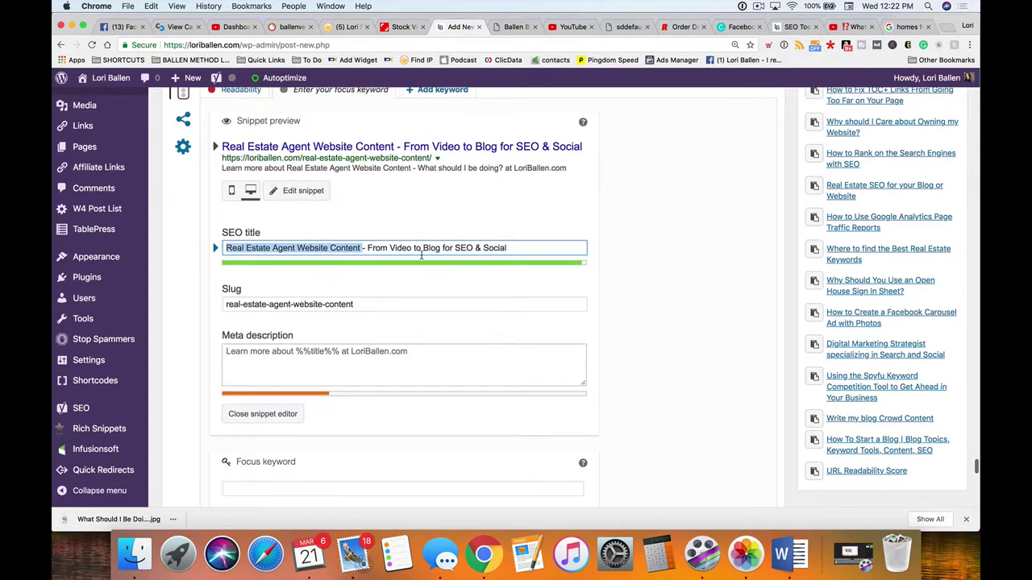
click(387, 362)
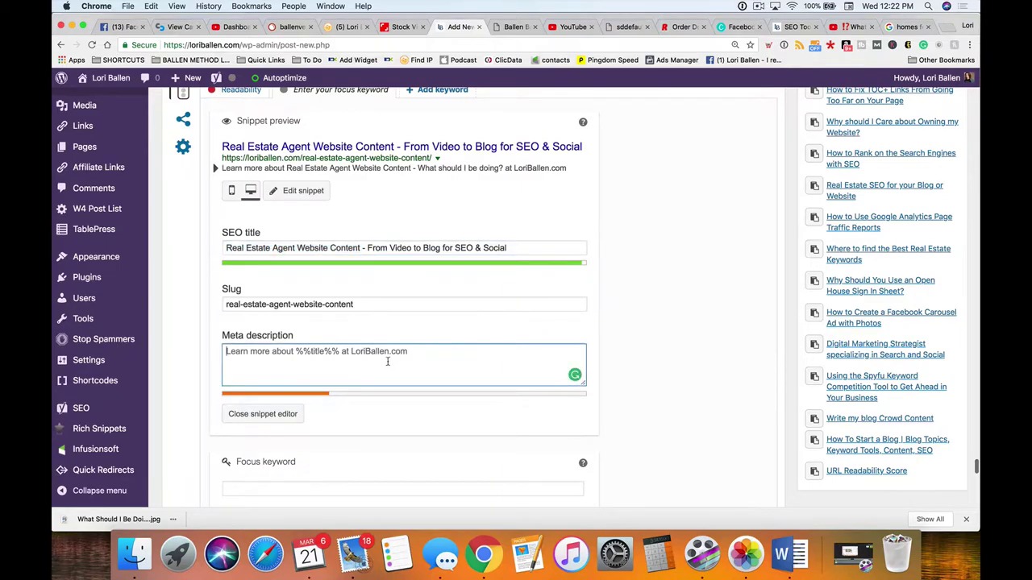
text(Today, I want to talk about what you should be doing with your real estate agent website. I'm going to do an overview in this video, and then I'm going to break them down for you in this series into individual components, so you can get more of the real deal application, and "how" to in those other videos.)
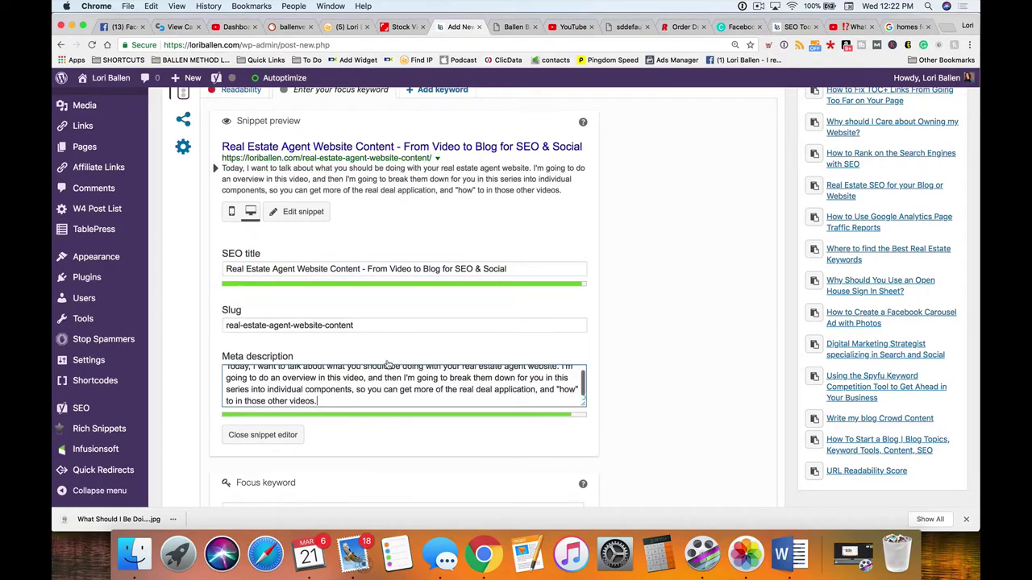
Step: Replace "what you should be doing with your real estate agent website" in the meta description with "real estate agent website content"
scroll(386, 359, up, 1)
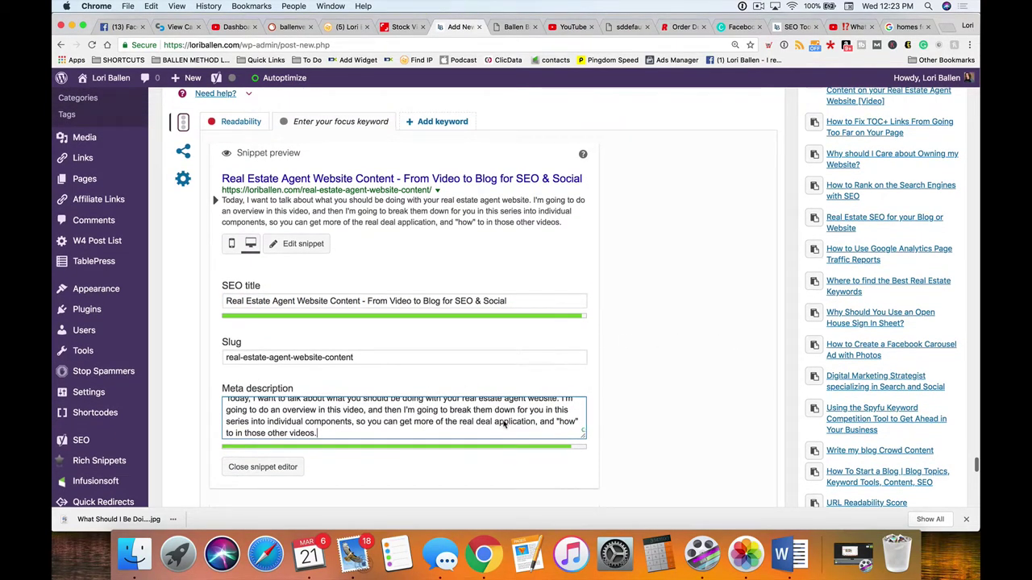
scroll(589, 387, down, 1)
scroll(322, 393, up, 1)
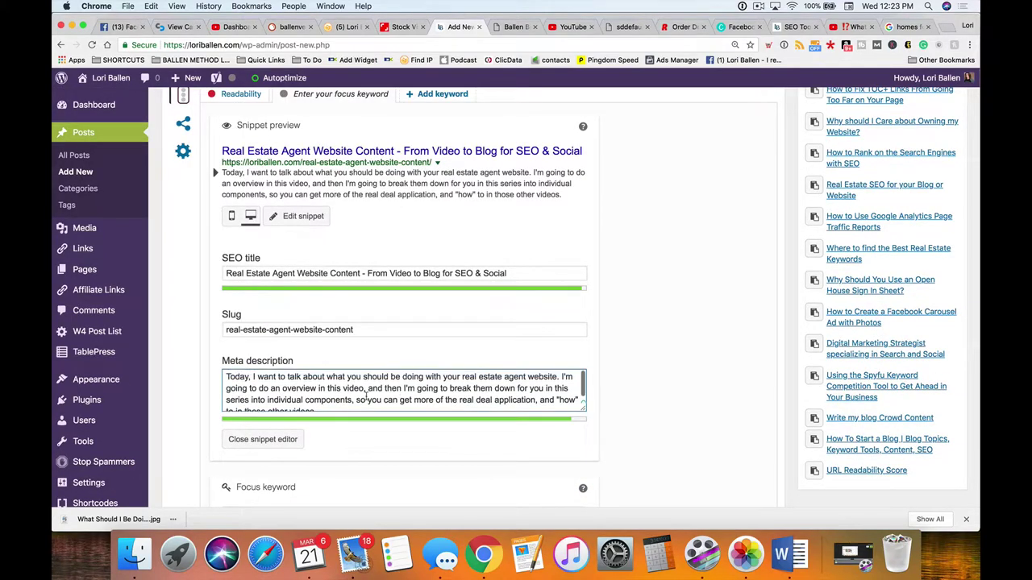
drag(326, 377, 557, 377)
text(real estate ag)
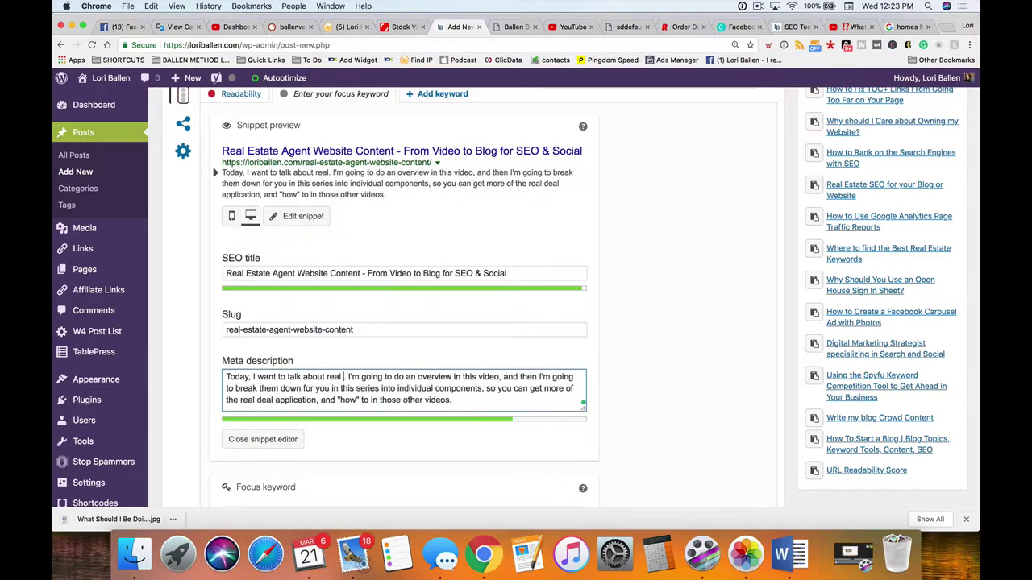
text(ent website c)
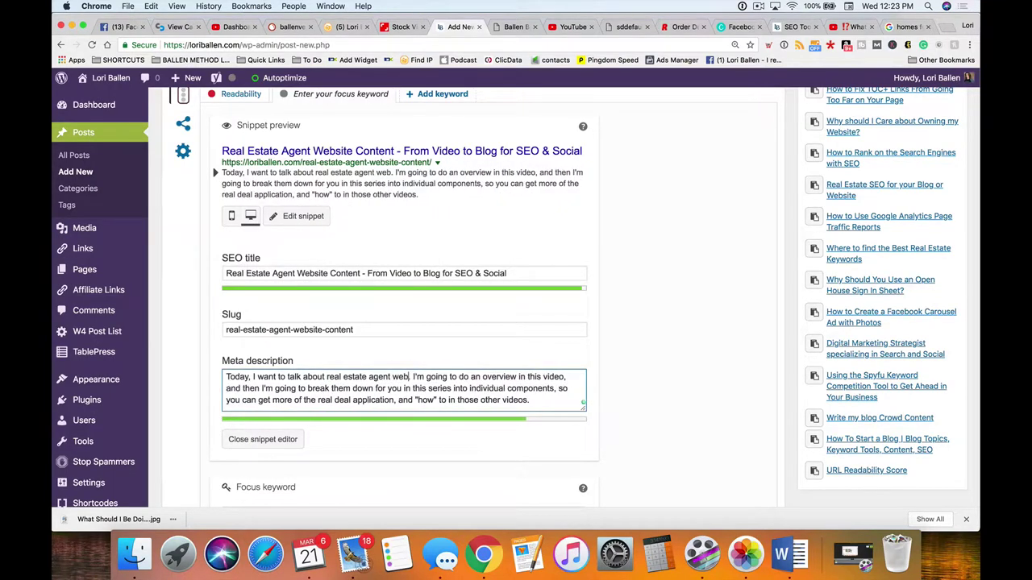
text(ontent)
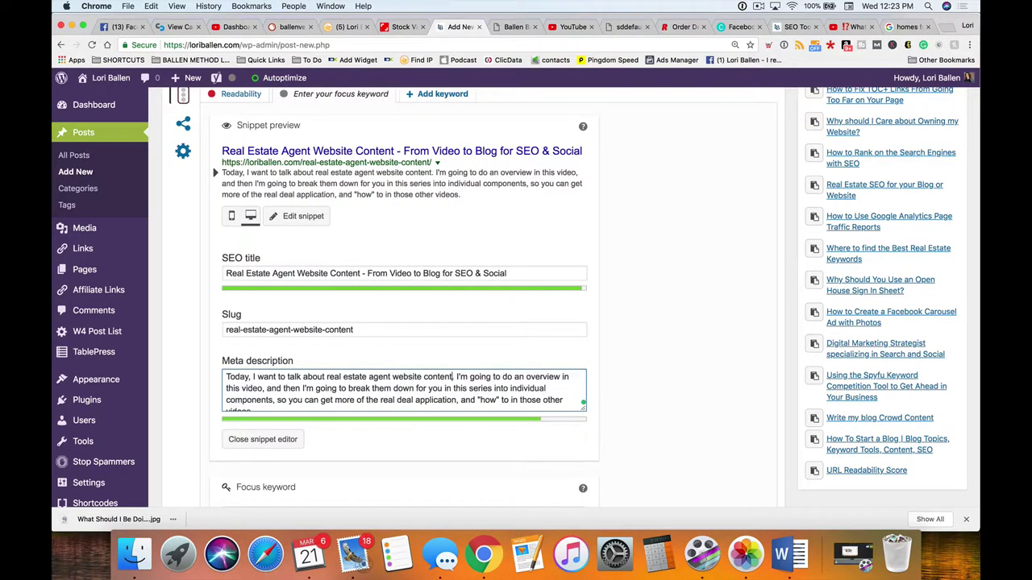
scroll(544, 387, down, 3)
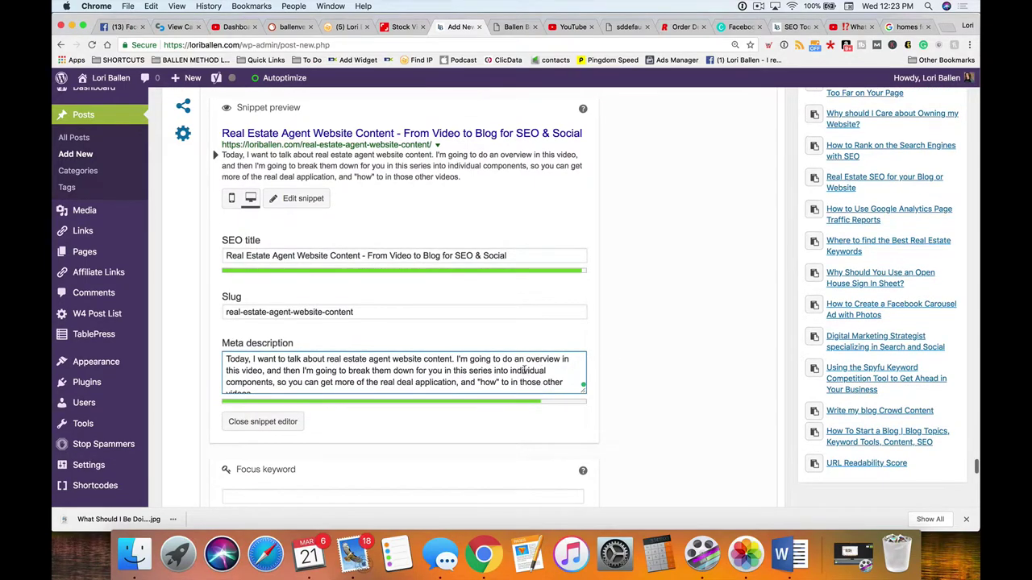
scroll(434, 375, up, 2)
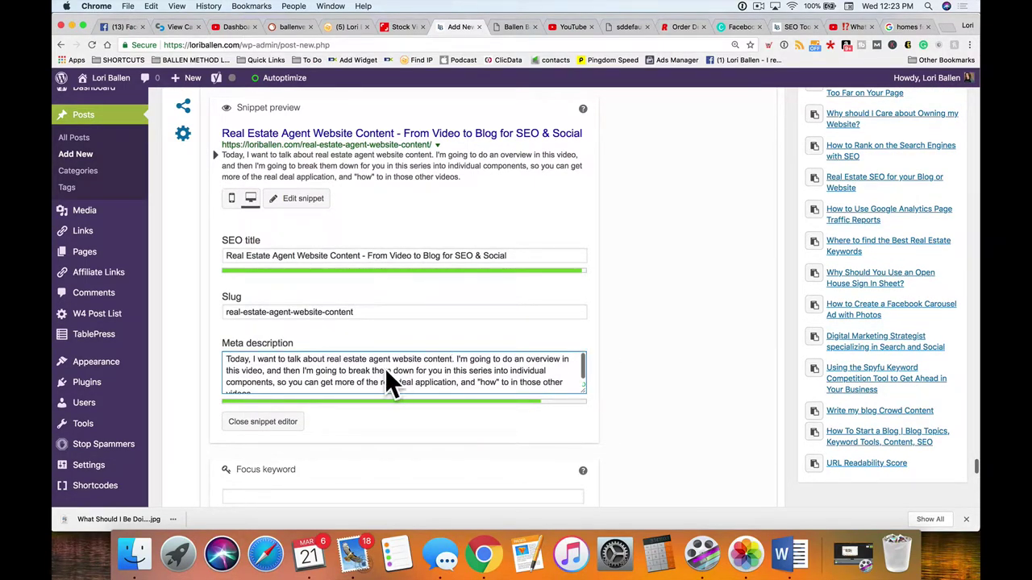
Step: Set the post's focus keyword to "real estate agent website content" and review the SEO analysis and prominent words
scroll(443, 373, down, 2)
scroll(304, 425, down, 5)
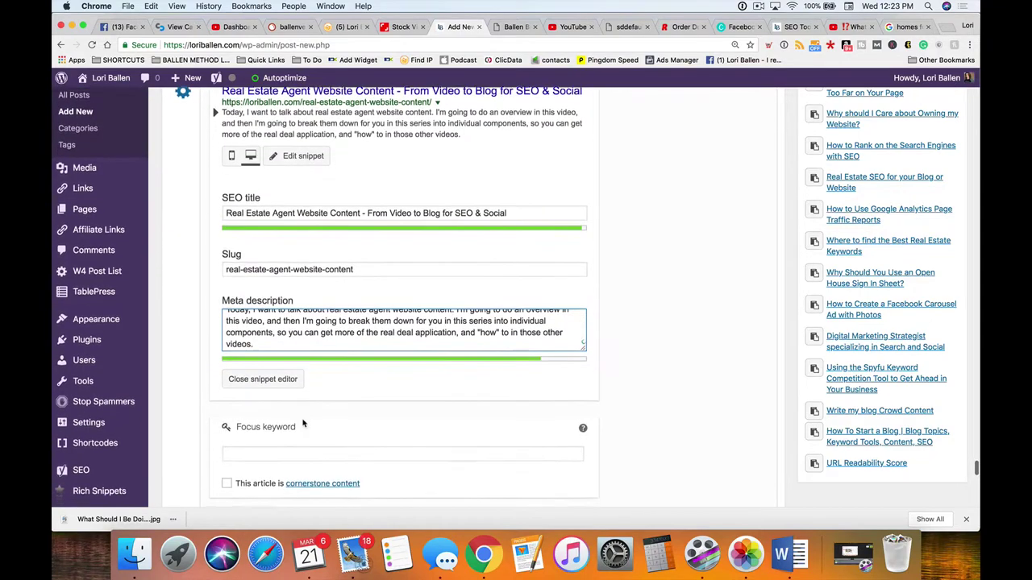
click(298, 399)
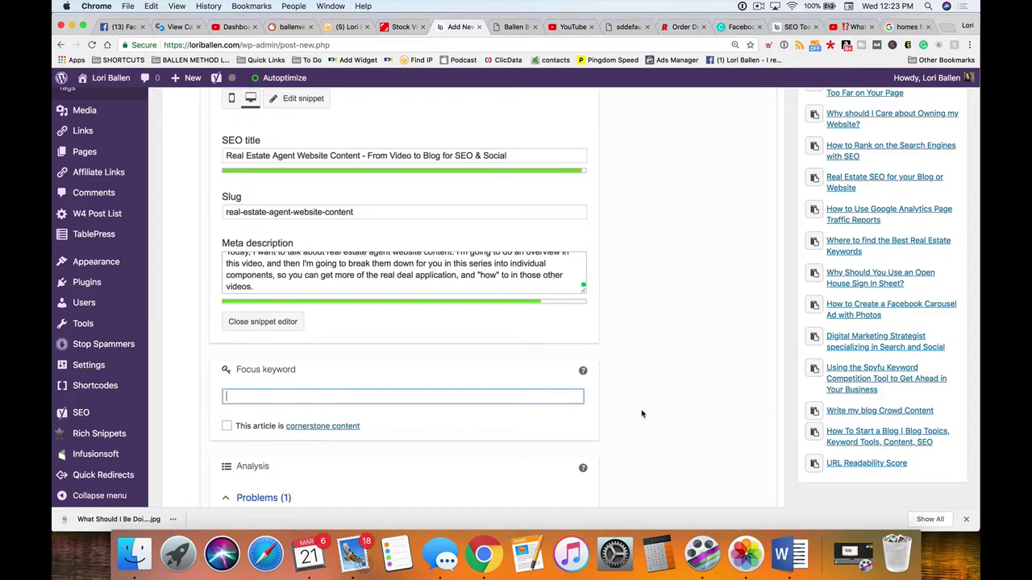
text(real es)
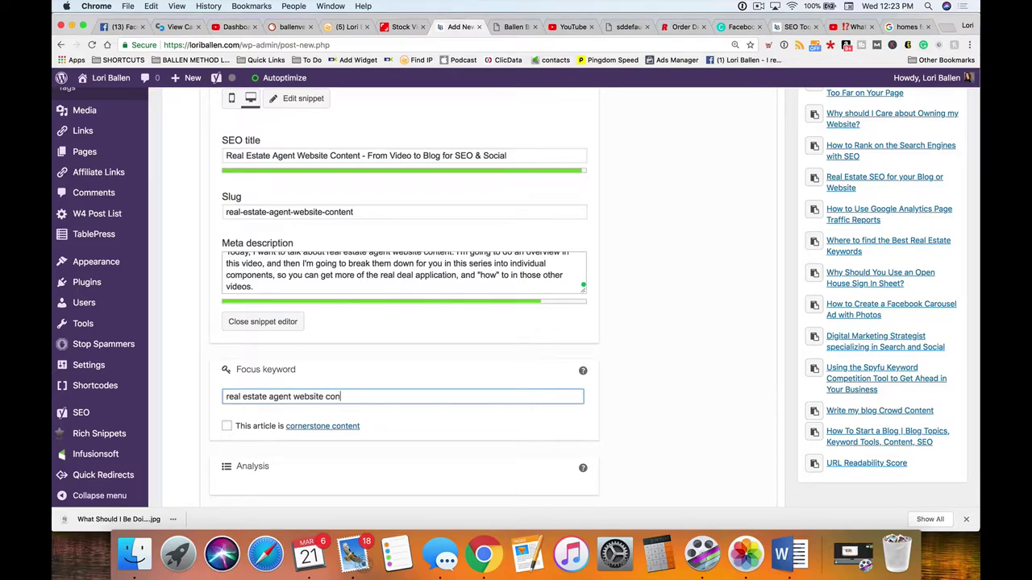
text(tate agent)
scroll(711, 465, down, 10)
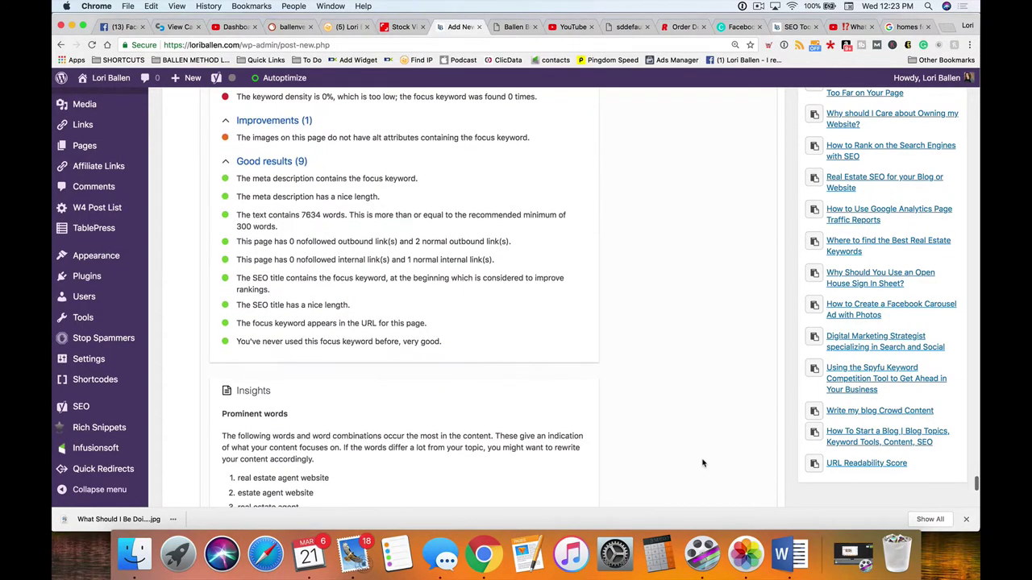
scroll(703, 463, down, 5)
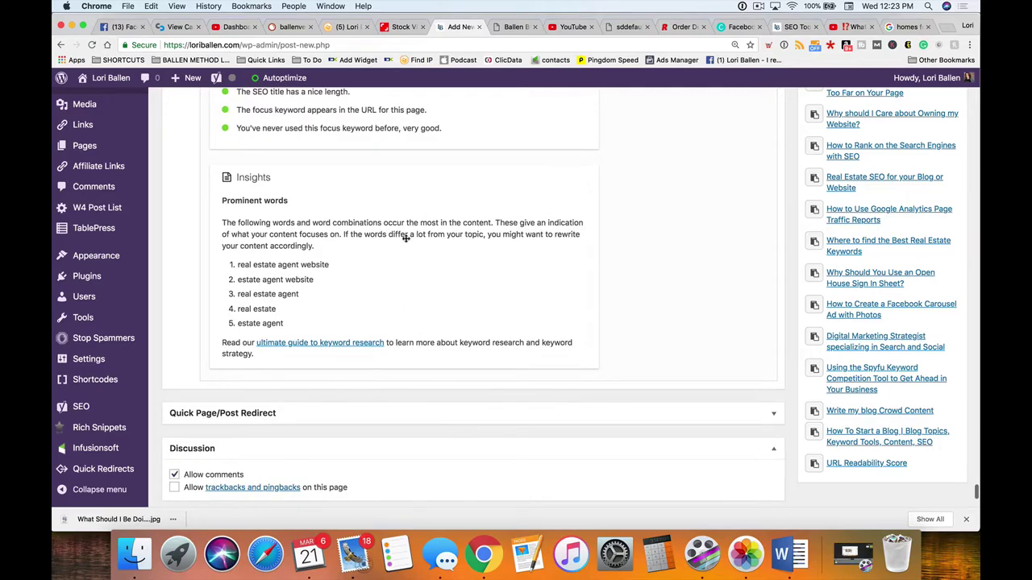
scroll(753, 373, down, 3)
Step: Assign the post to the Real Estate Websites category and check the rest of the category list
scroll(511, 394, up, 20)
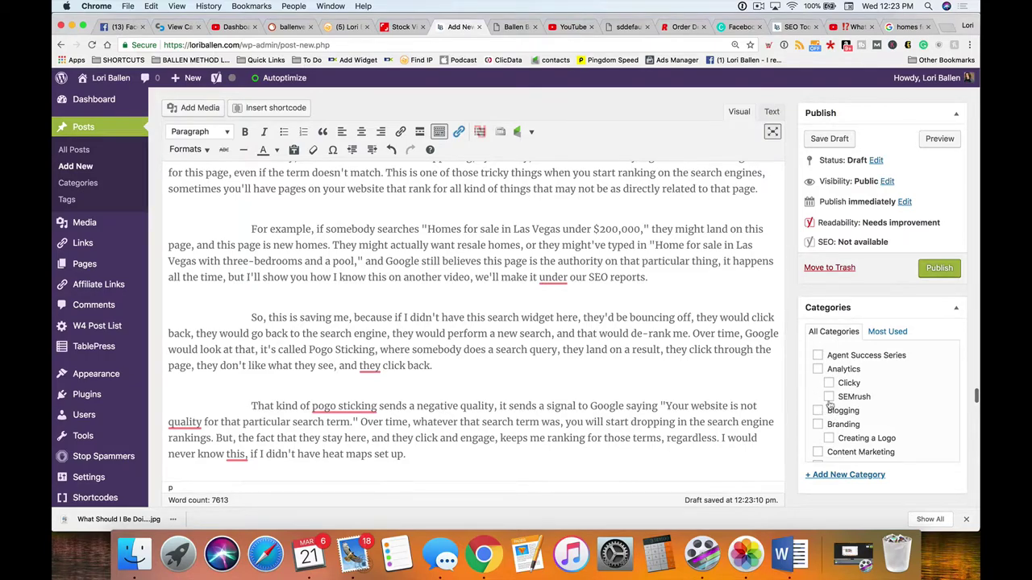
scroll(854, 402, down, 5)
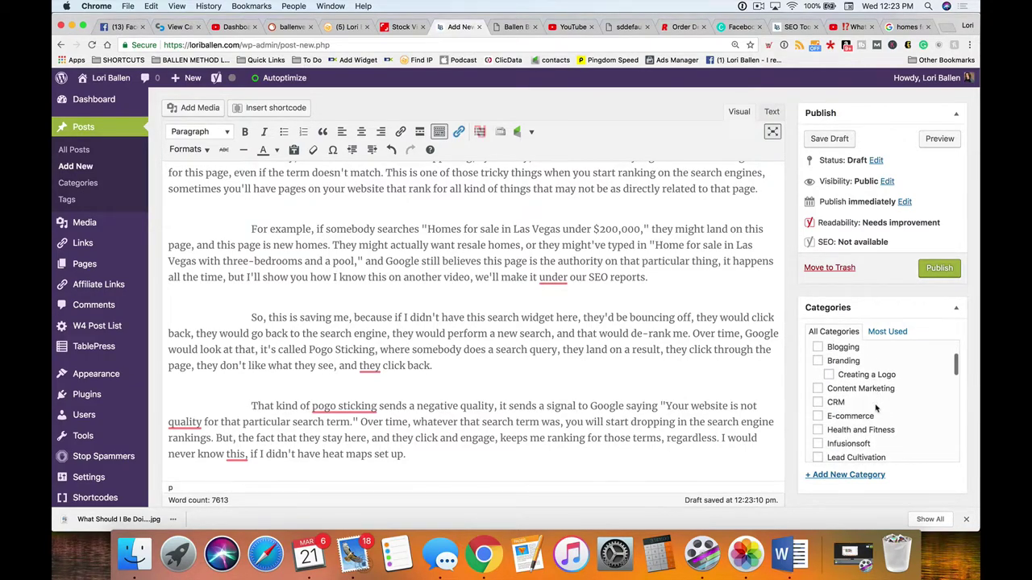
scroll(877, 408, down, 6)
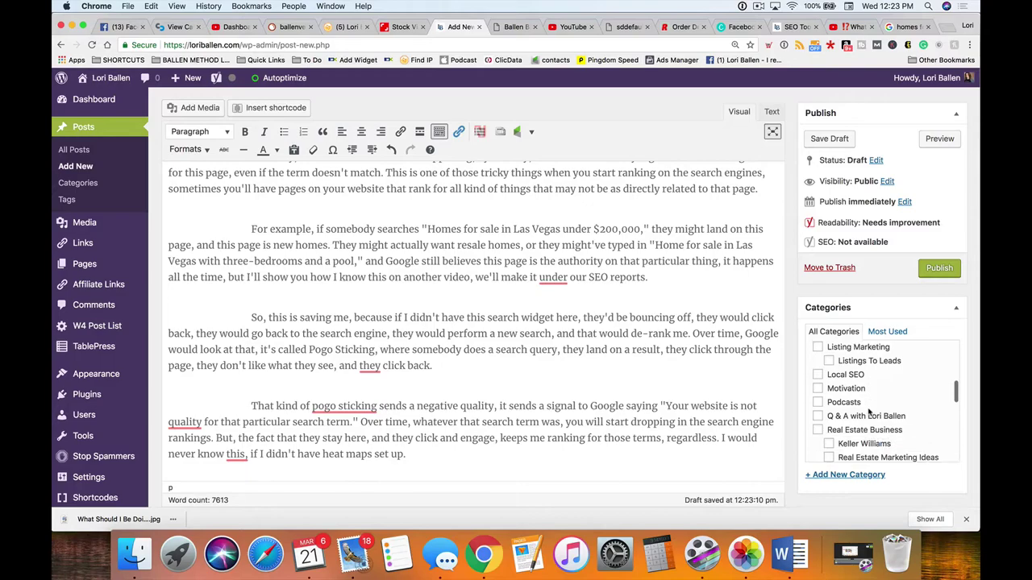
scroll(869, 412, down, 8)
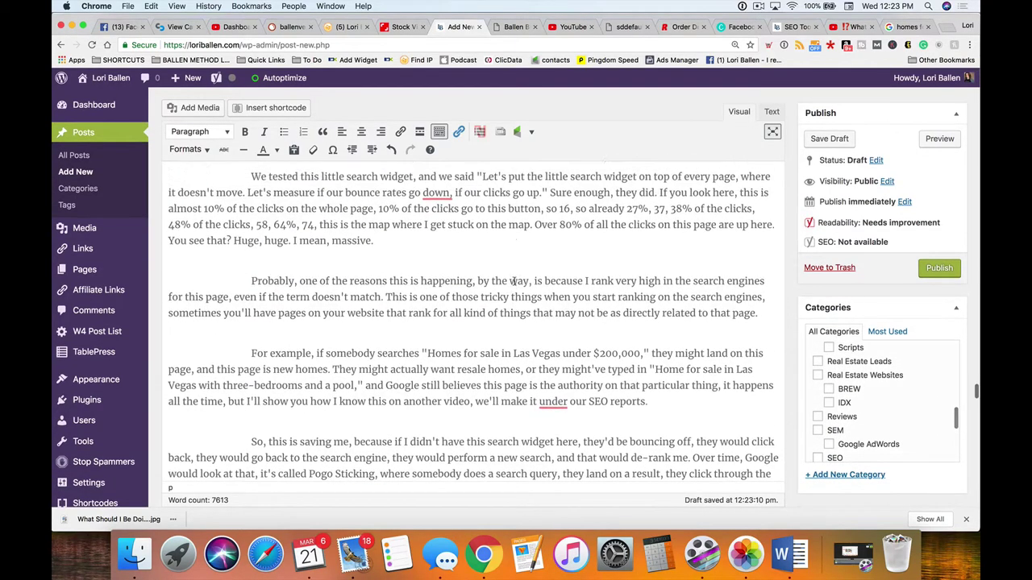
scroll(844, 203, up, 1)
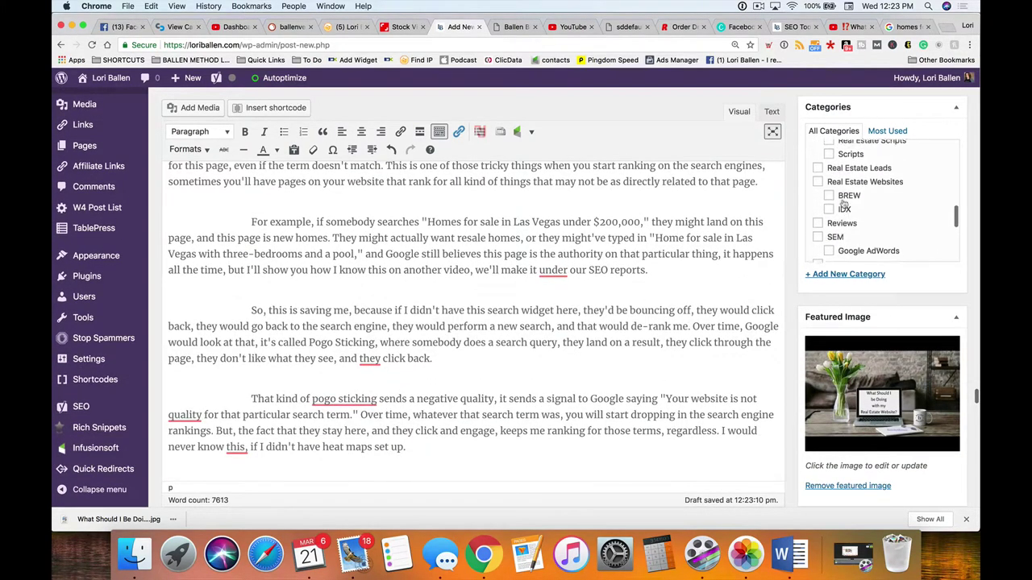
click(819, 185)
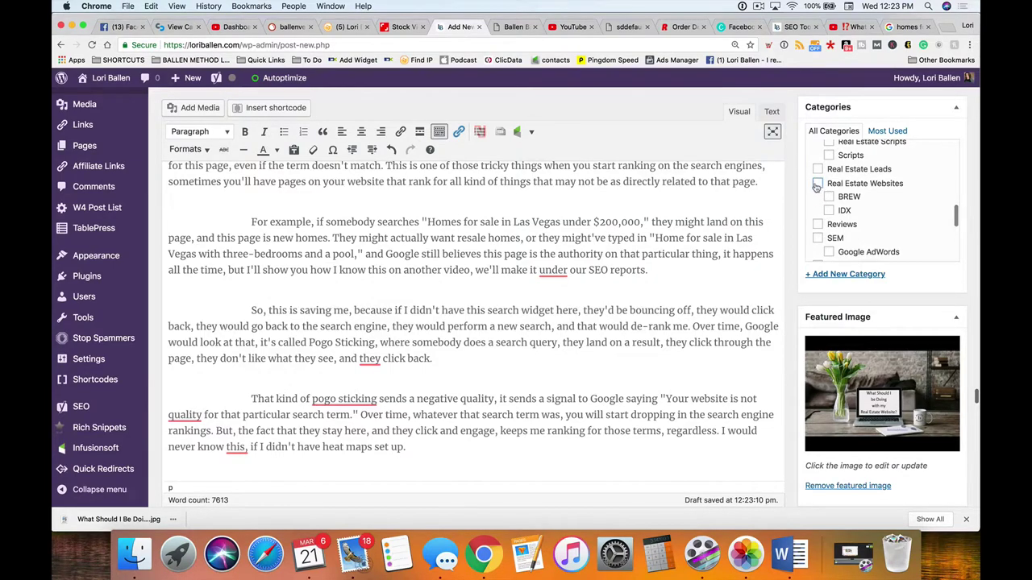
click(818, 184)
scroll(833, 196, up, 10)
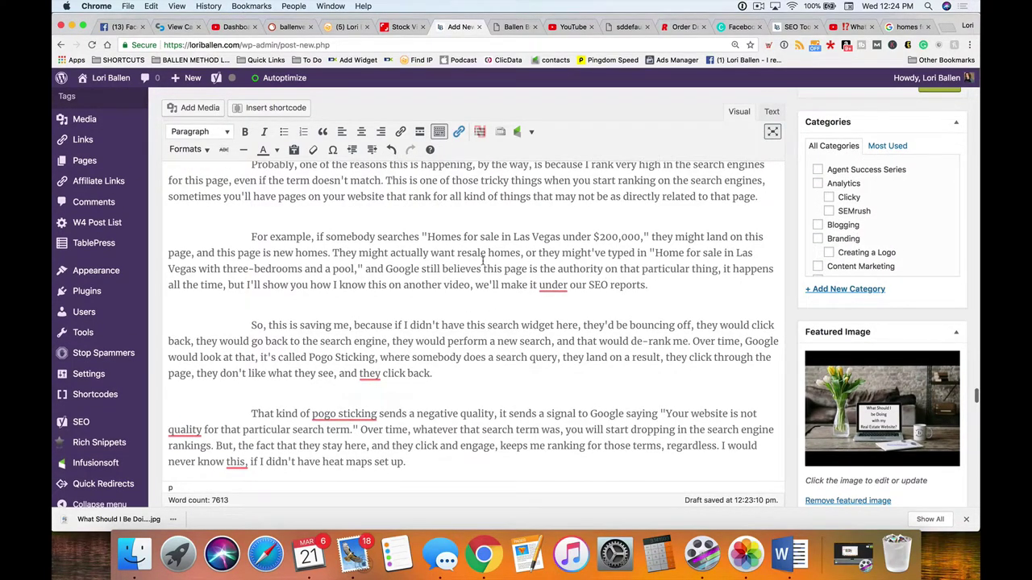
scroll(821, 230, down, 15)
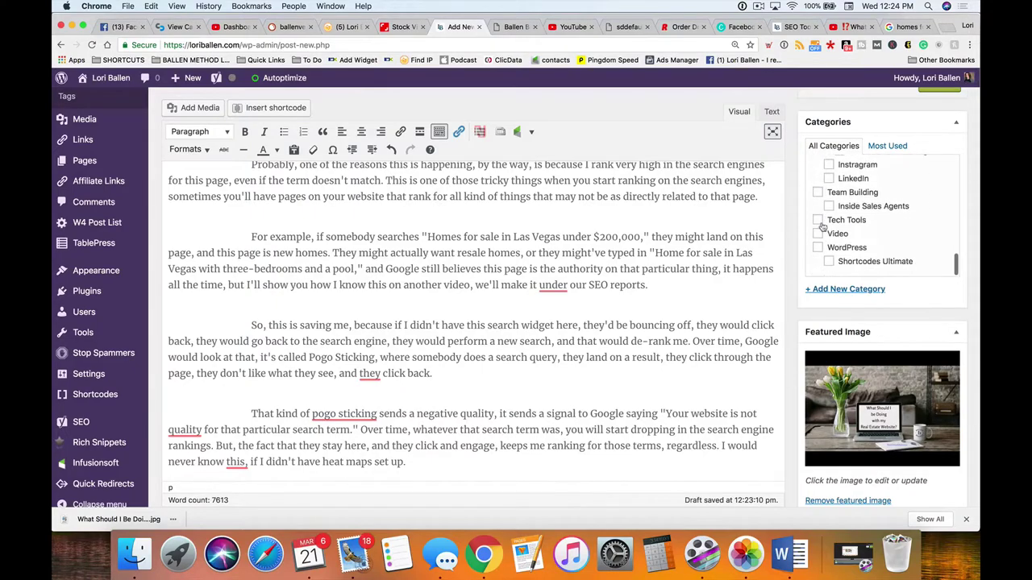
scroll(670, 337, up, 5)
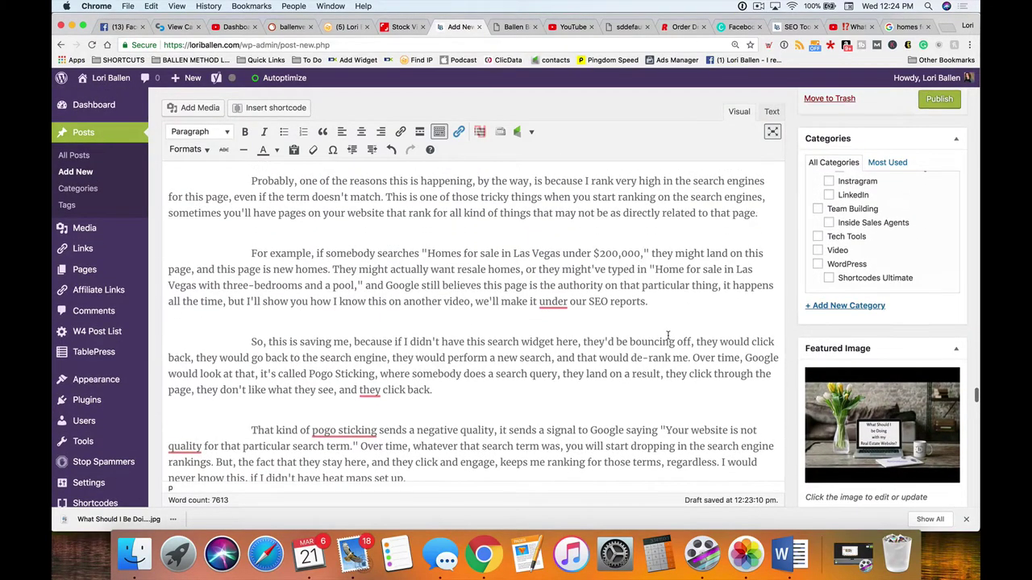
Step: Add an empty paragraph in the post body after the intro paragraph ending "in those other videos."
scroll(670, 337, up, 15)
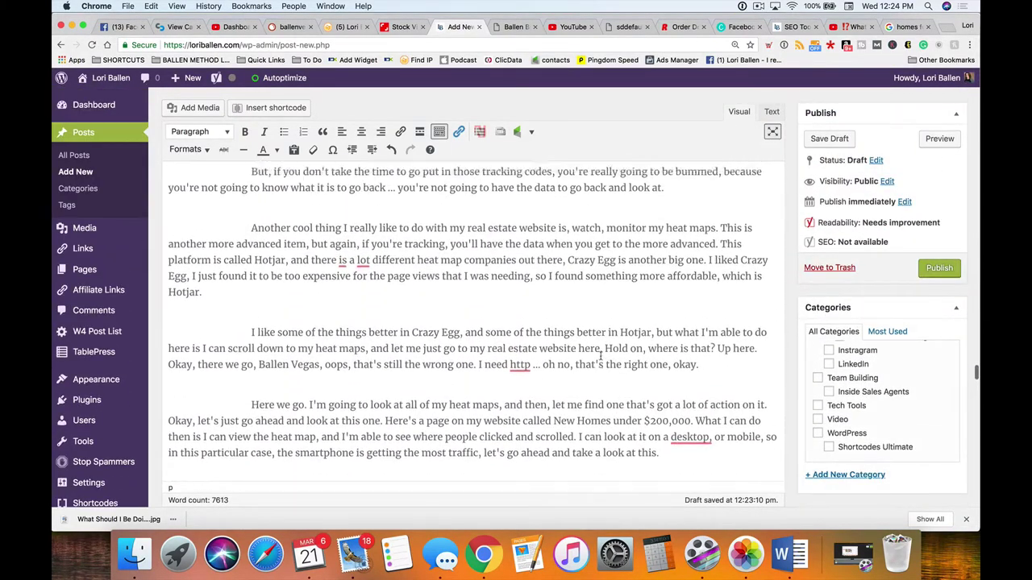
scroll(600, 355, up, 20)
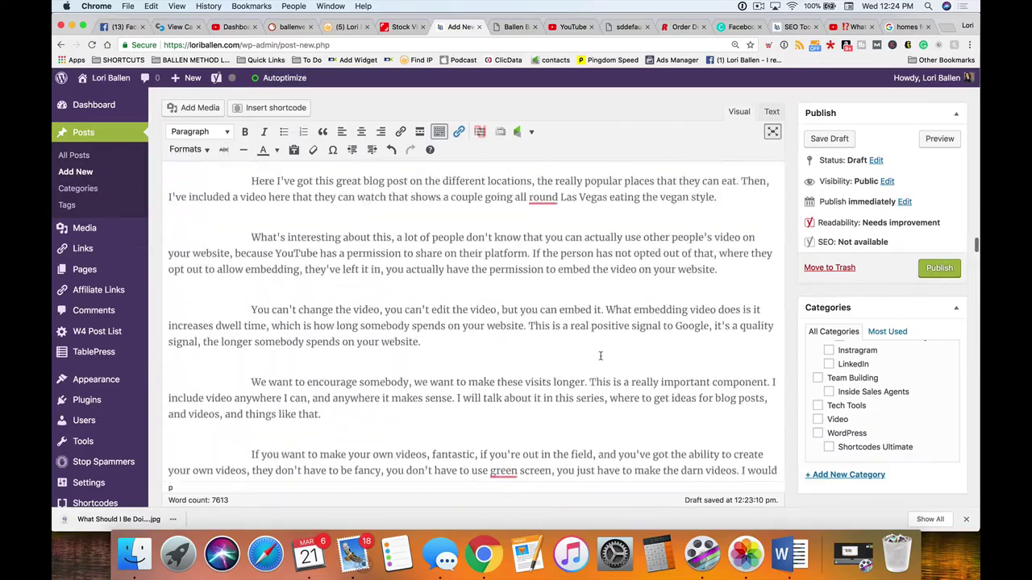
scroll(600, 355, up, 20)
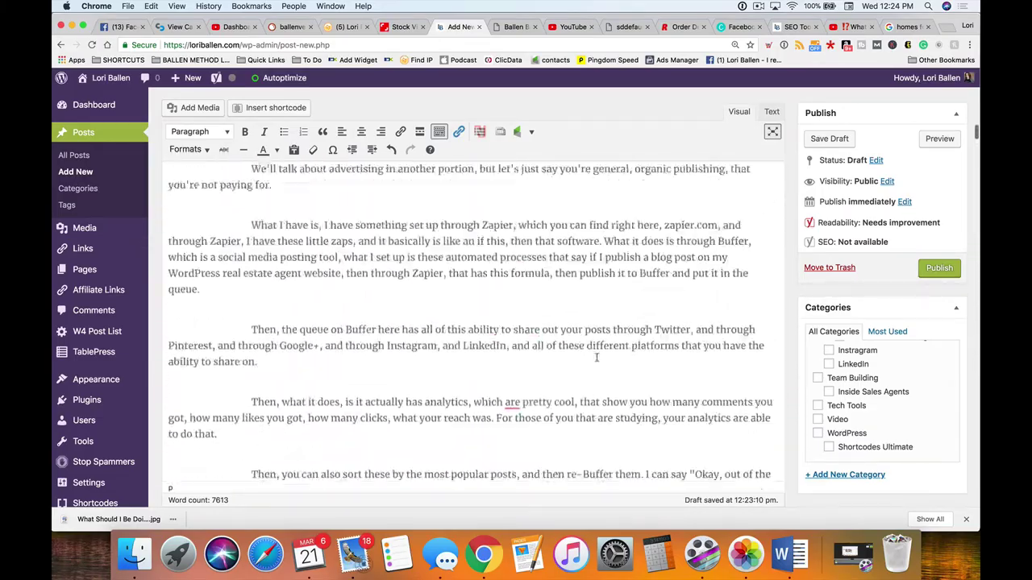
scroll(596, 358, up, 15)
scroll(503, 330, down, 2)
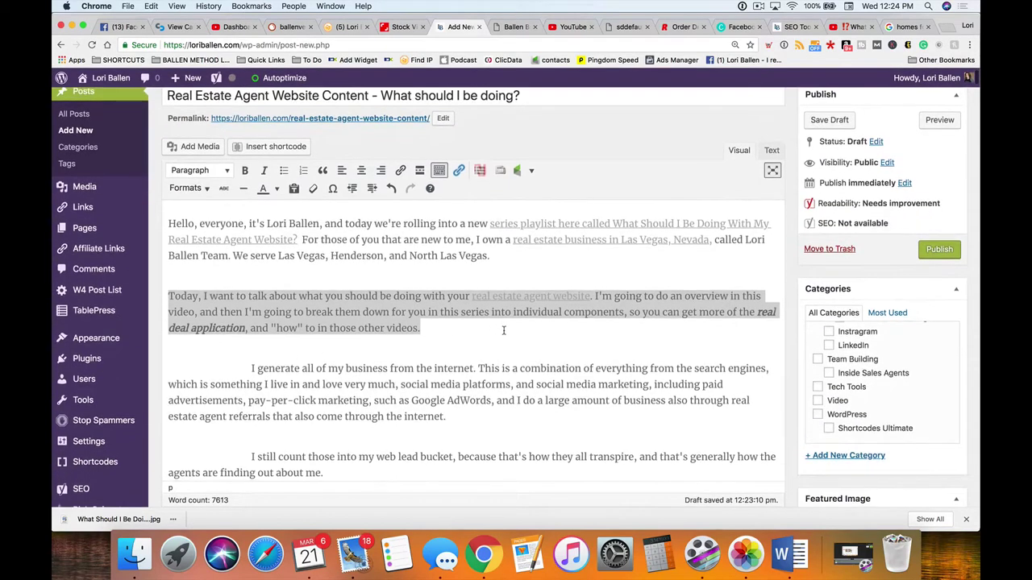
scroll(492, 326, down, 1)
click(458, 317)
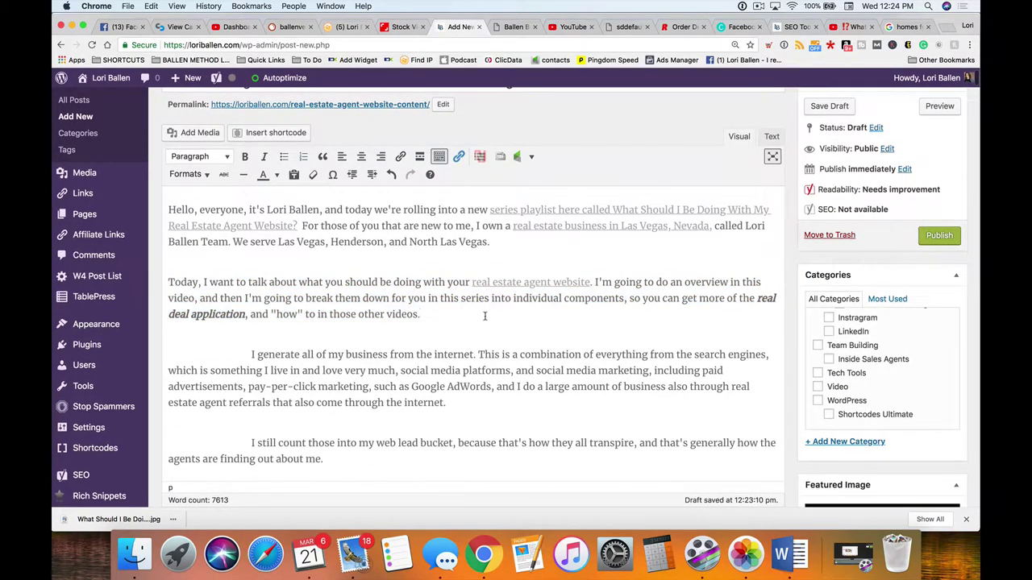
key(Return)
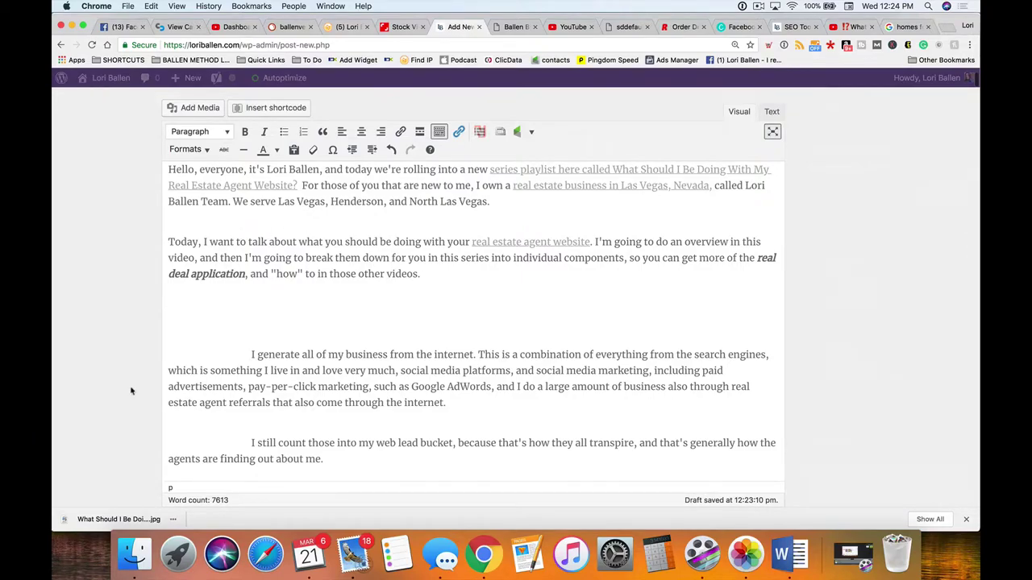
Step: Switch to the YouTube video editor, copy the URL of "What Should I Be Doing With My Real Estate Agent Website?" and open its watch page
click(569, 27)
scroll(737, 240, down, 5)
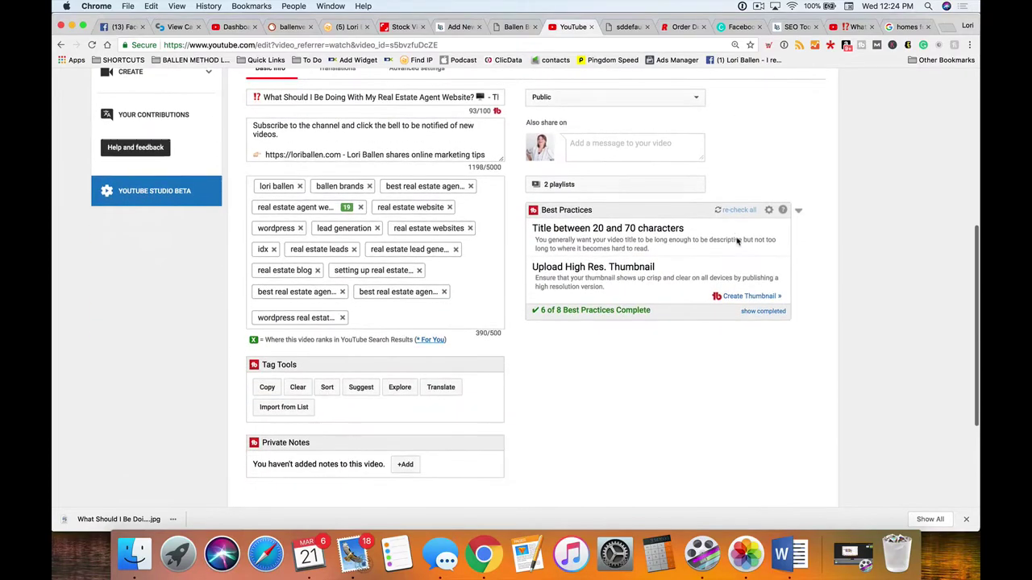
scroll(737, 240, up, 7)
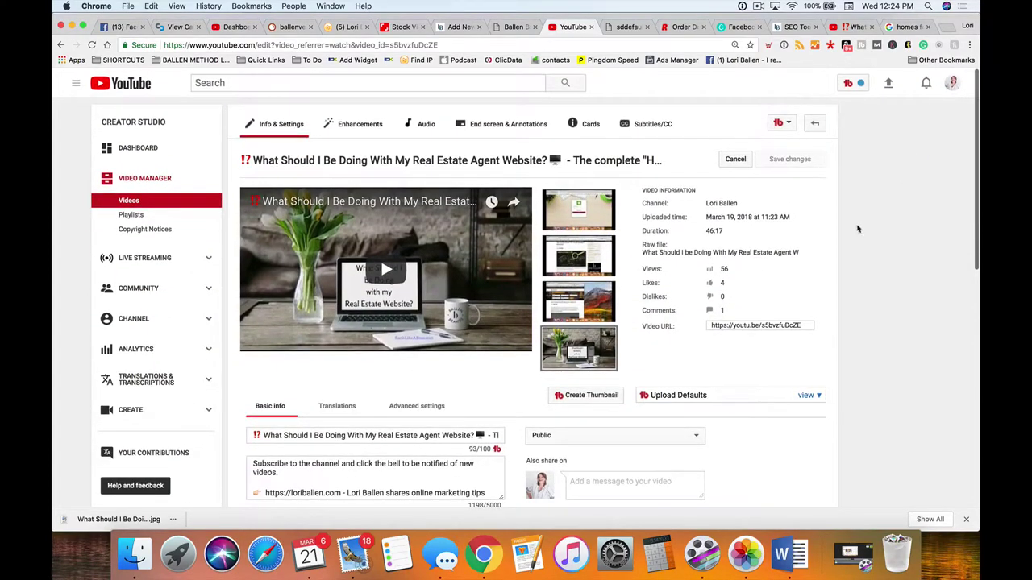
scroll(781, 294, down, 10)
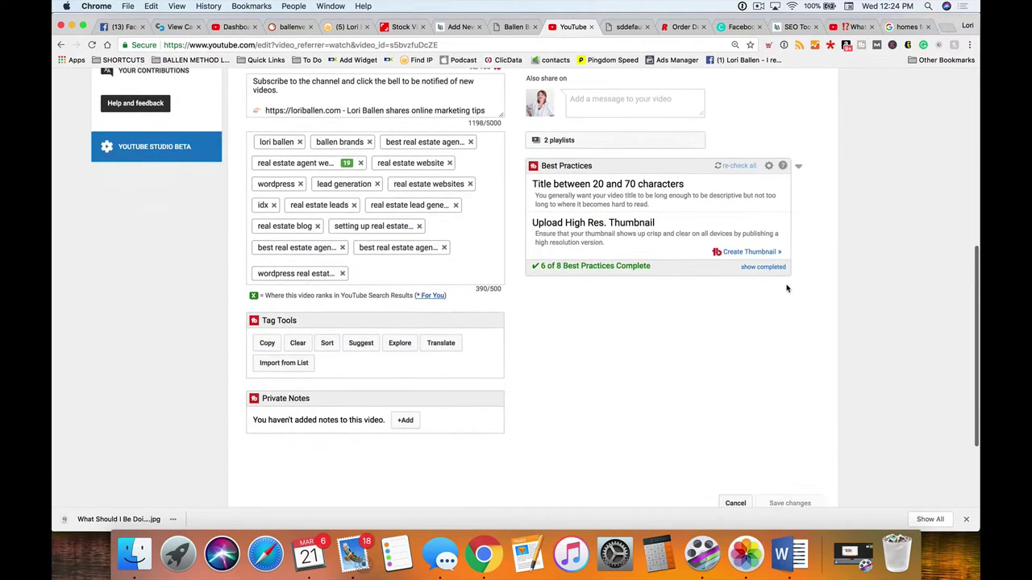
scroll(786, 286, up, 8)
click(765, 263)
key(super+c)
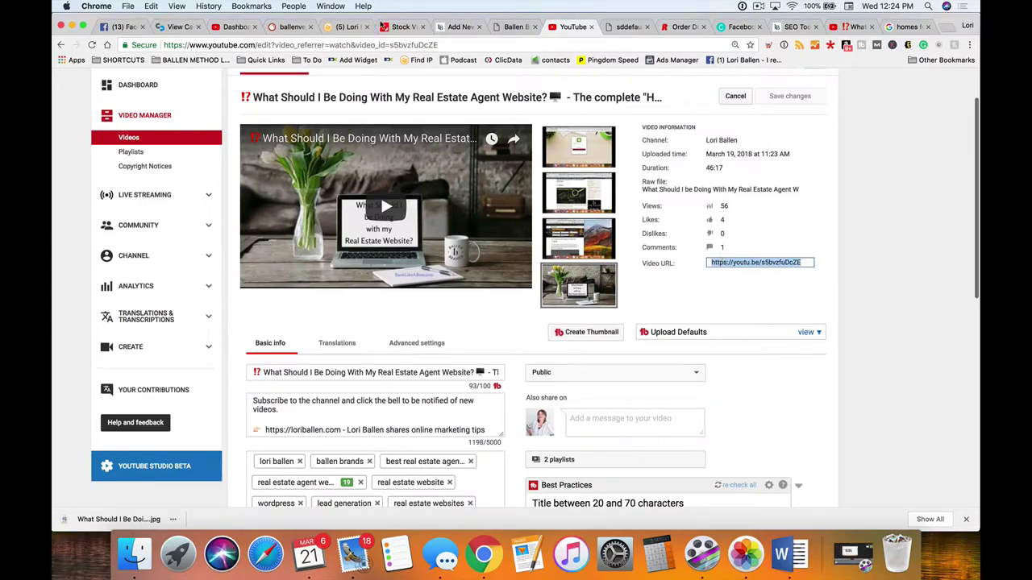
key(super+l)
key(super+v)
key(Return)
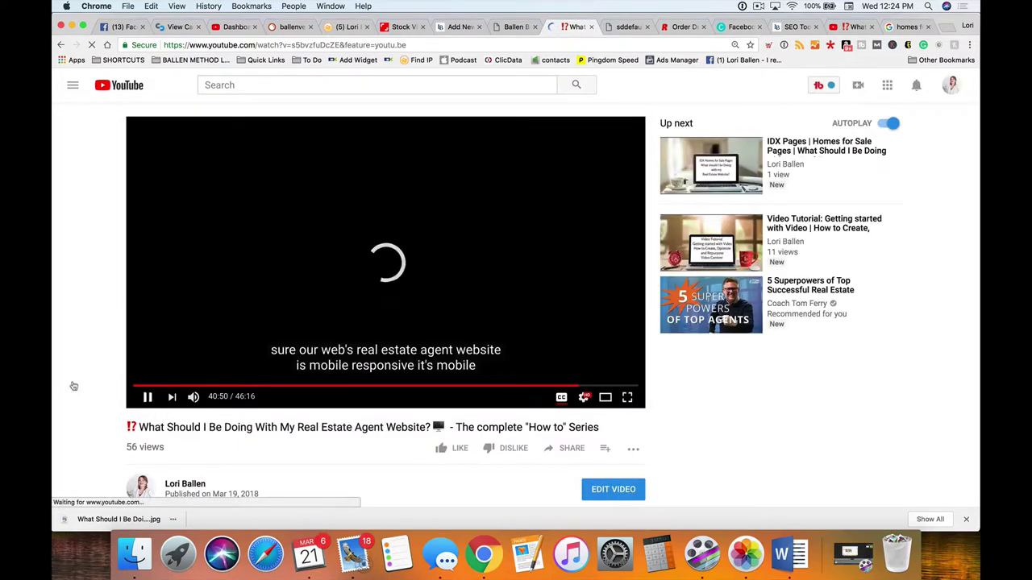
Step: Copy the video's embed code with suggested videos and the video title and player actions turned off
scroll(86, 314, down, 3)
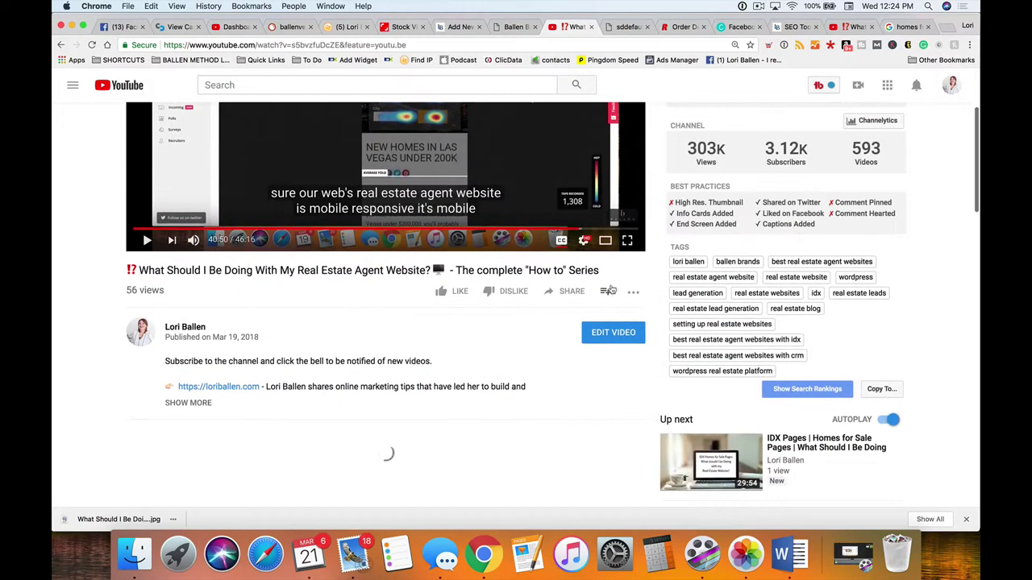
click(570, 292)
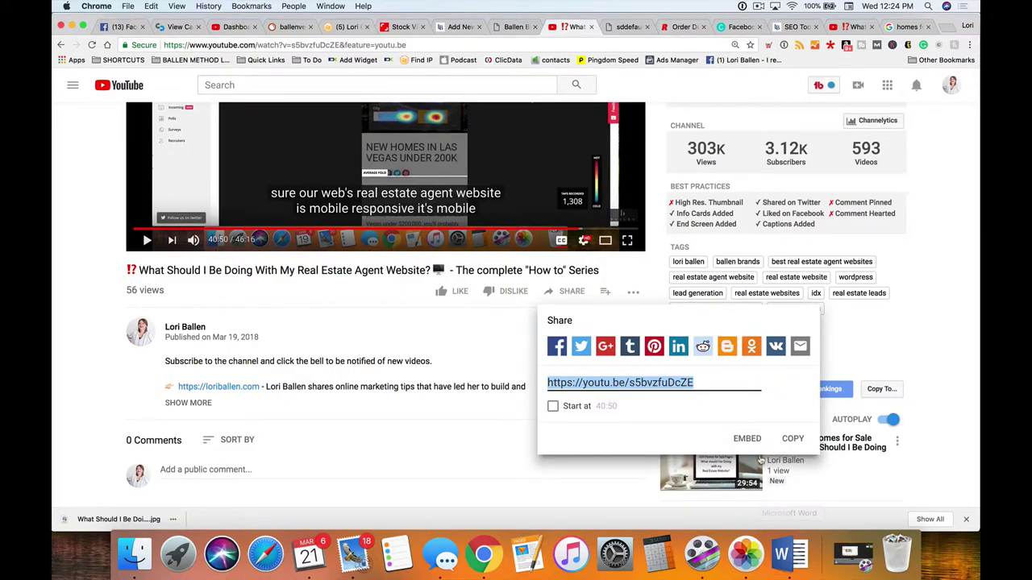
click(747, 439)
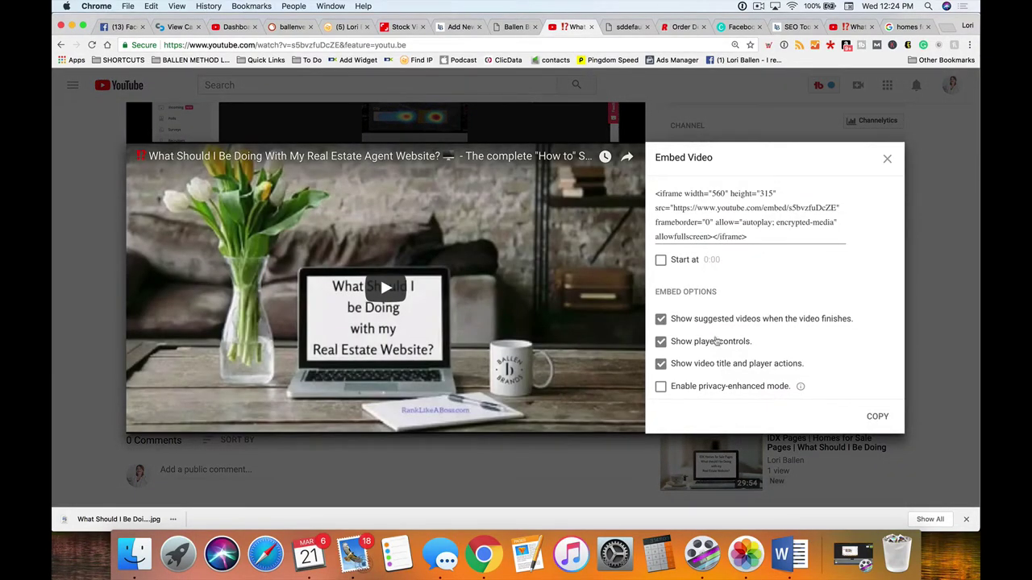
click(661, 319)
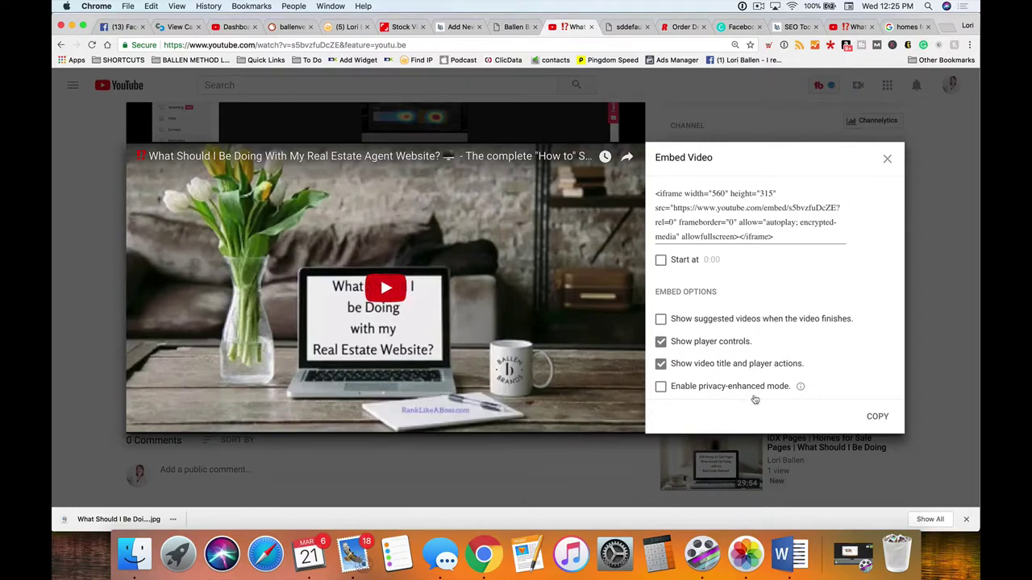
click(663, 370)
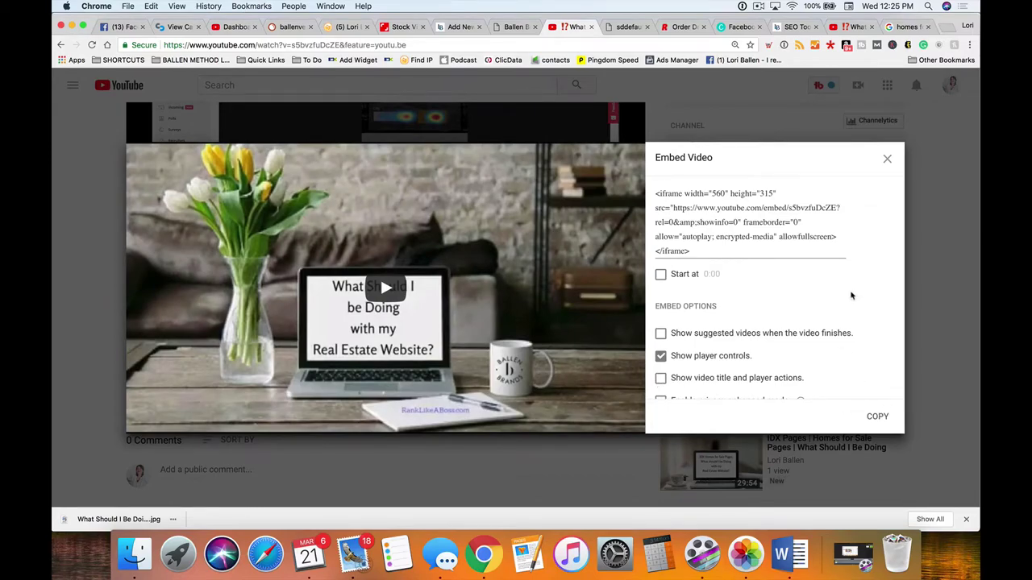
drag(694, 250, 649, 196)
key(super+c)
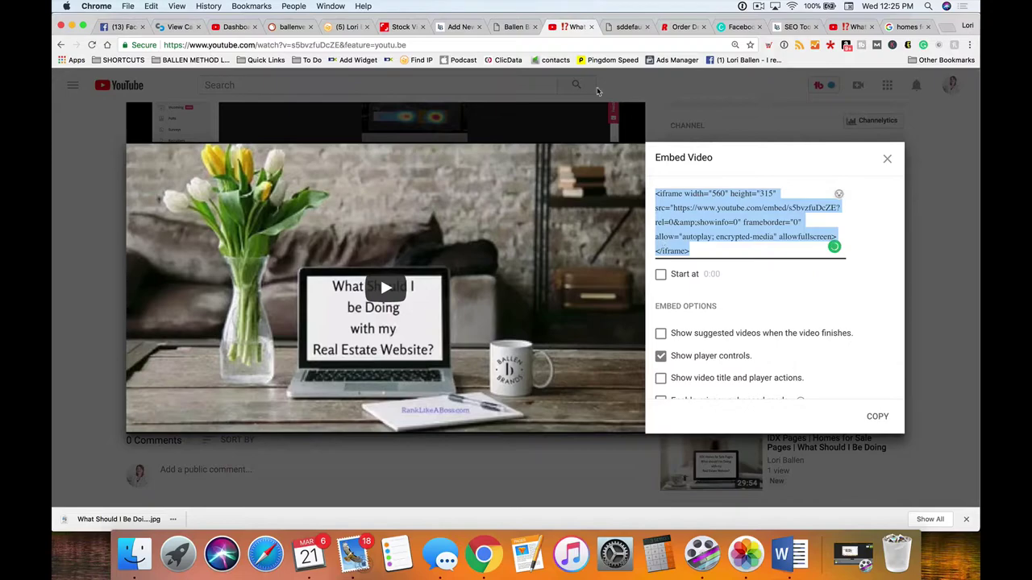
Step: Return to the WordPress post, paste the embed code into the HTML below the intro paragraph, and view the video in the visual editor
click(458, 27)
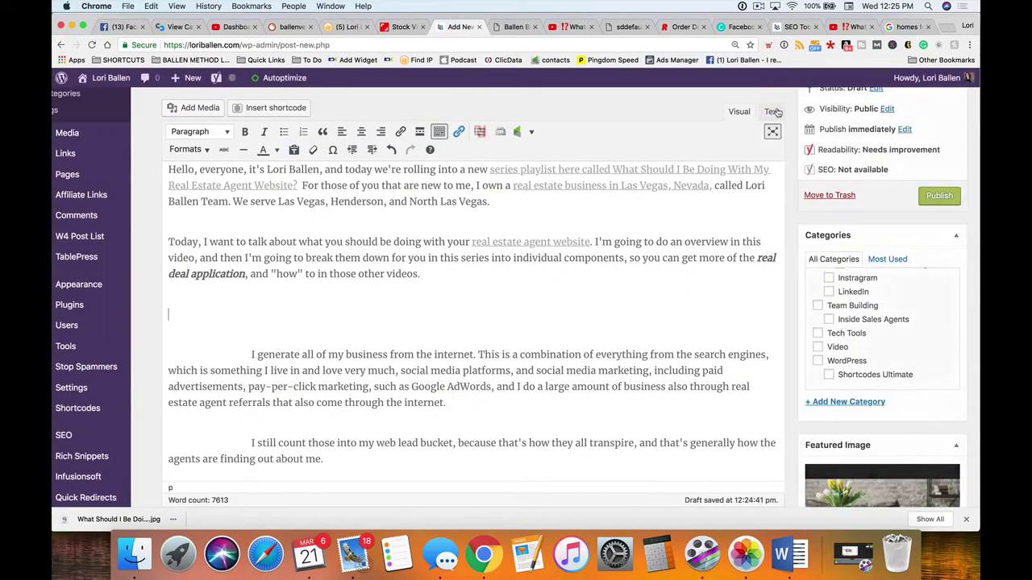
click(772, 111)
drag(213, 256, 163, 251)
key(super+v)
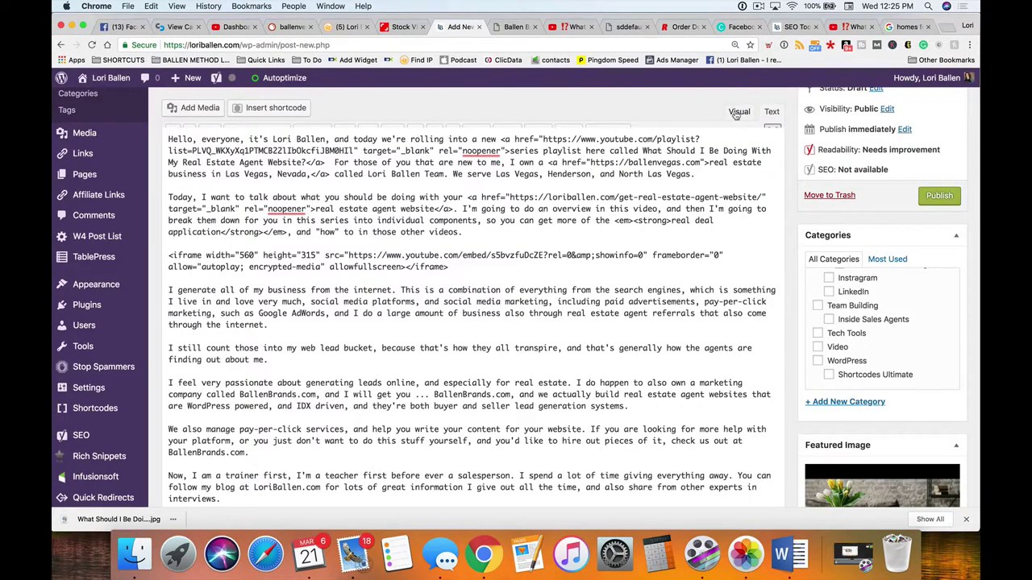
click(739, 112)
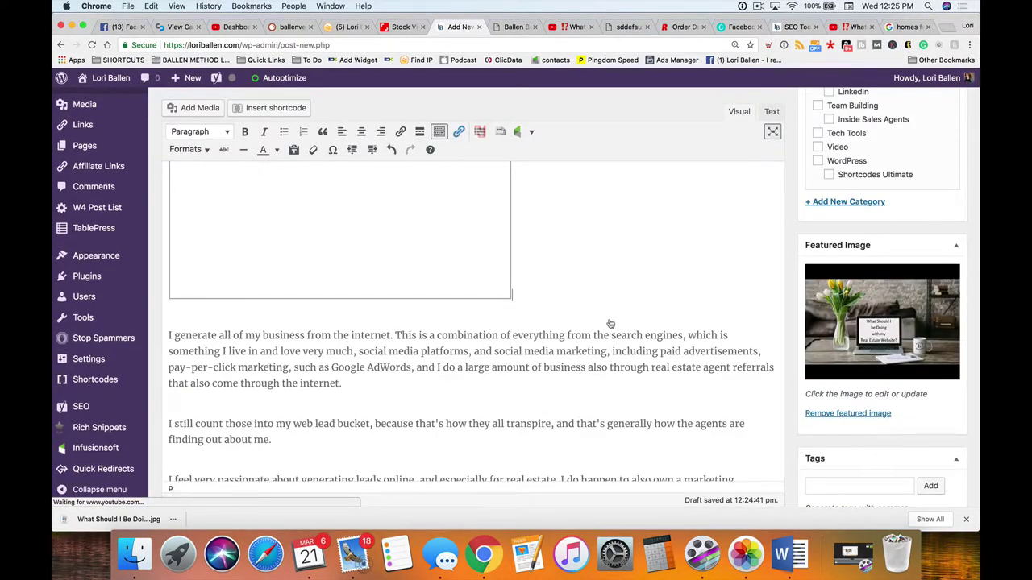
scroll(637, 321, down, 5)
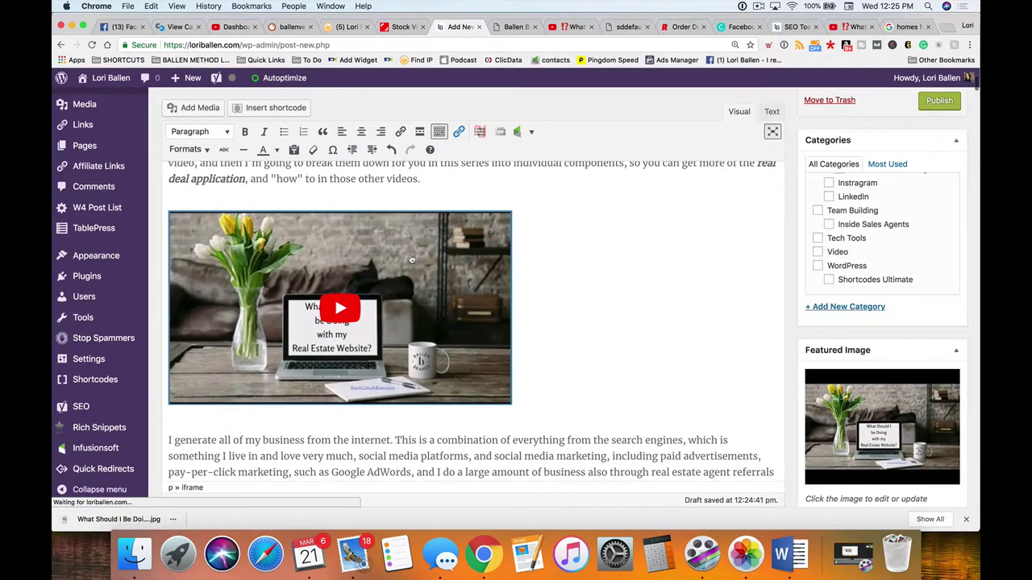
Step: Delete the embedded video below the intro paragraph and remove the blank line it leaves
click(403, 258)
key(Delete)
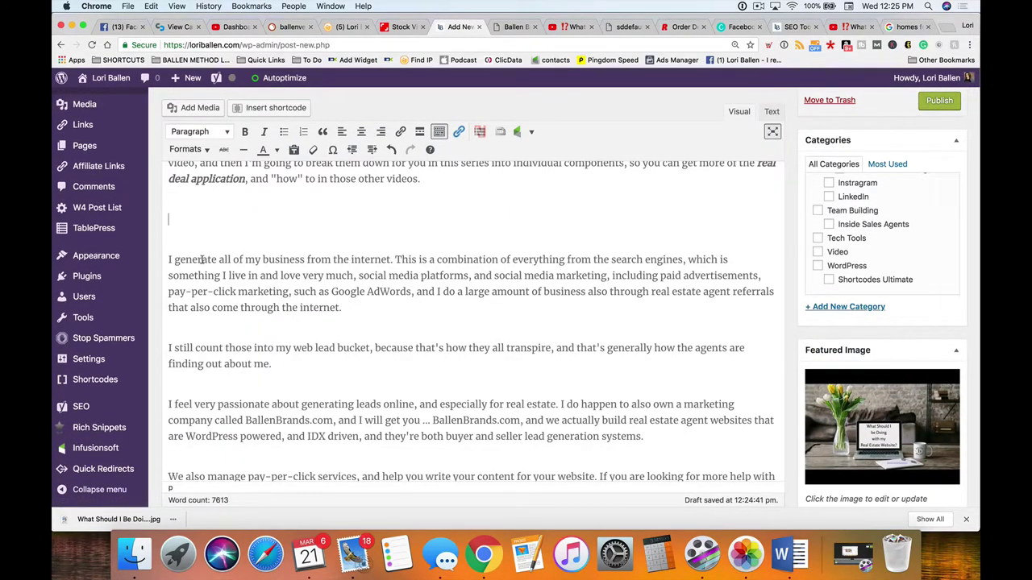
click(170, 257)
key(BackSpace)
key(BackSpace)
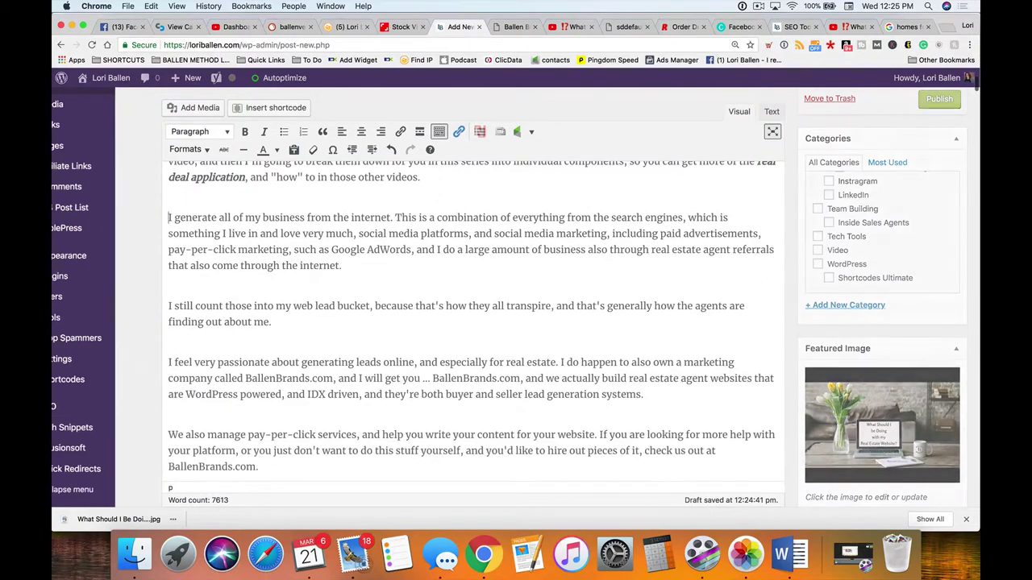
Step: Paste the video embed again on a new line after the paragraph ending "in those other videos."
key(Return)
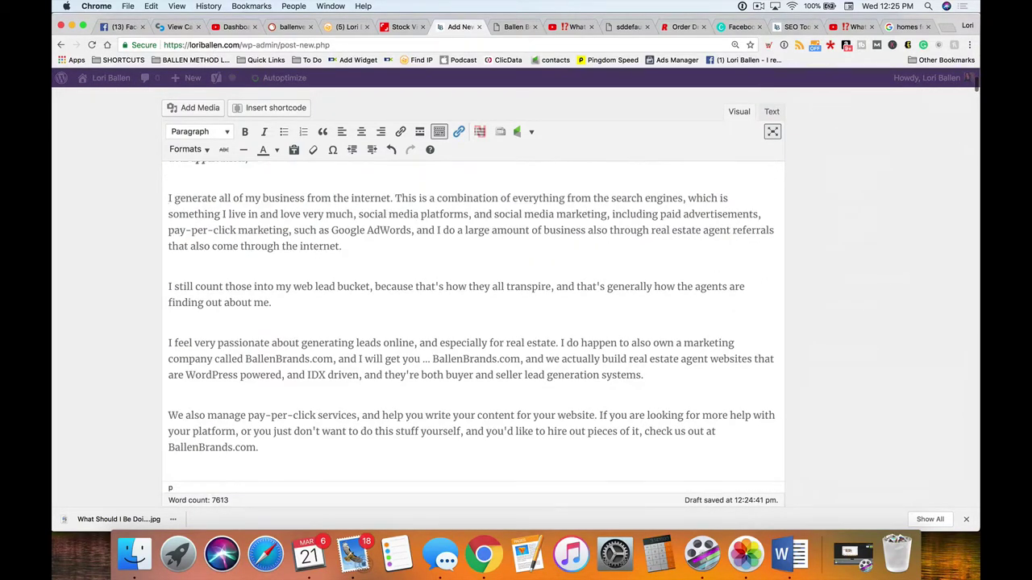
scroll(347, 311, up, 5)
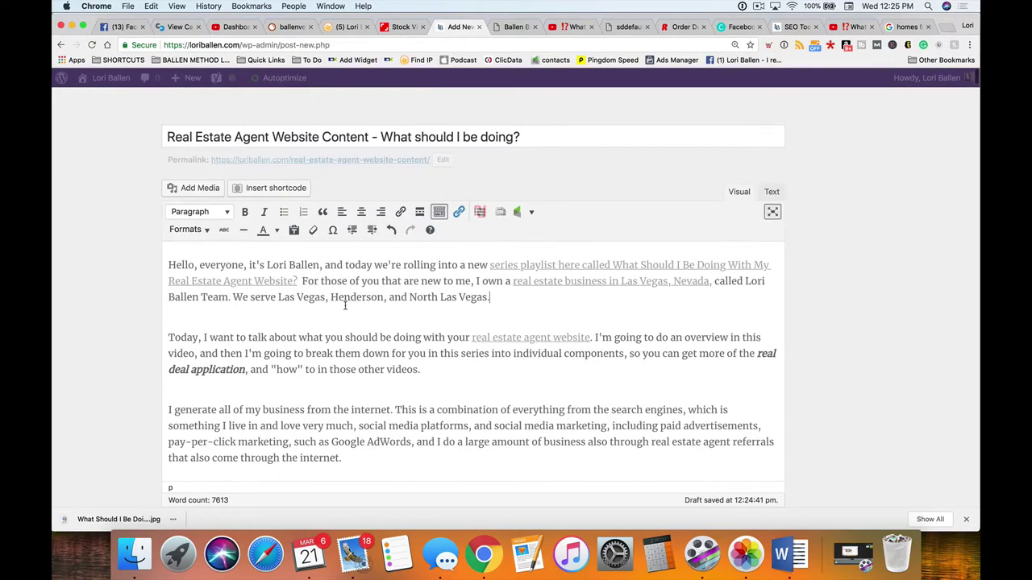
scroll(486, 363, down, 1)
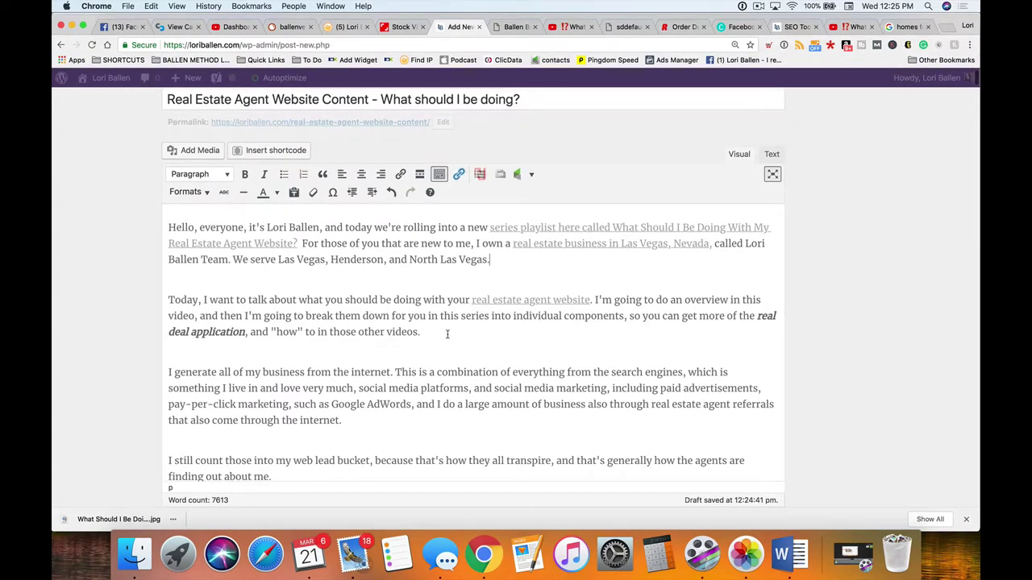
key(Return)
key(super+v)
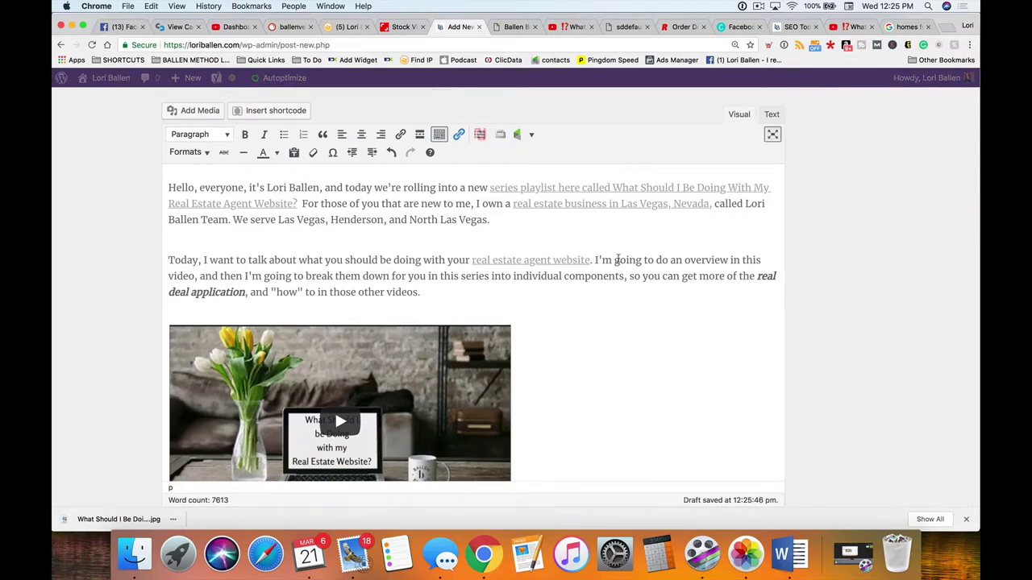
Step: Set the video iframe's width to 100% in the post's HTML and return to the visual view
click(772, 117)
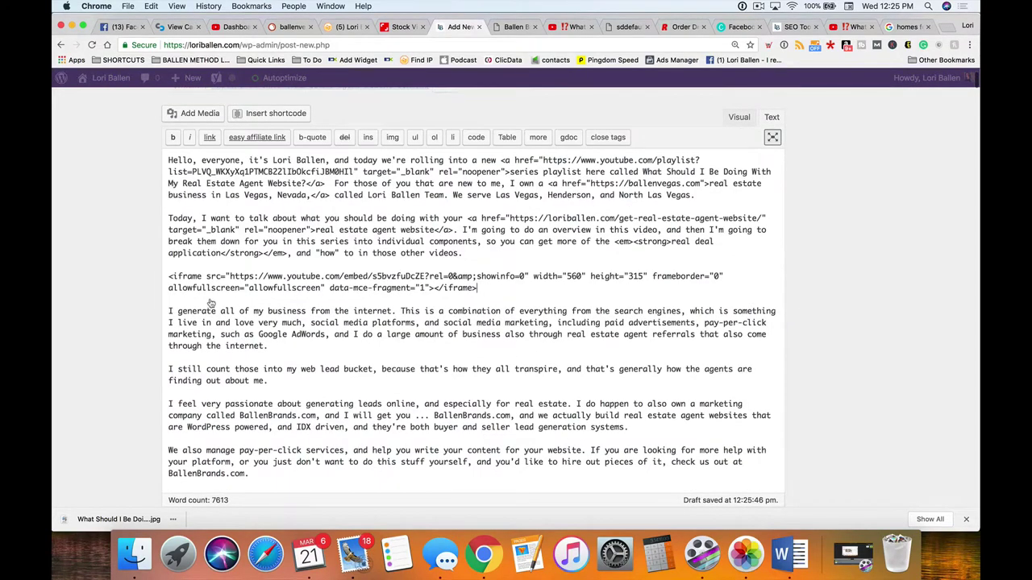
click(582, 277)
key(BackSpace)
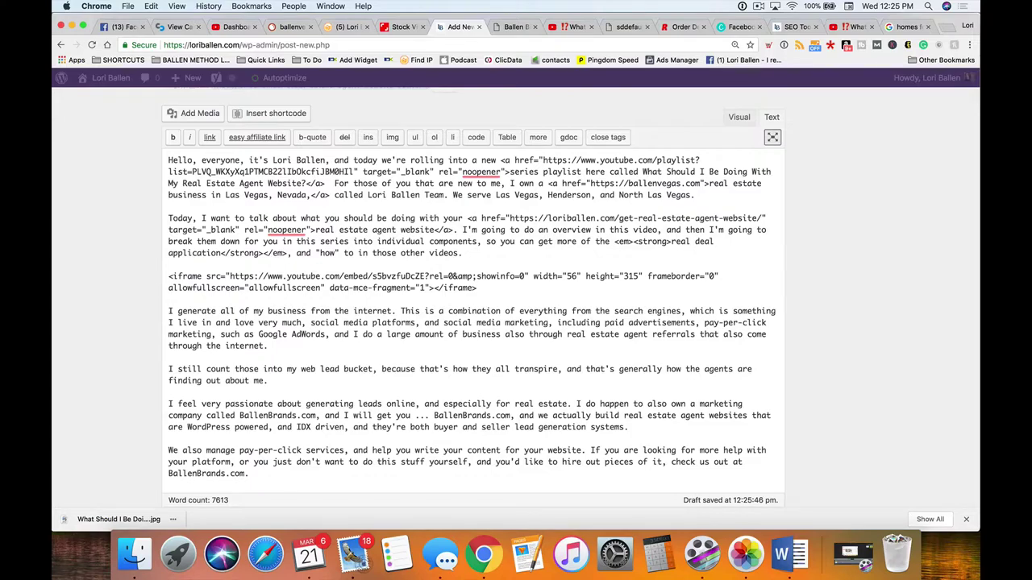
key(BackSpace)
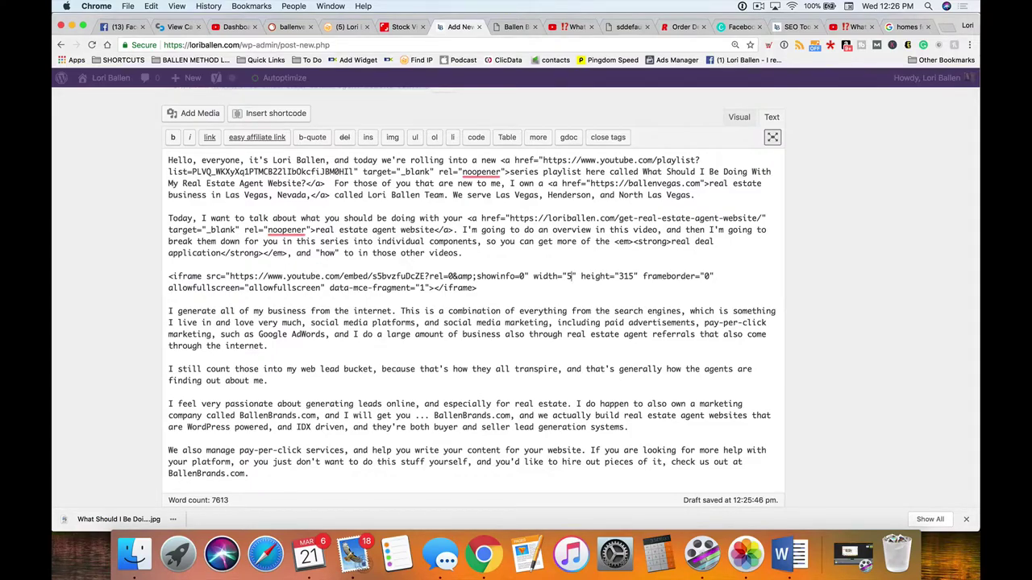
key(BackSpace)
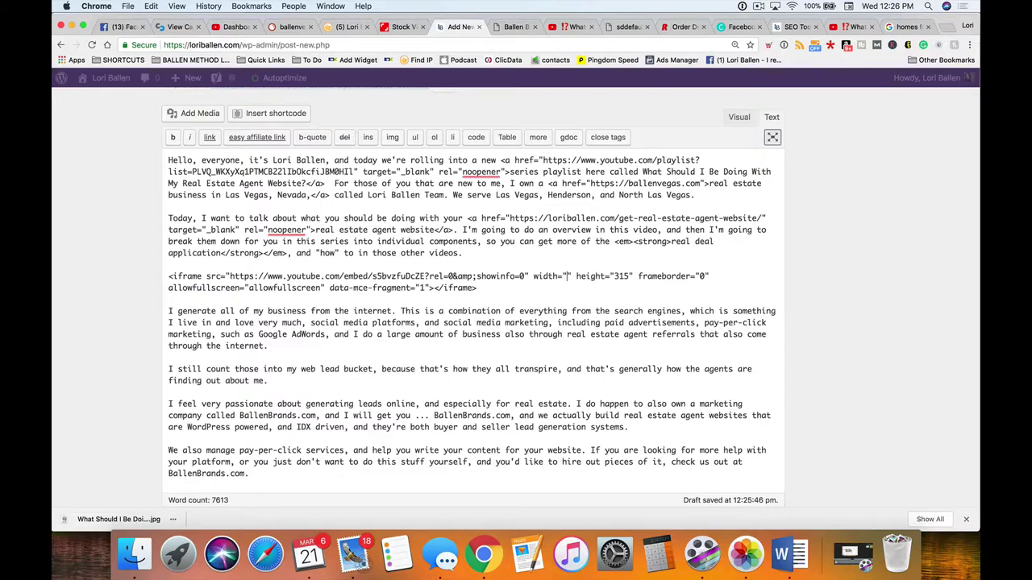
text(100%)
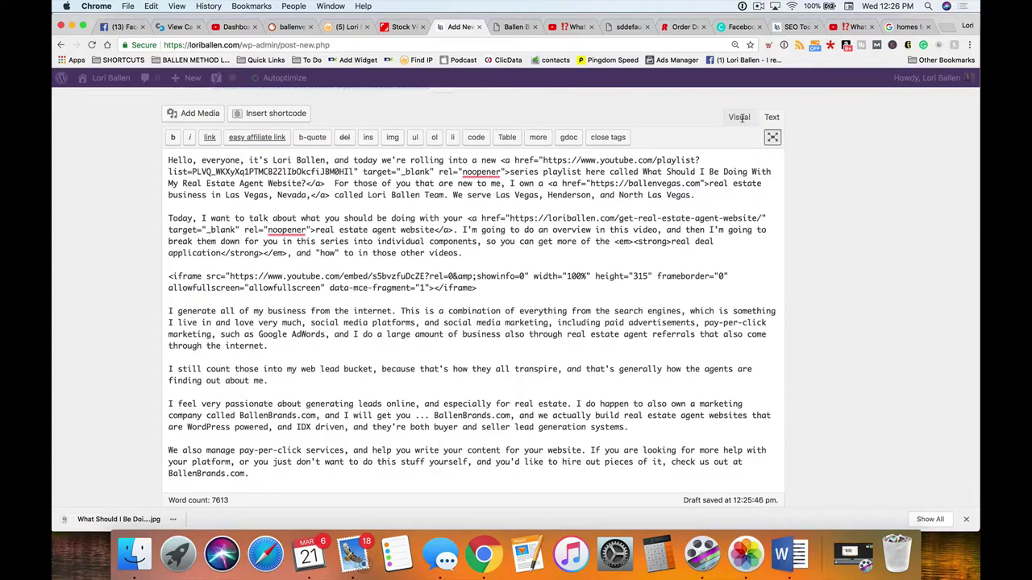
click(740, 117)
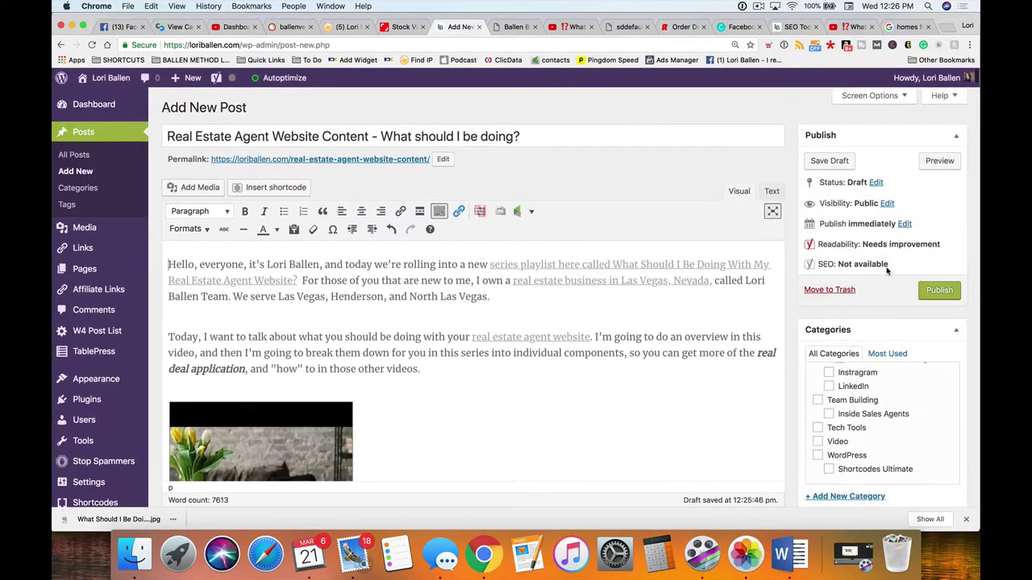
Step: Preview the post to check how the embedded video displays, and return to the post editor
click(951, 158)
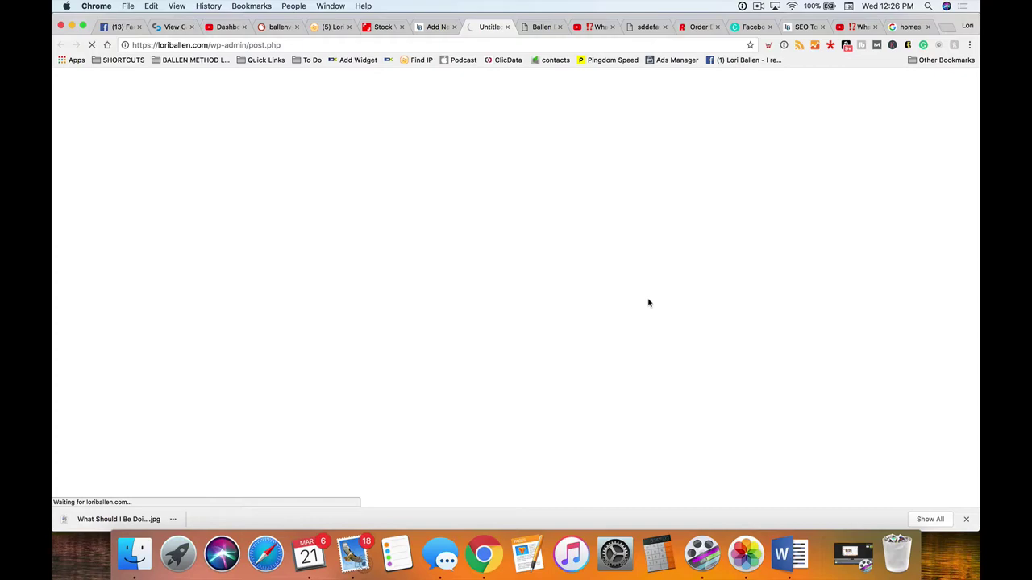
scroll(648, 303, down, 6)
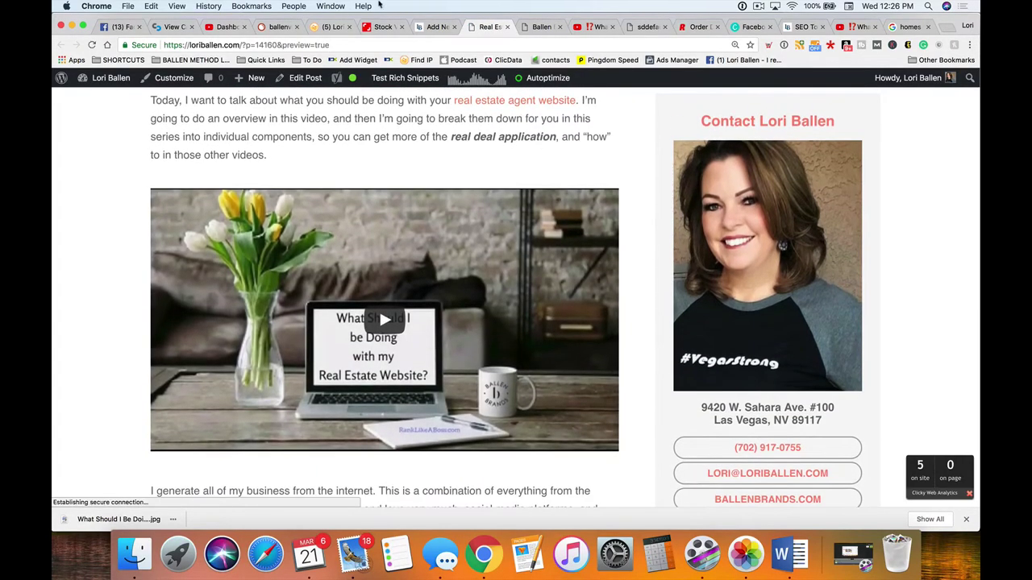
click(436, 27)
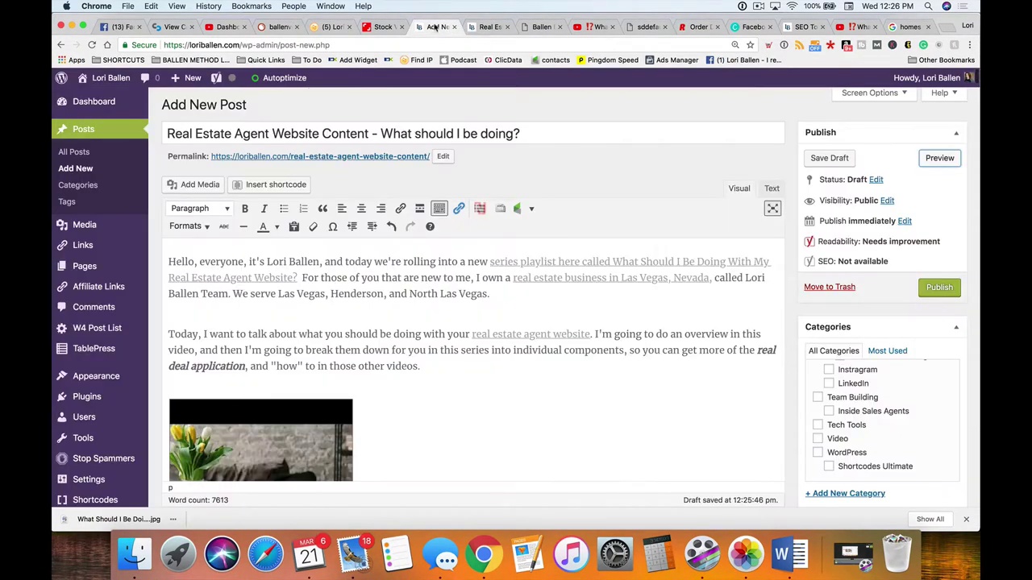
Step: Examine the iframe embed code and its width attribute in the HTML, and switch back to the visual view
click(772, 188)
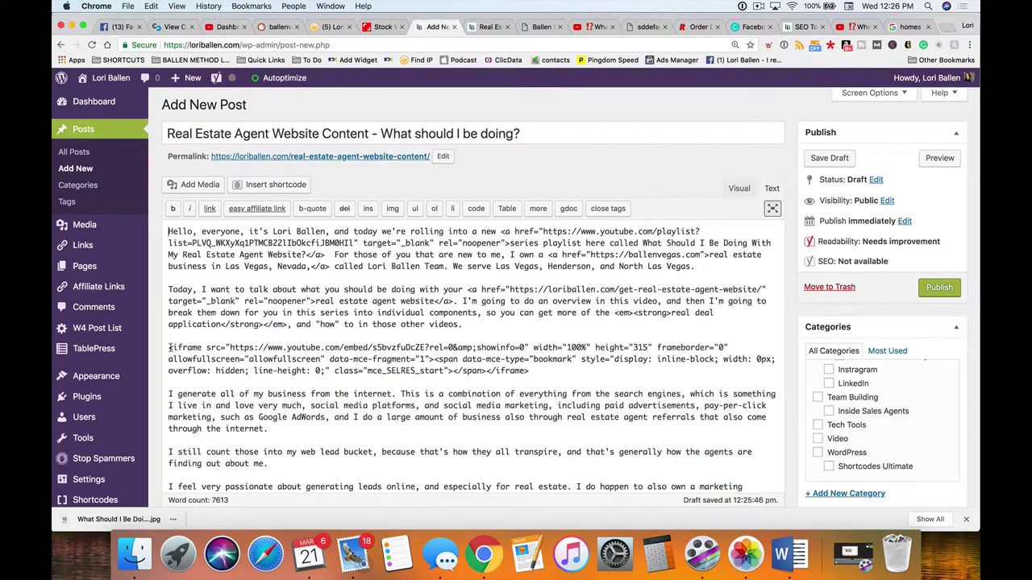
drag(168, 348, 354, 360)
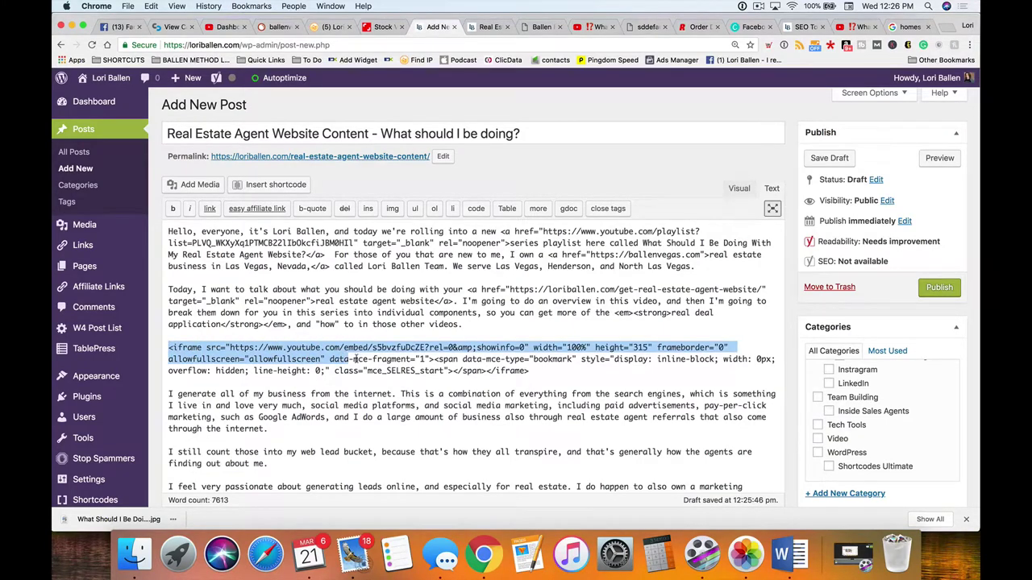
click(703, 368)
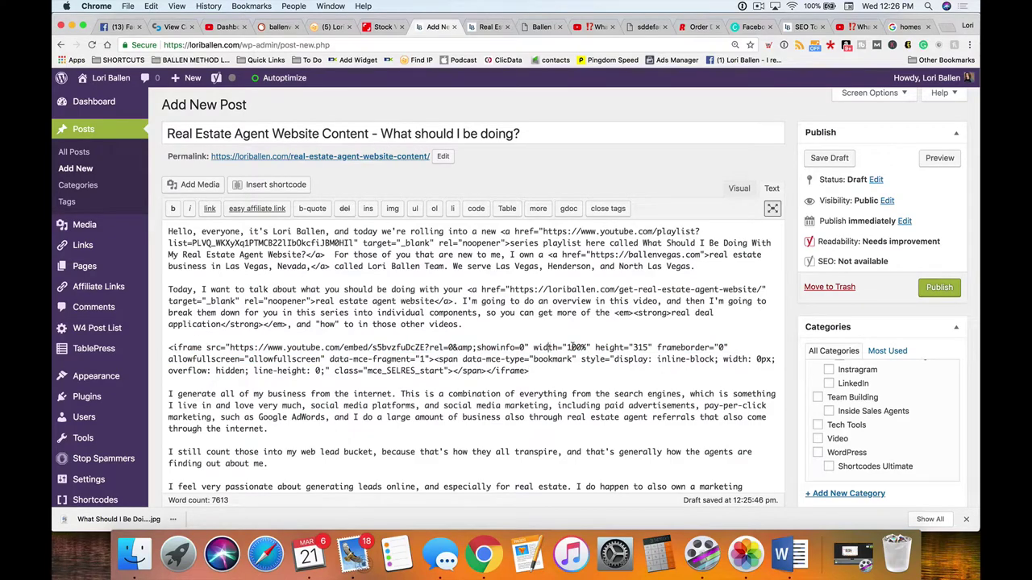
click(587, 347)
click(738, 189)
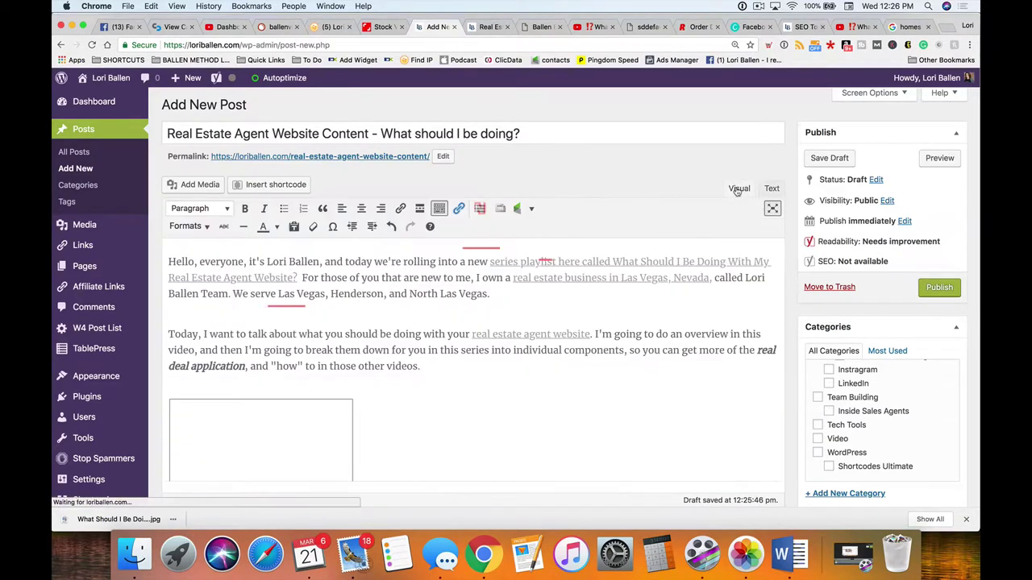
Step: Delete the embedded video below the intro paragraph, keeping an empty paragraph in its place
scroll(373, 333, down, 5)
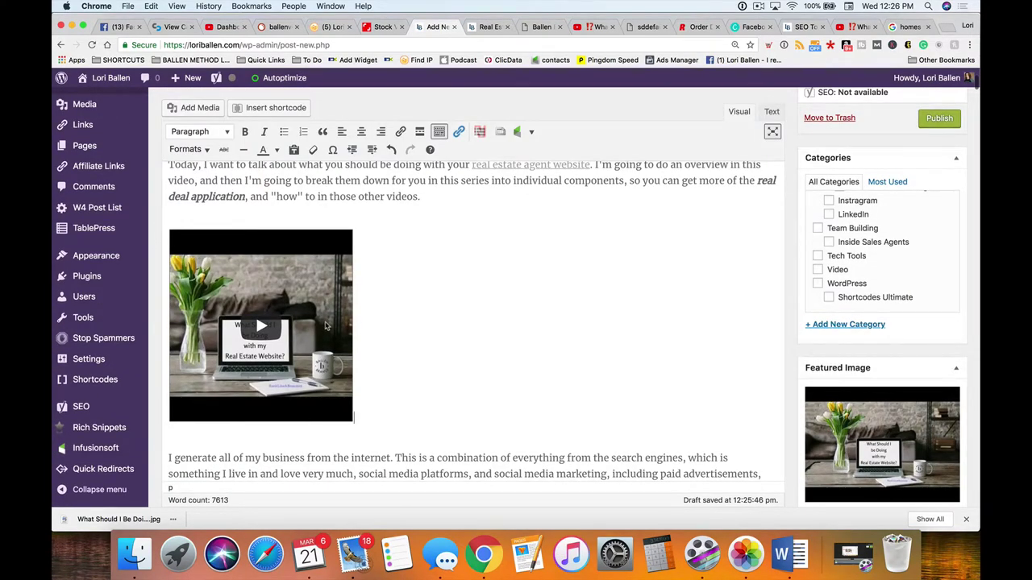
key(BackSpace)
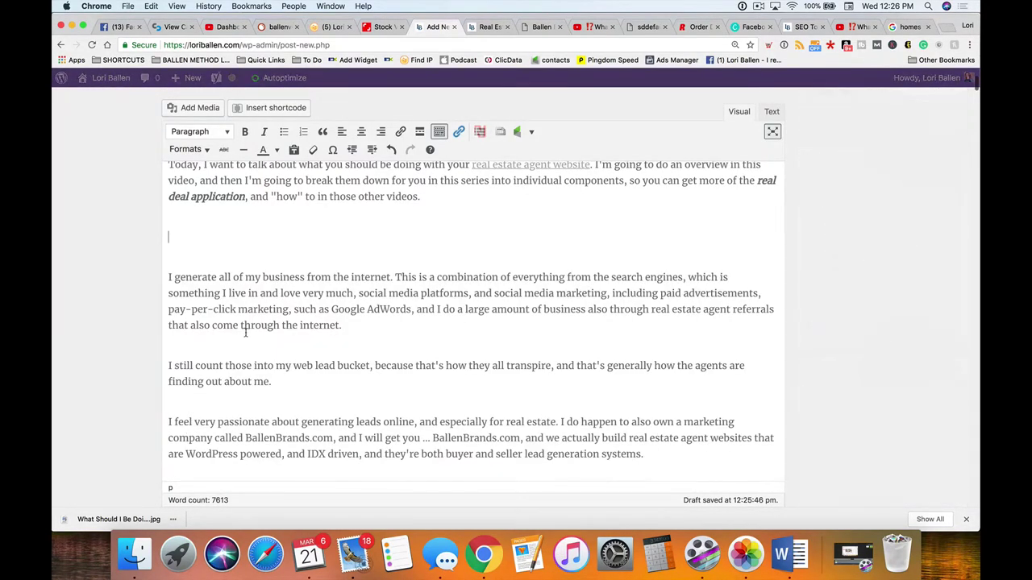
scroll(184, 353, up, 2)
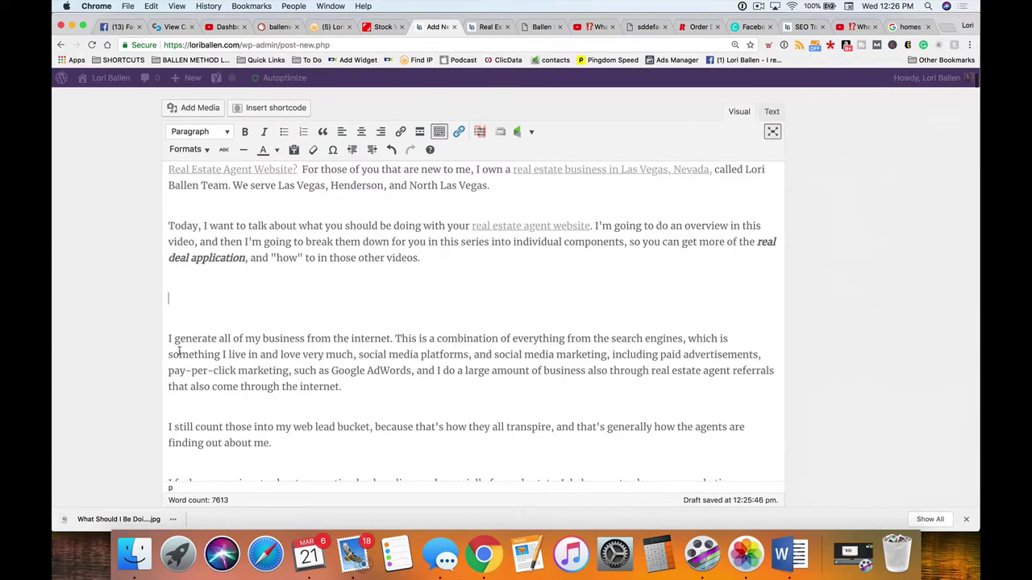
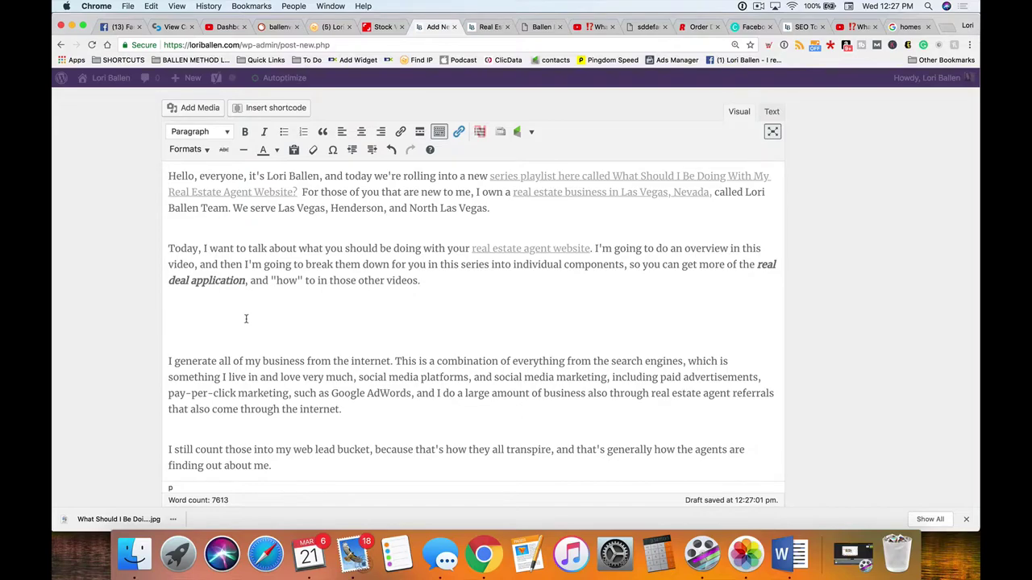
Step: Open the YouTube advanced shortcode for the empty paragraph and review its player settings
click(275, 109)
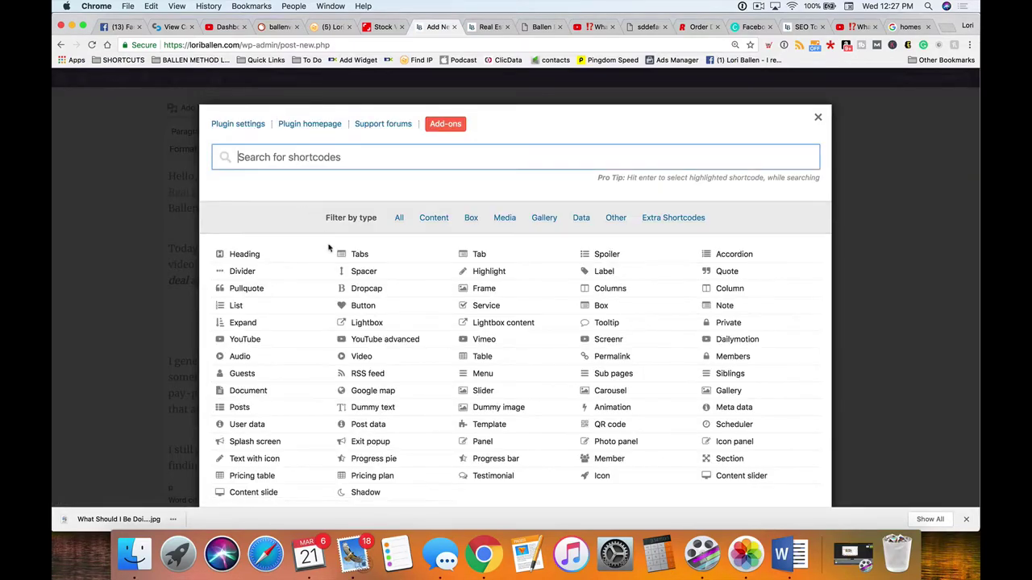
click(377, 342)
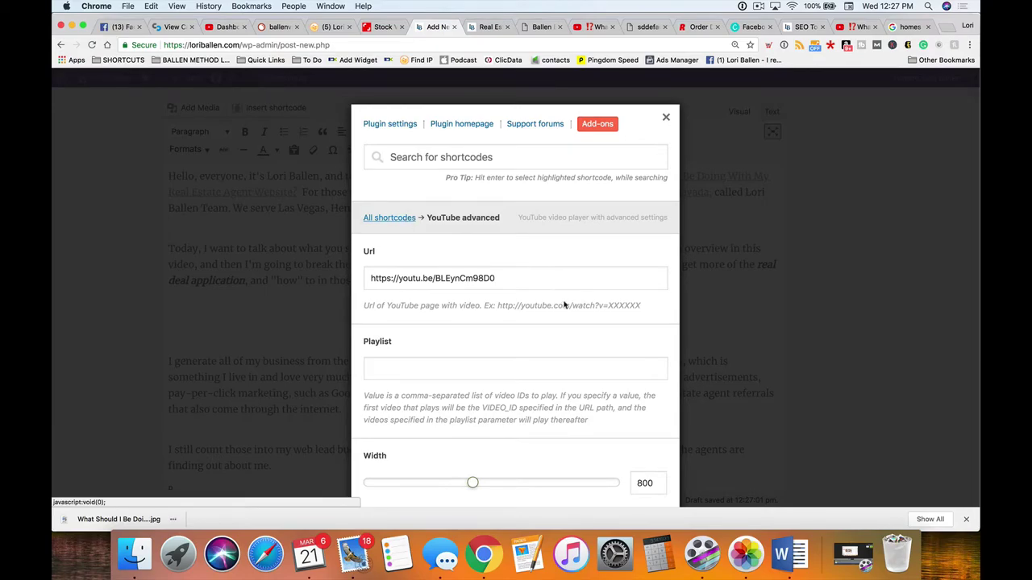
scroll(539, 306, down, 5)
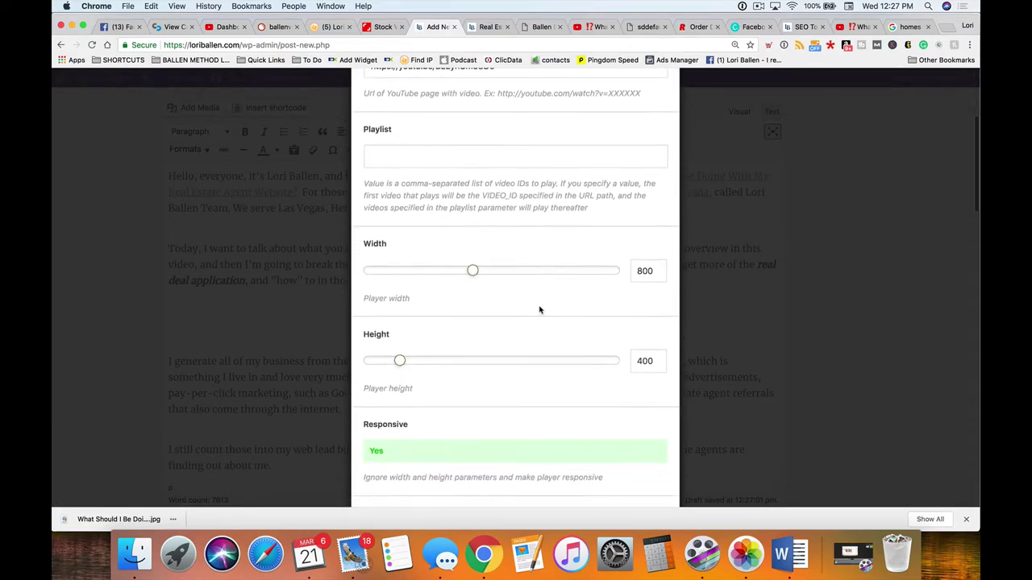
scroll(474, 272, down, 7)
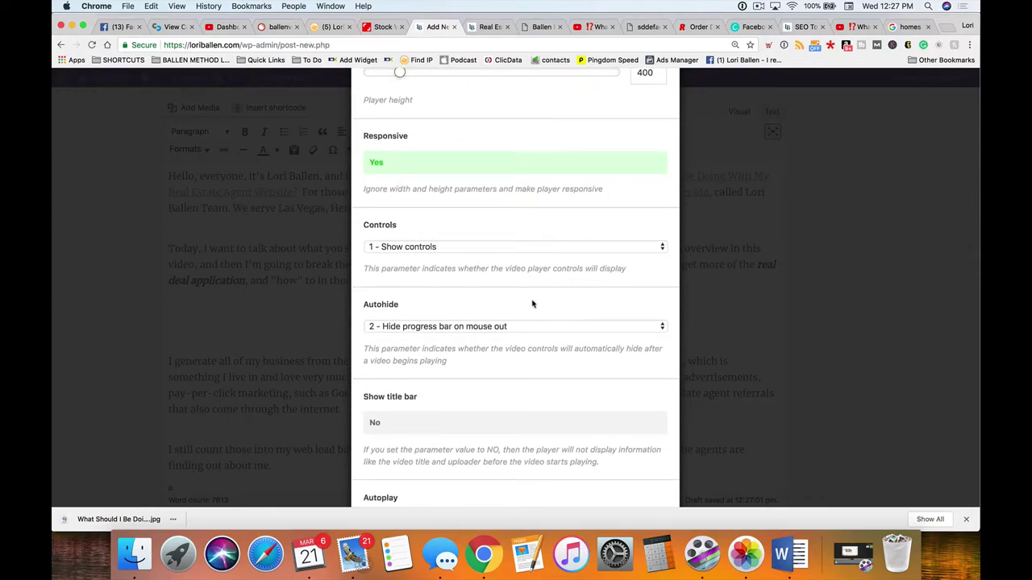
scroll(532, 304, down, 7)
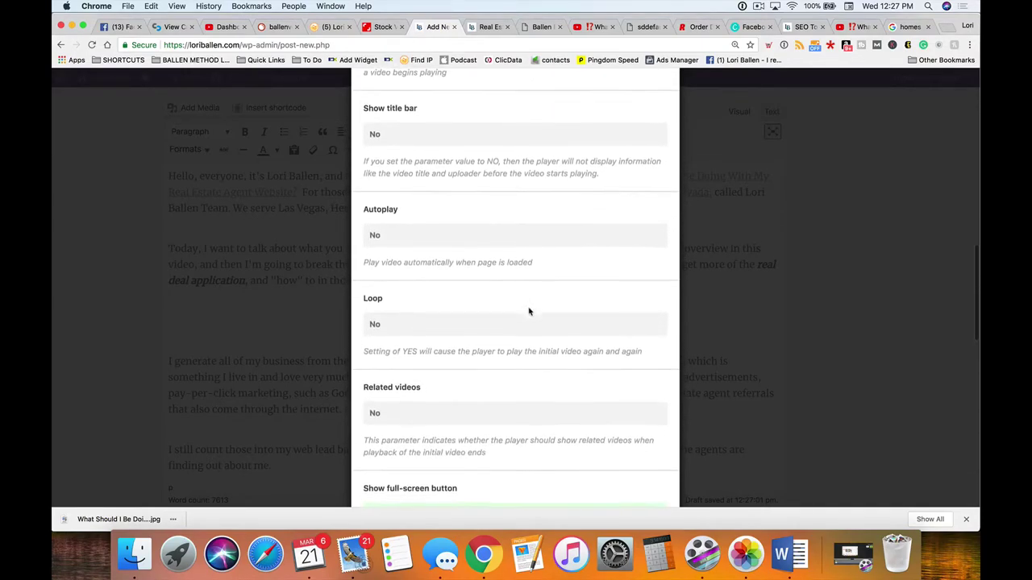
scroll(507, 306, down, 6)
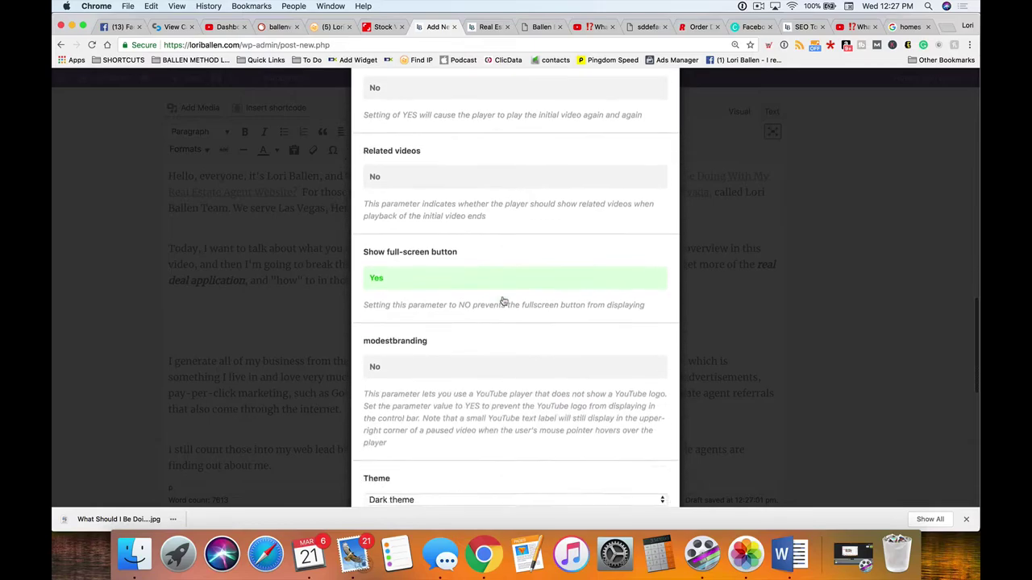
scroll(503, 302, down, 7)
scroll(503, 300, up, 15)
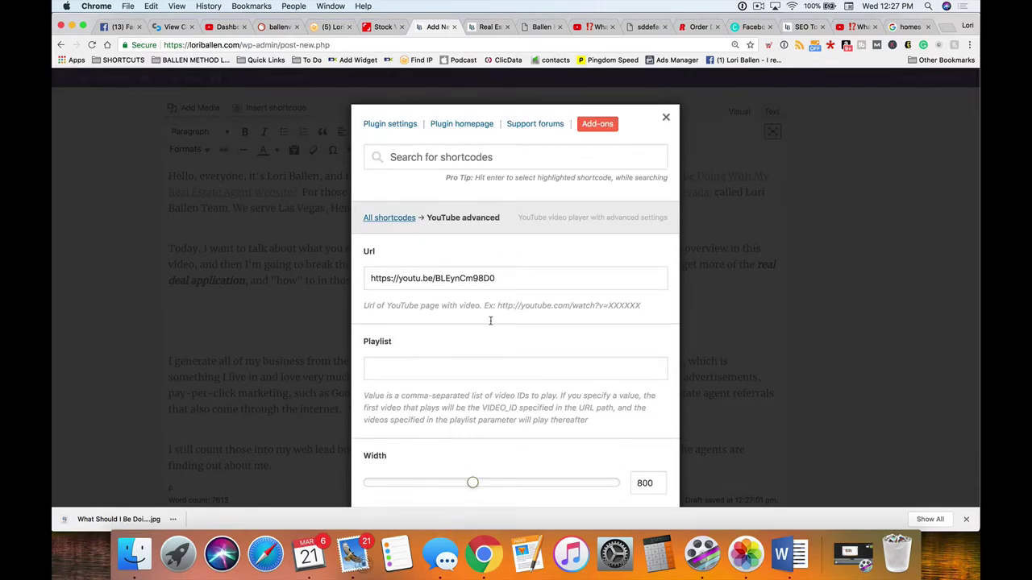
scroll(500, 242, down, 1)
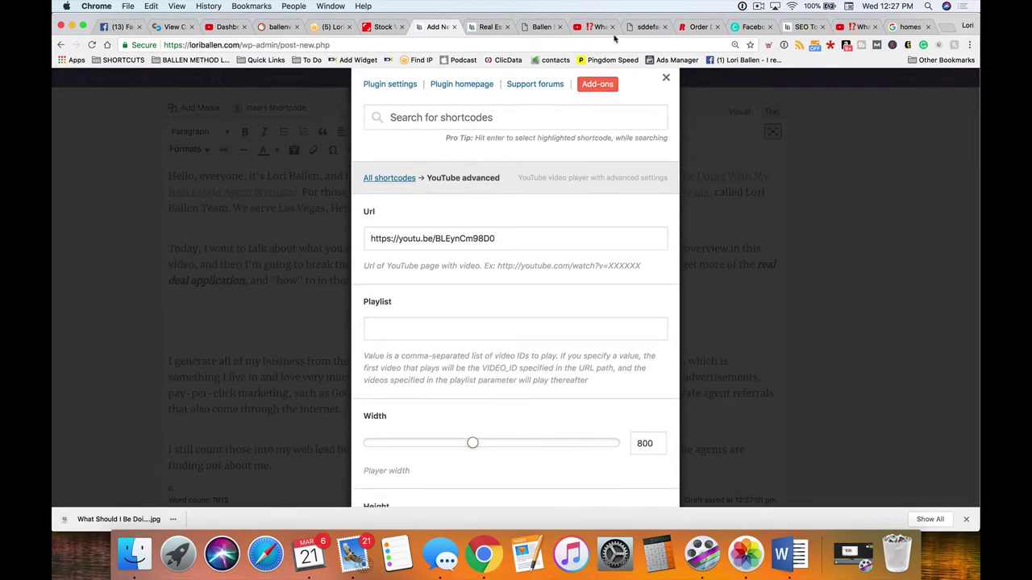
click(597, 26)
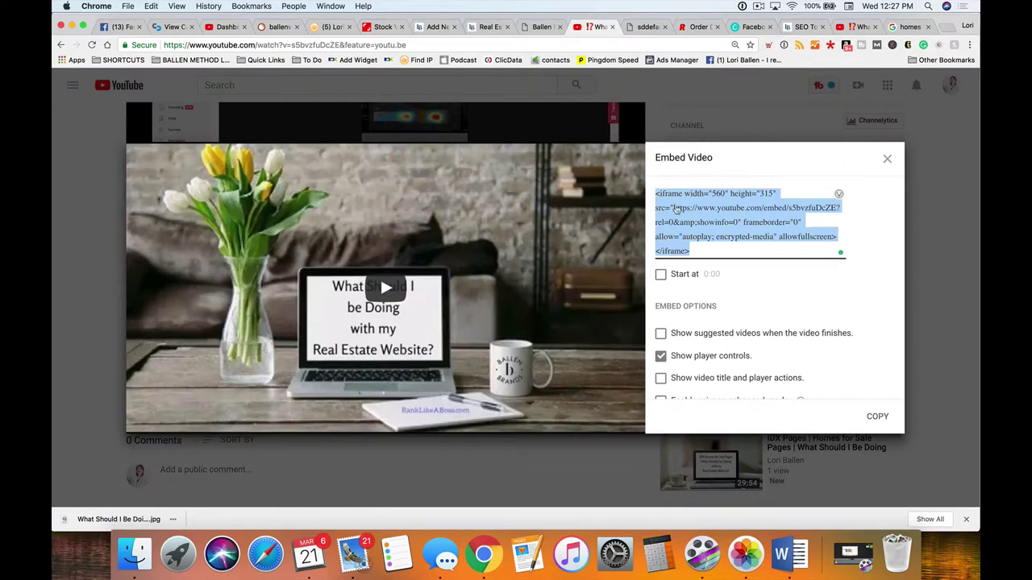
click(888, 161)
scroll(479, 327, down, 3)
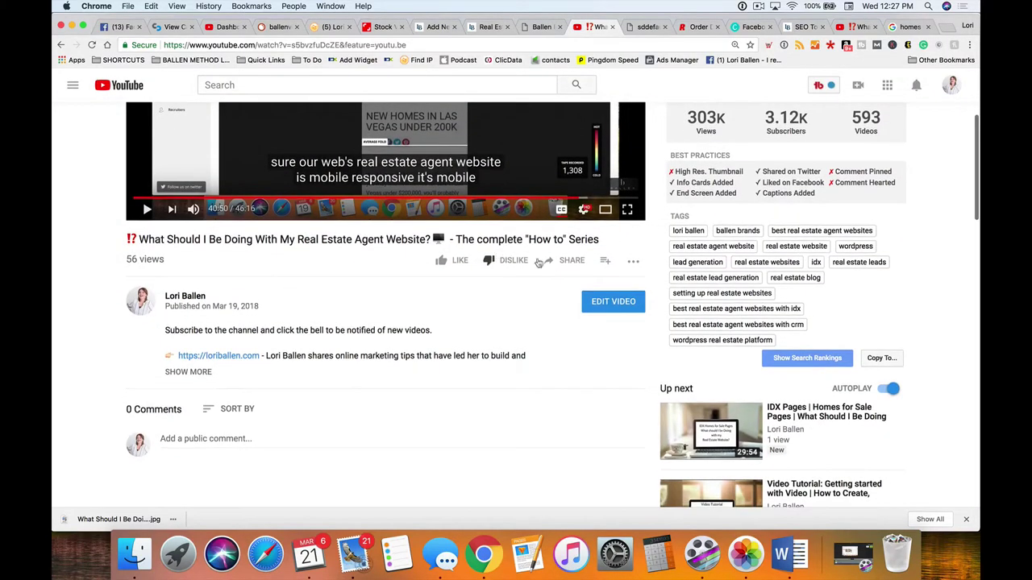
click(565, 261)
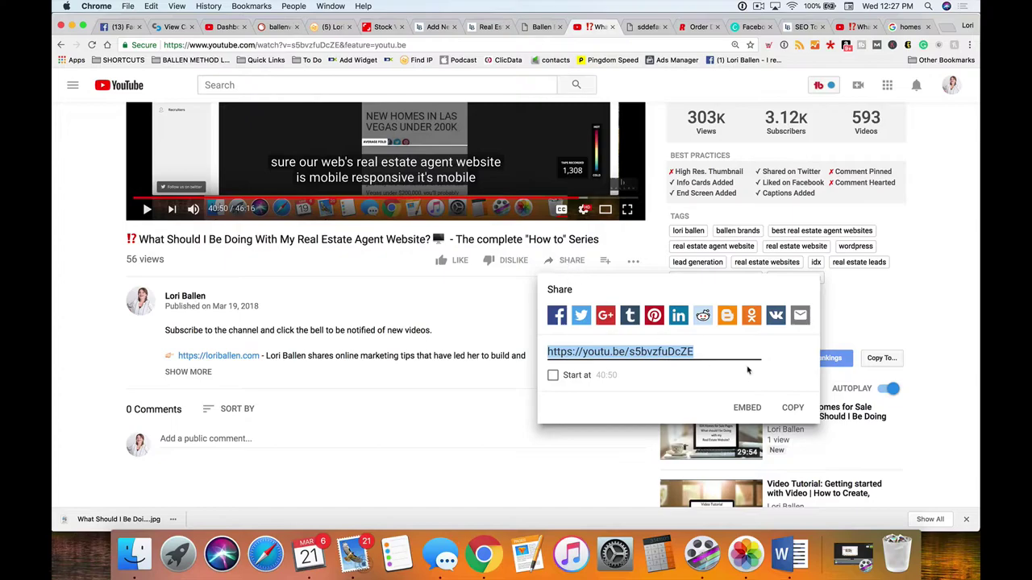
drag(720, 350, 537, 345)
key(super+c)
click(536, 28)
click(489, 26)
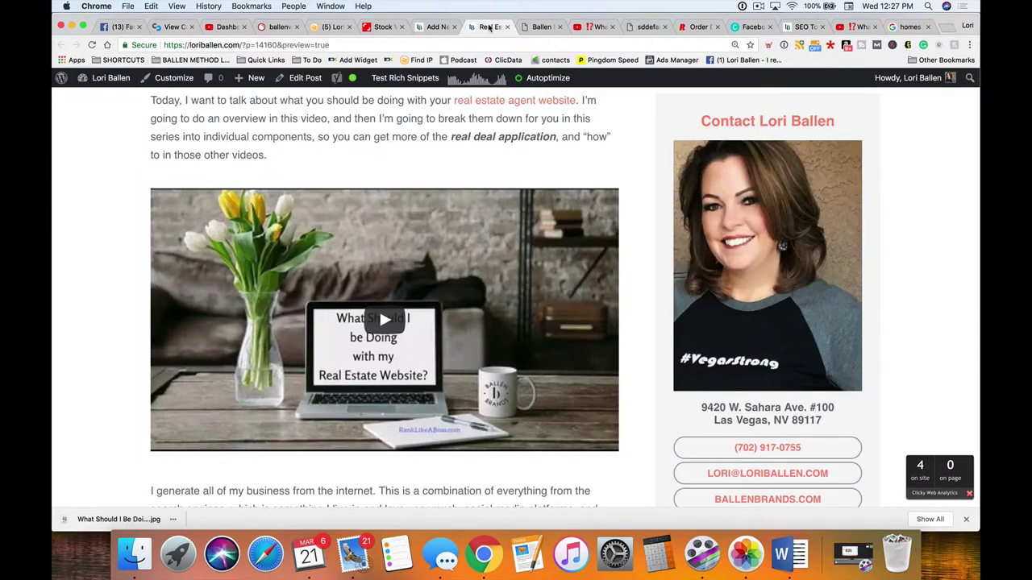
click(435, 28)
drag(511, 238, 365, 232)
key(super+v)
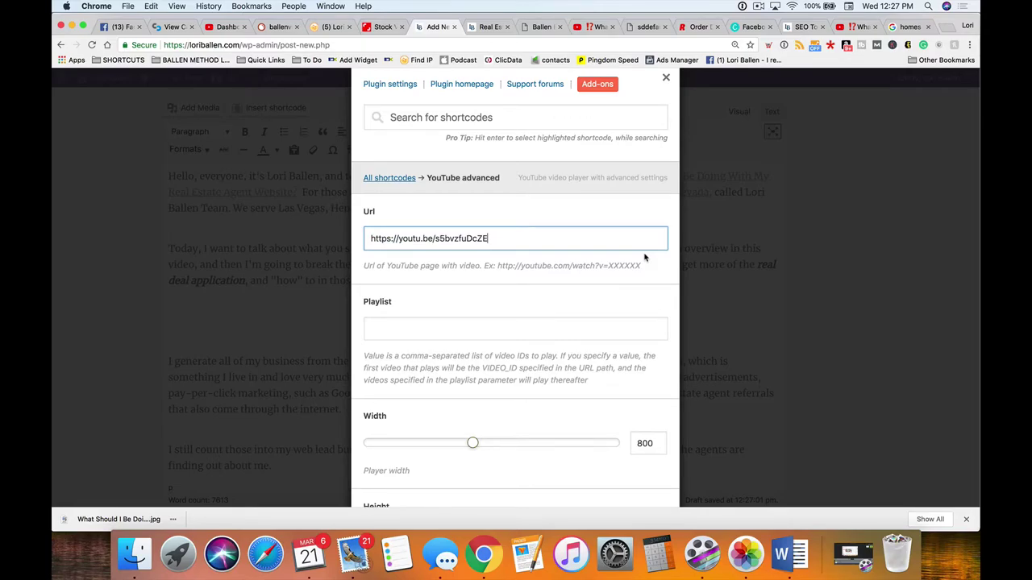
key(Tab)
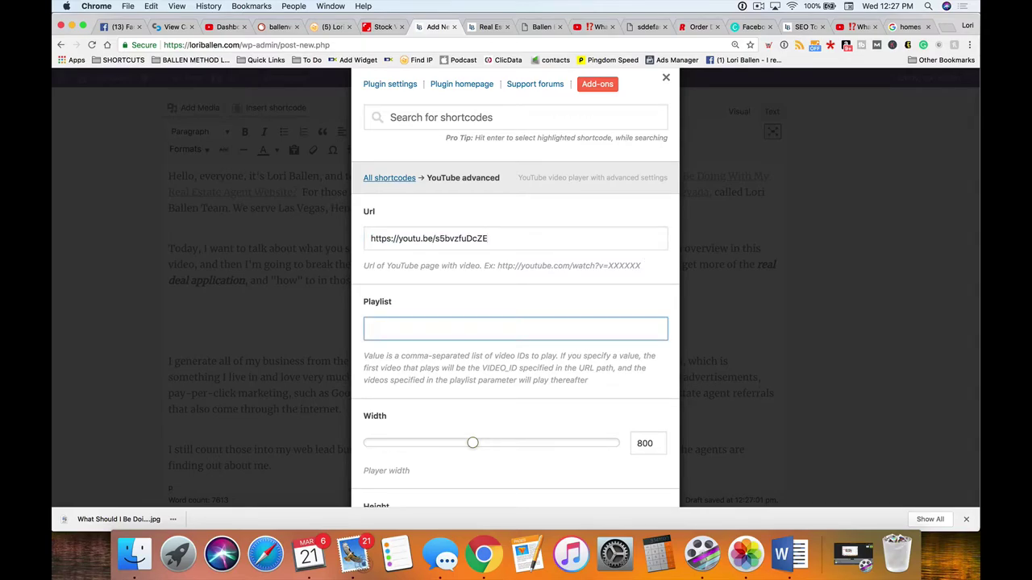
key(Tab)
Step: Try to insert the YouTube advanced shortcode into the empty paragraph after reviewing its settings and live preview
scroll(495, 225, down, 15)
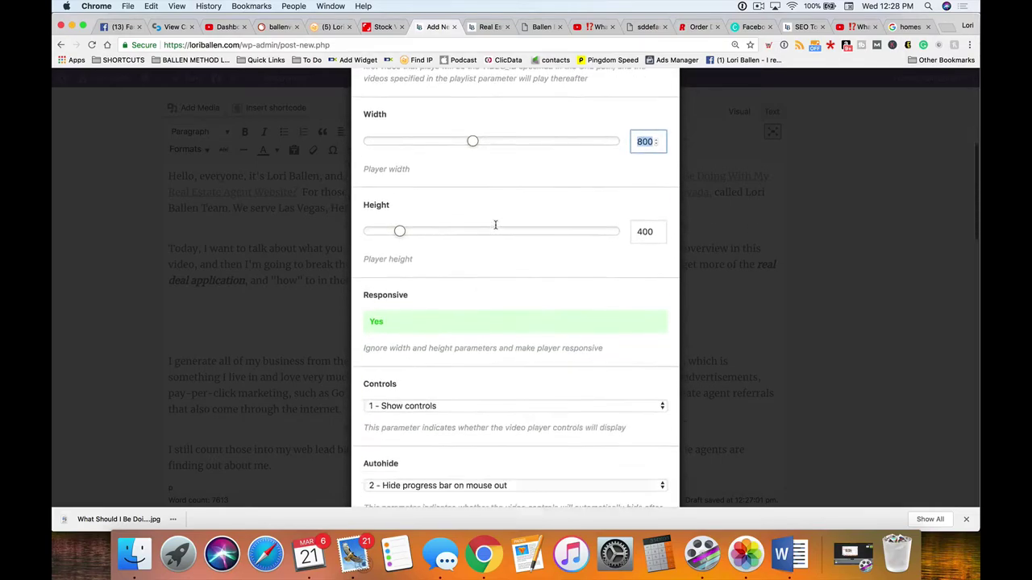
scroll(495, 224, down, 15)
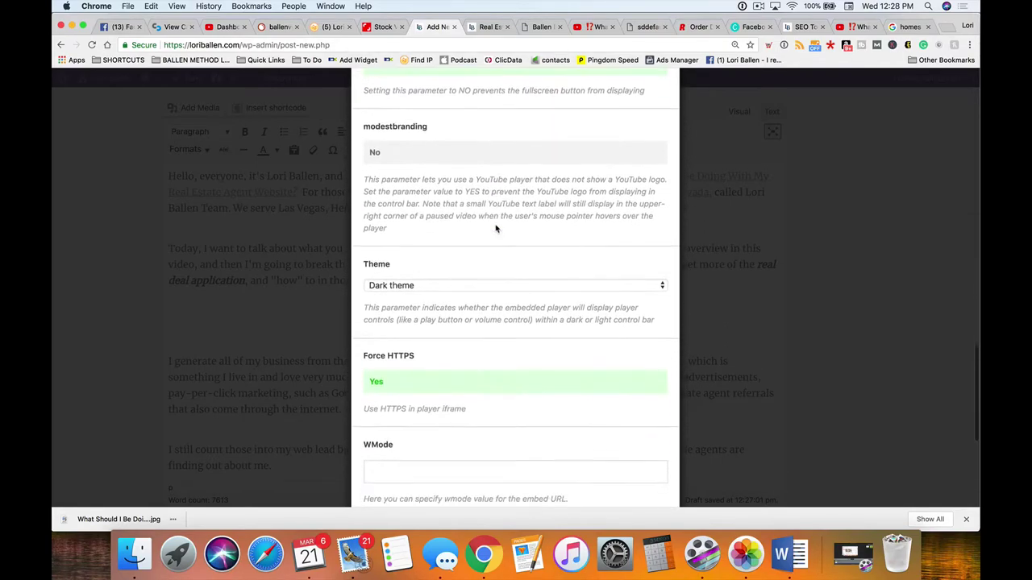
scroll(495, 229, down, 5)
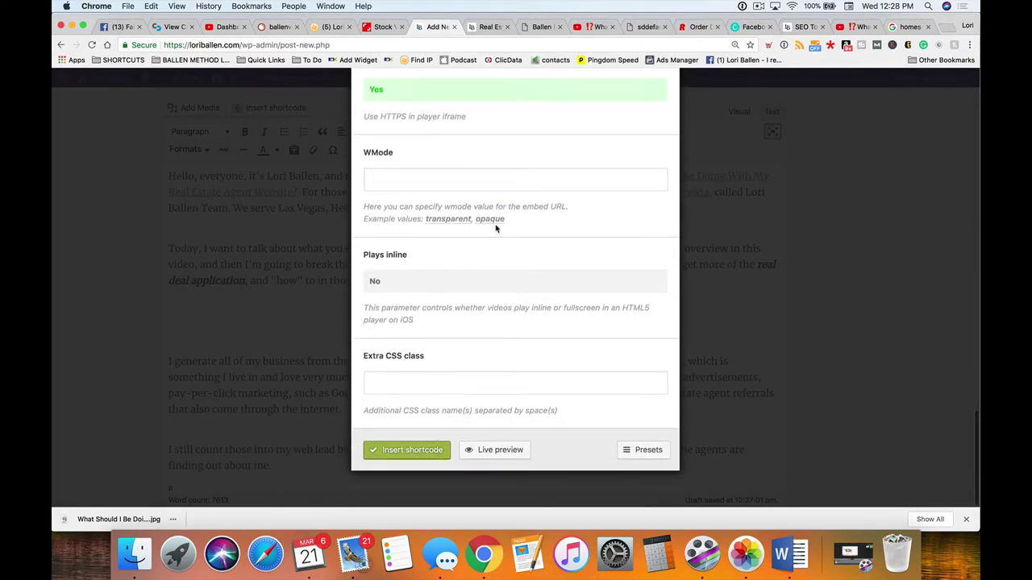
click(484, 453)
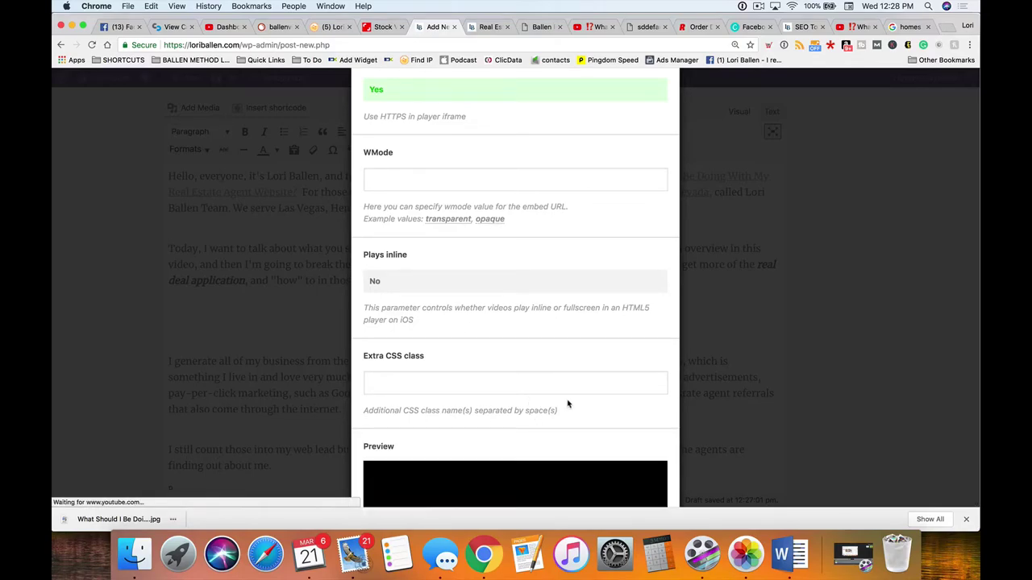
scroll(567, 404, down, 5)
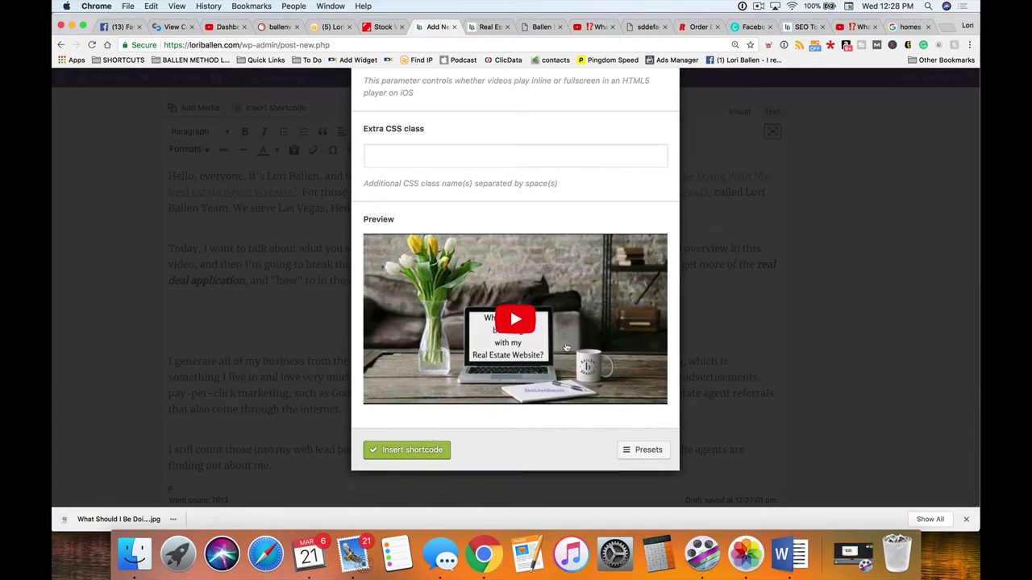
click(408, 454)
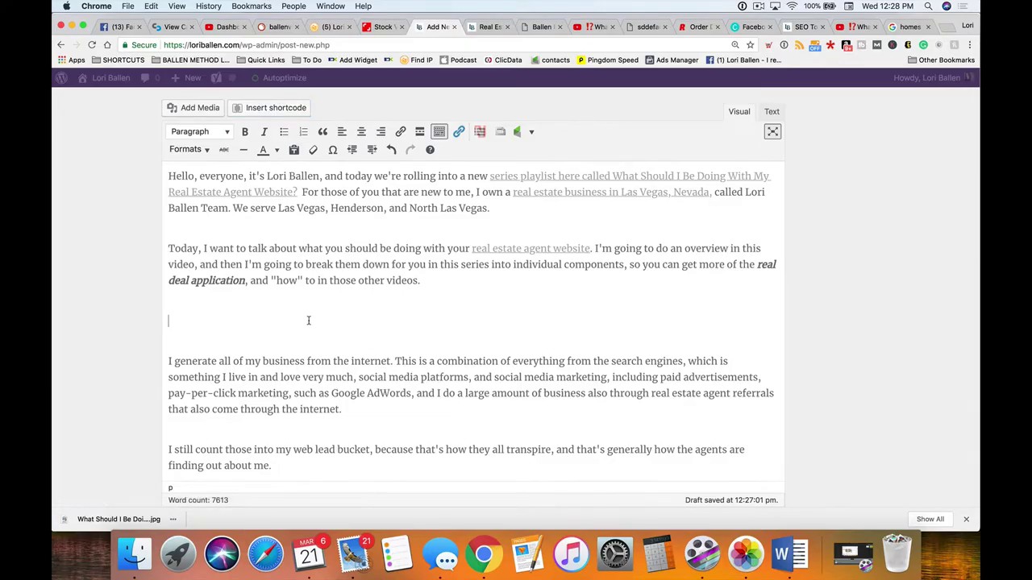
Step: Look through the post content for the inserted video and search the page for "iframe"
scroll(297, 318, down, 15)
scroll(309, 320, down, 20)
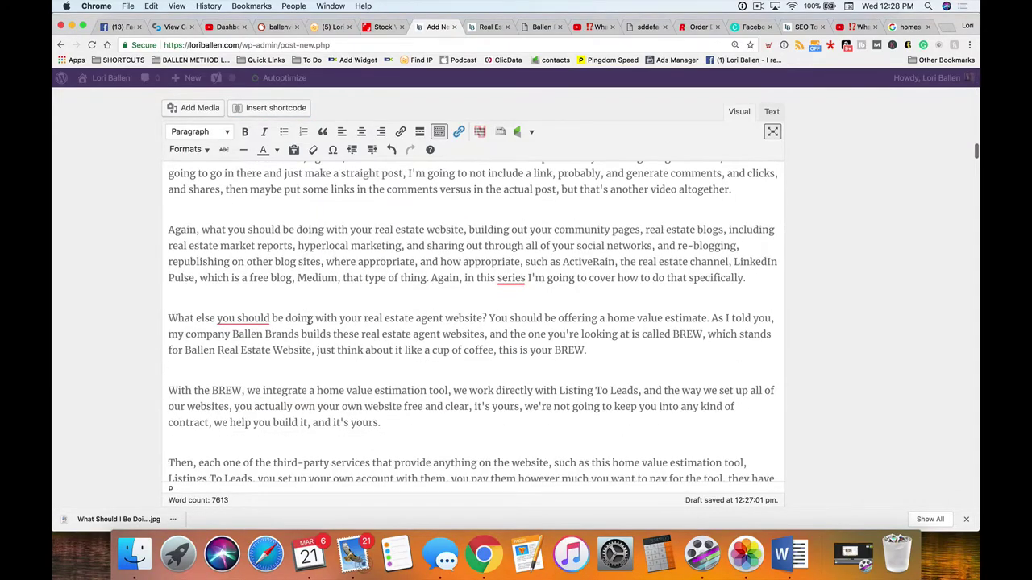
scroll(308, 320, down, 20)
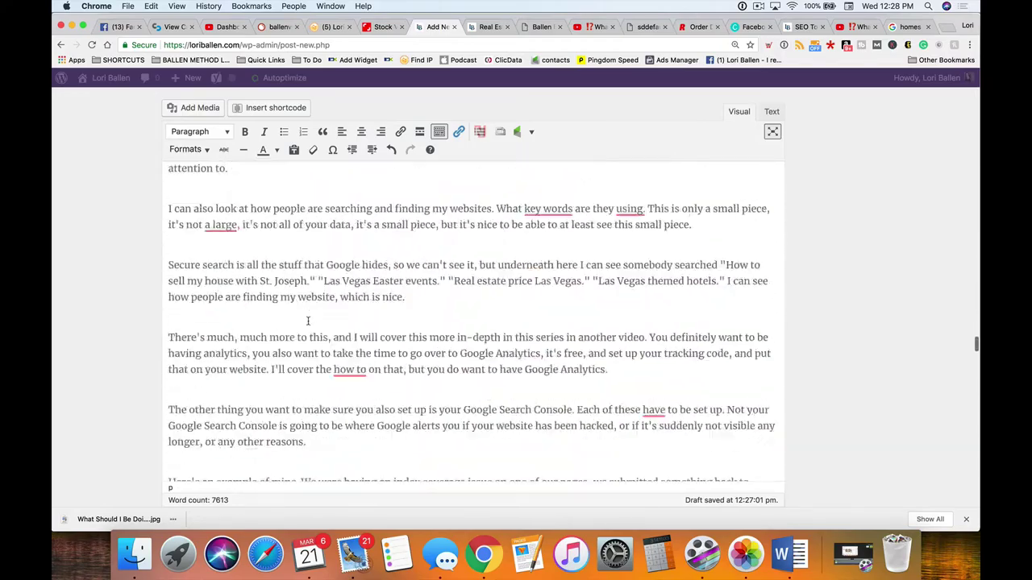
scroll(309, 323, up, 10)
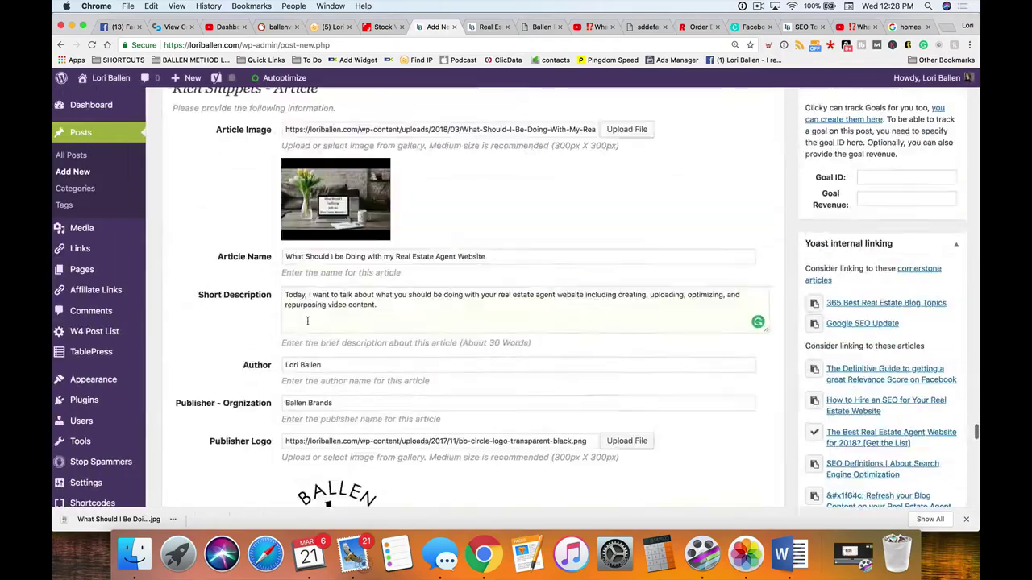
scroll(307, 321, up, 10)
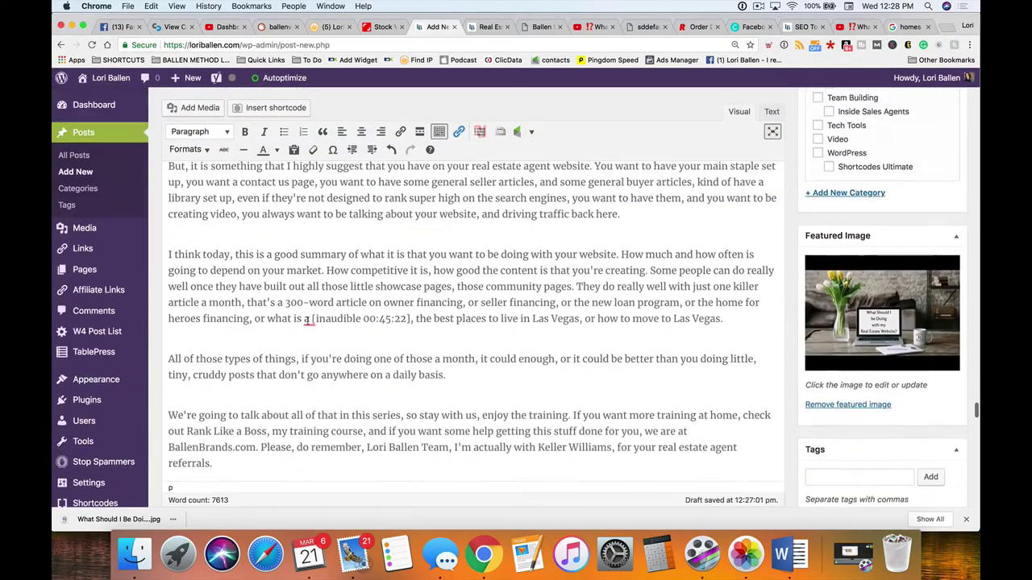
key(super+f)
text(iframe)
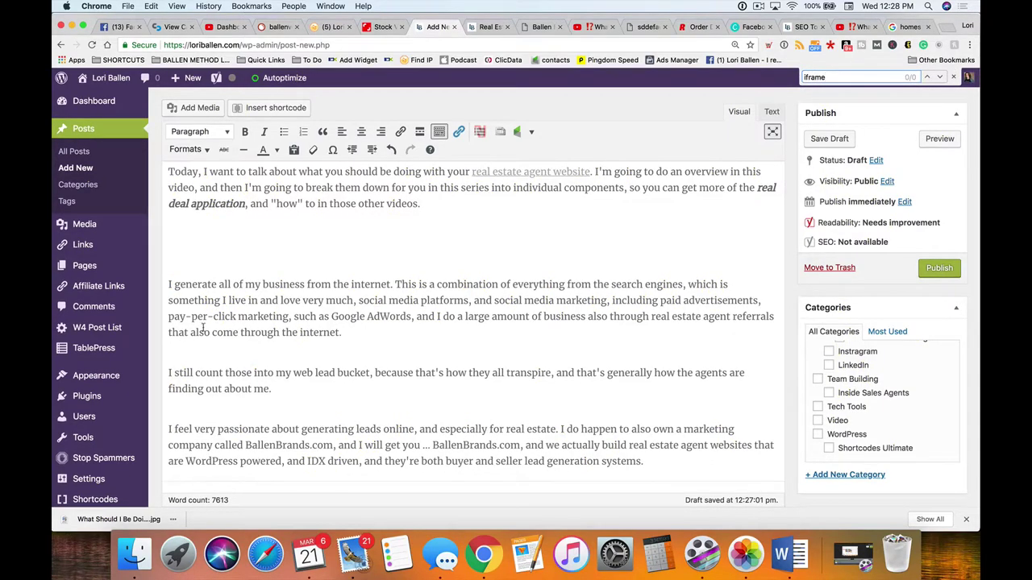
Step: Recreate the empty paragraph below the second intro paragraph and open the YouTube advanced shortcode for it
key(BackSpace)
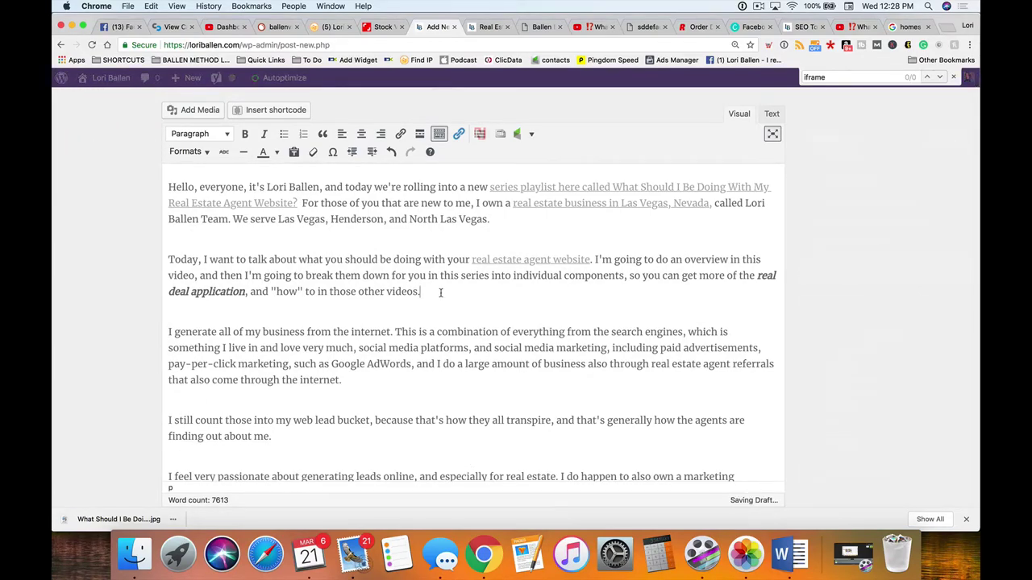
key(Return)
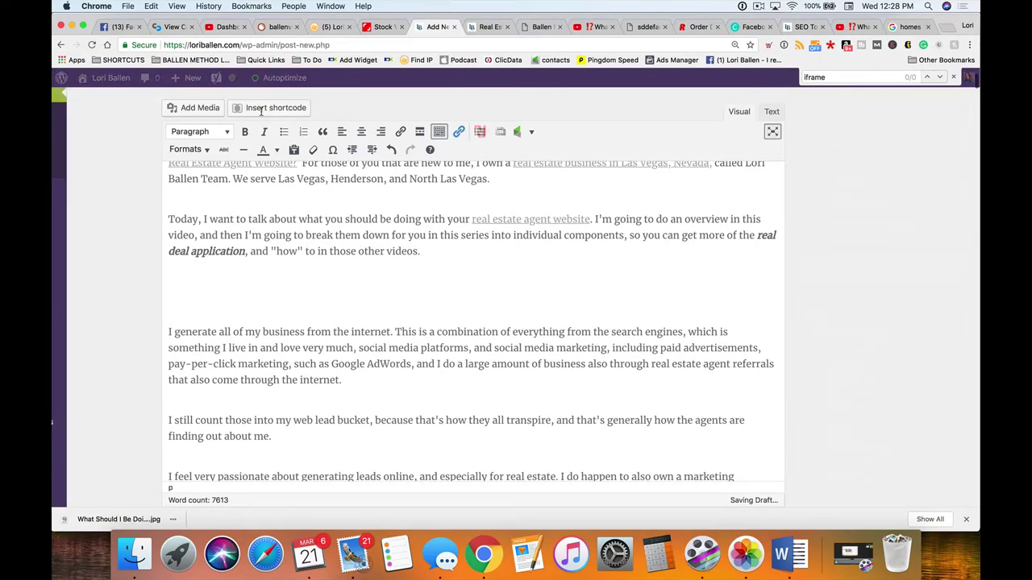
click(260, 112)
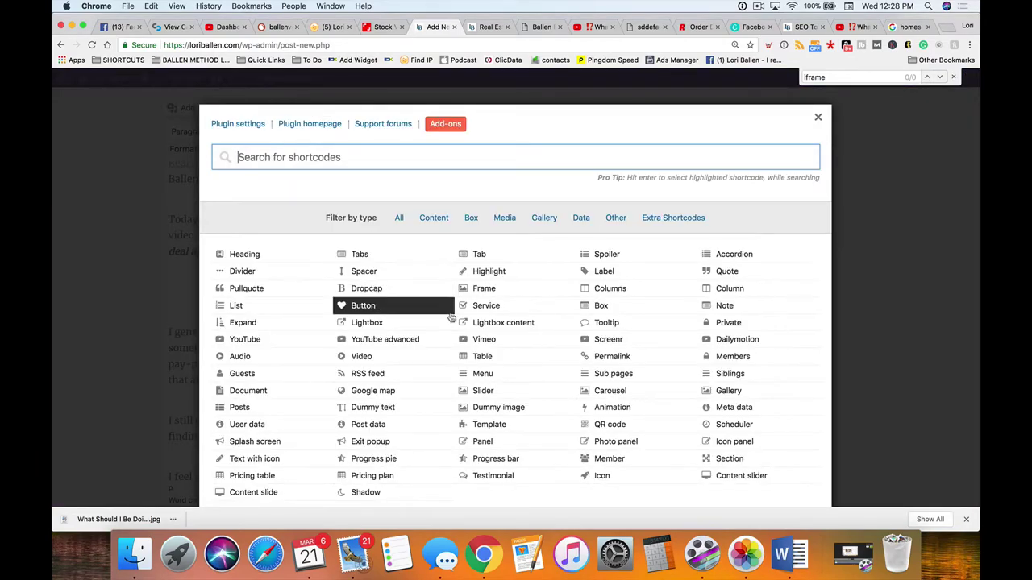
click(443, 339)
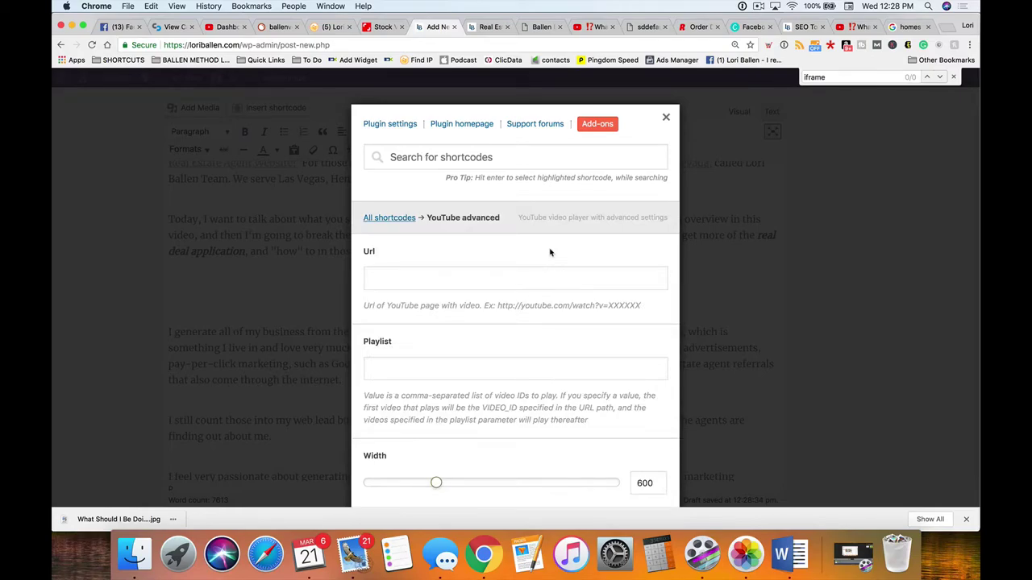
key(ctrl+v)
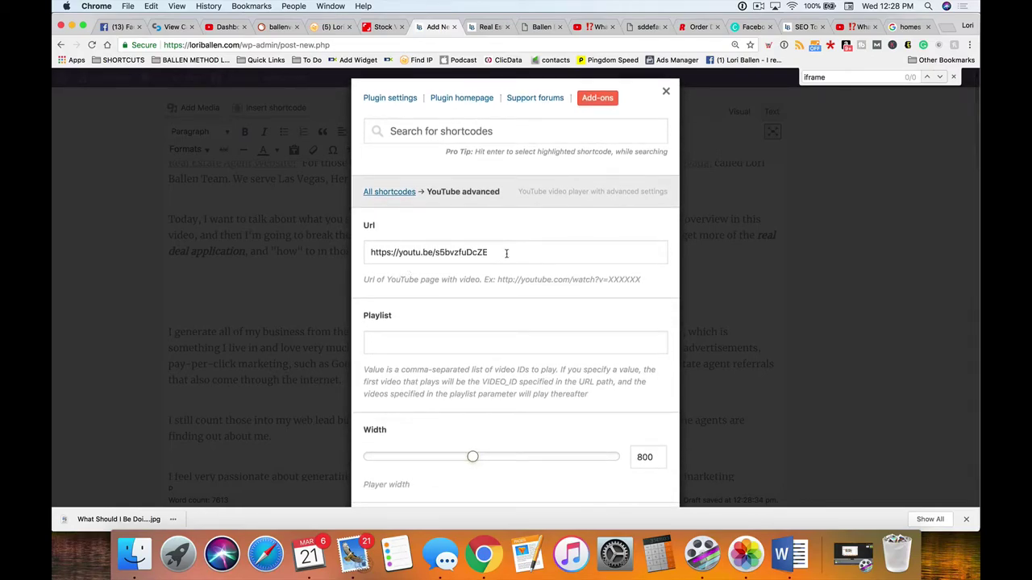
drag(506, 252, 365, 248)
key(super+c)
key(Right)
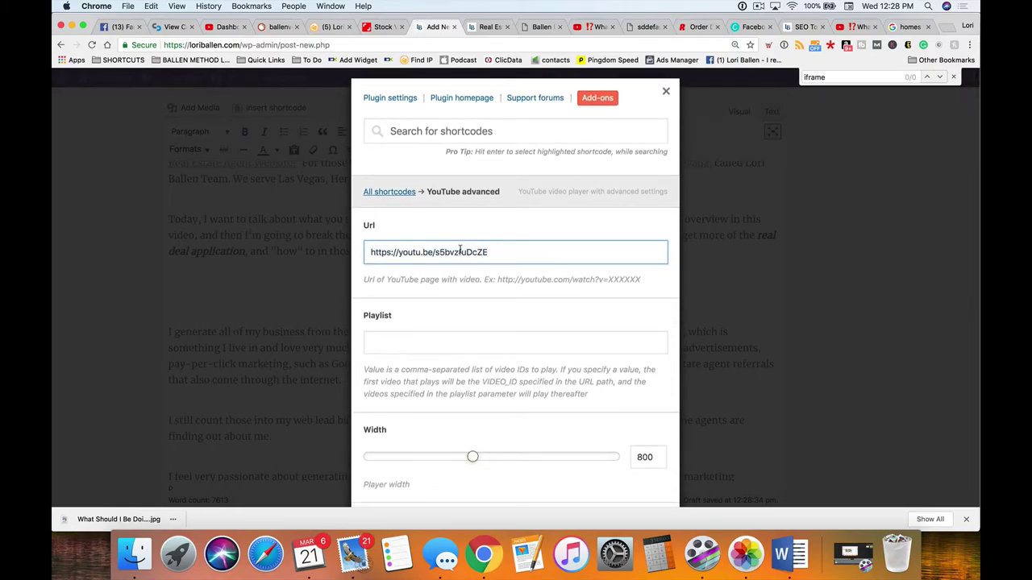
key(Tab)
scroll(635, 307, down, 10)
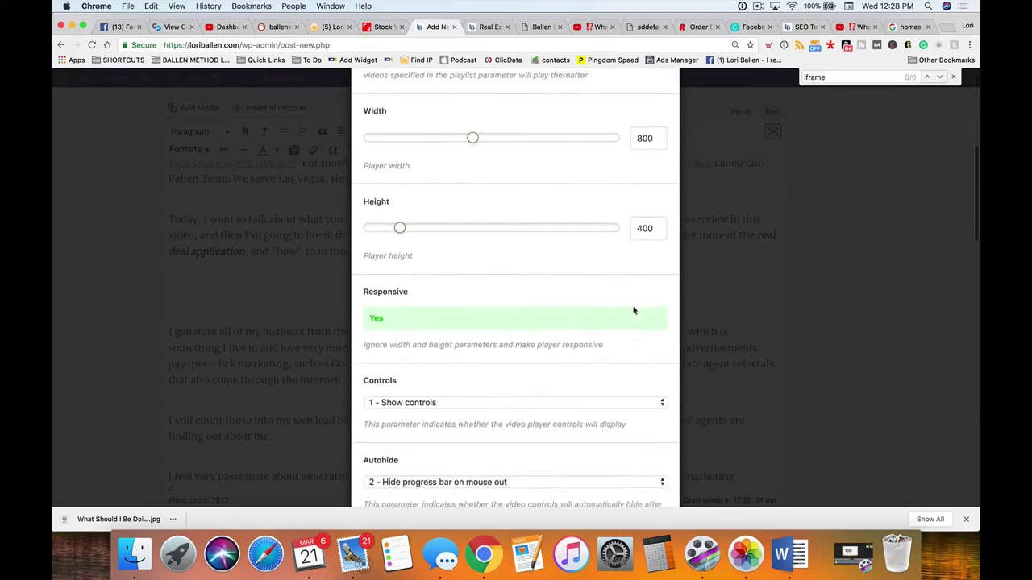
click(492, 450)
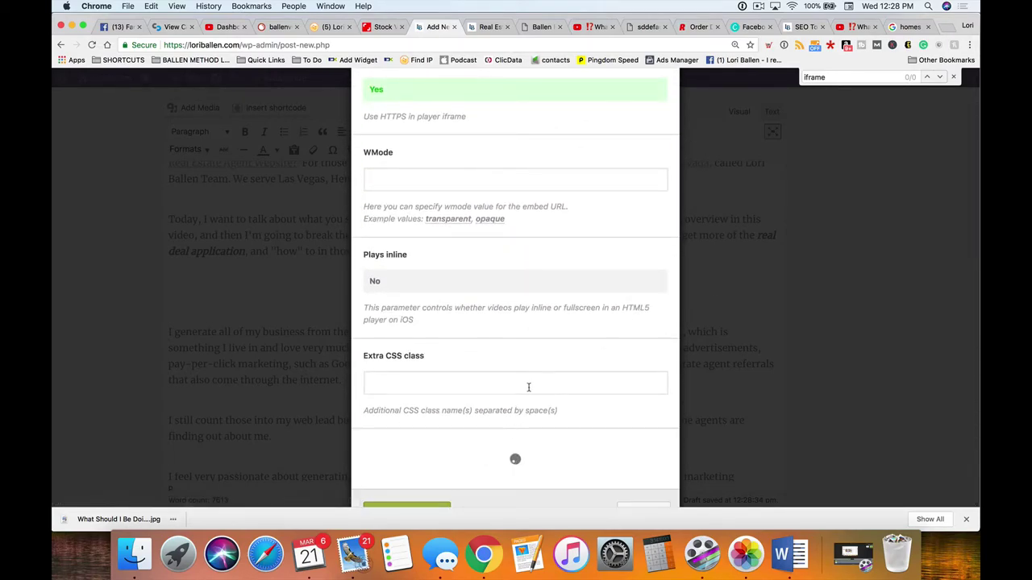
scroll(559, 371, down, 5)
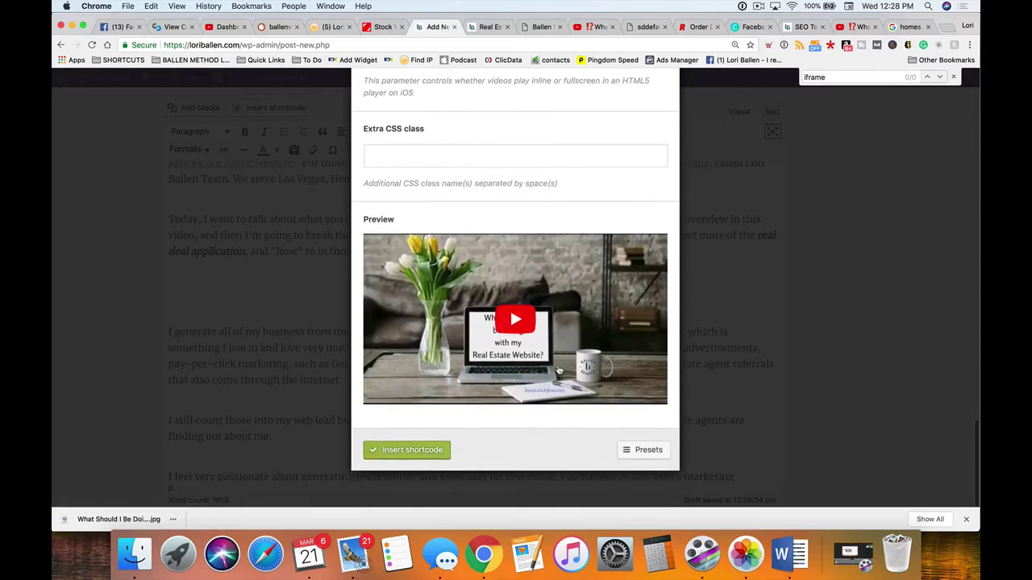
click(410, 453)
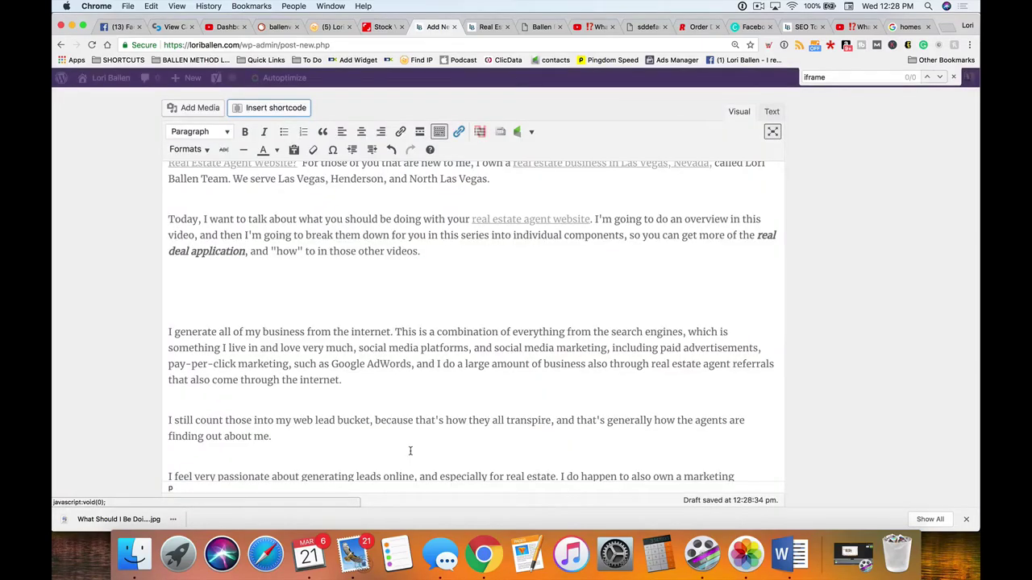
Step: Look through the whole post for the inserted shortcode, check the HTML source below the intro, and return to the visual view
scroll(408, 450, up, 3)
scroll(409, 451, down, 10)
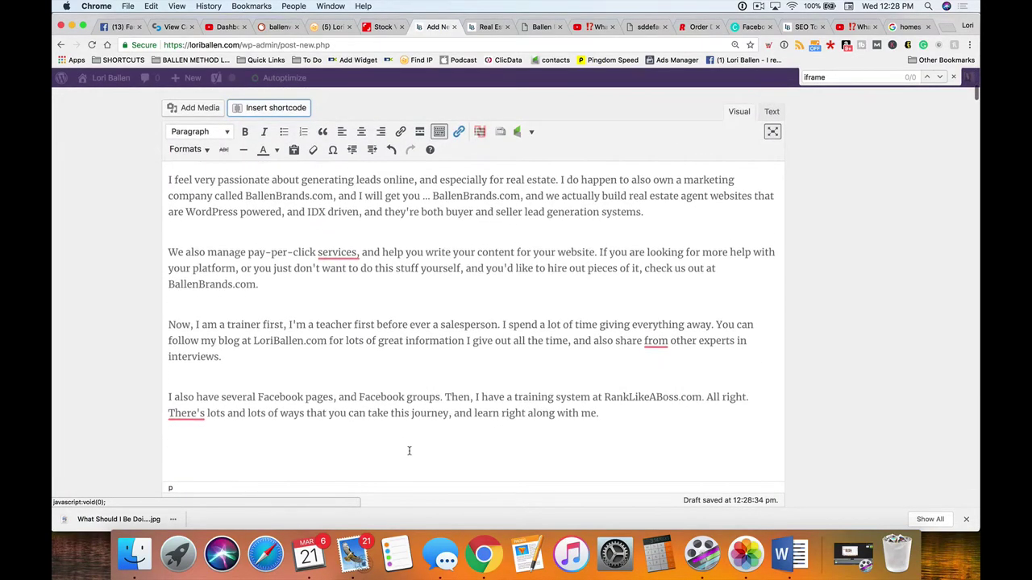
scroll(409, 450, down, 15)
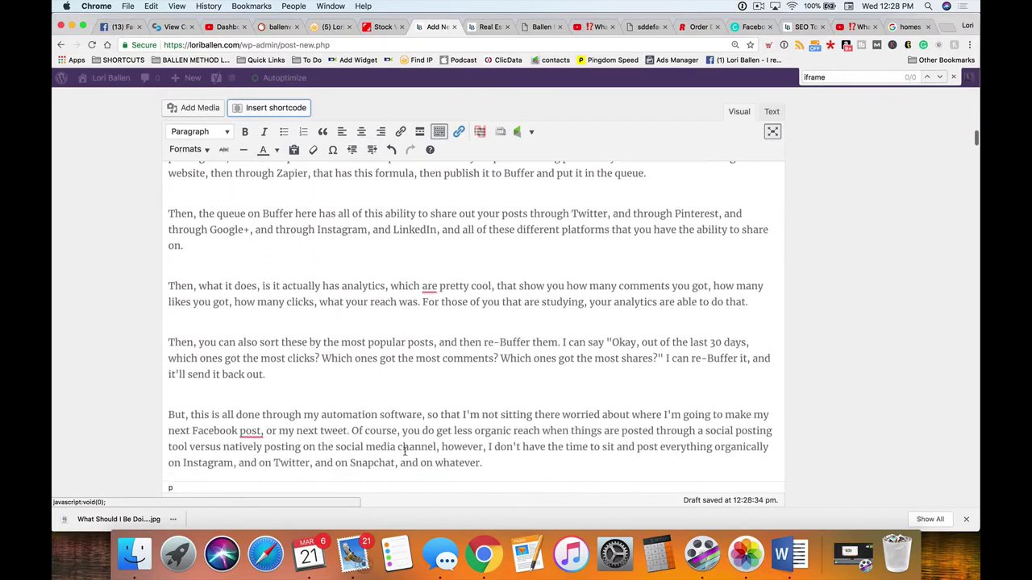
scroll(405, 456, down, 15)
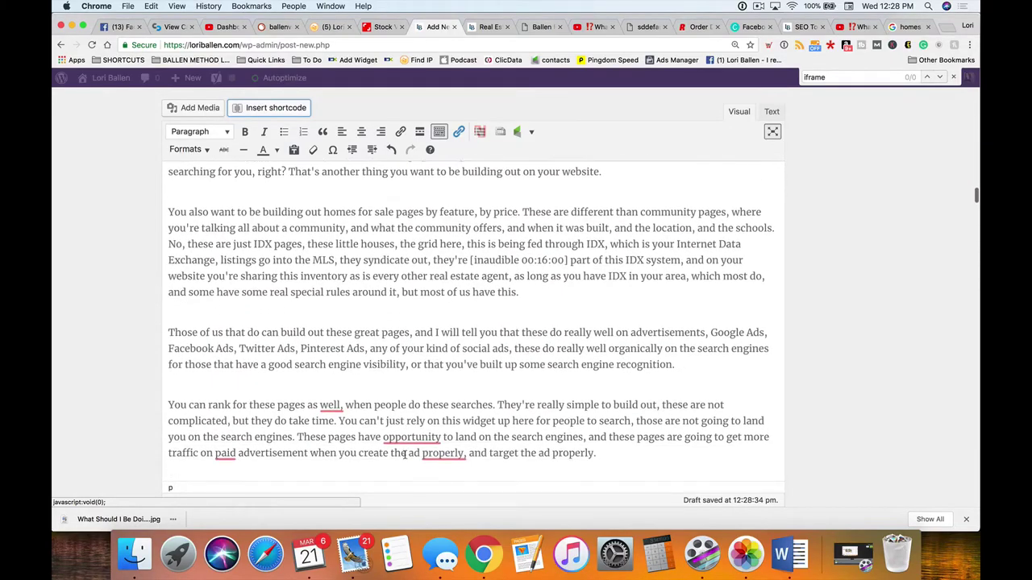
scroll(404, 456, down, 15)
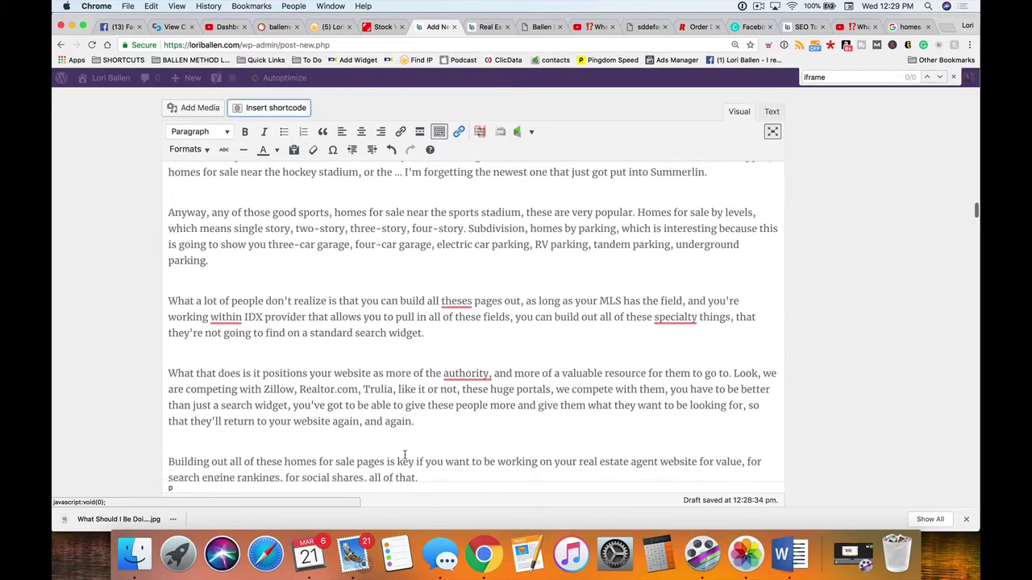
scroll(405, 456, down, 15)
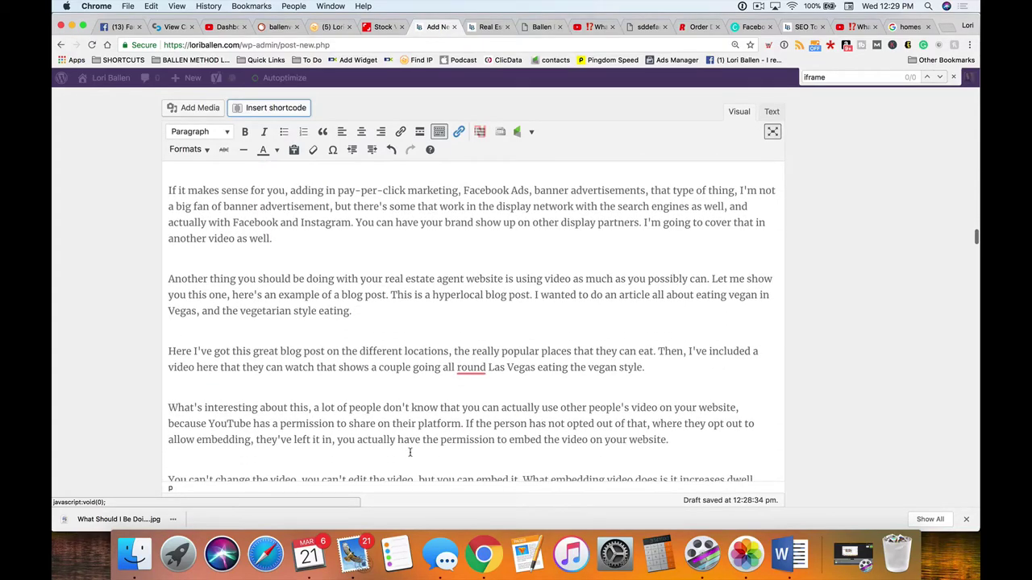
scroll(682, 281, down, 5)
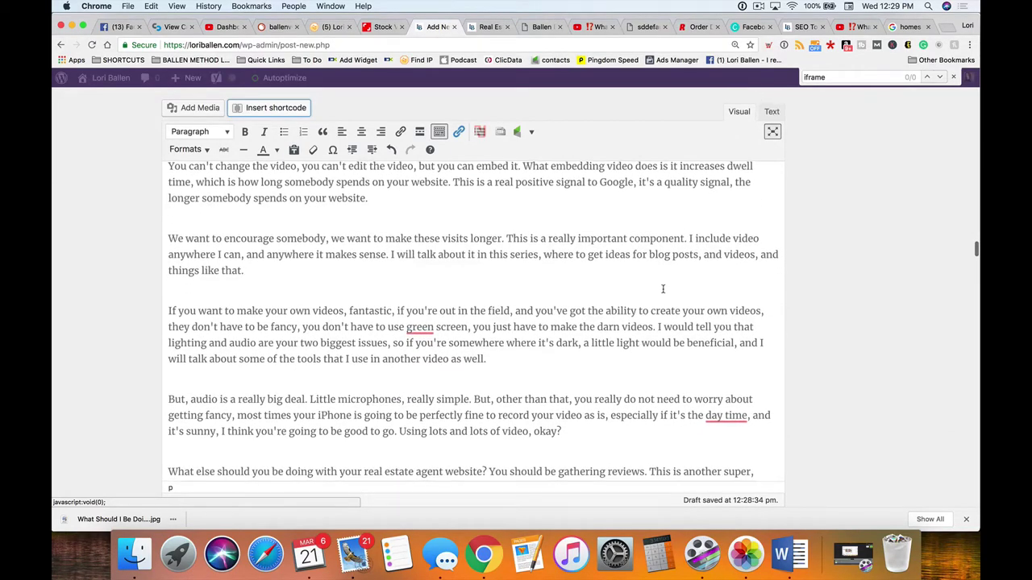
scroll(662, 288, down, 6)
scroll(662, 288, down, 15)
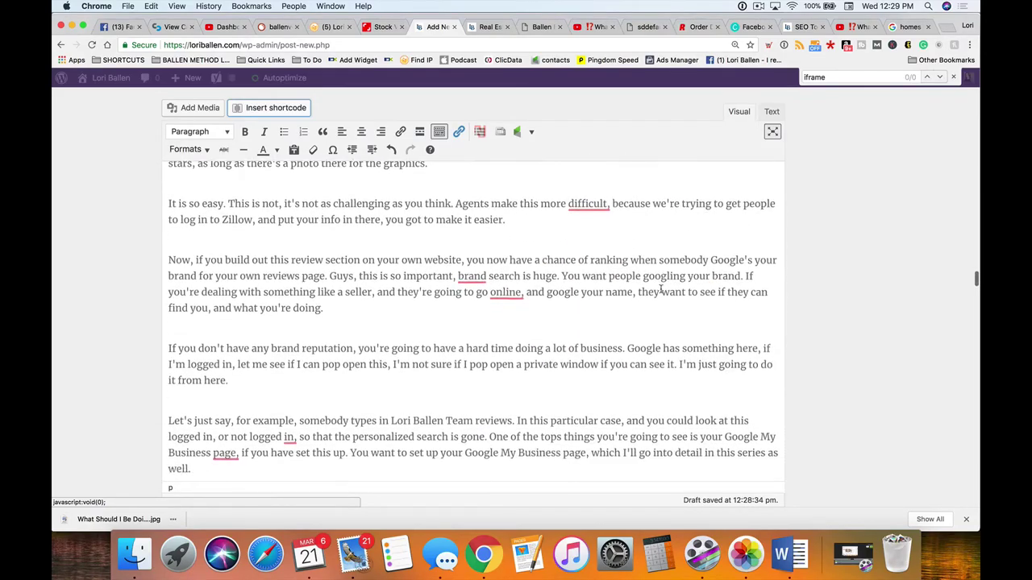
scroll(659, 289, down, 20)
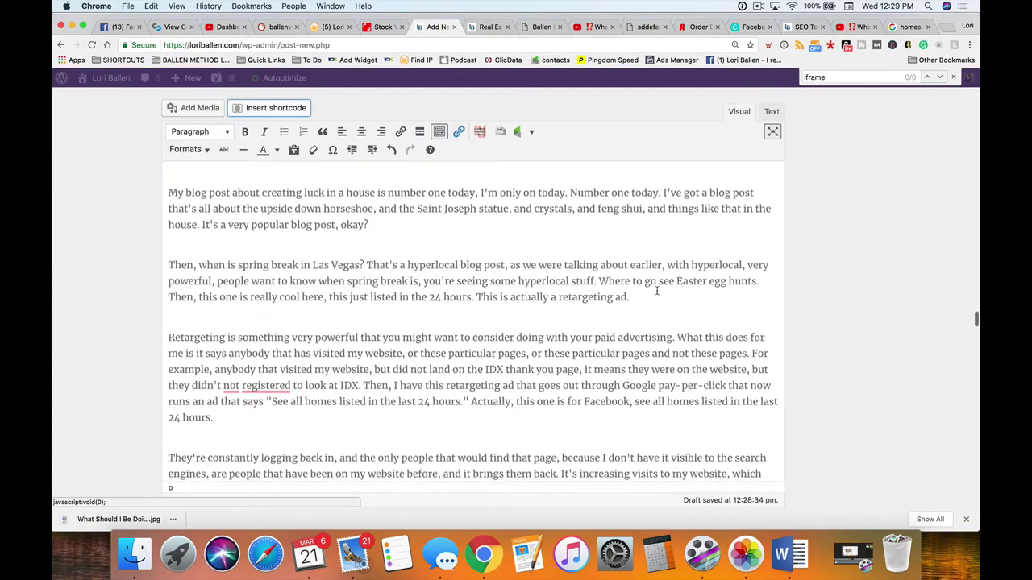
scroll(656, 291, down, 15)
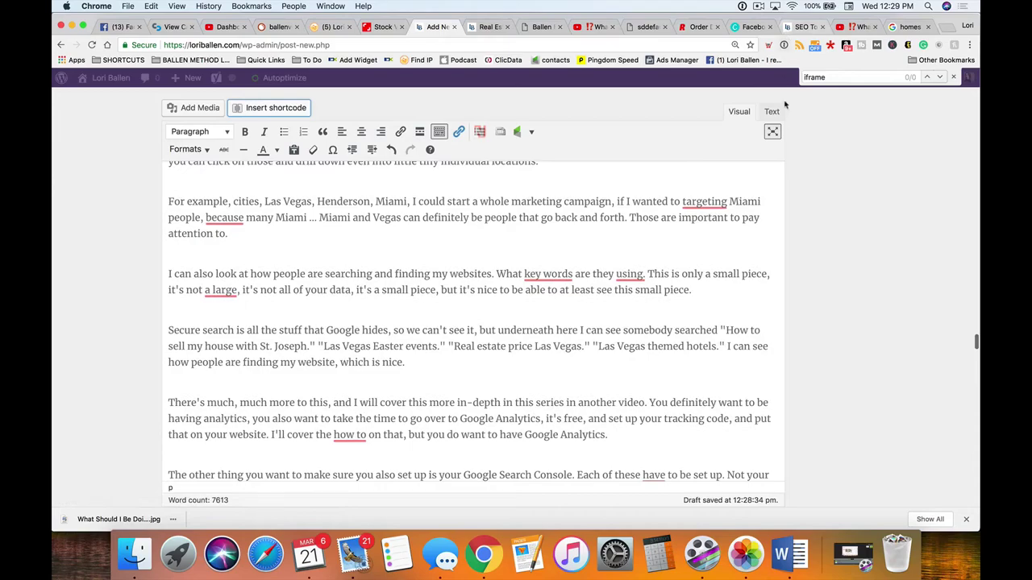
click(772, 113)
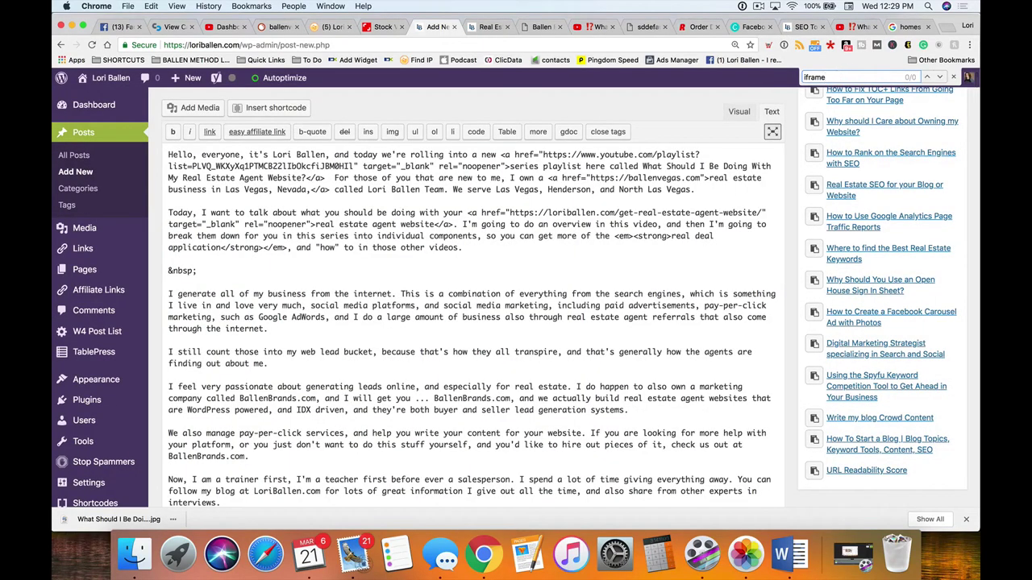
click(739, 112)
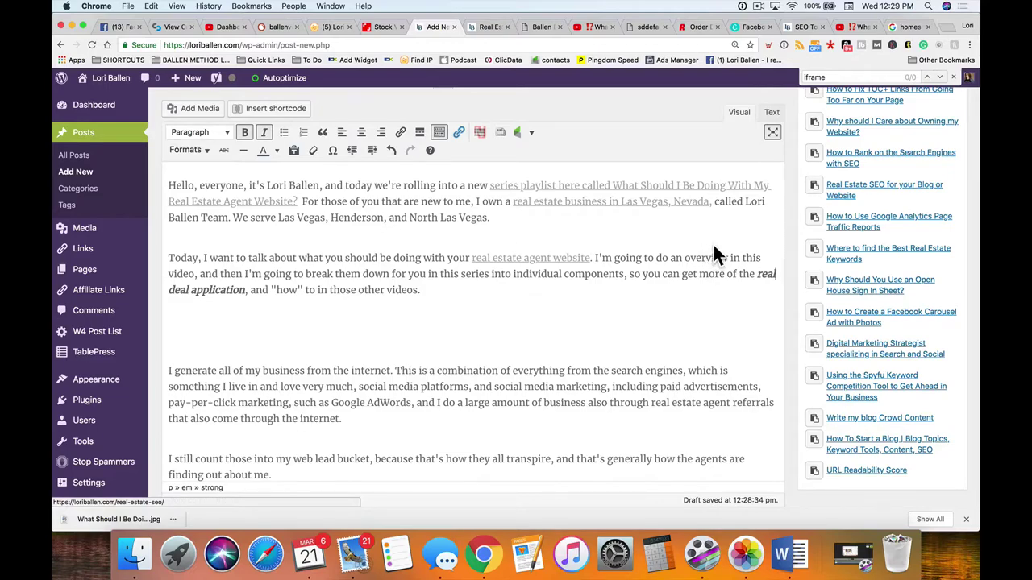
Step: Save the post as a draft and open the YouTube advanced shortcode for the empty paragraph below the second intro paragraph
scroll(713, 248, up, 5)
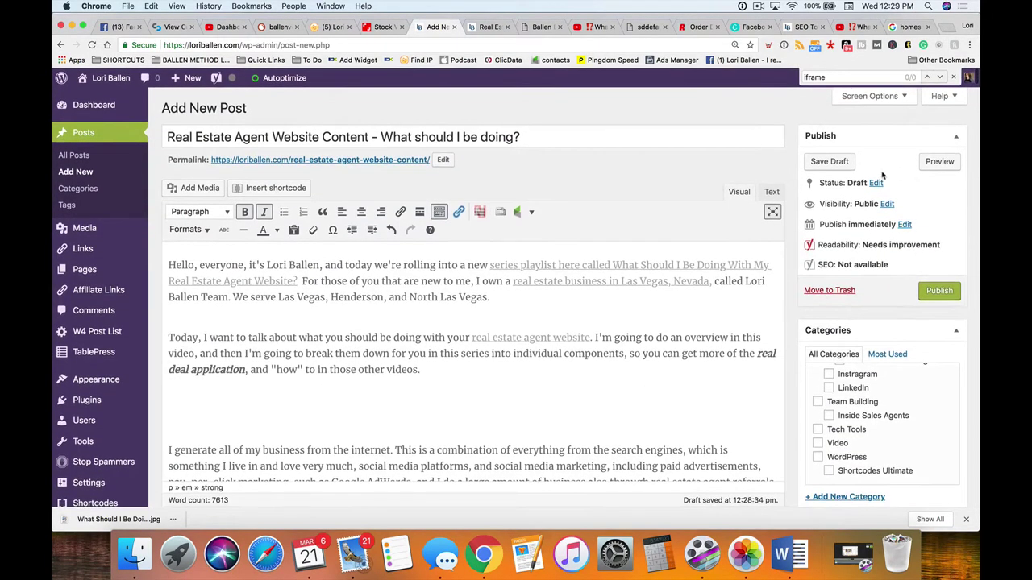
click(829, 162)
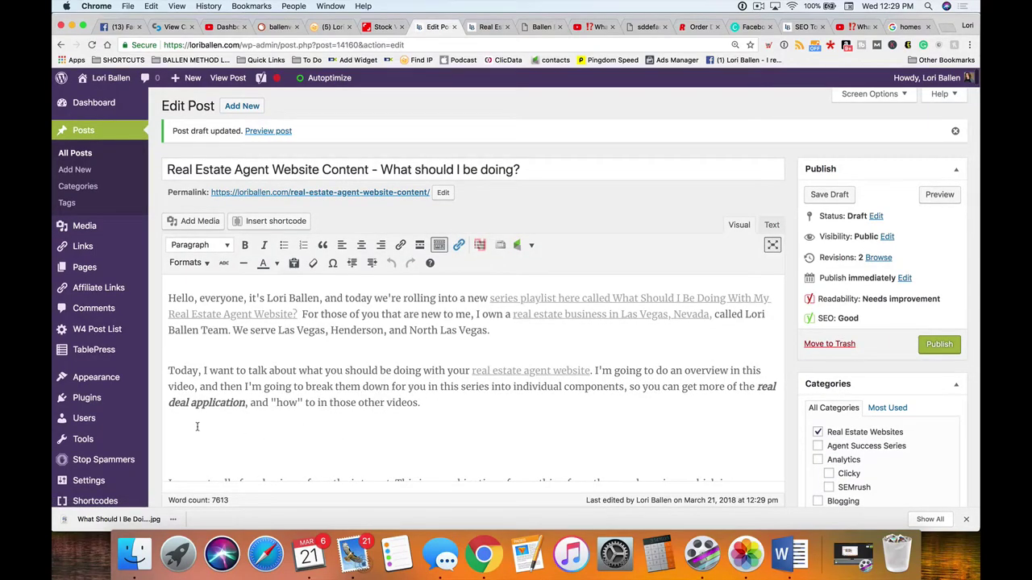
click(191, 425)
click(270, 221)
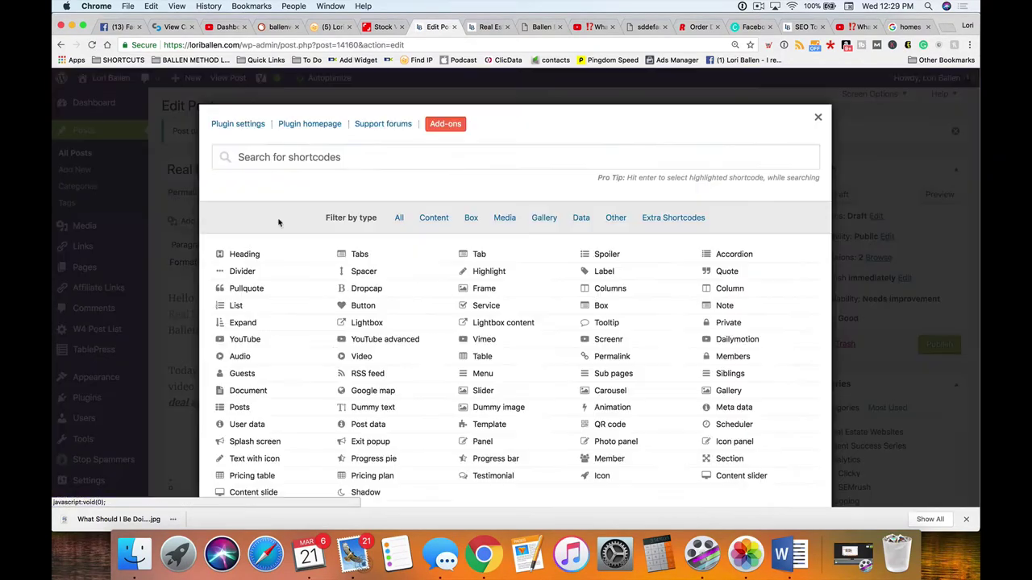
click(377, 345)
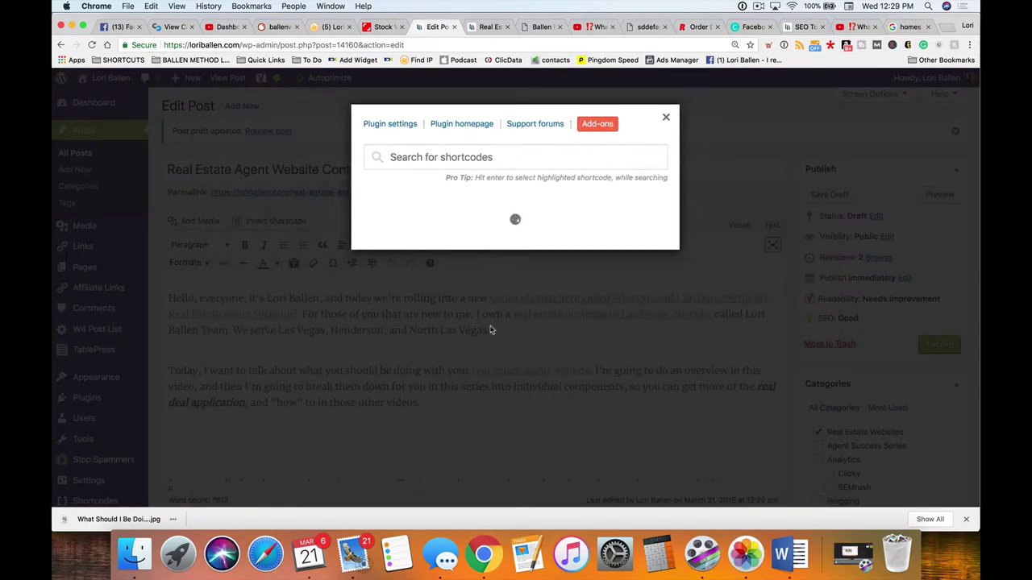
key(super+v)
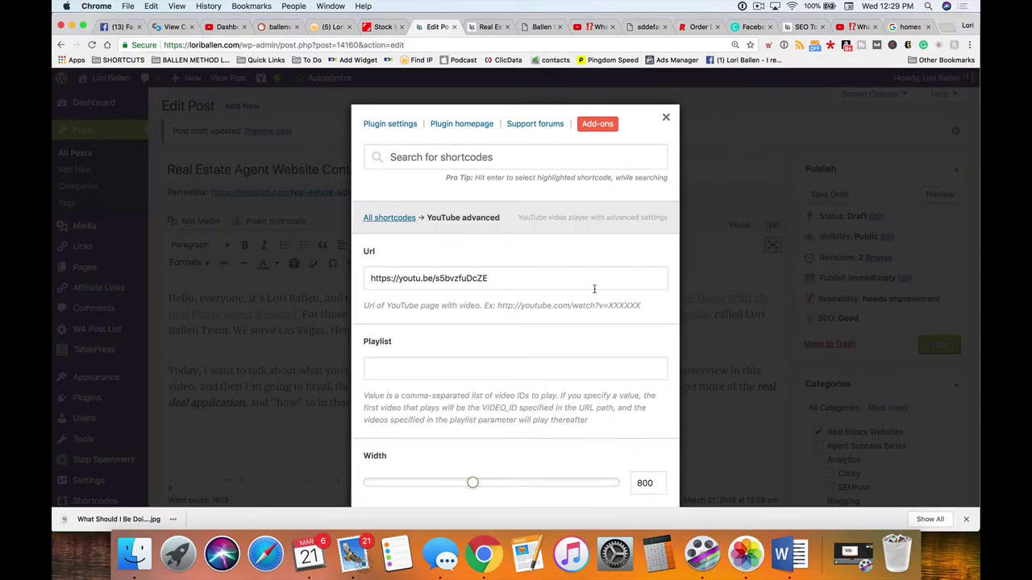
scroll(496, 284, down, 15)
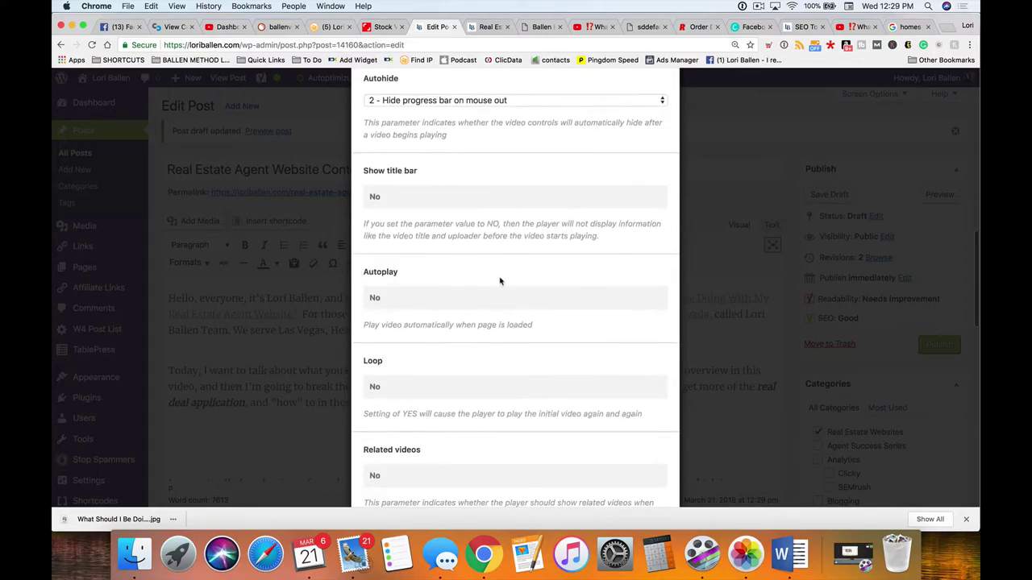
click(498, 450)
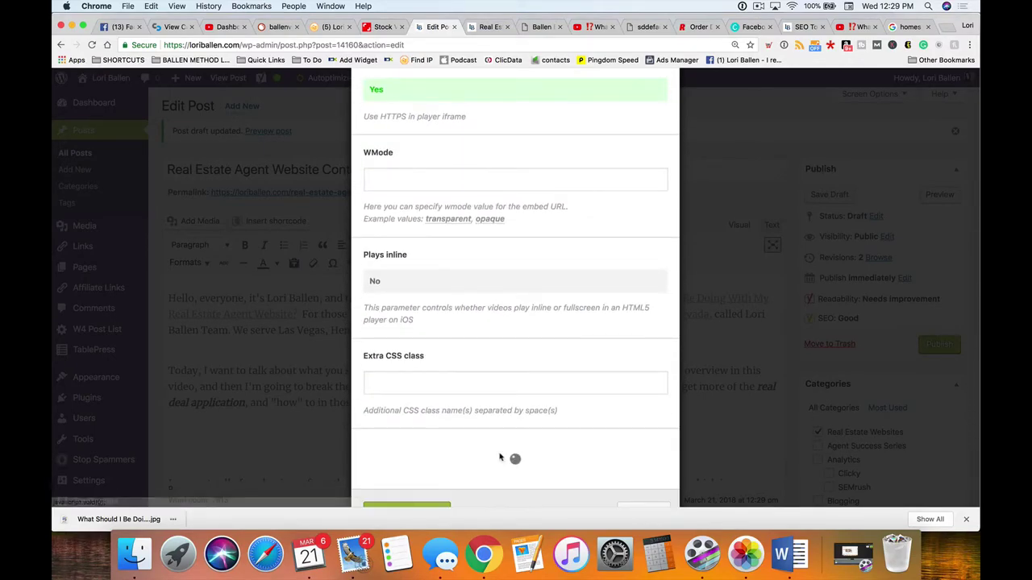
scroll(549, 366, down, 1)
scroll(635, 366, down, 5)
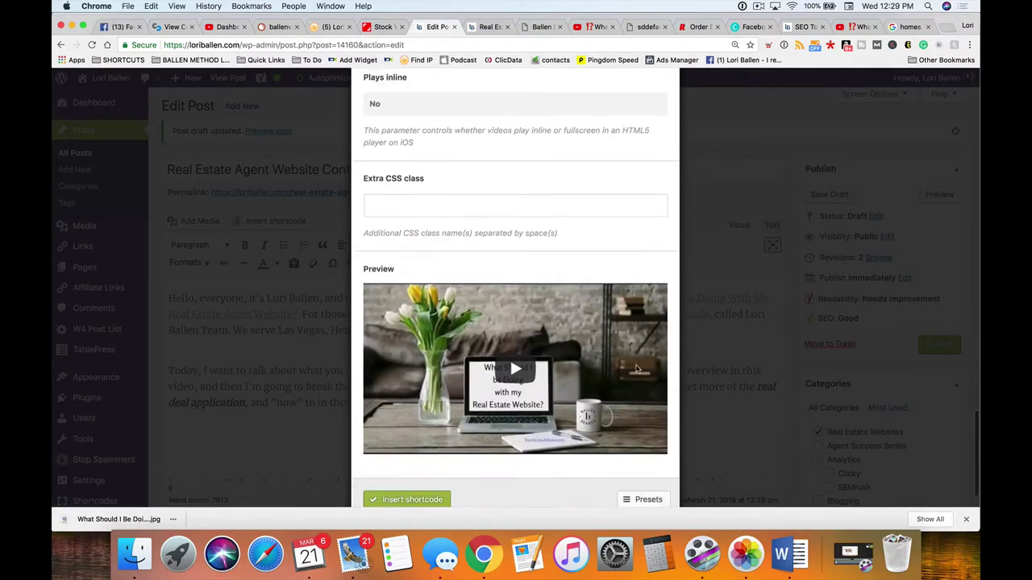
click(420, 450)
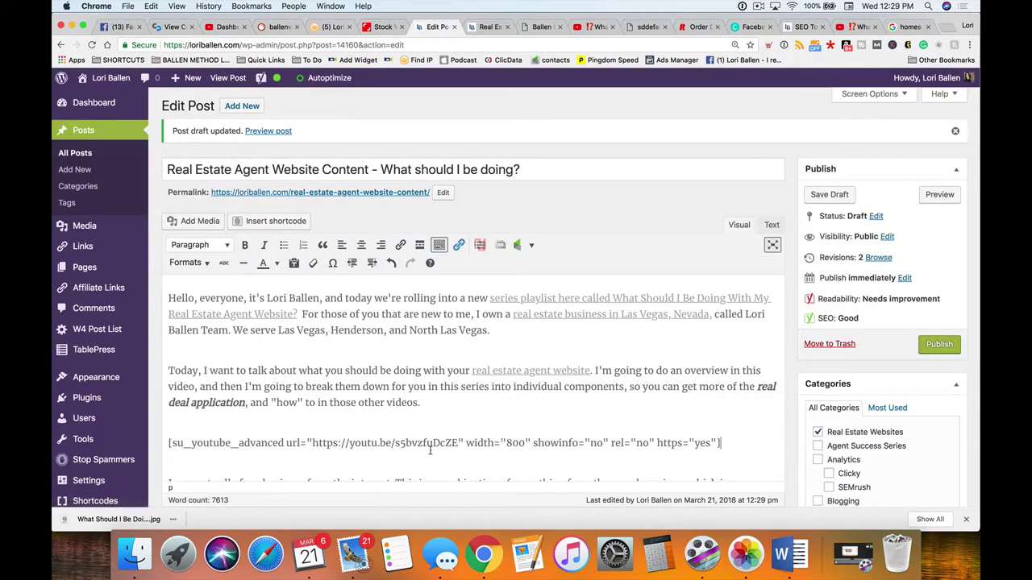
Step: Review the inserted YouTube shortcode among the intro paragraphs and open the post preview
scroll(437, 443, down, 3)
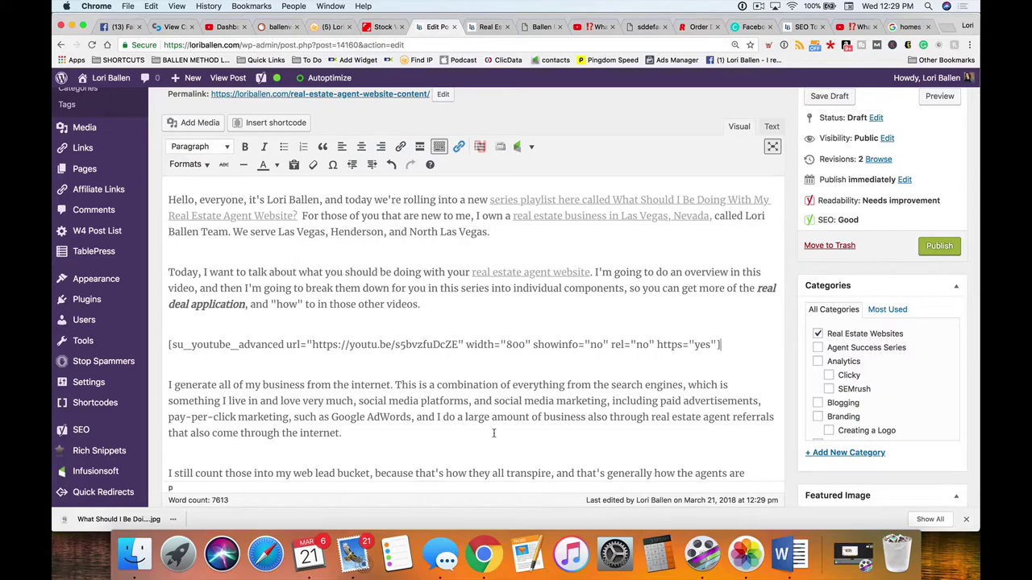
scroll(391, 428, up, 2)
scroll(419, 428, down, 3)
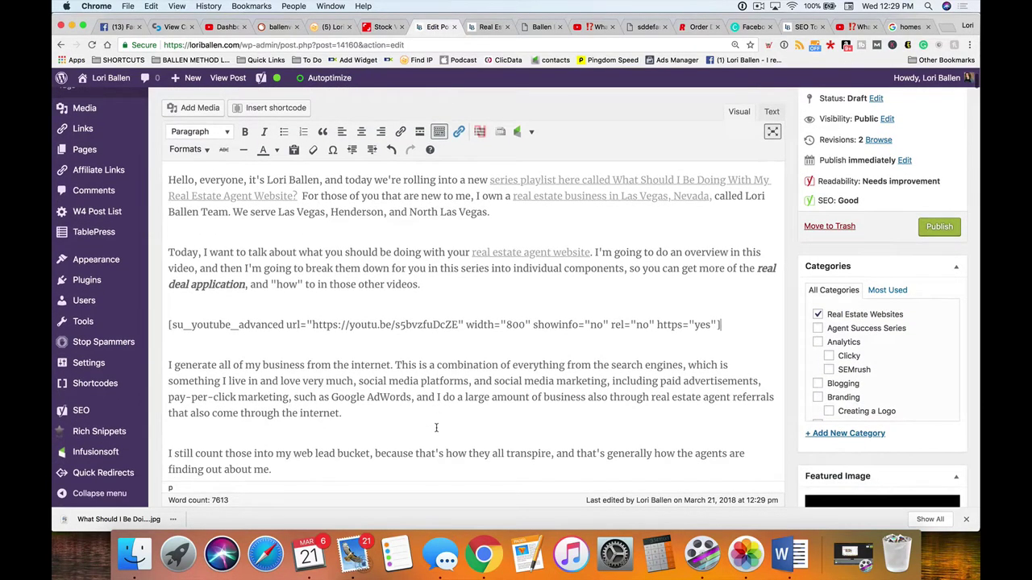
scroll(527, 378, up, 3)
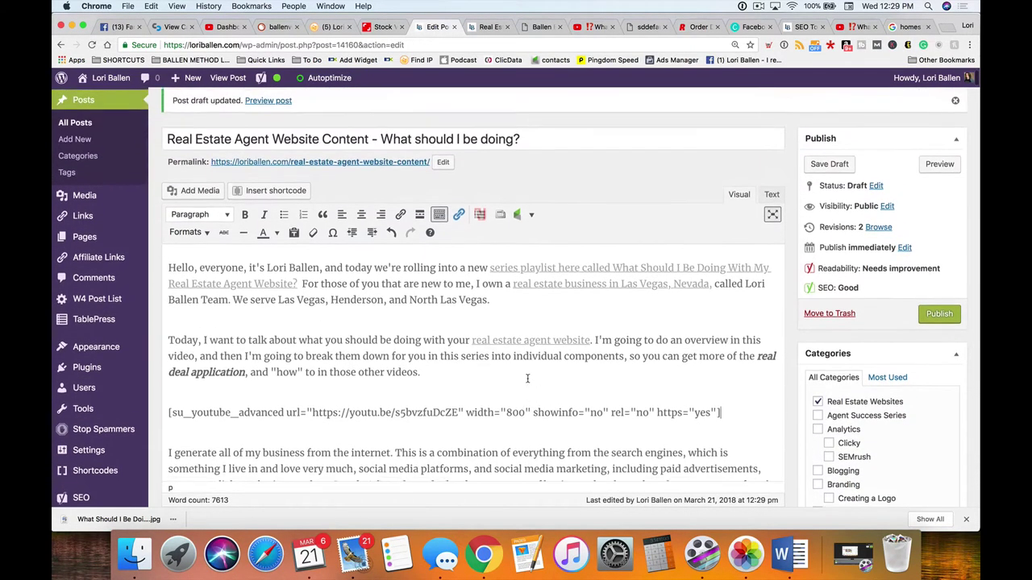
scroll(528, 378, down, 1)
scroll(527, 378, up, 3)
click(940, 196)
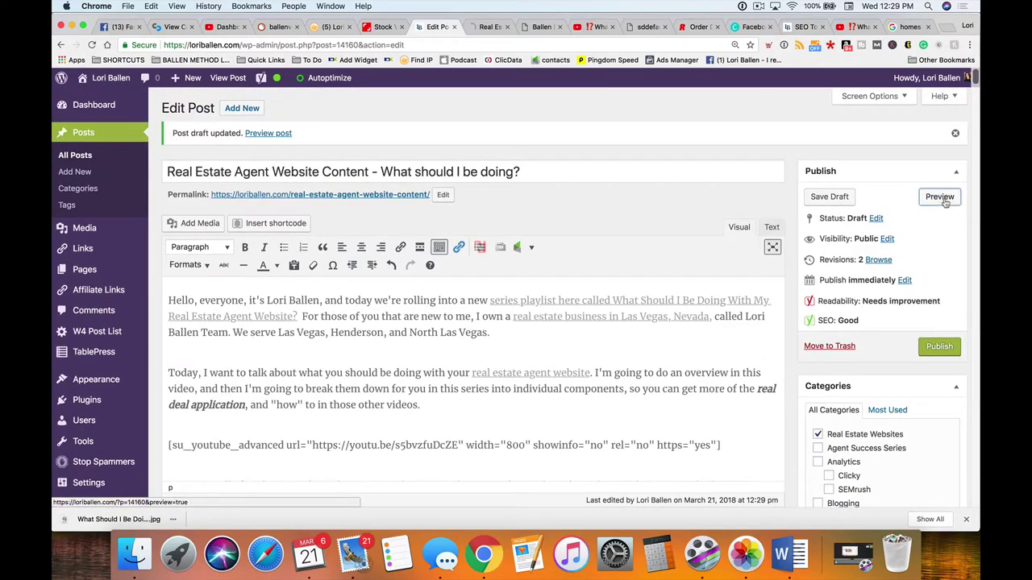
click(484, 27)
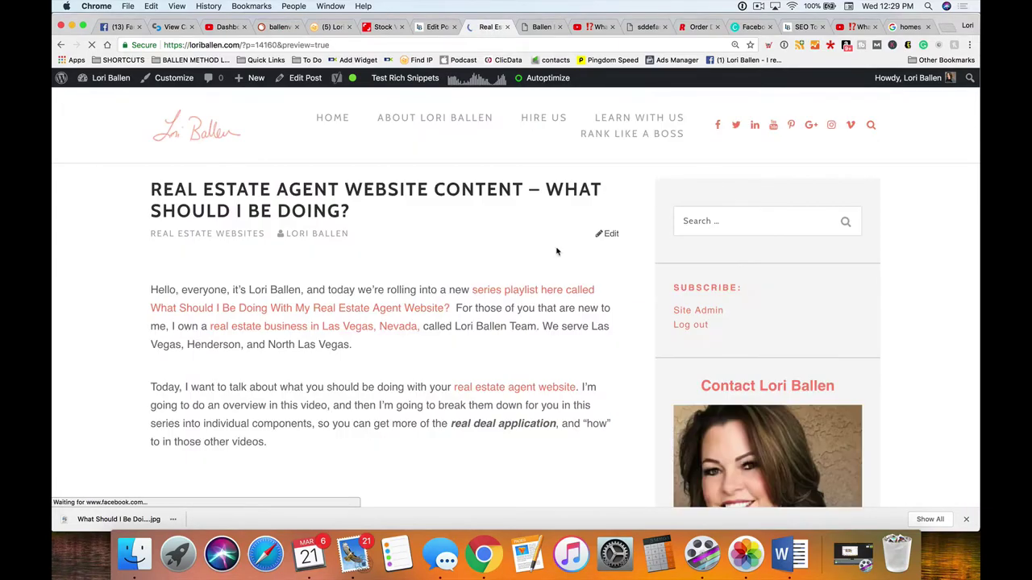
Step: Check how the embedded video displays below the intro in the preview, close the preview and return to the post editor
scroll(395, 307, down, 5)
scroll(394, 307, down, 5)
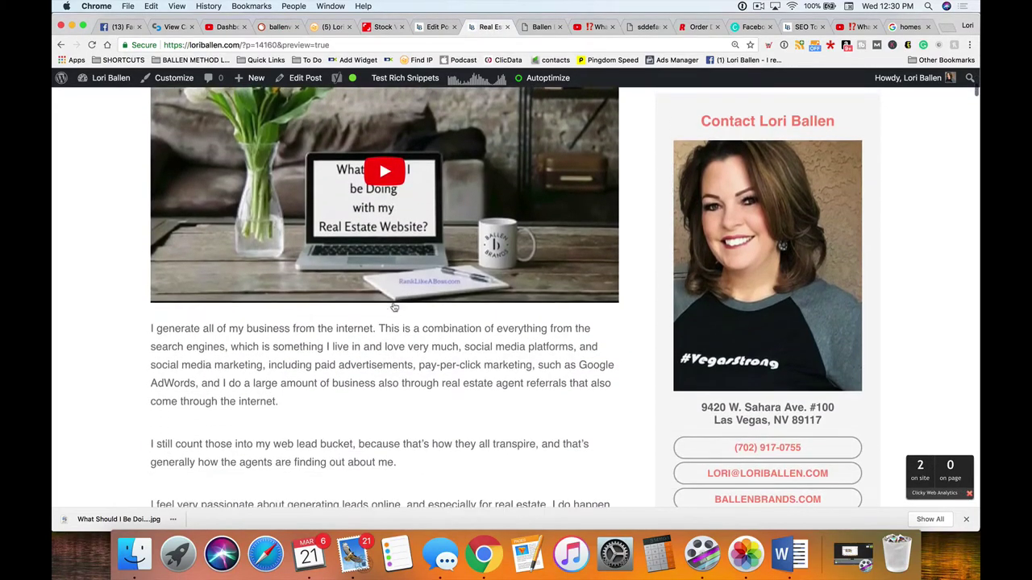
scroll(394, 307, up, 8)
scroll(394, 307, up, 3)
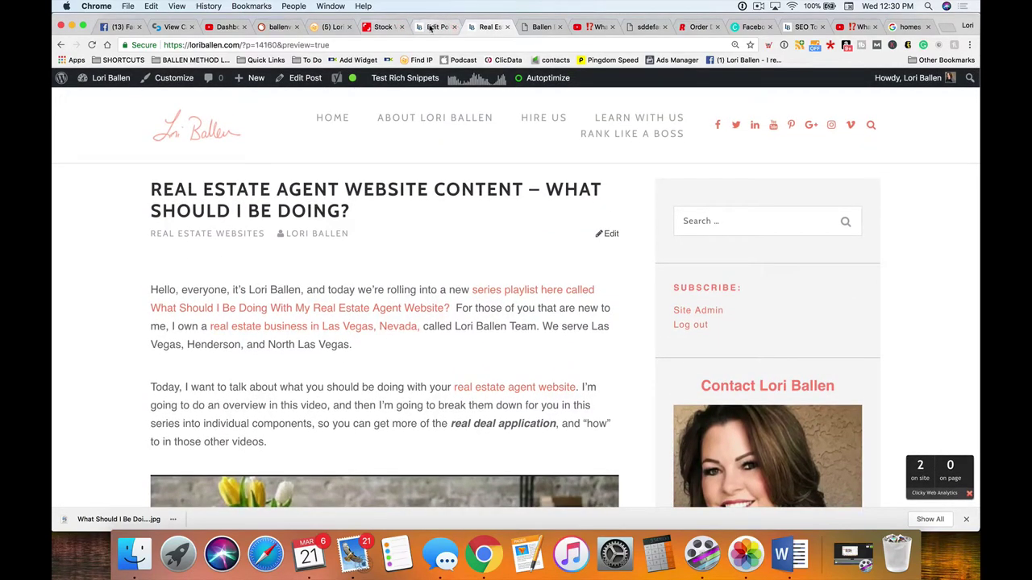
click(506, 26)
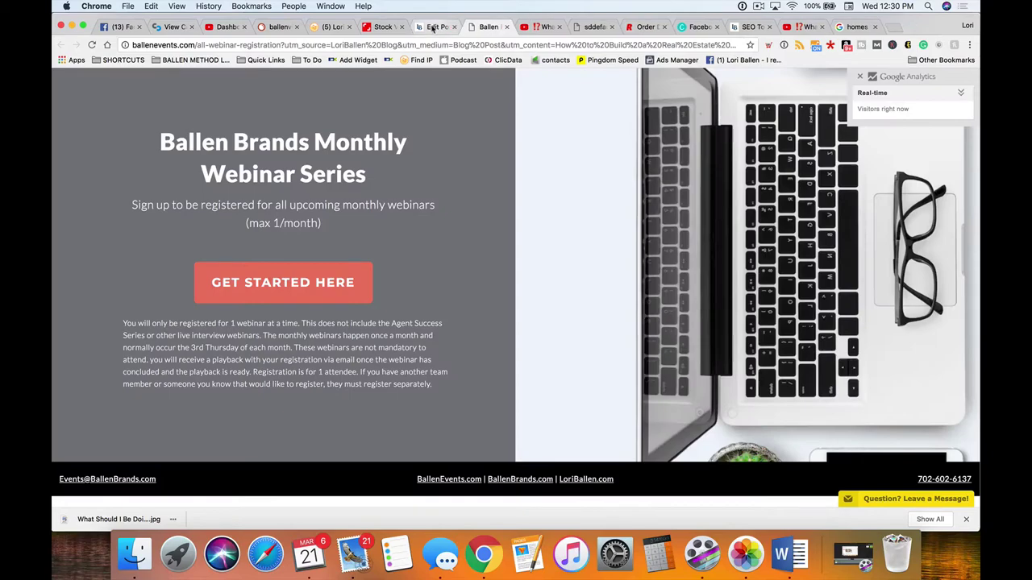
click(438, 27)
Step: Add an empty paragraph below the YouTube shortcode and open the Button shortcode settings for it
scroll(734, 302, down, 5)
click(734, 302)
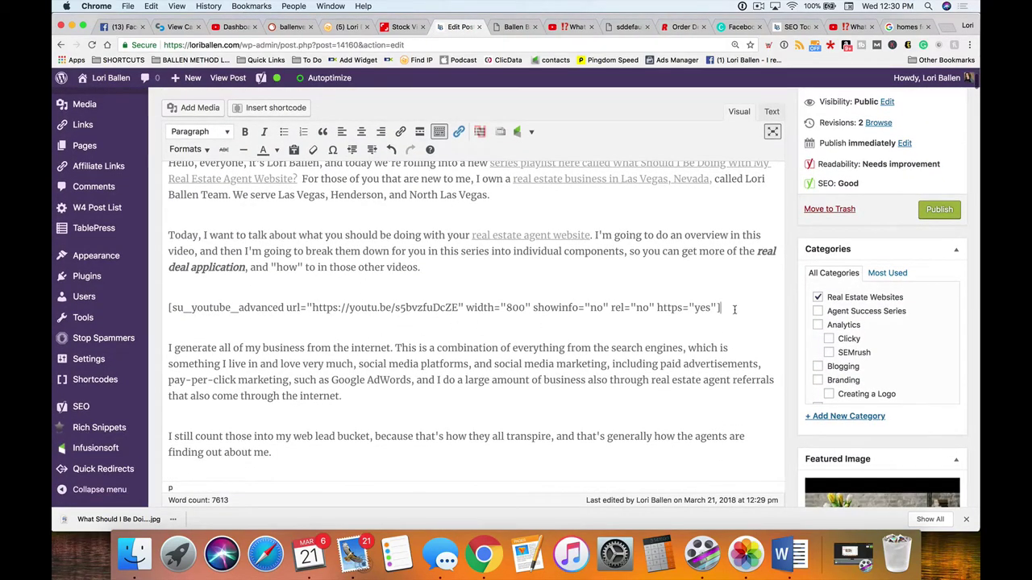
key(Return)
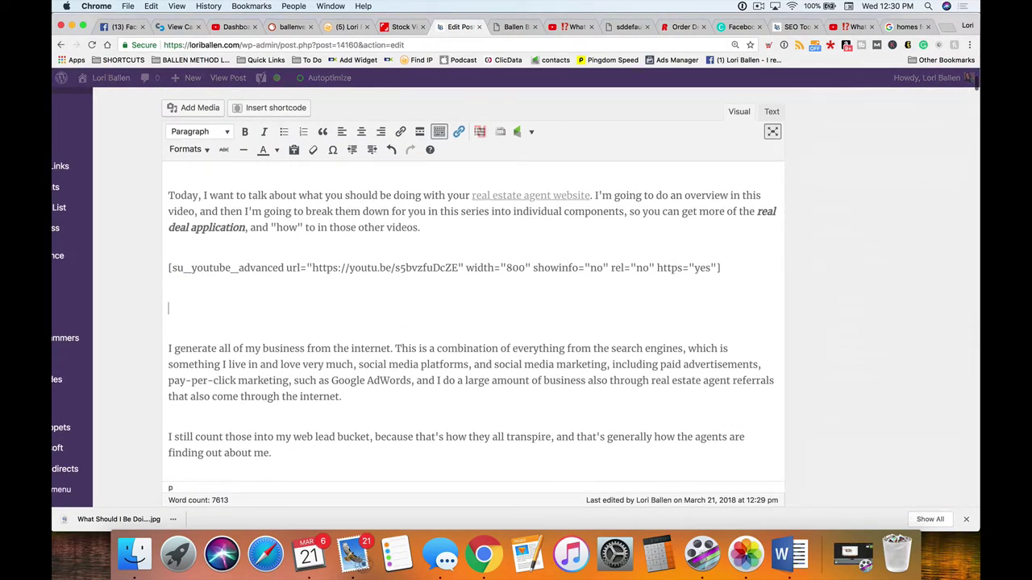
scroll(740, 314, up, 5)
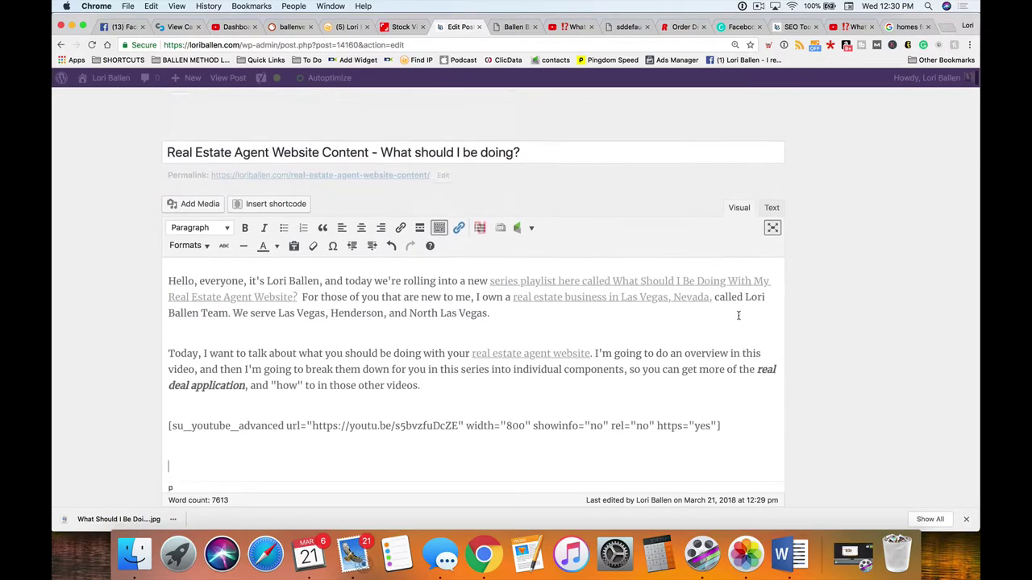
scroll(736, 316, down, 4)
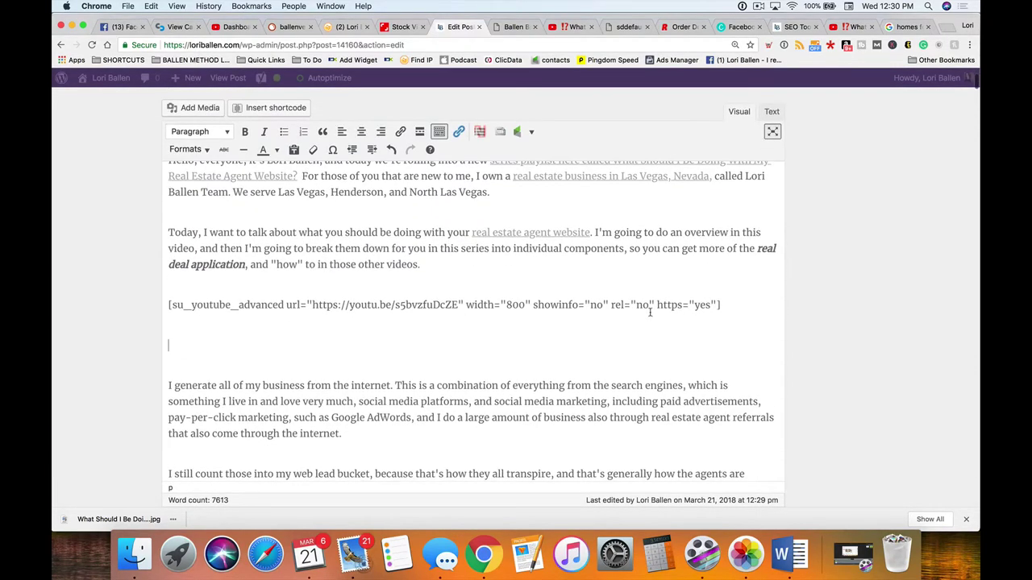
click(231, 338)
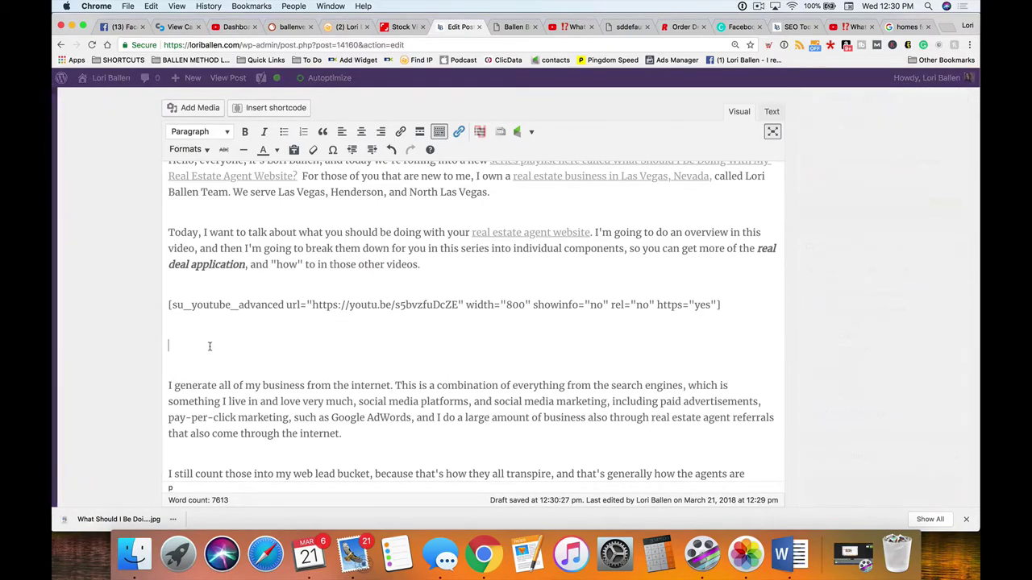
click(276, 108)
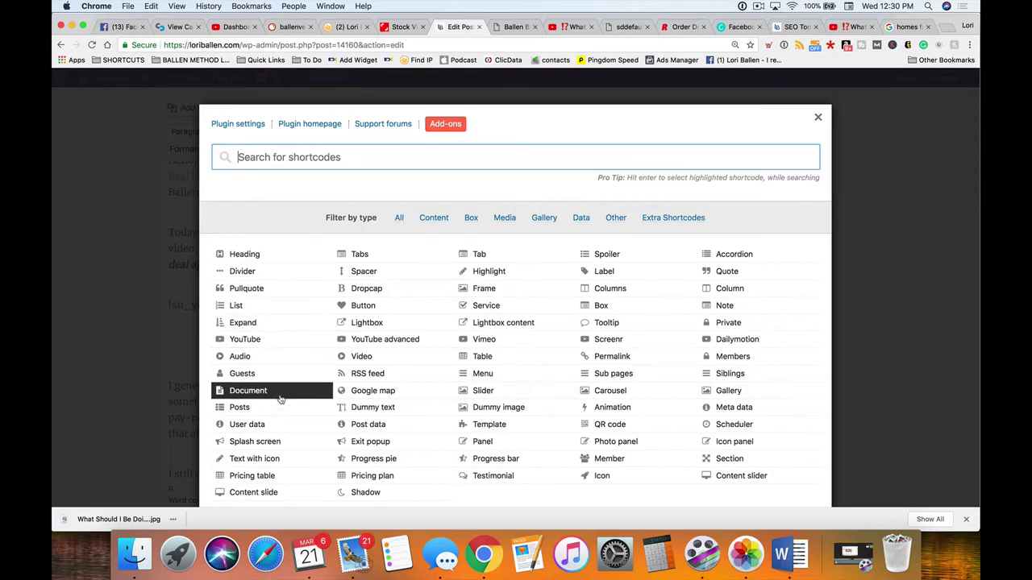
scroll(288, 323, down, 1)
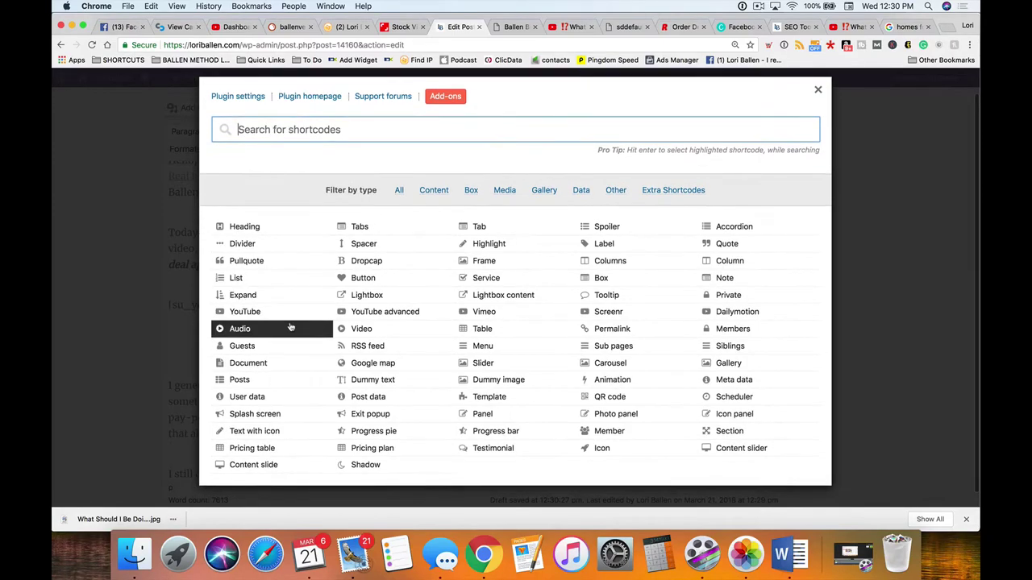
click(362, 280)
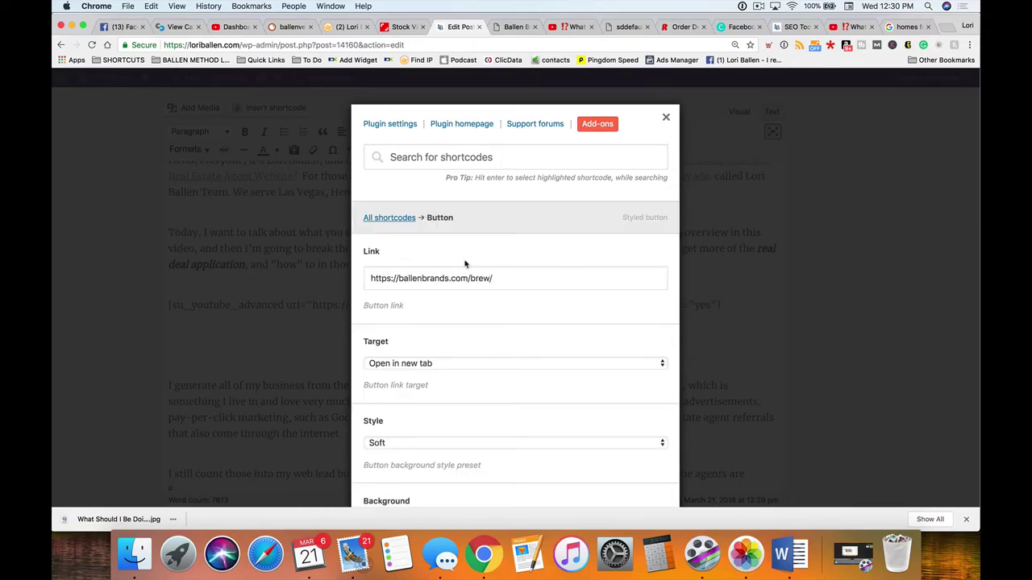
Step: Load the Instant Webinars preset into the button settings and insert the button shortcode below the video
scroll(617, 277, down, 15)
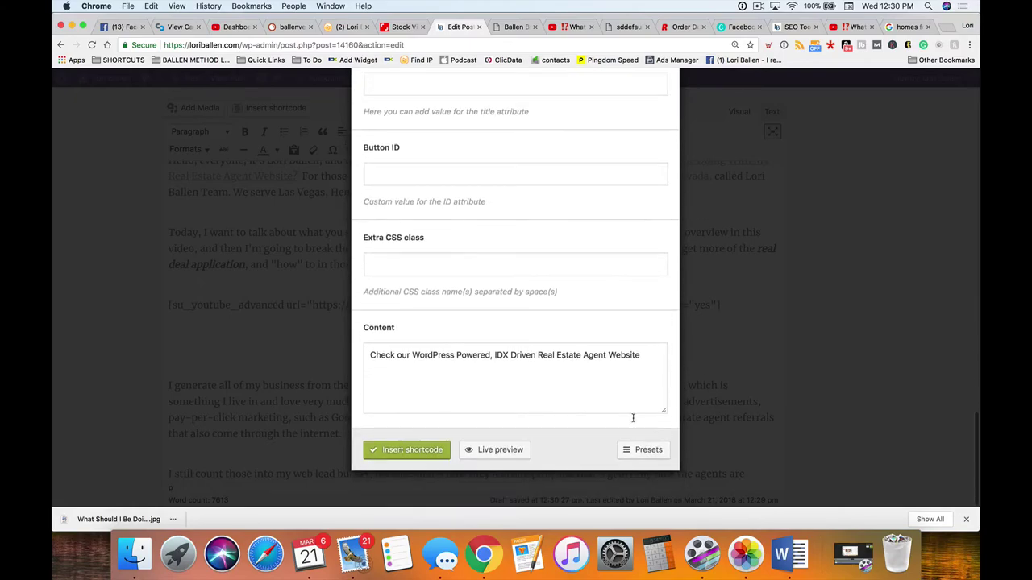
click(642, 450)
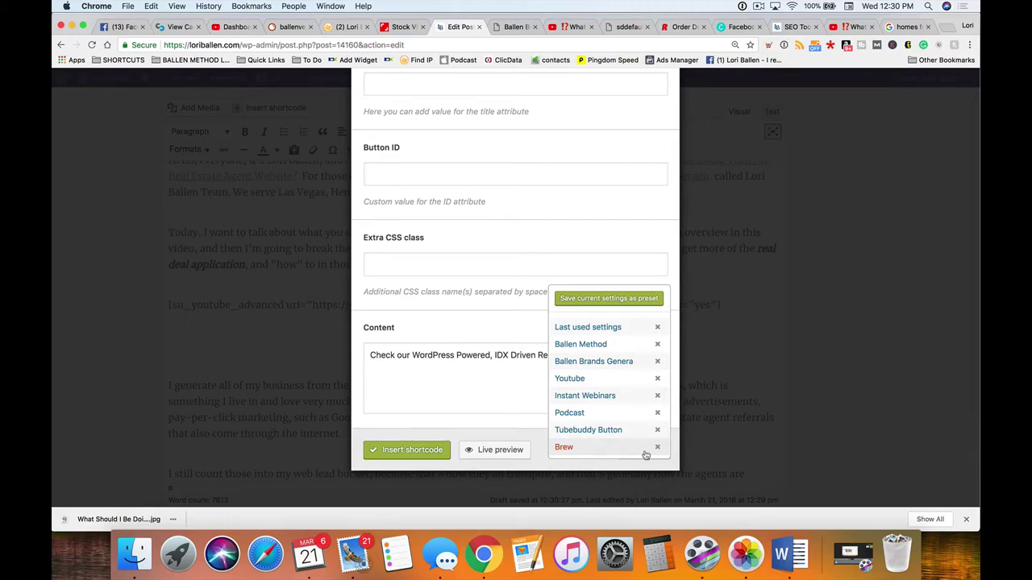
scroll(472, 306, up, 6)
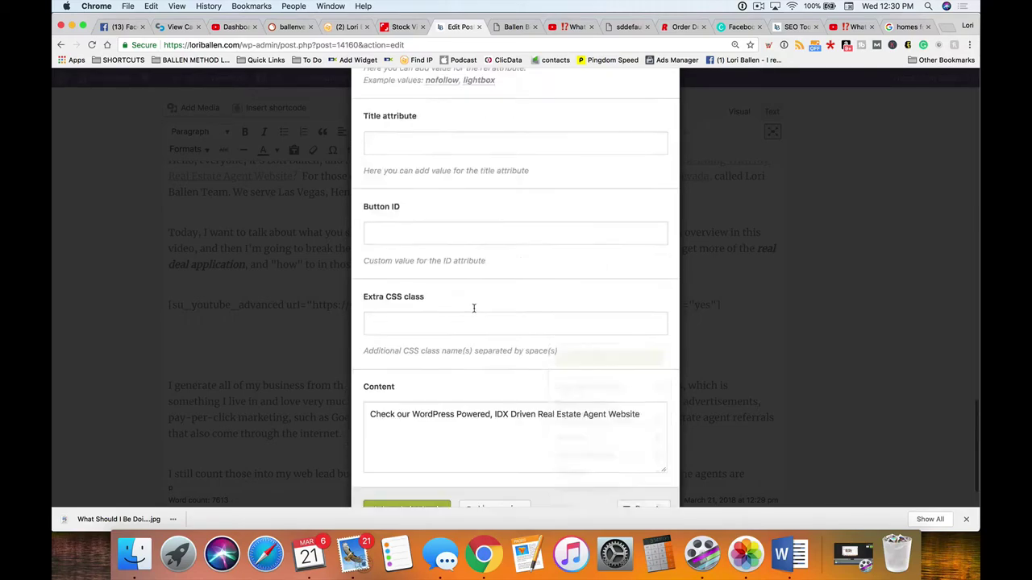
scroll(474, 312, down, 10)
mouse_move(631, 449)
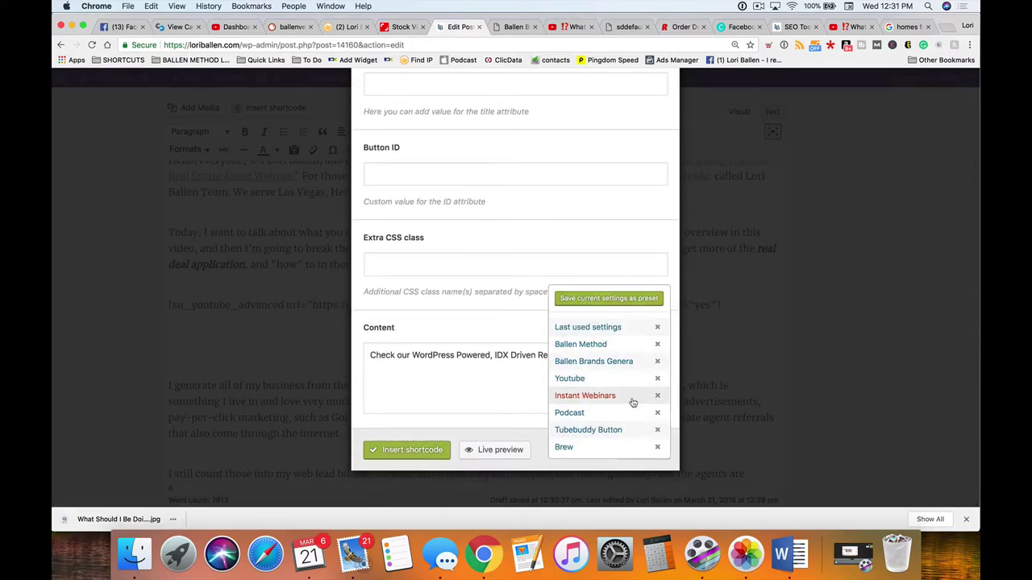
scroll(632, 402, up, 1)
scroll(632, 402, down, 1)
click(601, 396)
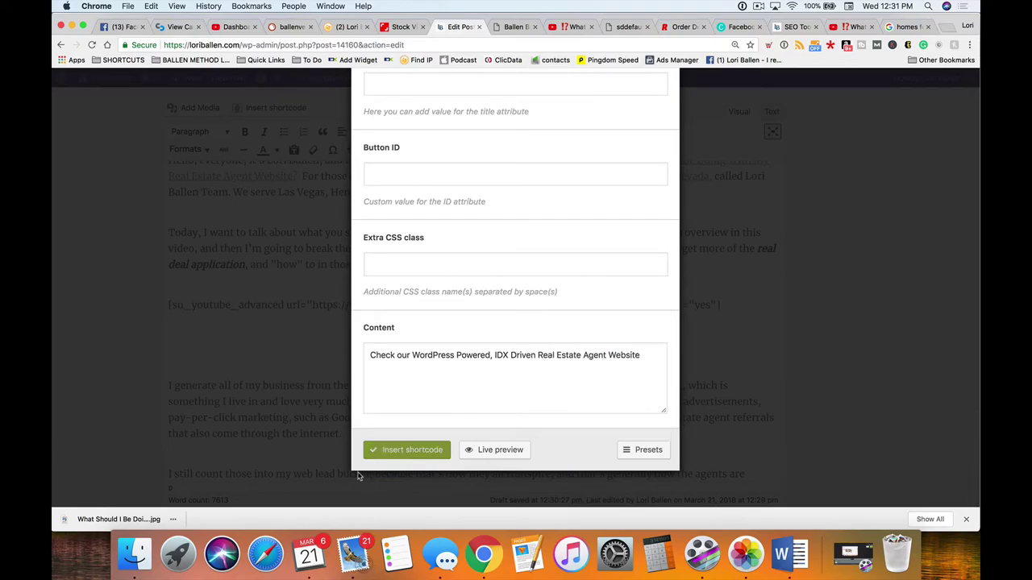
click(394, 450)
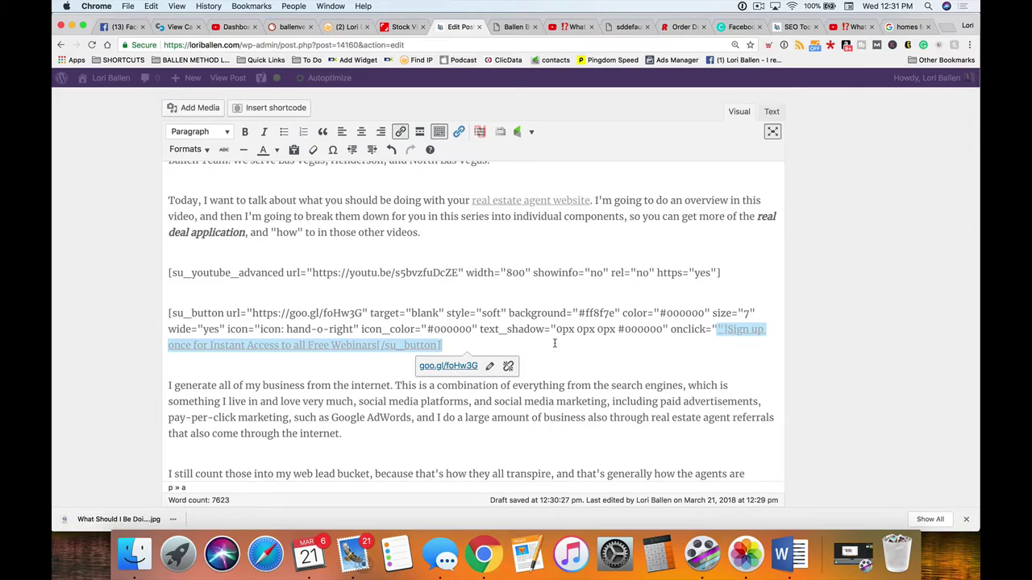
Step: Review the inserted button shortcode and open a fresh preview of the post
scroll(555, 344, up, 2)
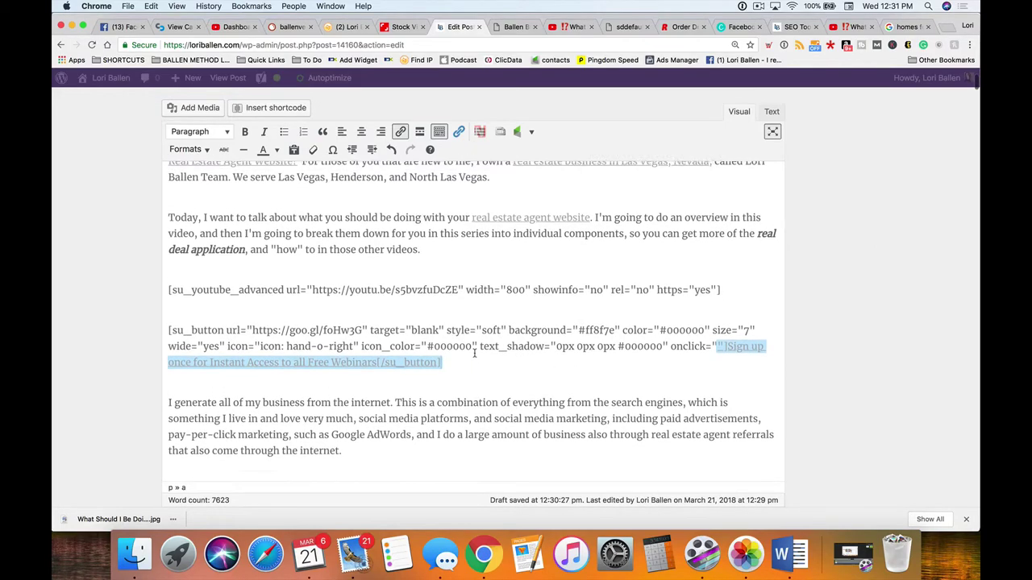
click(498, 355)
scroll(498, 356, down, 1)
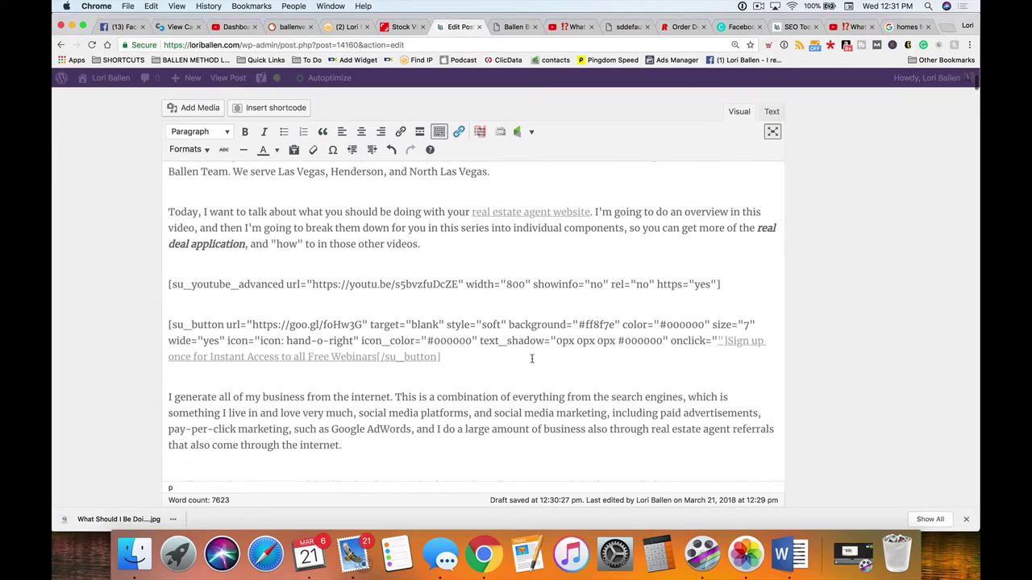
click(506, 358)
scroll(935, 209, up, 5)
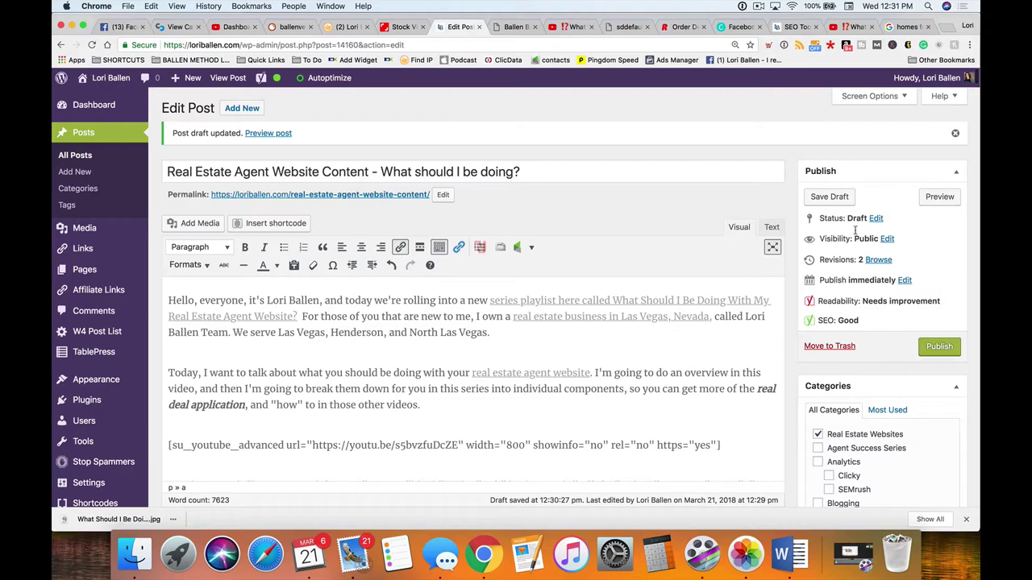
click(939, 197)
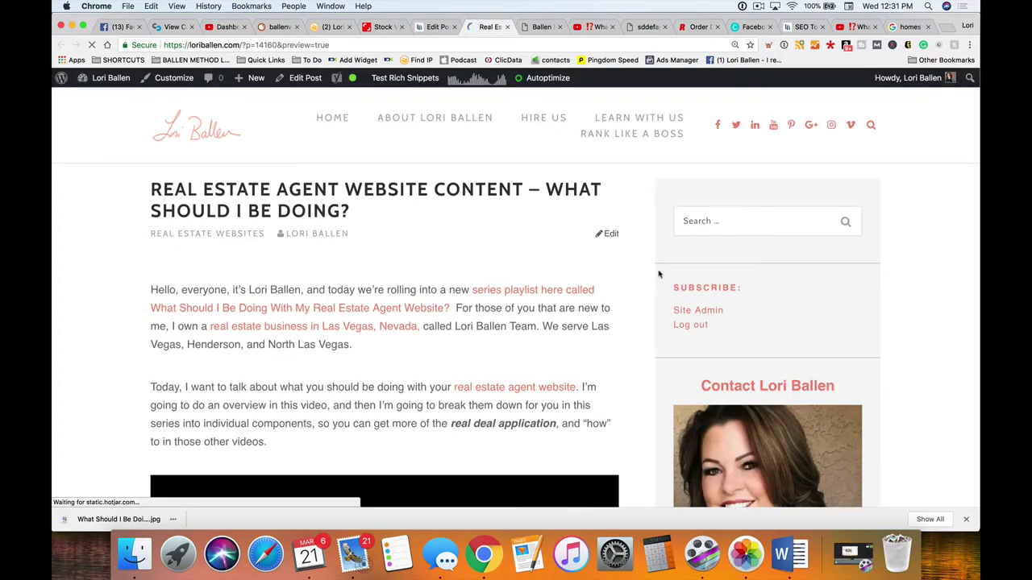
Step: Check how the webinar sign-up button displays between the embedded video and the body text in the post preview
scroll(419, 290, down, 6)
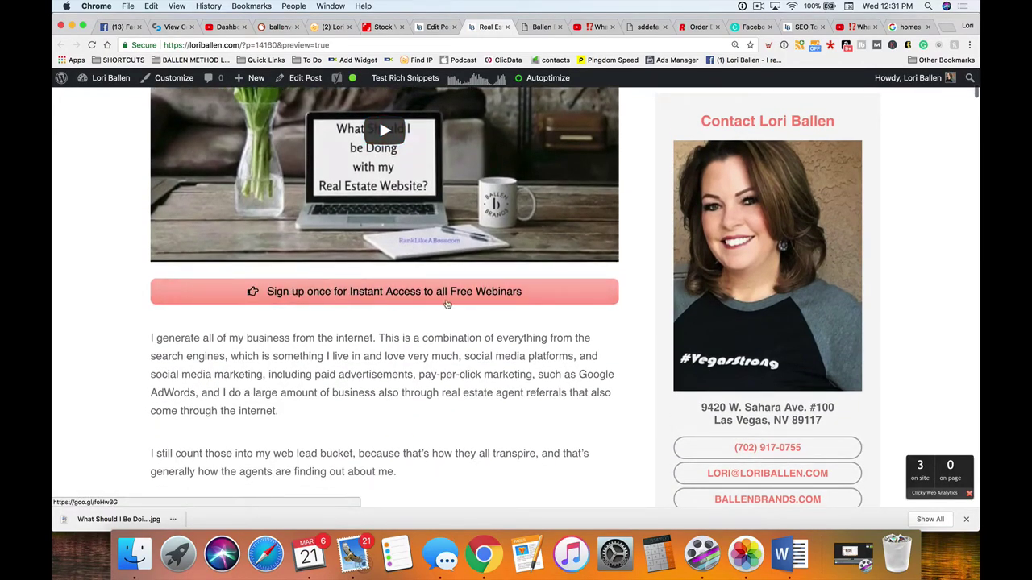
scroll(399, 308, up, 2)
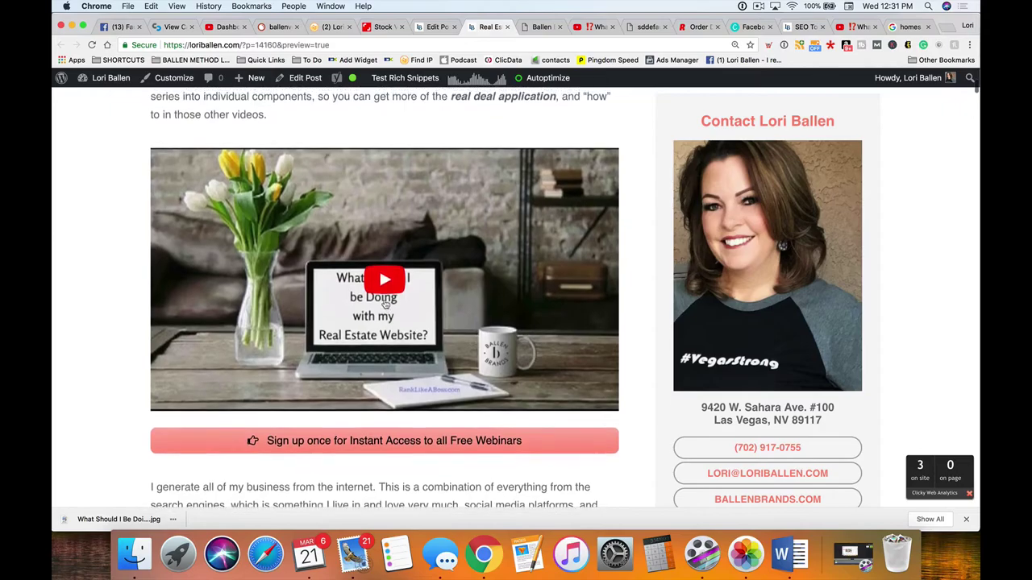
scroll(385, 304, up, 4)
scroll(384, 303, down, 3)
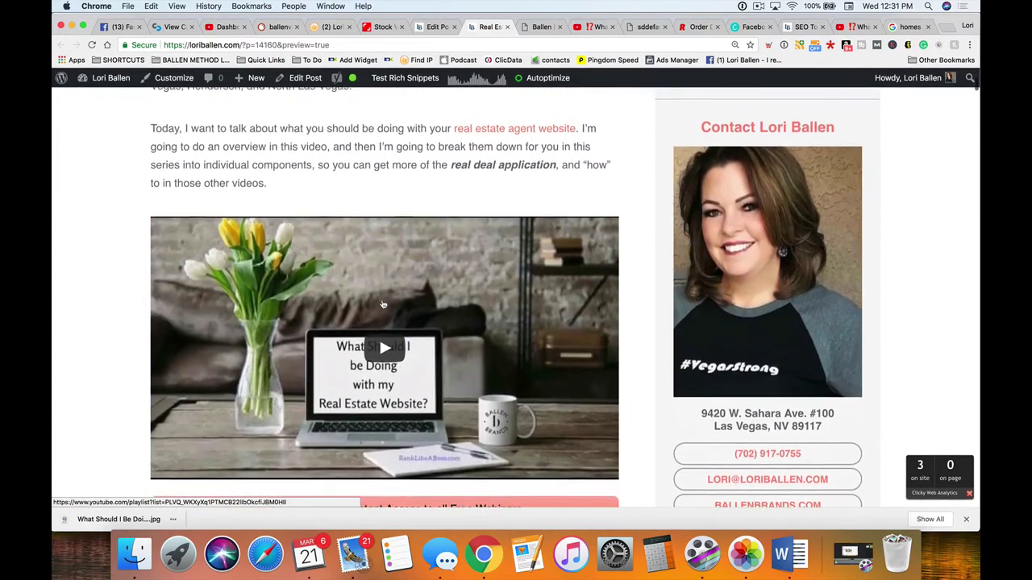
scroll(384, 304, down, 5)
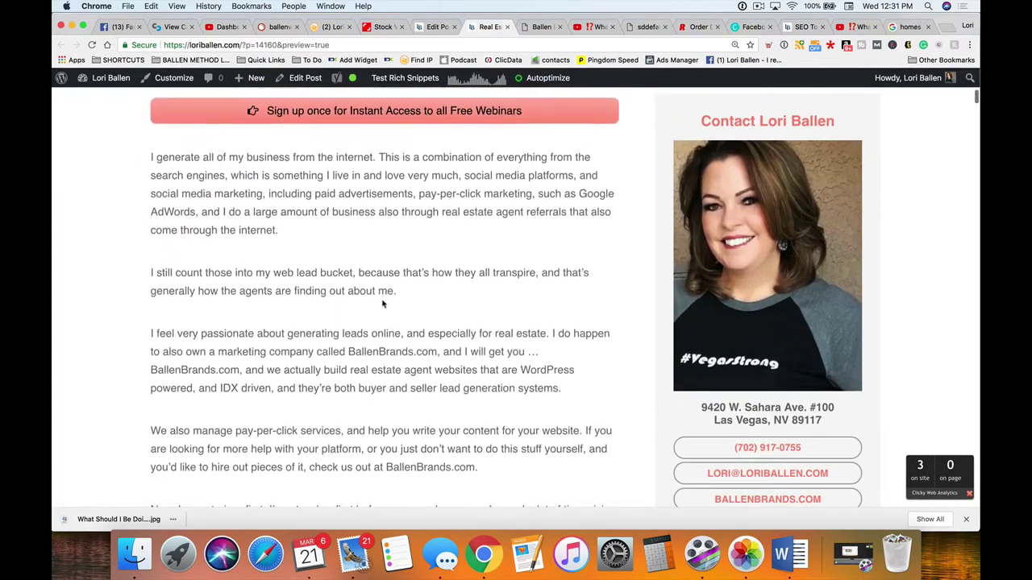
scroll(385, 306, up, 6)
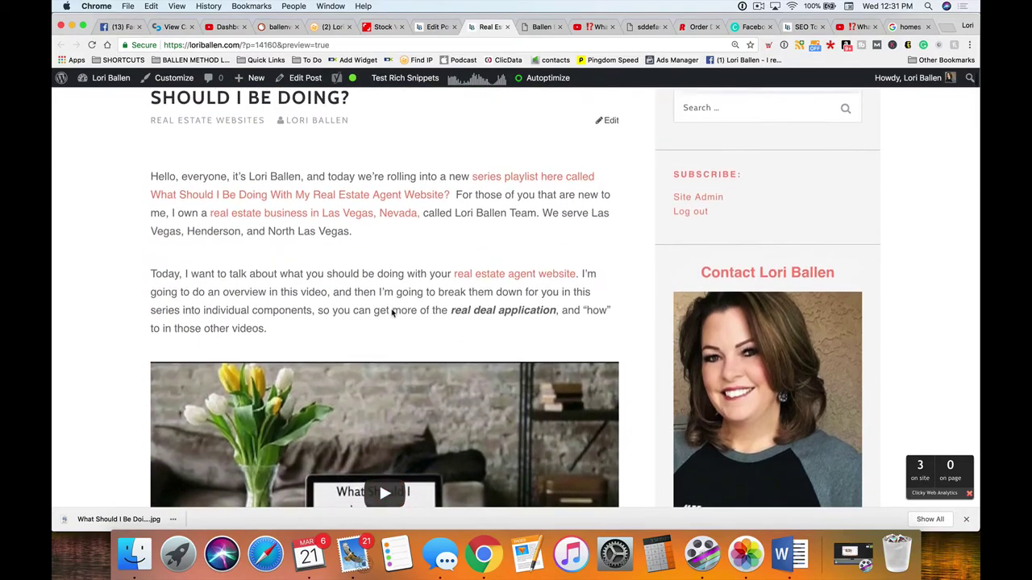
scroll(392, 312, up, 1)
scroll(65, 278, down, 3)
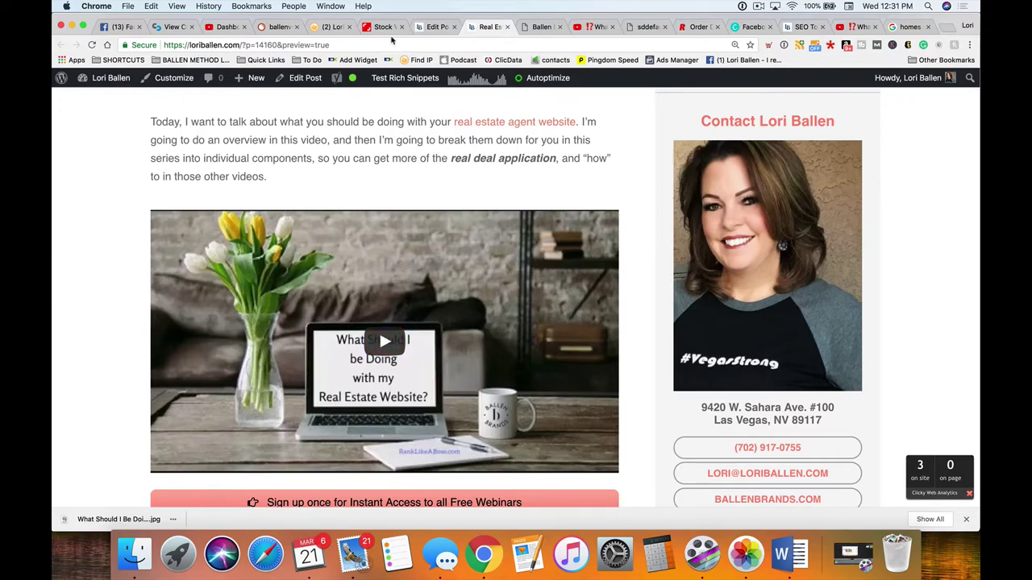
Step: Narrow the browser window to phone width, review the post's mobile layout, and restore the full window width
key(ctrl+alt+Left)
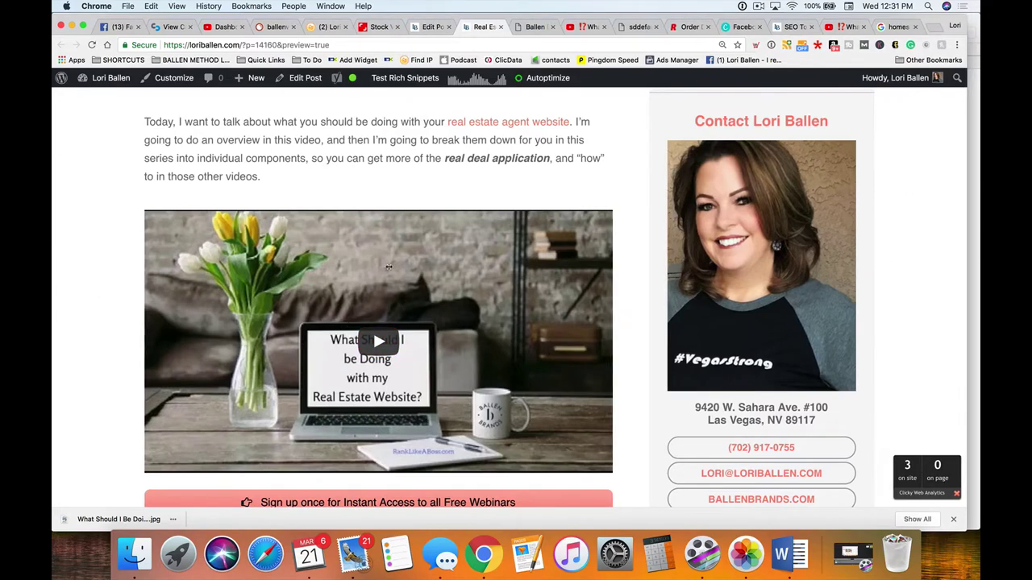
scroll(197, 226, up, 5)
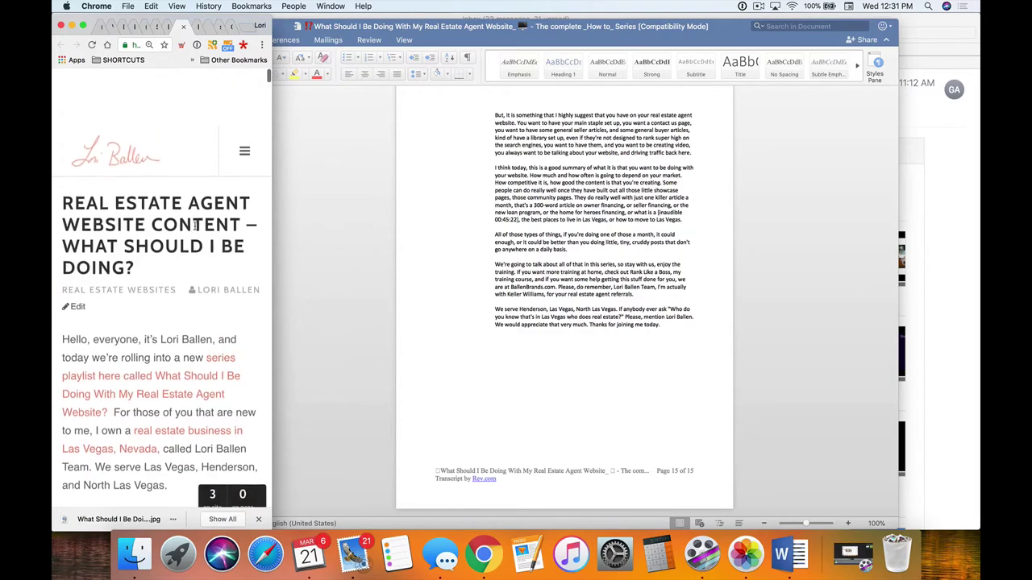
scroll(196, 228, down, 5)
scroll(196, 229, down, 6)
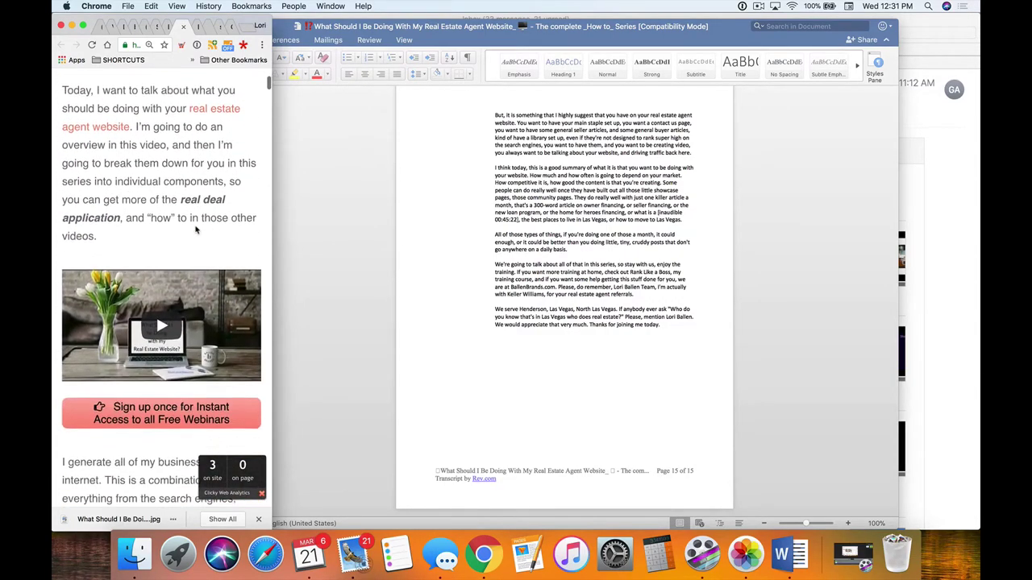
scroll(195, 231, down, 5)
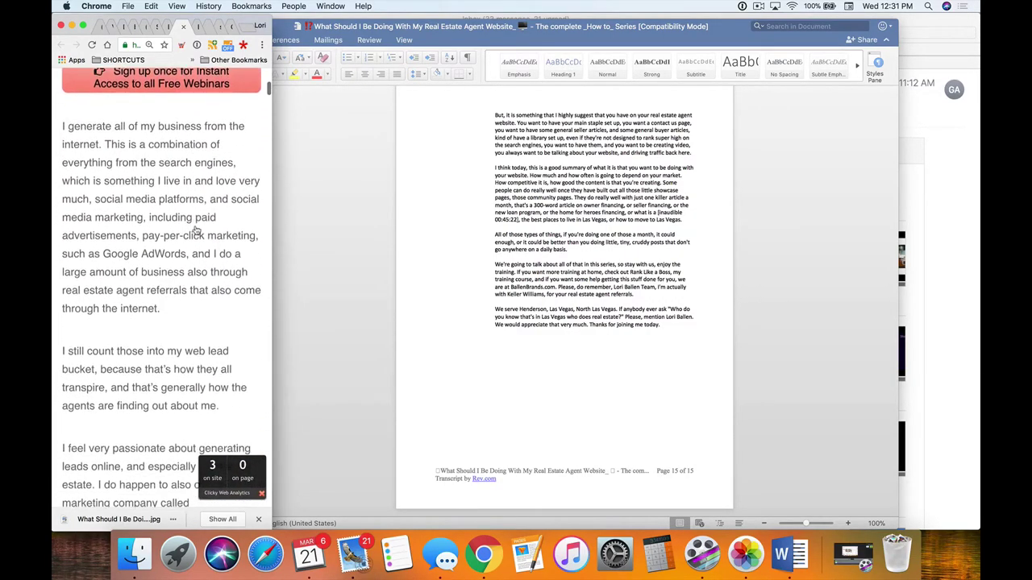
scroll(196, 231, up, 10)
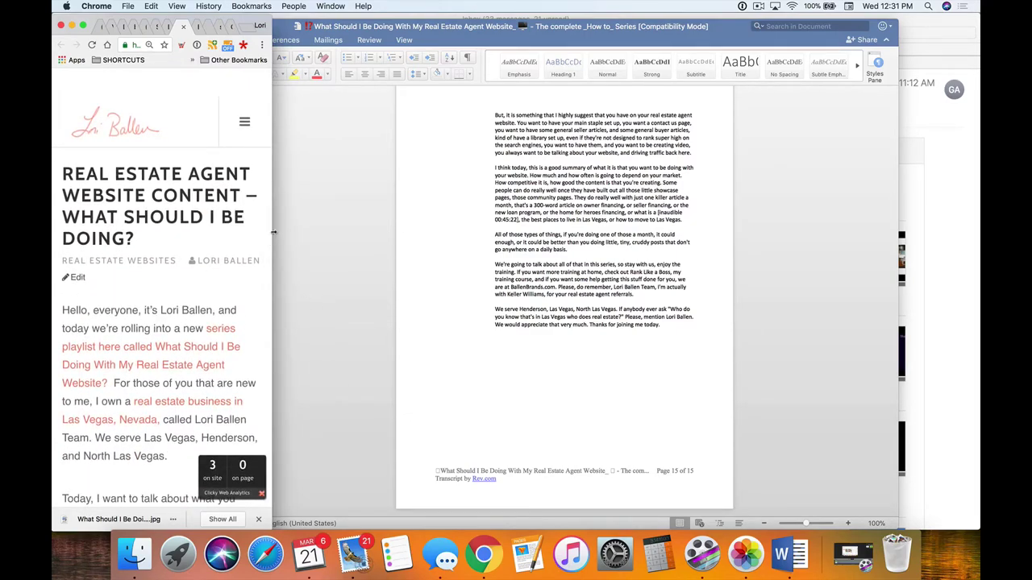
drag(274, 236, 977, 257)
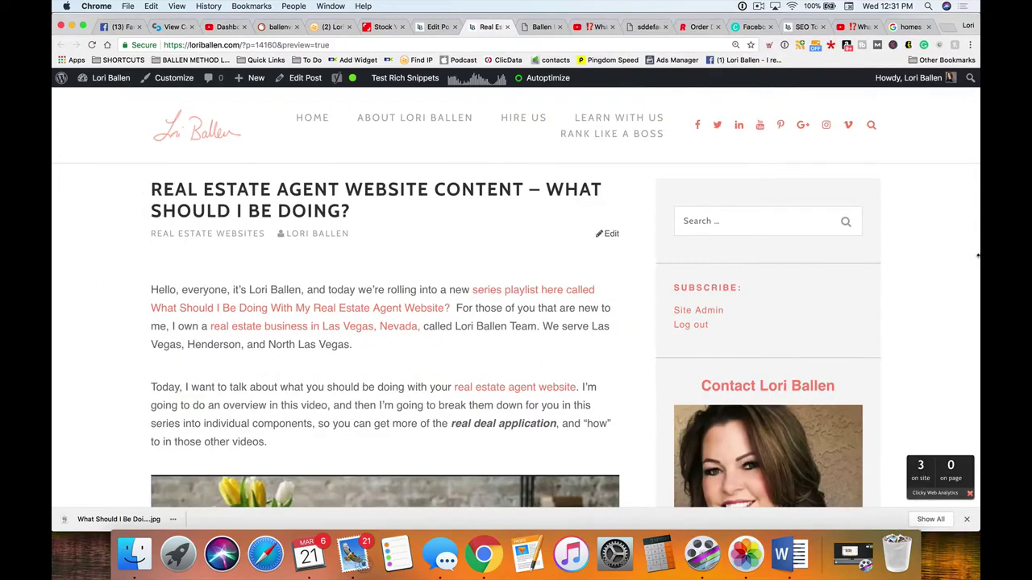
Step: Review the second intro paragraph in the preview, return to the post editor and select the opening greeting paragraph
scroll(312, 330, down, 2)
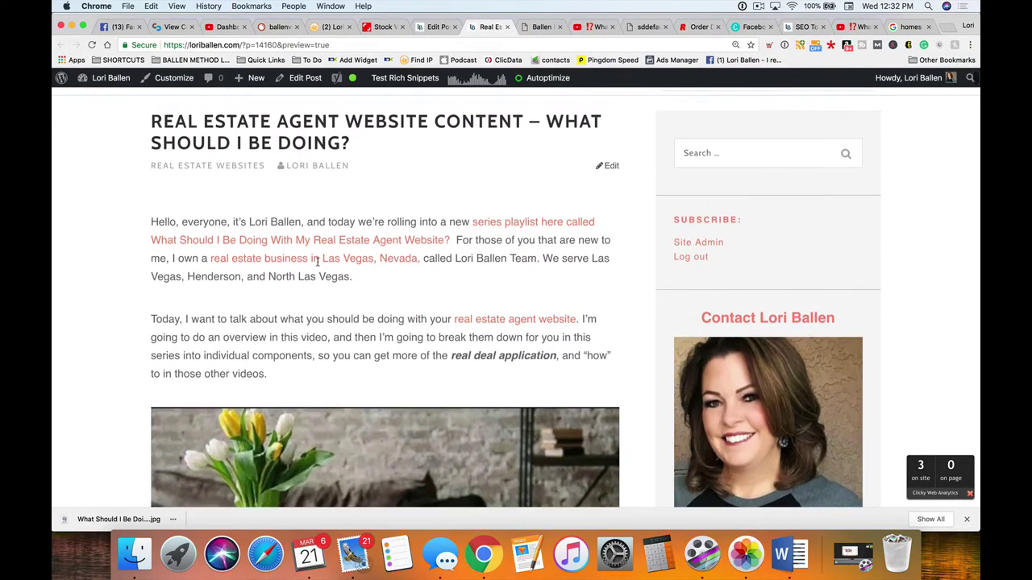
drag(269, 393, 153, 337)
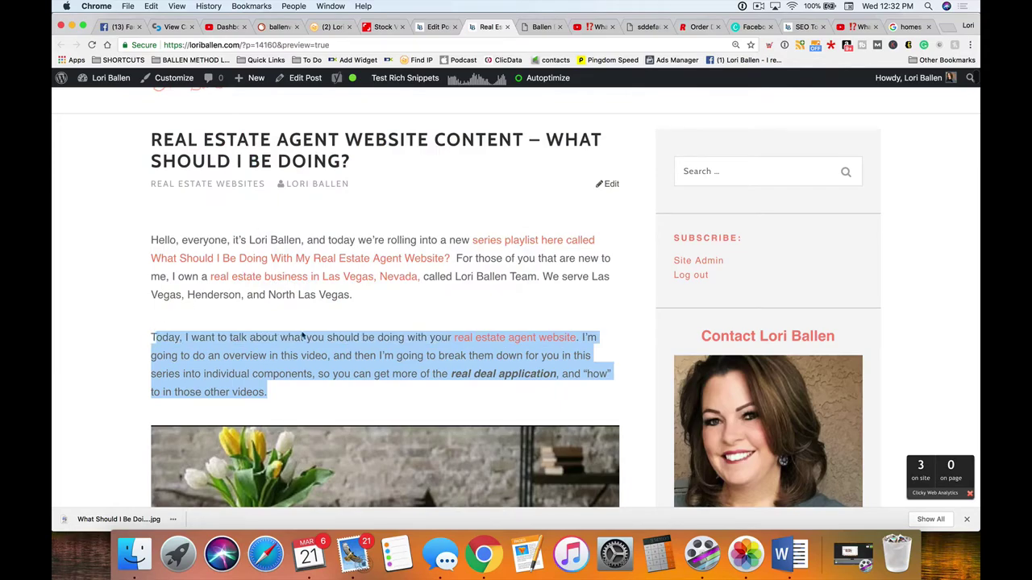
click(329, 356)
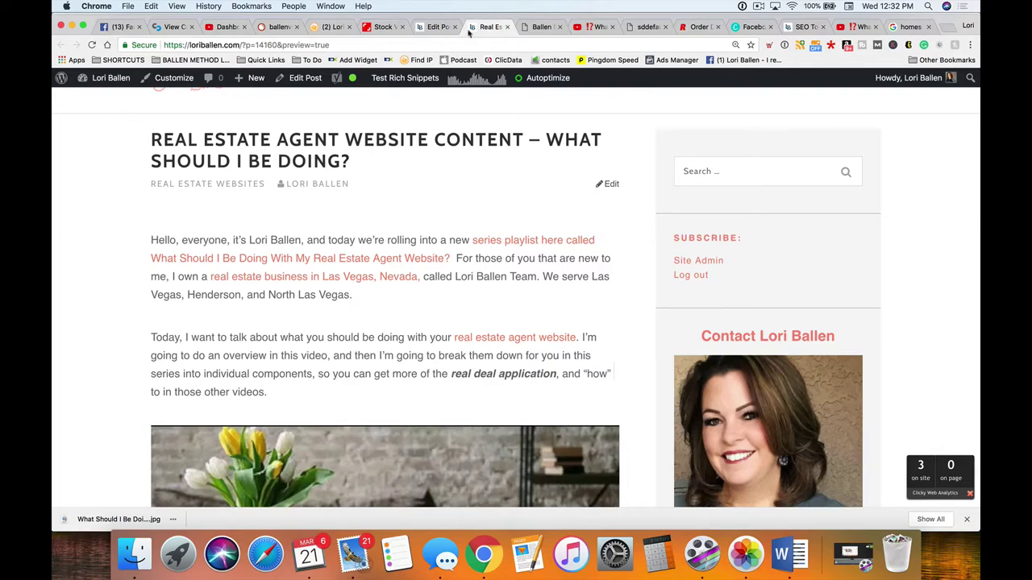
click(425, 30)
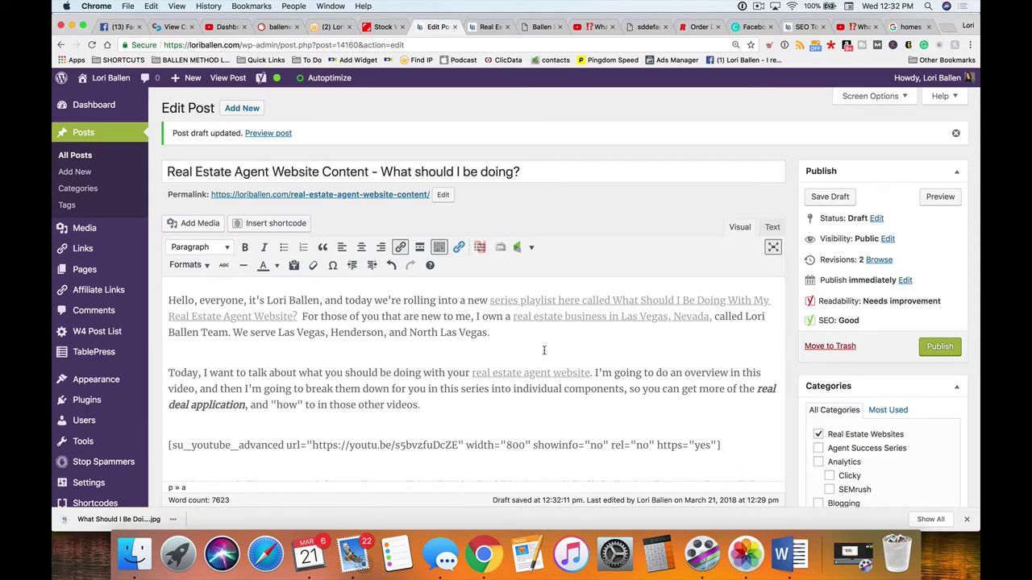
click(497, 333)
drag(492, 334, 153, 297)
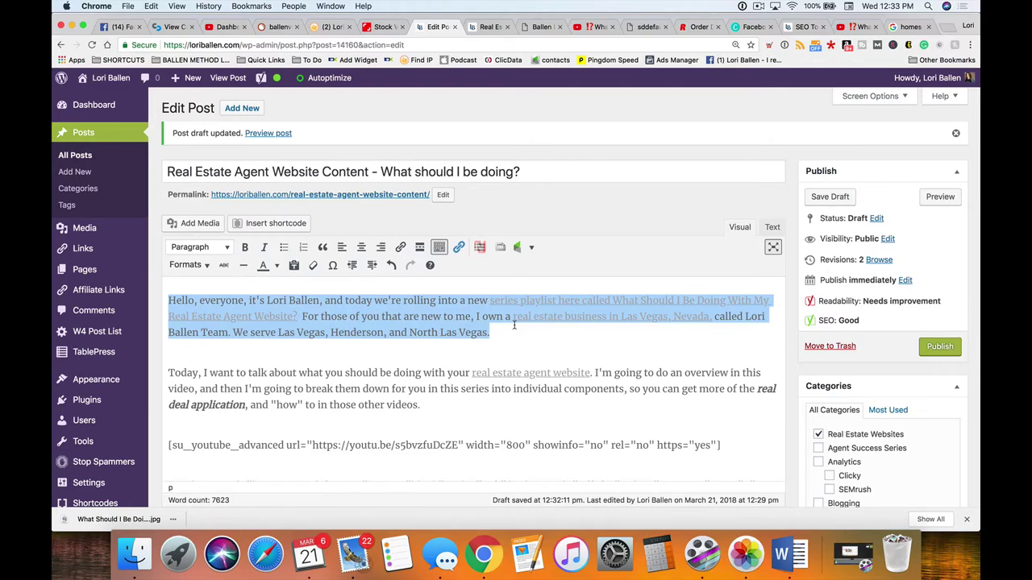
Step: Return to the preview and examine how much intro text sits above the video at full window width
click(490, 27)
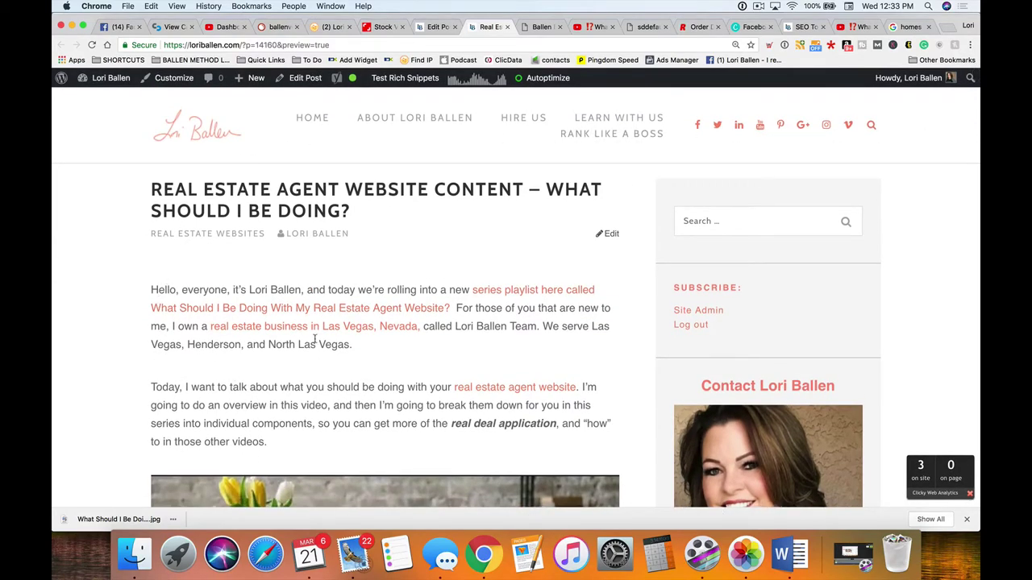
scroll(395, 476, down, 1)
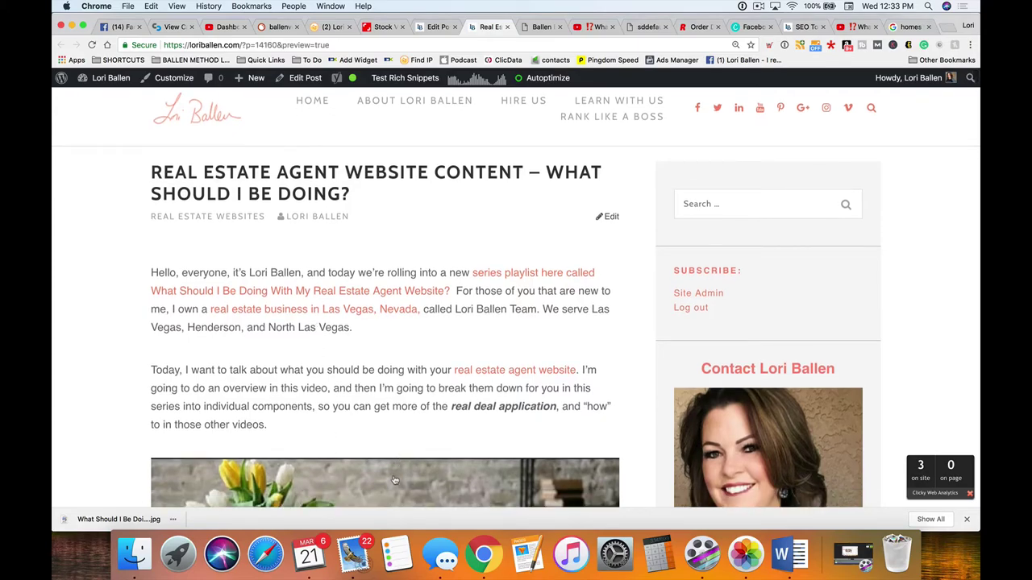
scroll(363, 476, up, 1)
scroll(119, 382, down, 4)
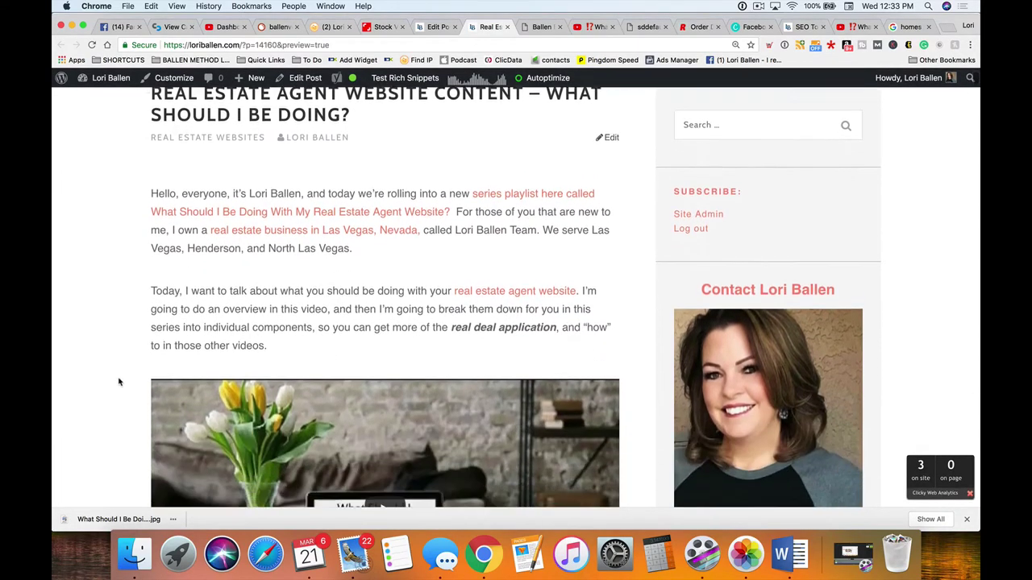
scroll(119, 382, down, 4)
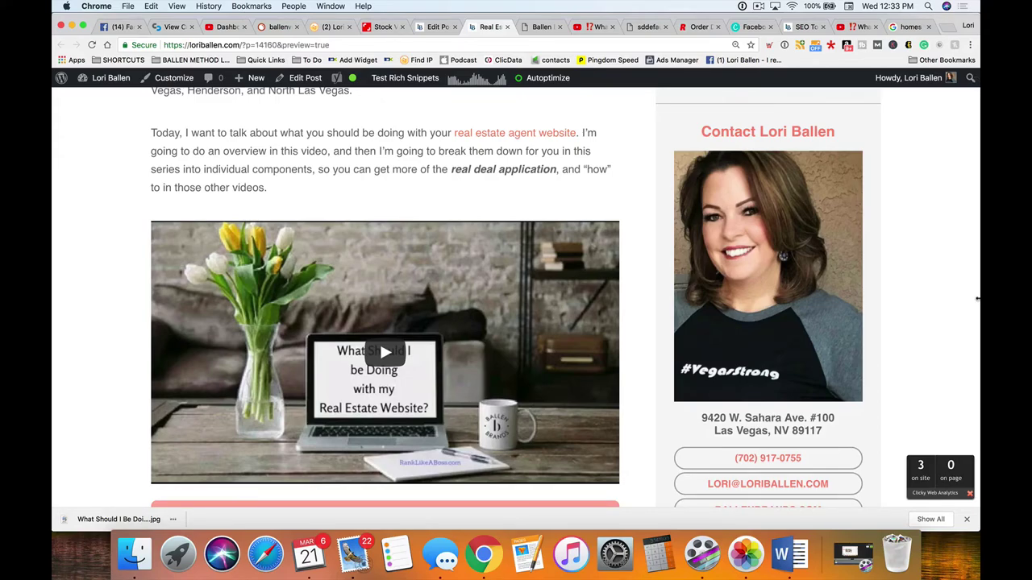
Step: Narrow the preview to phone width, highlight the two intro paragraphs to judge their length above the video, and restore the full window width
drag(977, 299, 271, 290)
scroll(204, 182, up, 10)
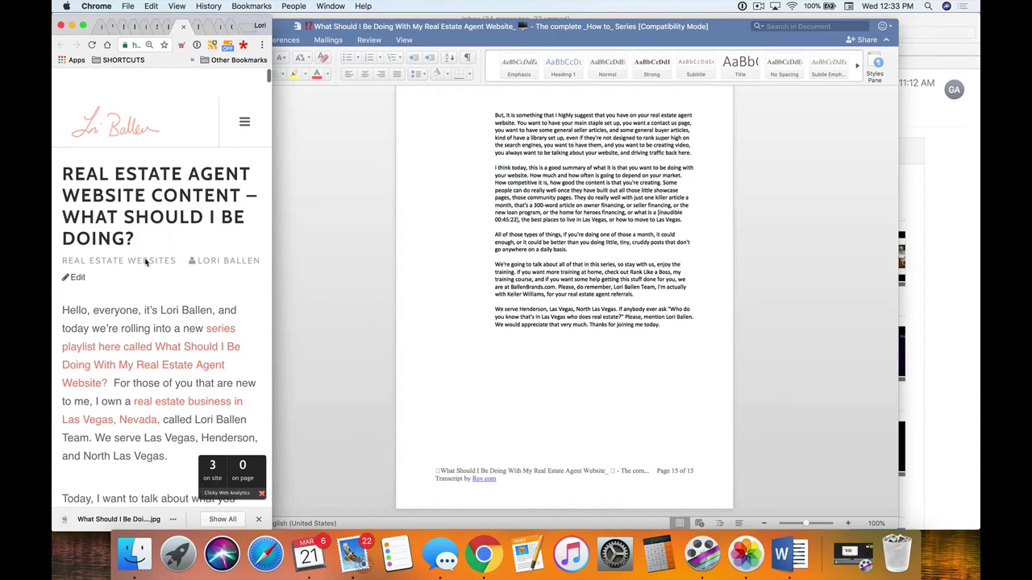
drag(169, 457, 62, 308)
key(super+c)
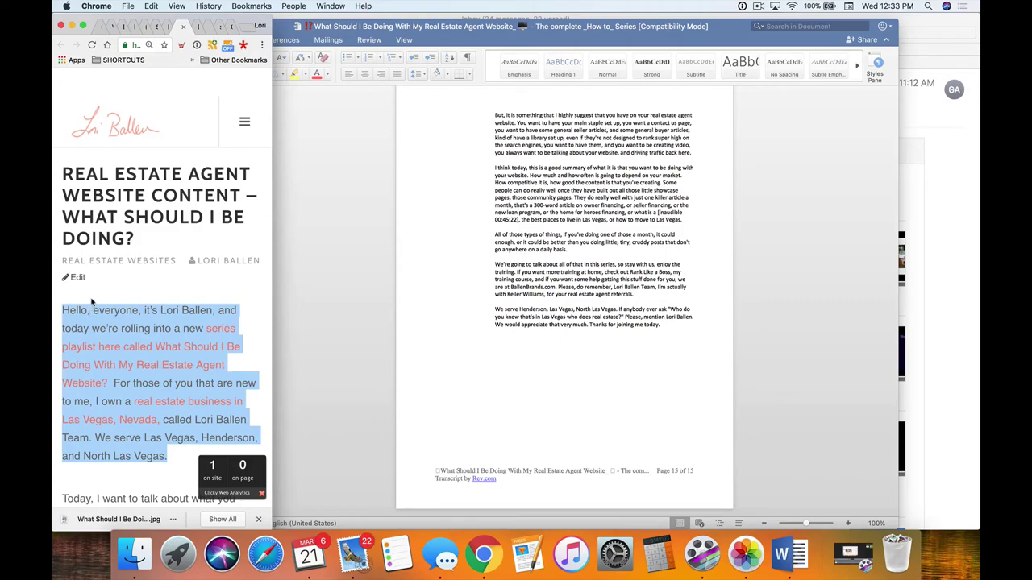
scroll(132, 397, down, 1)
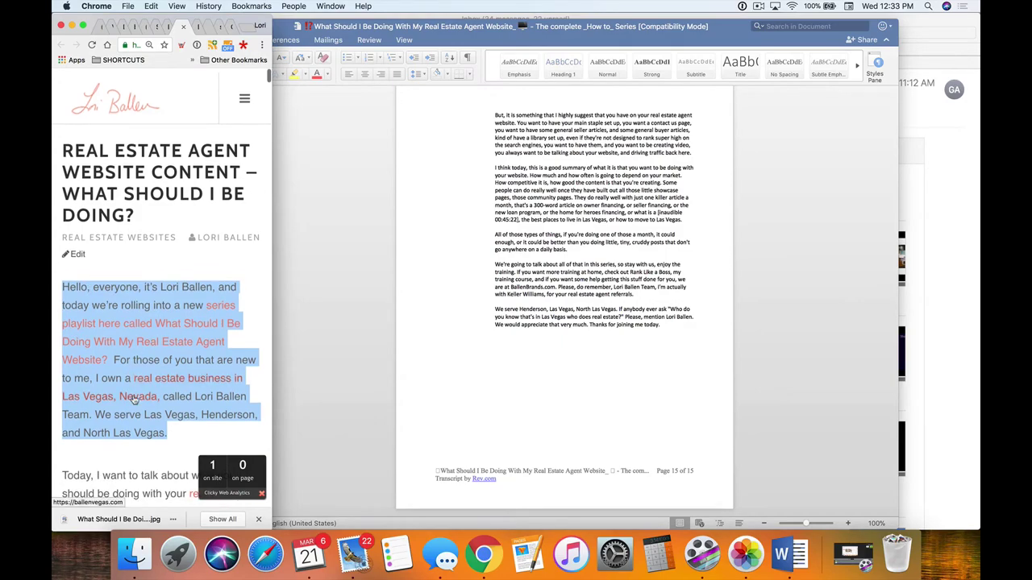
scroll(134, 400, down, 5)
drag(62, 265, 211, 424)
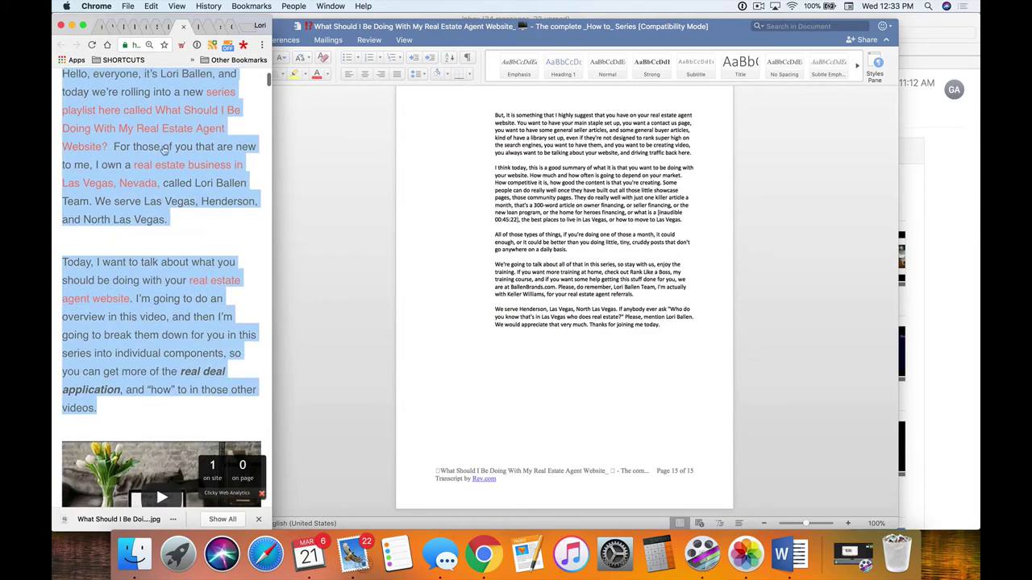
scroll(144, 146, down, 6)
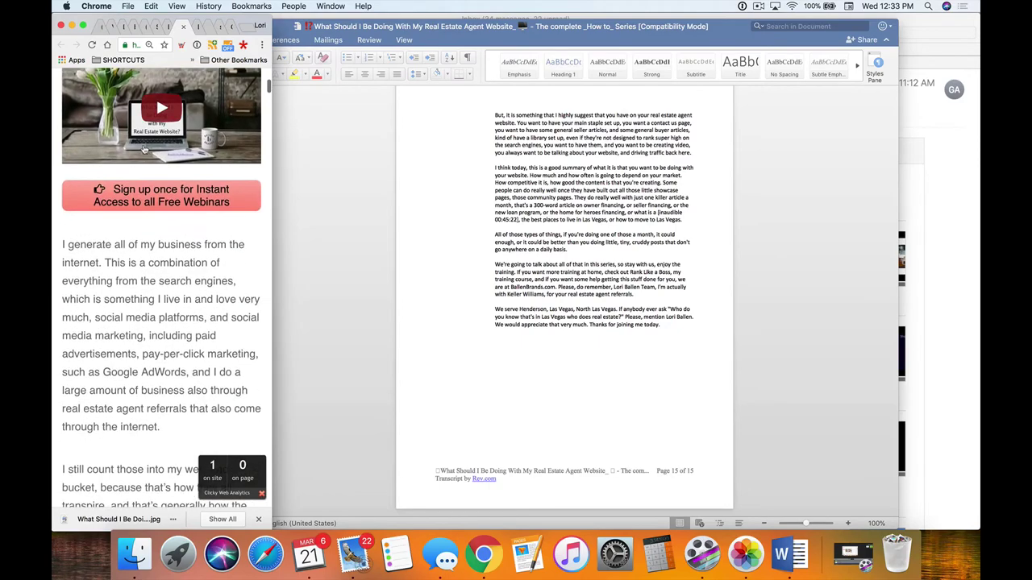
scroll(141, 153, up, 10)
shift+click(139, 159)
scroll(139, 158, down, 2)
scroll(140, 159, down, 5)
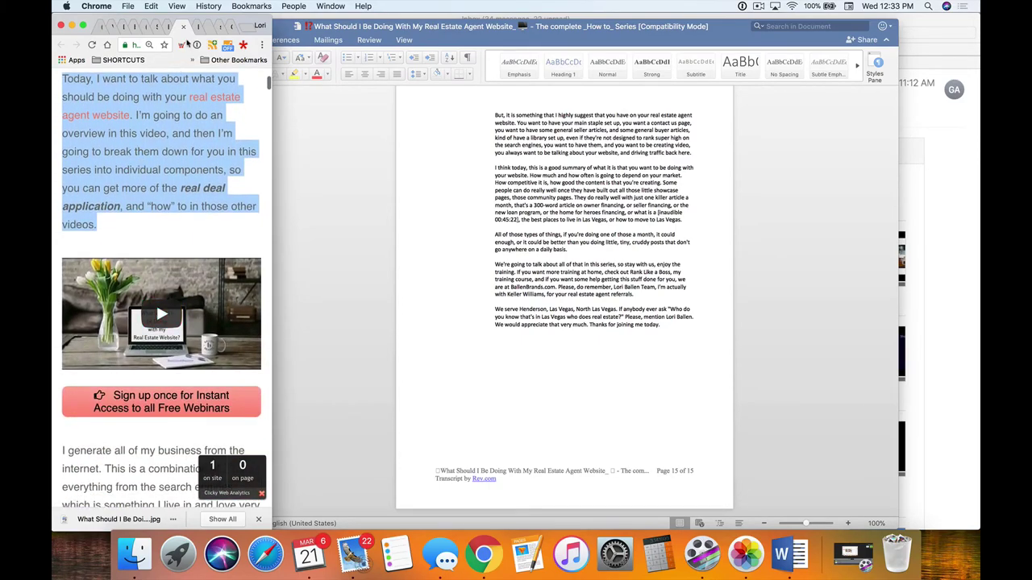
click(185, 230)
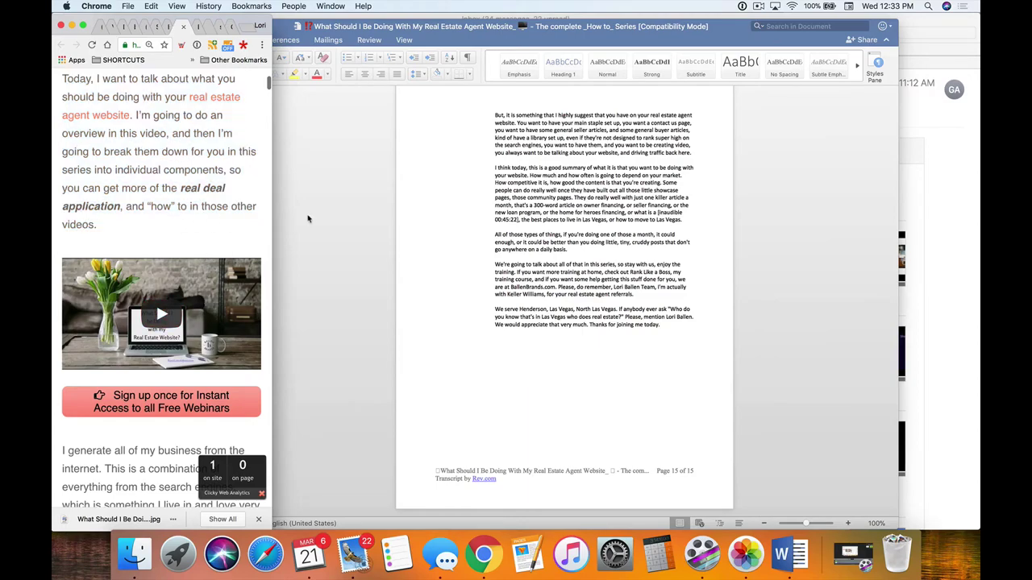
drag(272, 212, 975, 256)
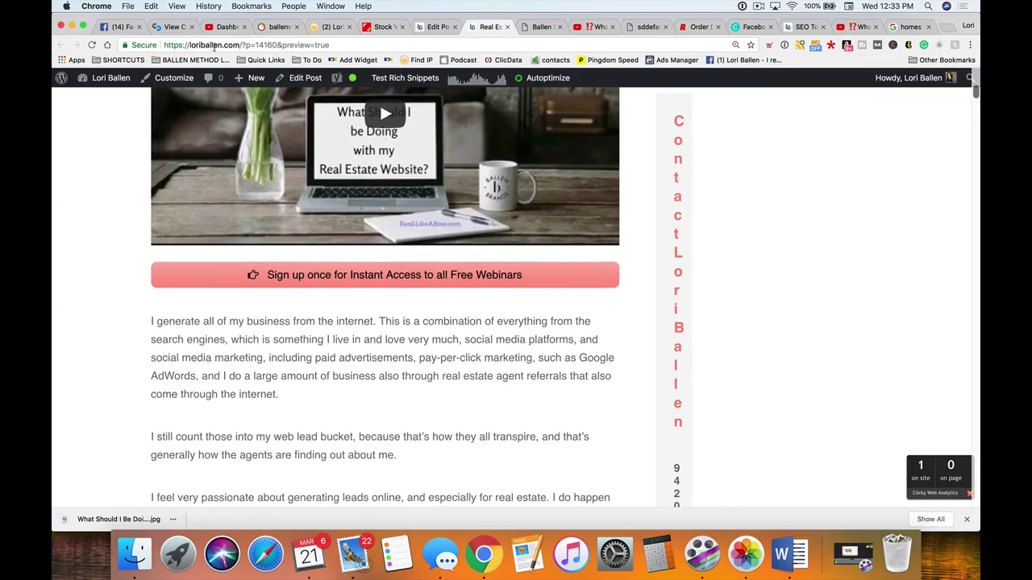
scroll(564, 282, up, 10)
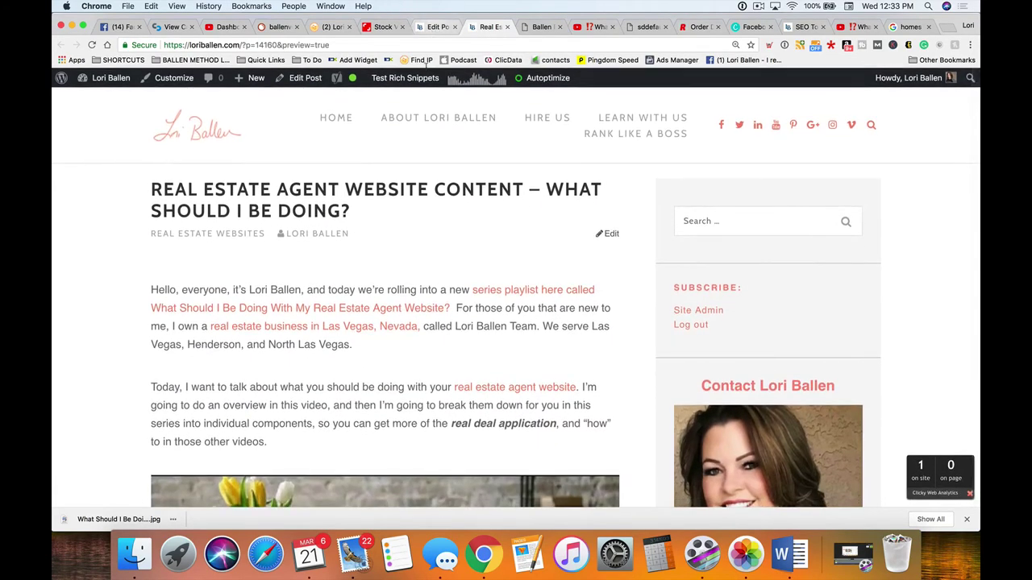
Step: In the post editor, move the opening greeting paragraph below the button shortcode as its own paragraph and remove the empty space above the "Today" paragraph
click(437, 28)
key(BackSpace)
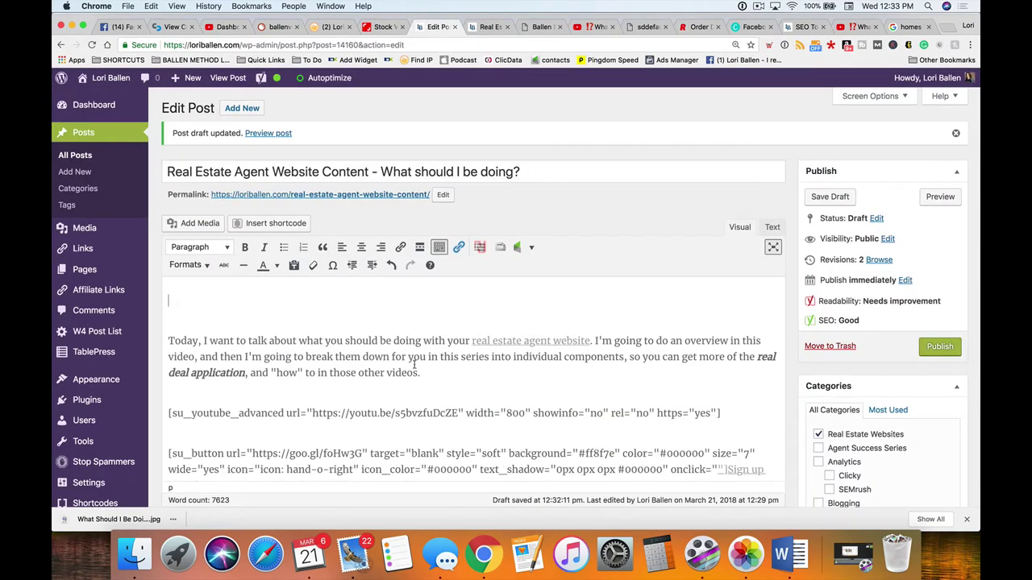
scroll(390, 365, down, 5)
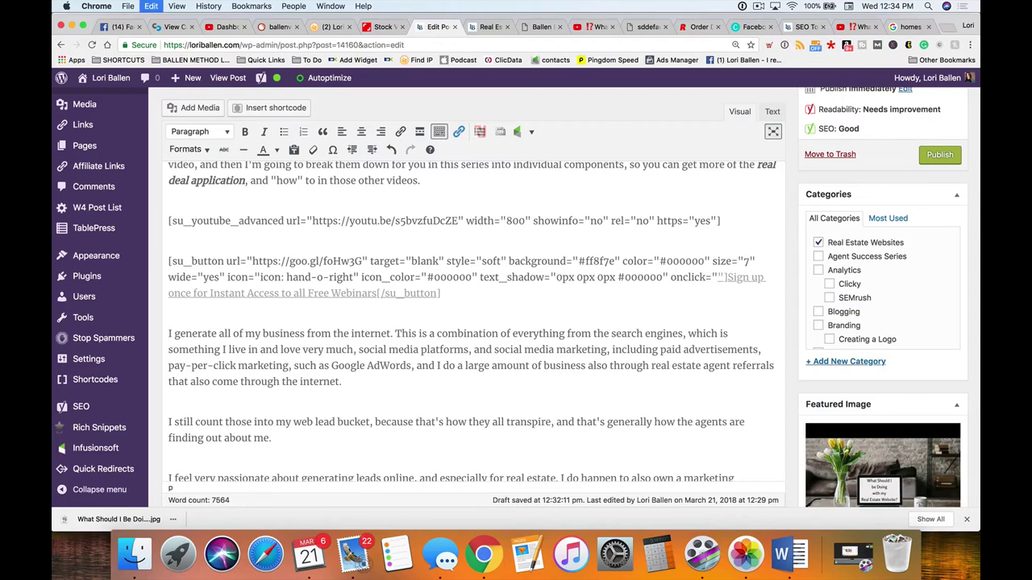
key(super+v)
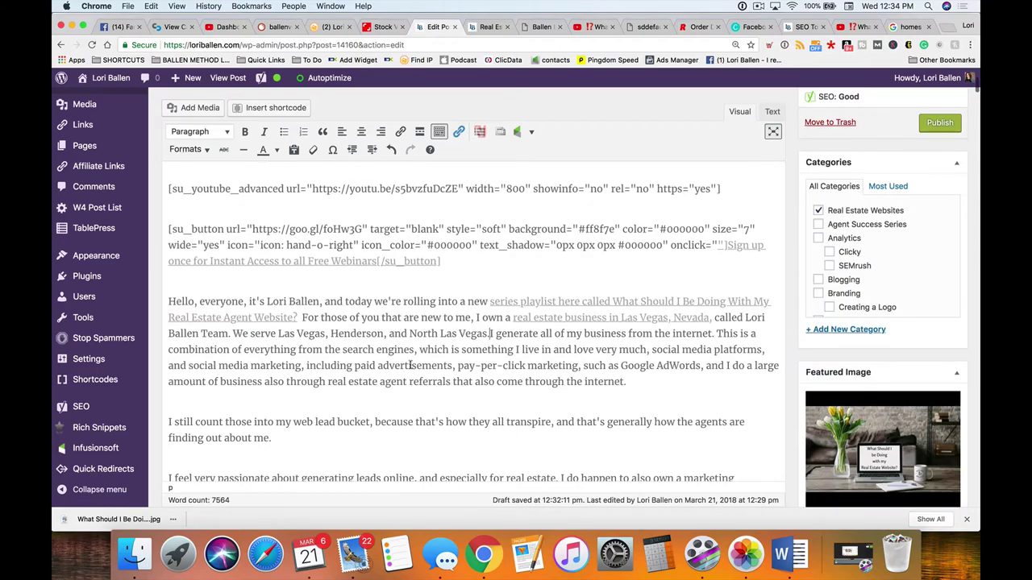
key(Return)
scroll(241, 347, up, 5)
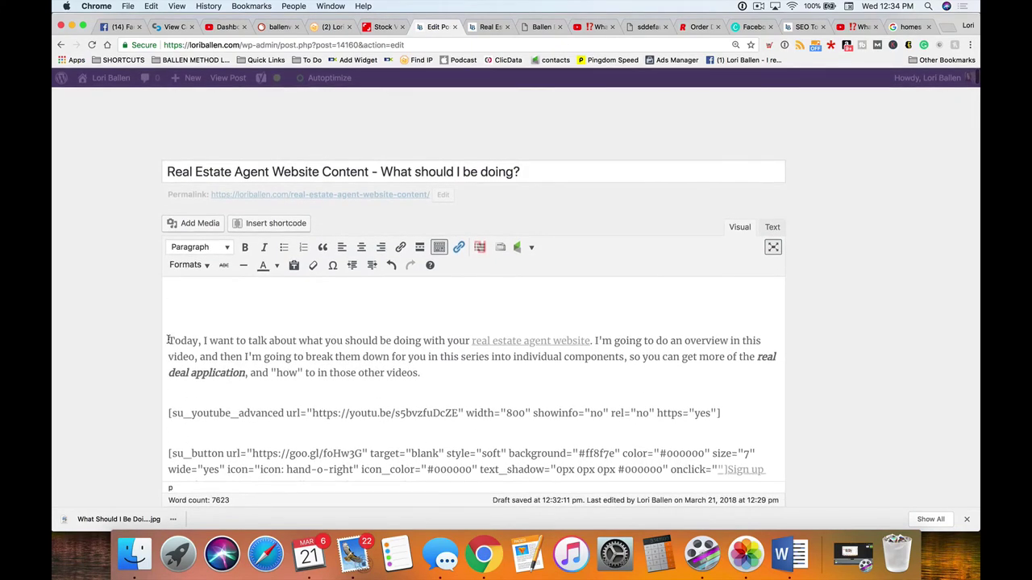
key(BackSpace)
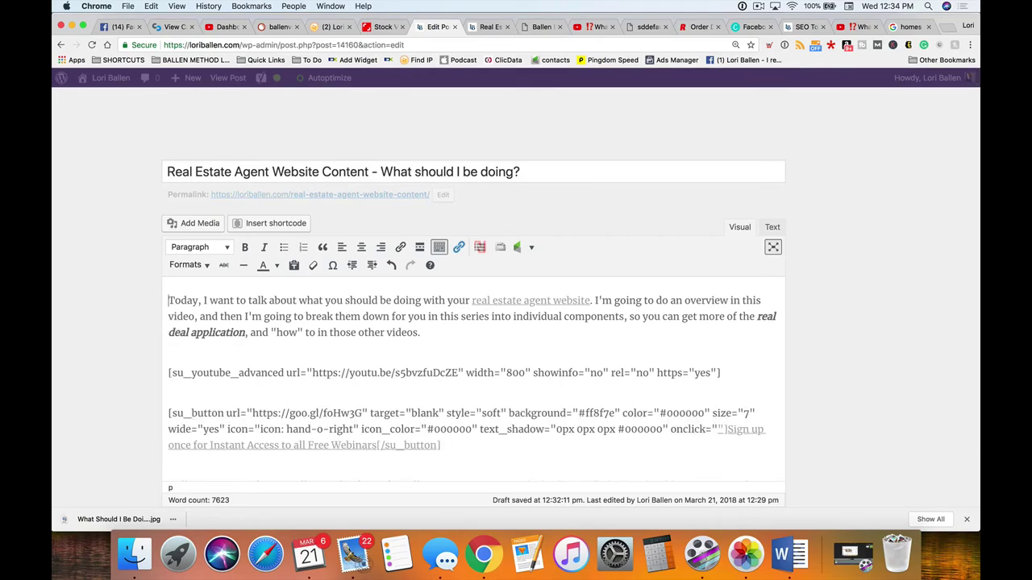
Step: Reread the "Today" paragraph in the post editor and review the order of the video shortcode, button shortcode and greeting paragraph below it
click(460, 335)
key(shift+Up)
key(alt+shift+Left)
key(alt+shift+Left)
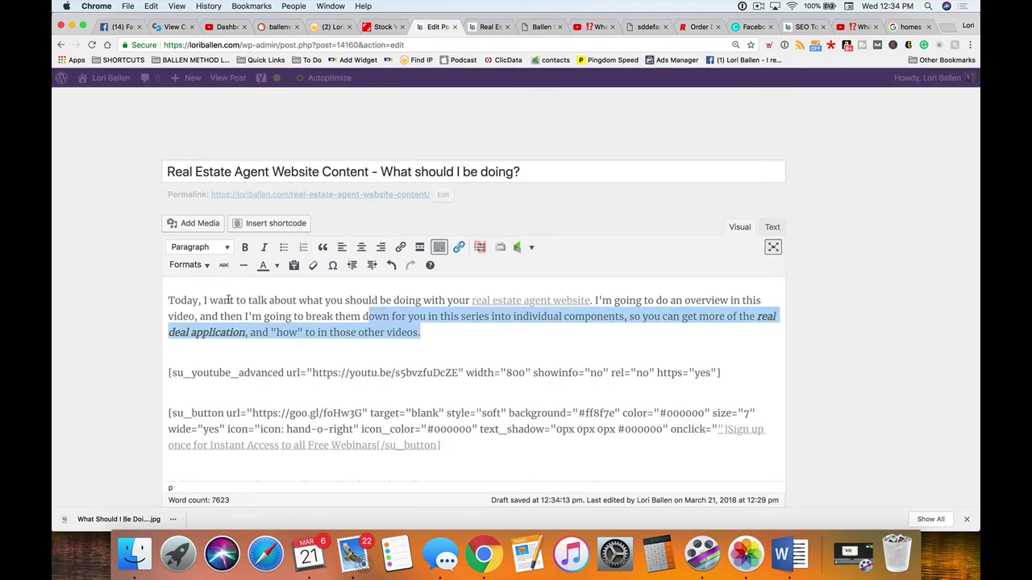
shift+click(162, 287)
click(523, 330)
scroll(516, 347, down, 3)
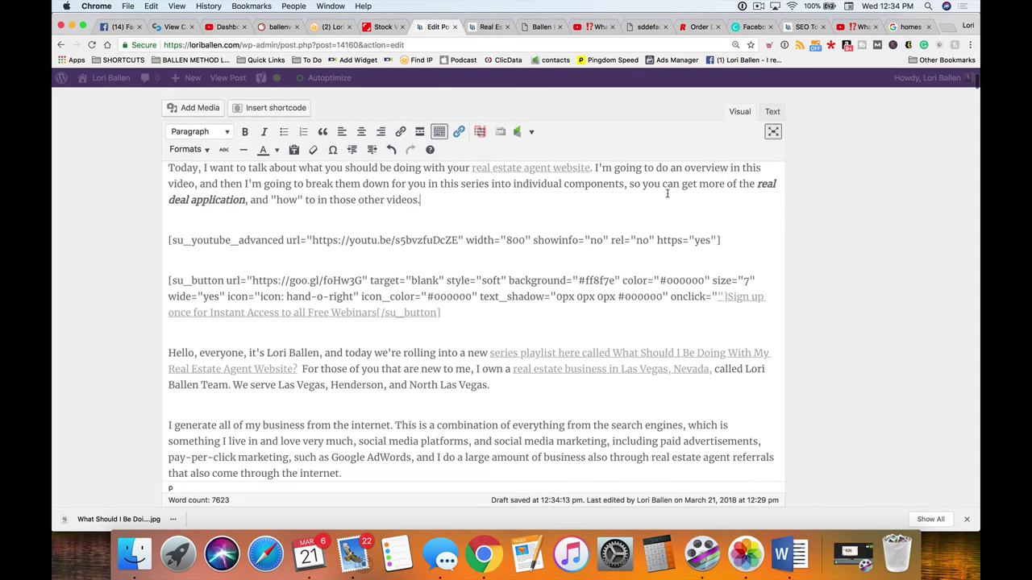
drag(628, 185, 768, 212)
click(571, 220)
scroll(386, 182, down, 2)
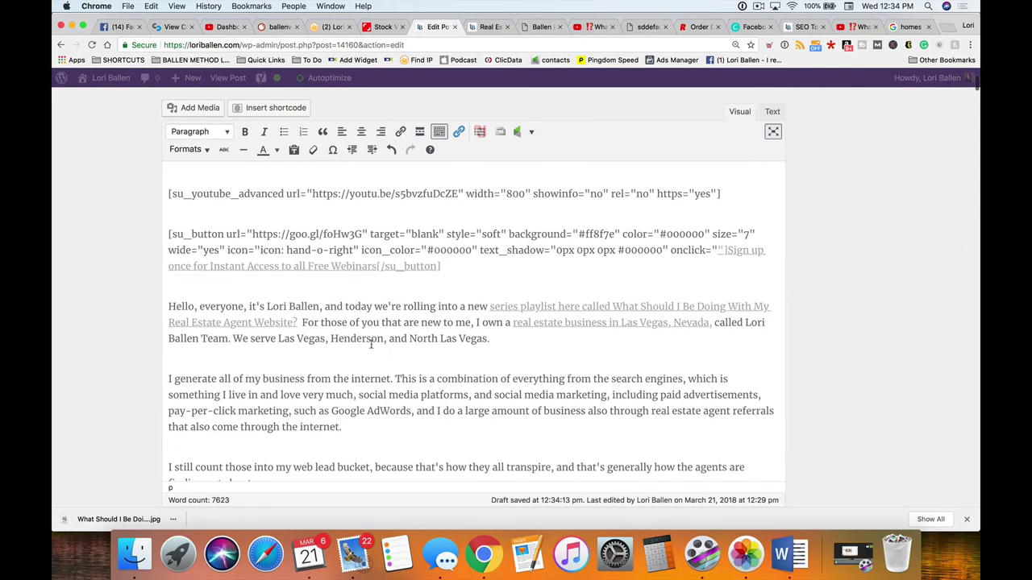
scroll(372, 344, down, 1)
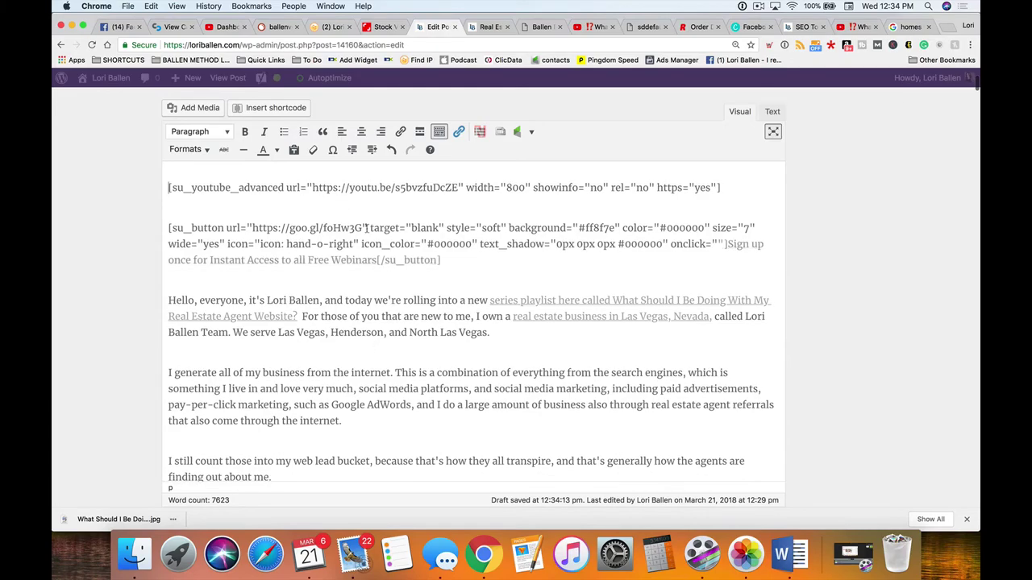
Step: Switch to the post preview and reload it to load the reordered intro
click(478, 26)
right_click(94, 219)
click(118, 249)
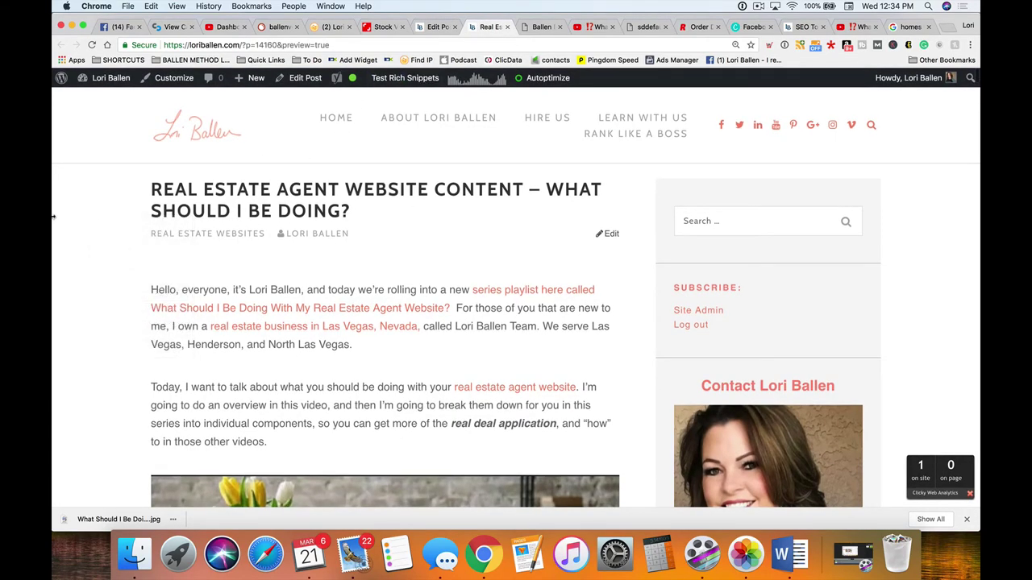
key(super+r)
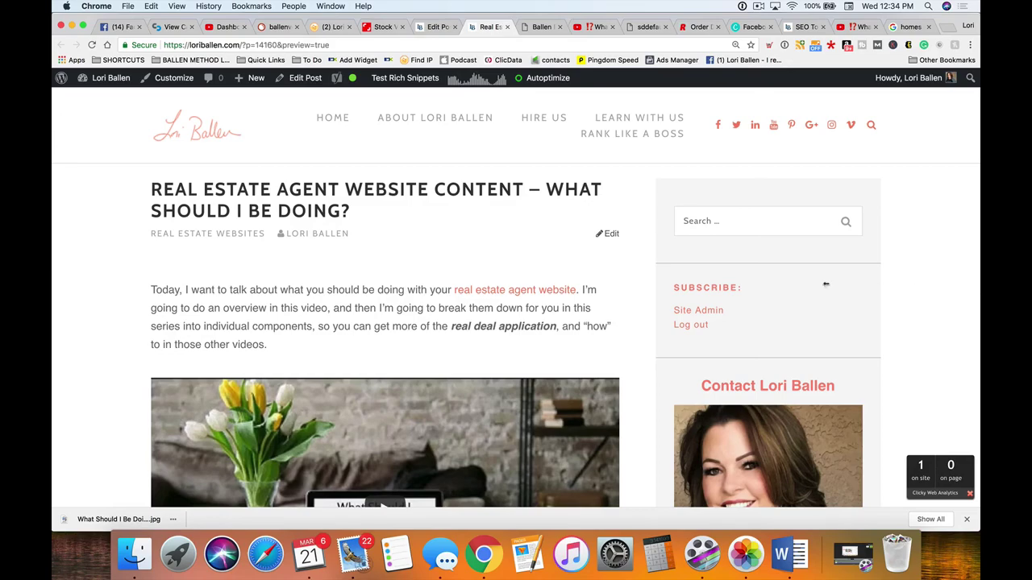
Step: Narrow the preview to phone width, examine the intro, video, webinar button and greeting order, and restore the full window width
drag(826, 284, 234, 268)
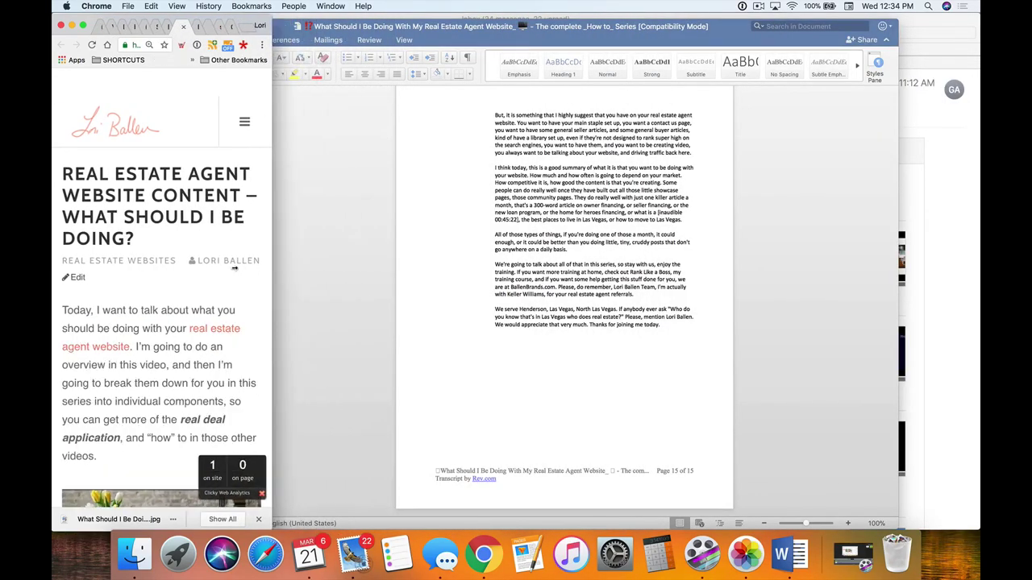
scroll(175, 238, down, 1)
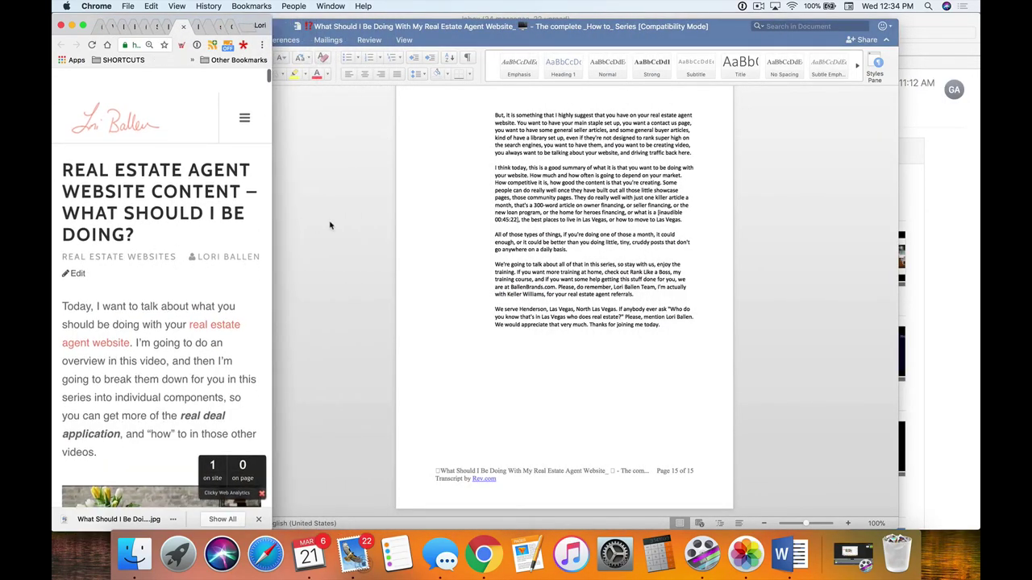
key(super+a)
scroll(329, 226, up, 5)
scroll(149, 256, down, 3)
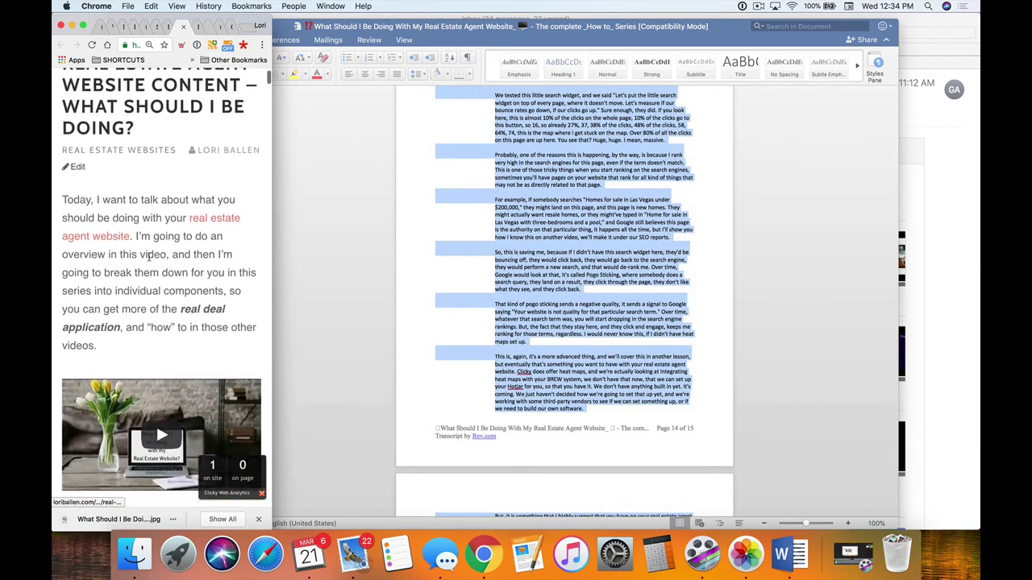
scroll(148, 256, up, 3)
scroll(145, 306, down, 1)
scroll(145, 306, up, 1)
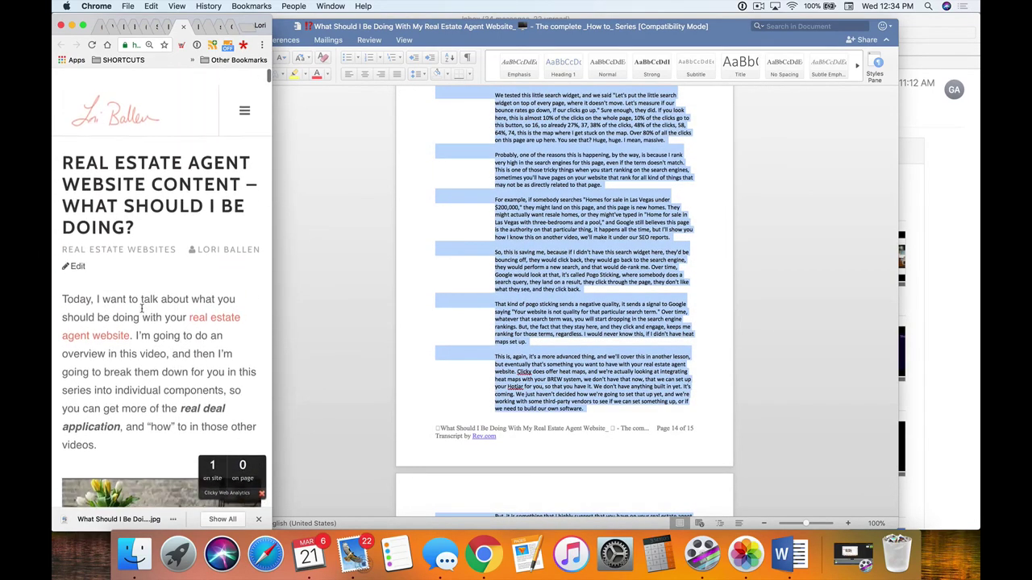
scroll(141, 308, down, 1)
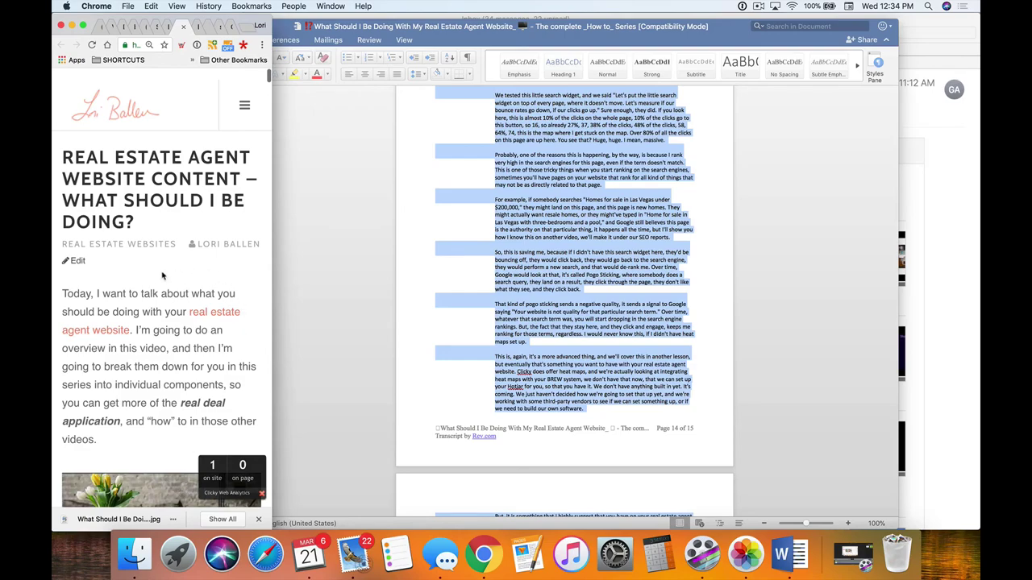
scroll(162, 275, down, 8)
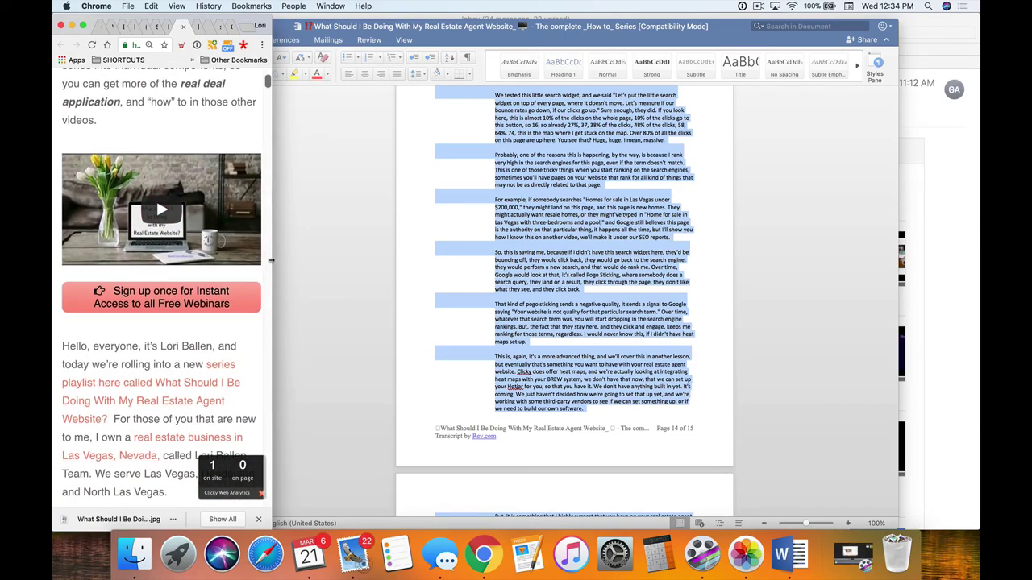
drag(274, 260, 974, 260)
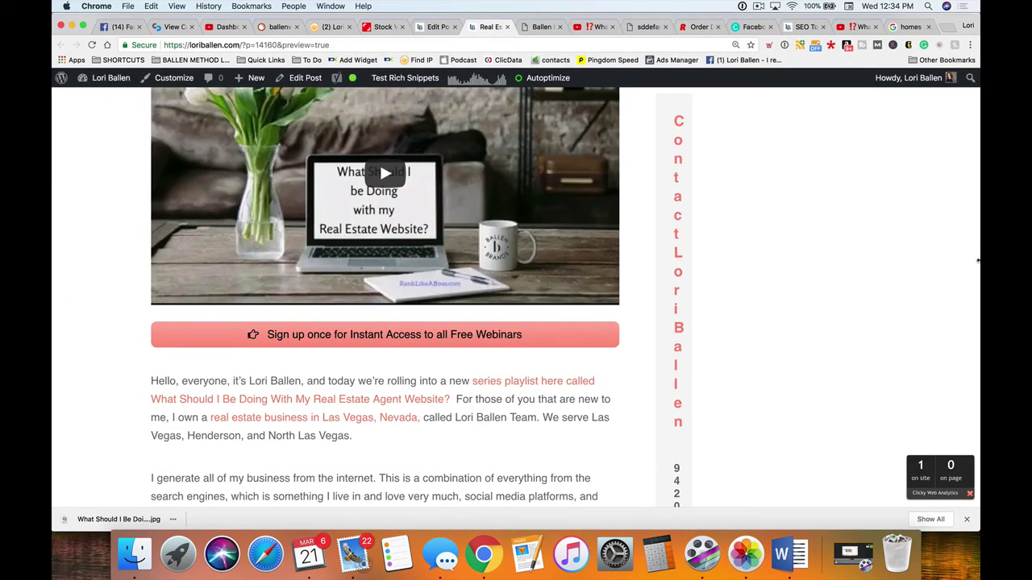
Step: Check the "Today" paragraph in the post editor, return to the preview and highlight that paragraph above the video
click(432, 27)
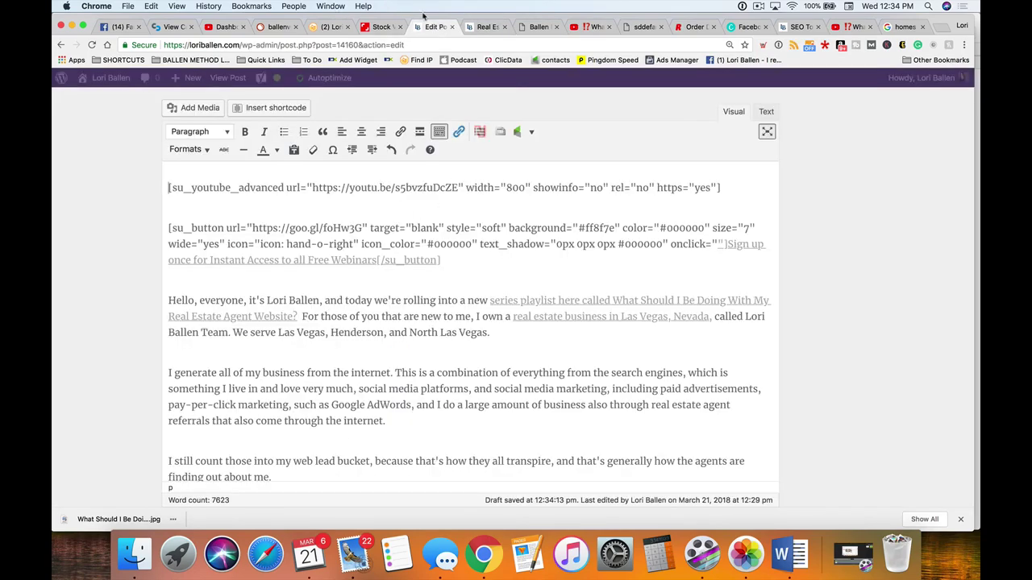
scroll(382, 294, up, 2)
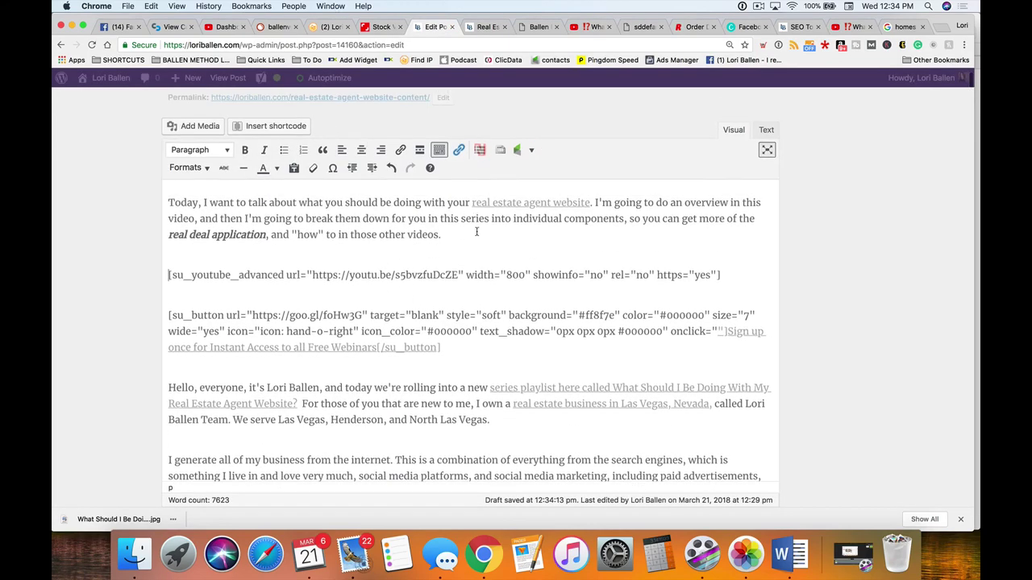
click(487, 26)
scroll(350, 472, up, 10)
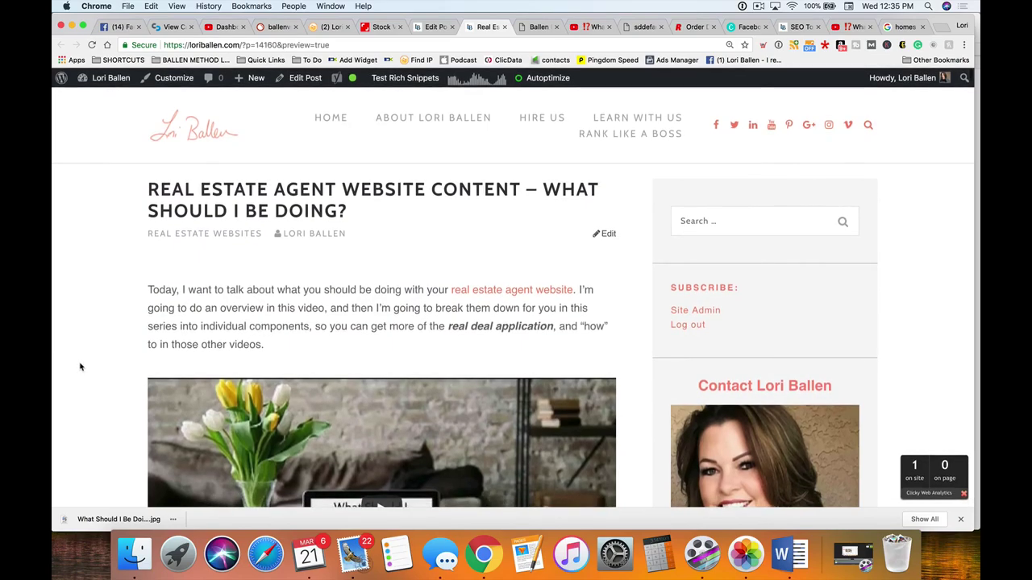
drag(224, 337, 149, 283)
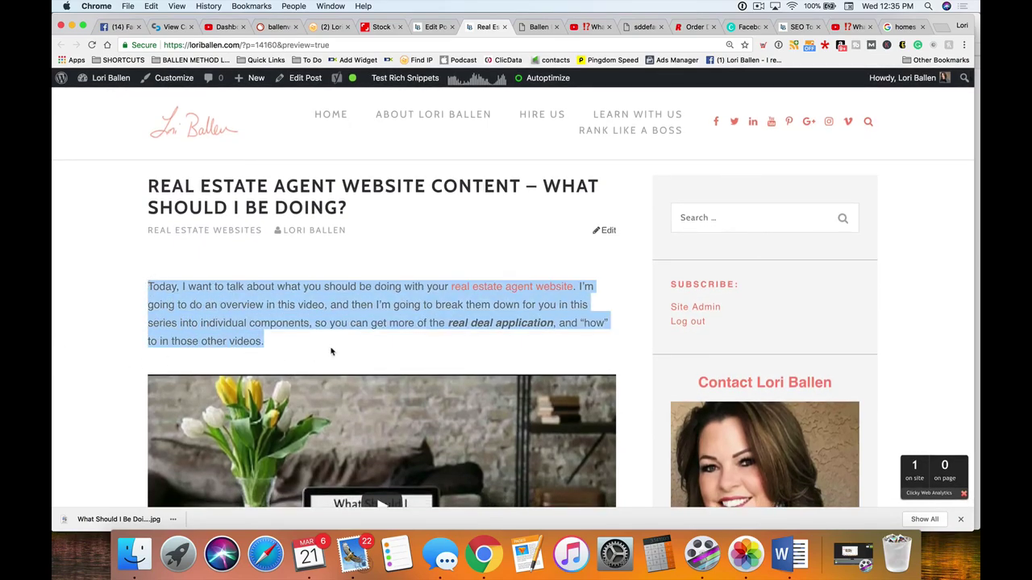
Step: Examine the preview below the intro, from the video, webinar button and greeting through the long unbroken body text
scroll(331, 351, down, 5)
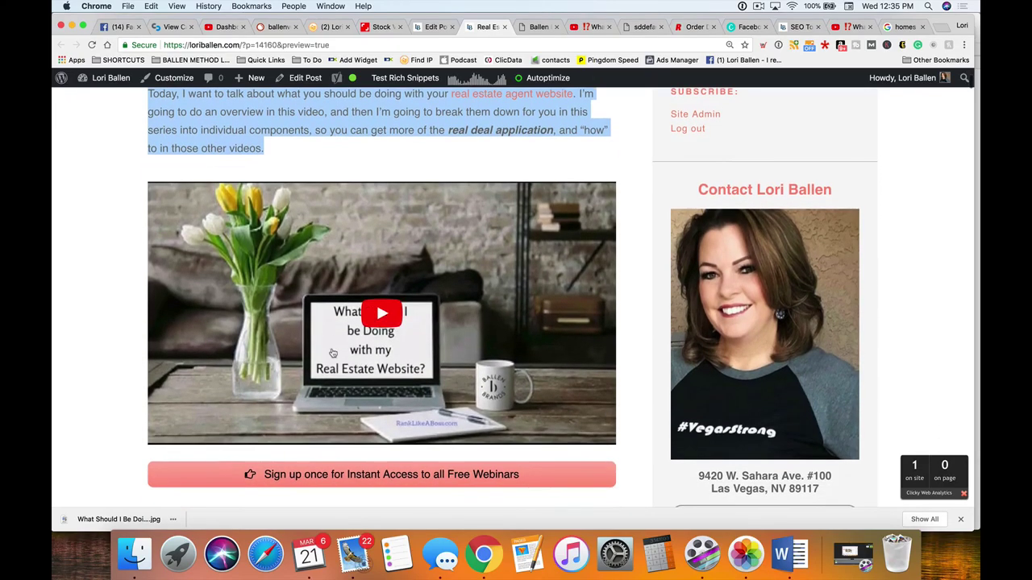
scroll(371, 314, down, 3)
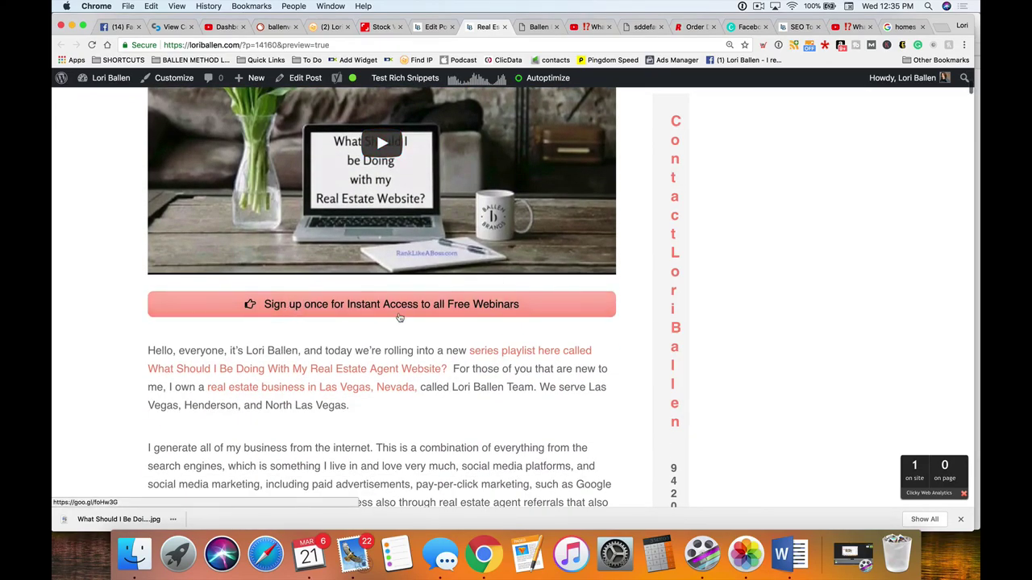
scroll(399, 317, down, 3)
scroll(399, 317, down, 12)
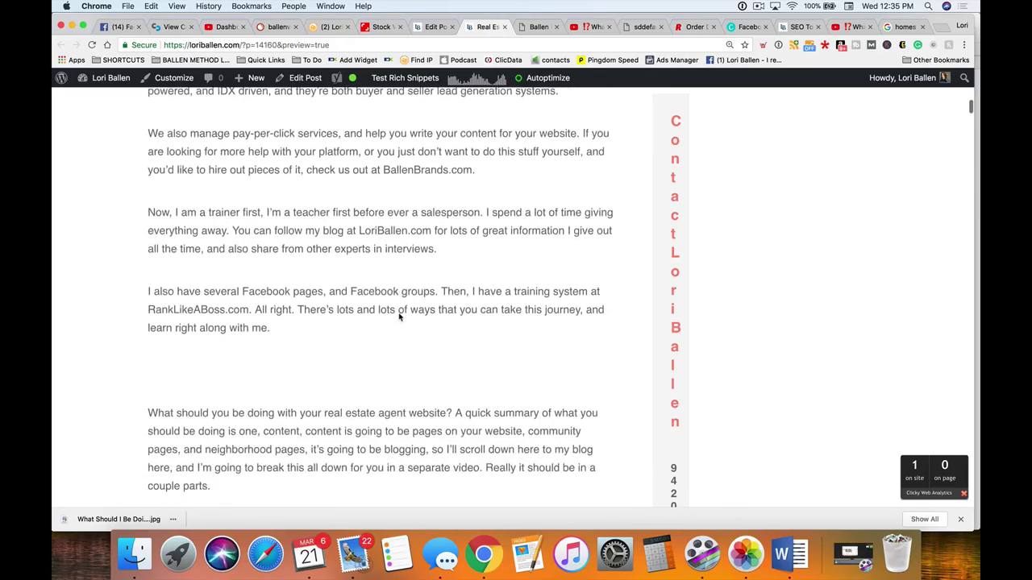
scroll(399, 317, down, 20)
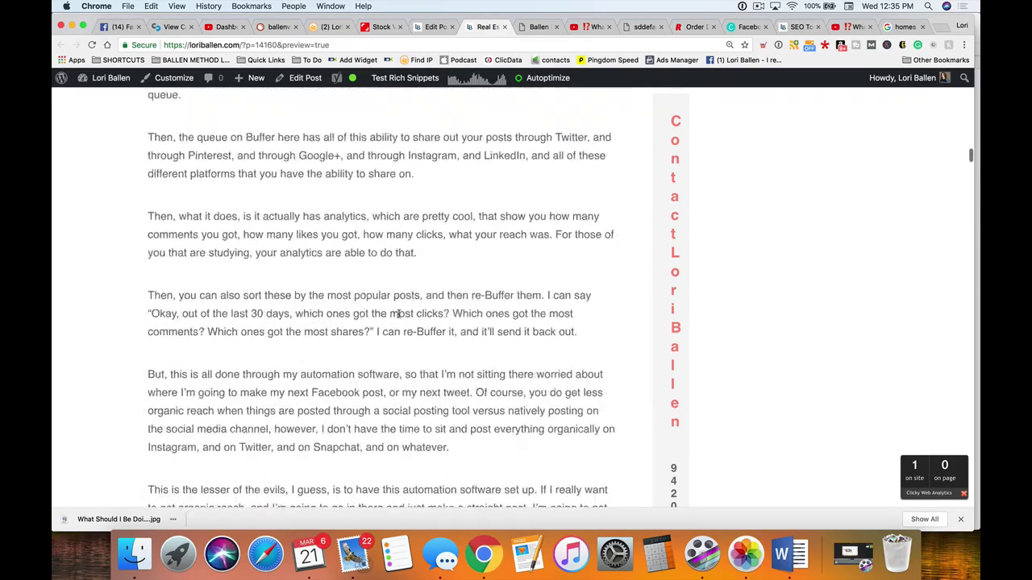
scroll(398, 315, down, 20)
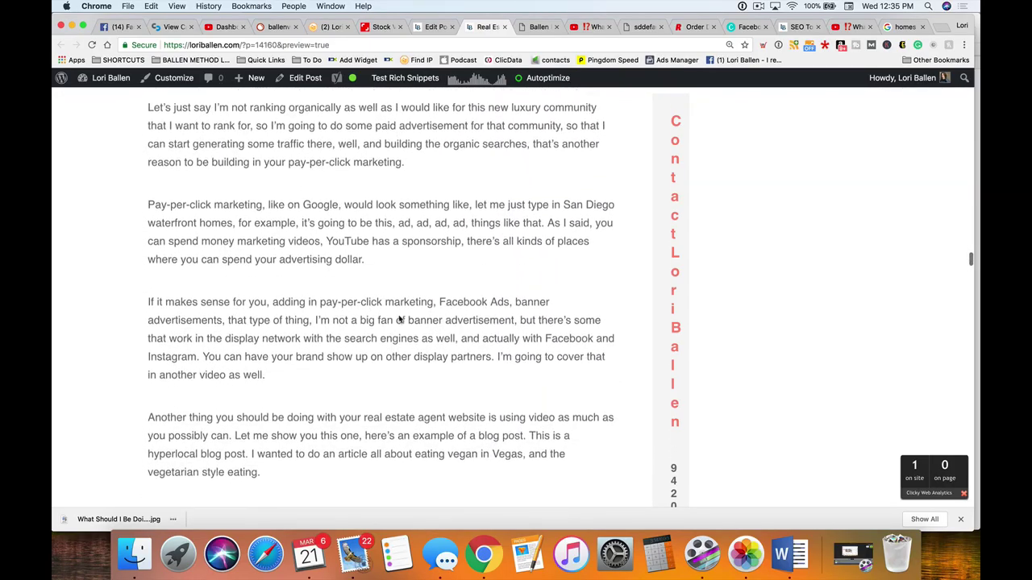
scroll(398, 315, up, 1)
scroll(398, 315, up, 20)
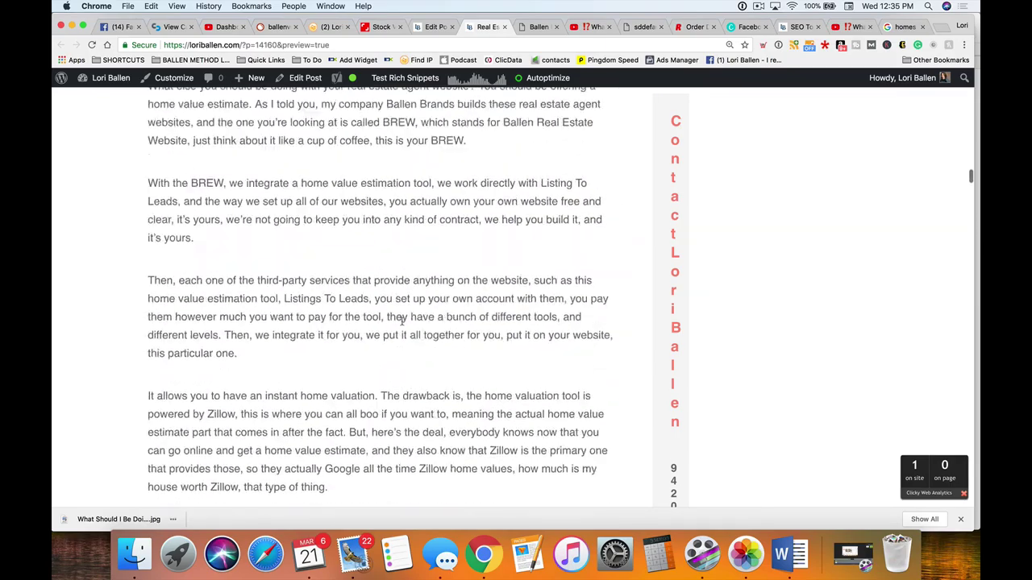